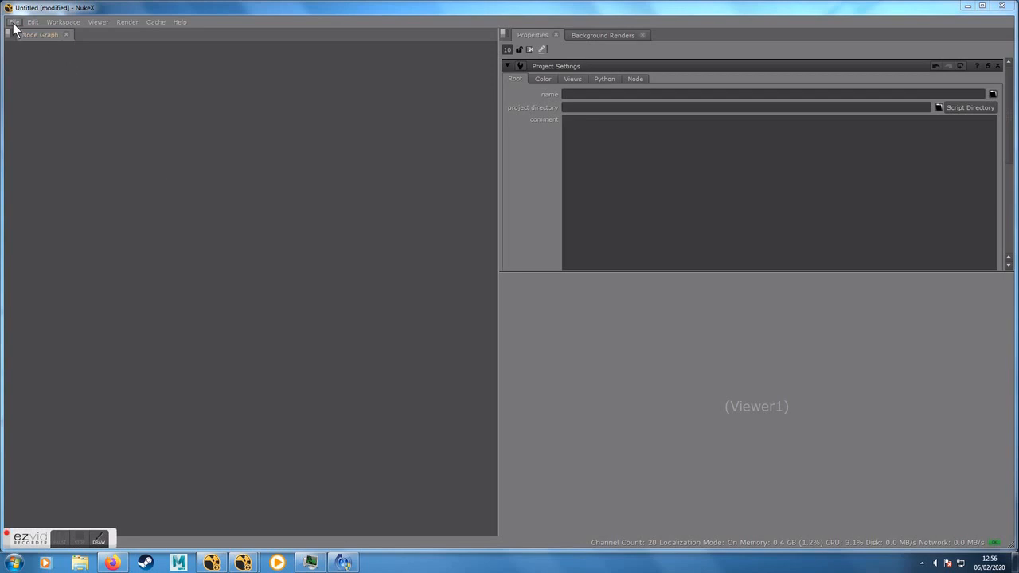
Step: Start reading in files and add the fighterscene4imageplane PNG sequence from the F15 Image Plane folder to the import
{"action": "left_click", "coordinate": [14, 24]}
{"action": "left_click", "coordinate": [227, 151]}
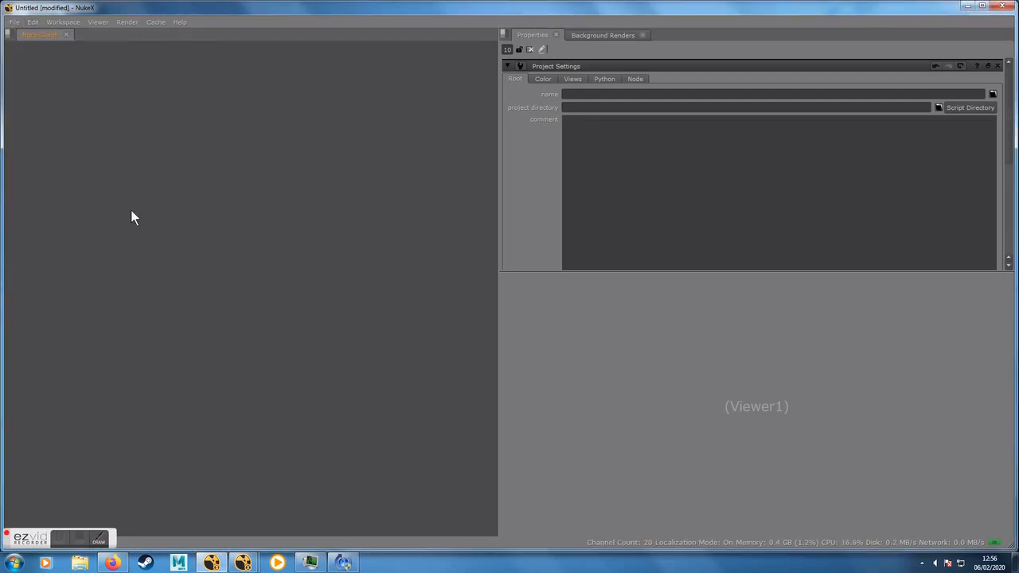
{"action": "key", "text": "r"}
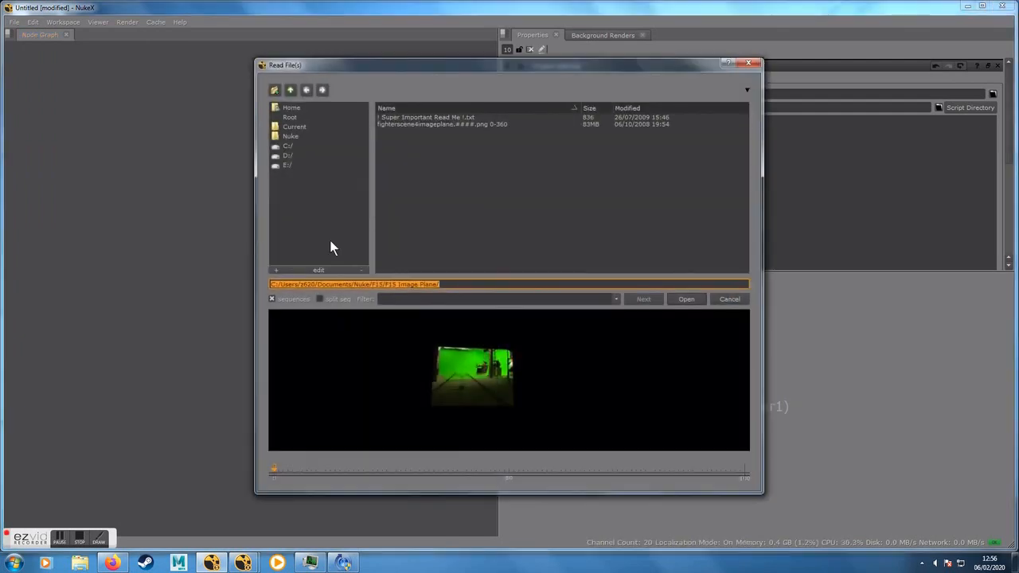
{"action": "left_click", "coordinate": [291, 91]}
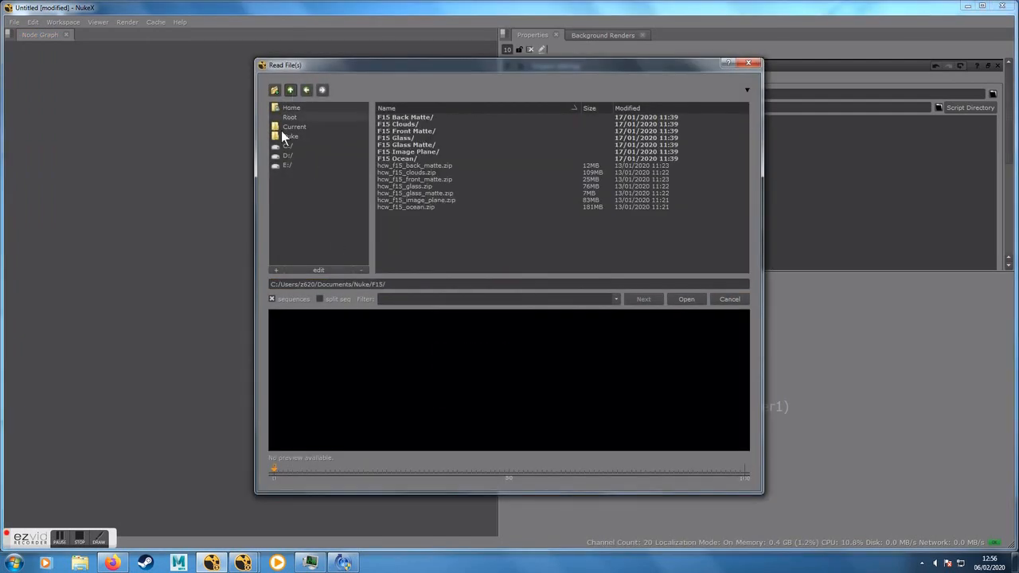
{"action": "left_click", "coordinate": [383, 152]}
{"action": "left_click", "coordinate": [402, 125]}
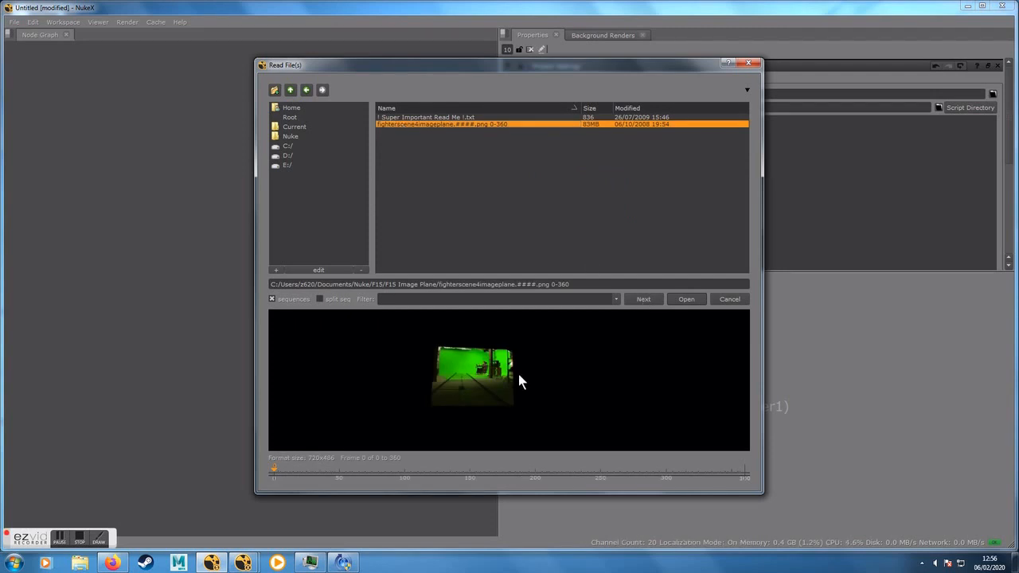
{"action": "left_click", "coordinate": [646, 300]}
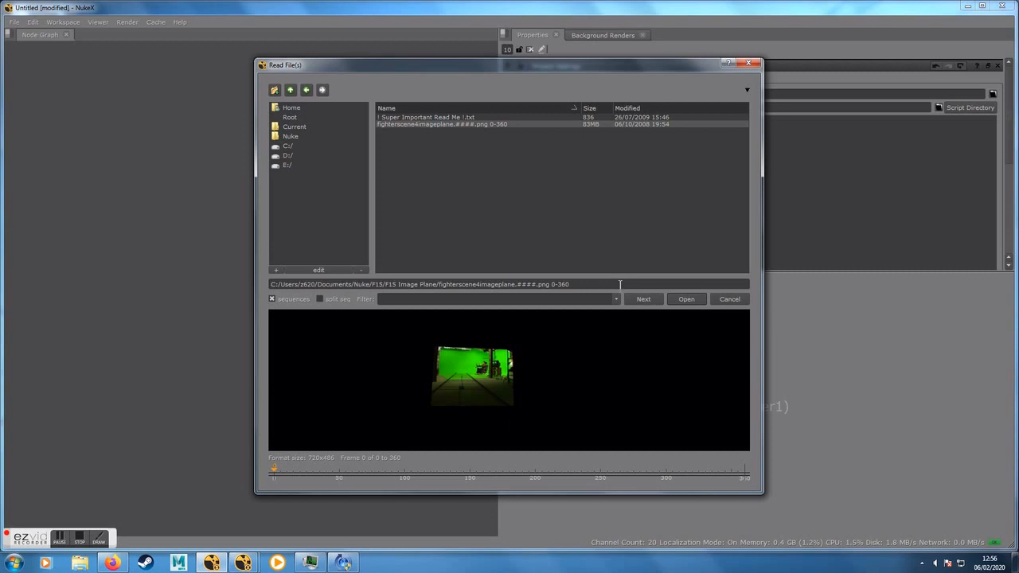
Step: Add the fighterscene4backmatte sequence from F15 Back Matte and the fighterscene4clouds sequence from F15 Clouds to the import
{"action": "left_click", "coordinate": [288, 89]}
{"action": "double_click", "coordinate": [393, 118]}
{"action": "left_click", "coordinate": [408, 125]}
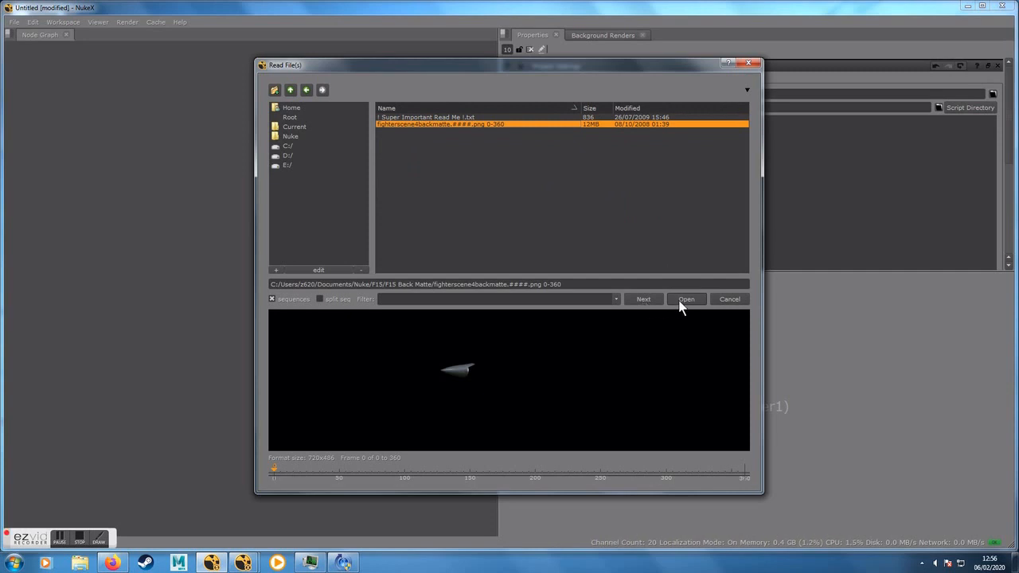
{"action": "left_click", "coordinate": [643, 299]}
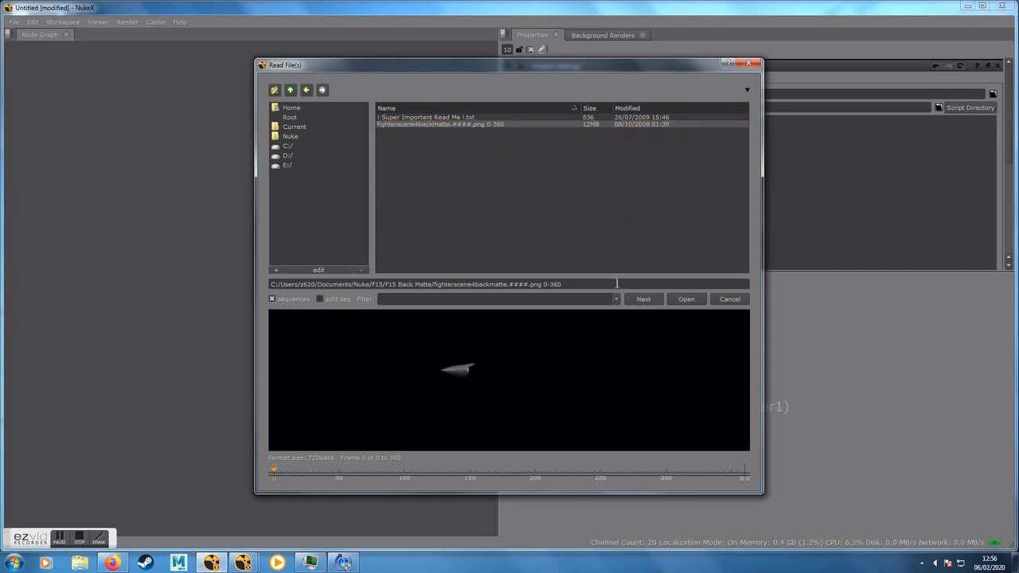
{"action": "left_click", "coordinate": [290, 90]}
{"action": "double_click", "coordinate": [401, 125]}
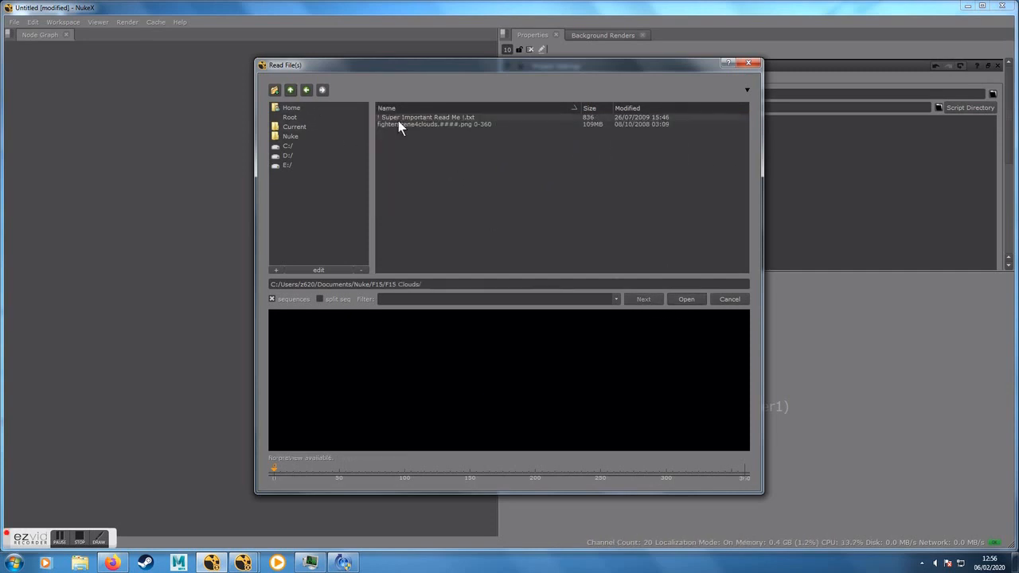
{"action": "left_click", "coordinate": [398, 123]}
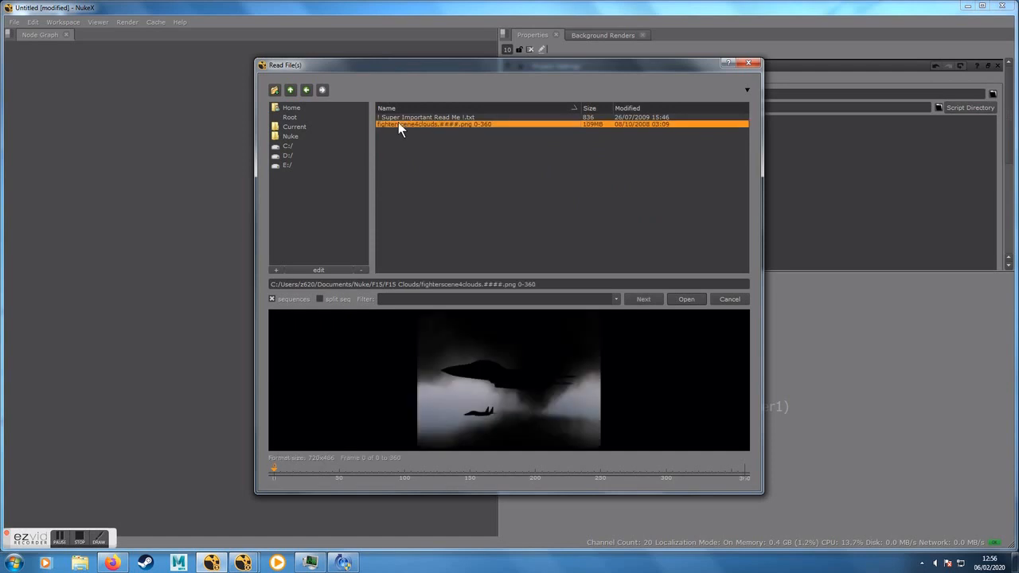
{"action": "left_click", "coordinate": [643, 300]}
Step: Add the fighterscene4frontmatte sequence from F15 Front Matte and the fighterscene4glass sequence from F15 Glass to the import
{"action": "left_click", "coordinate": [290, 90]}
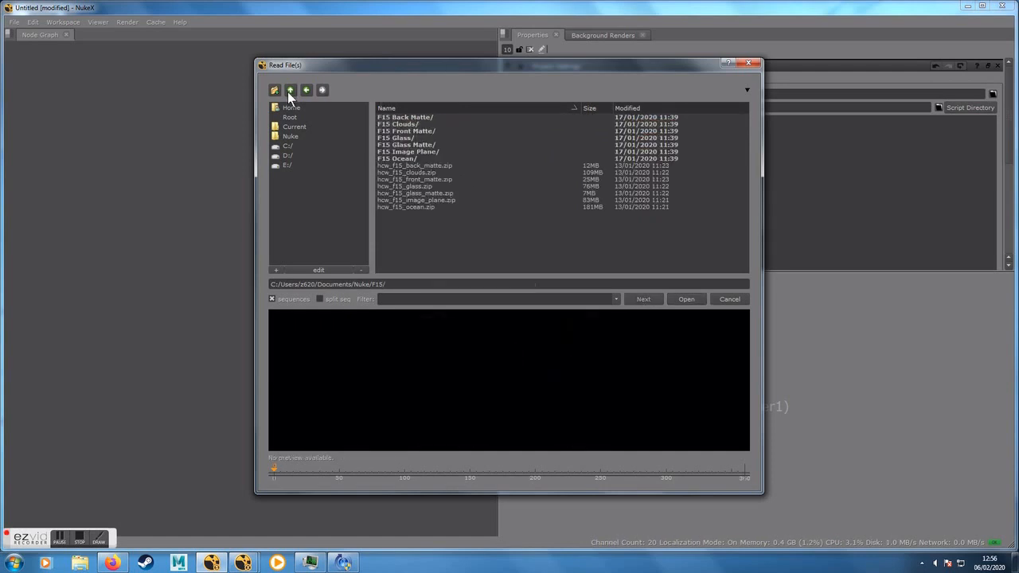
{"action": "double_click", "coordinate": [391, 131]}
{"action": "left_click", "coordinate": [396, 125]}
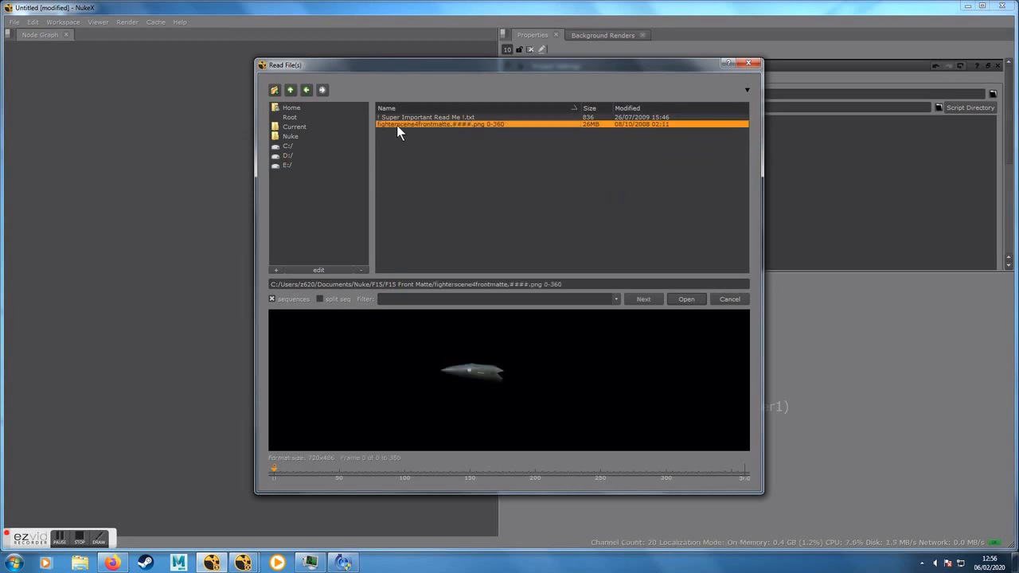
{"action": "left_click", "coordinate": [646, 298]}
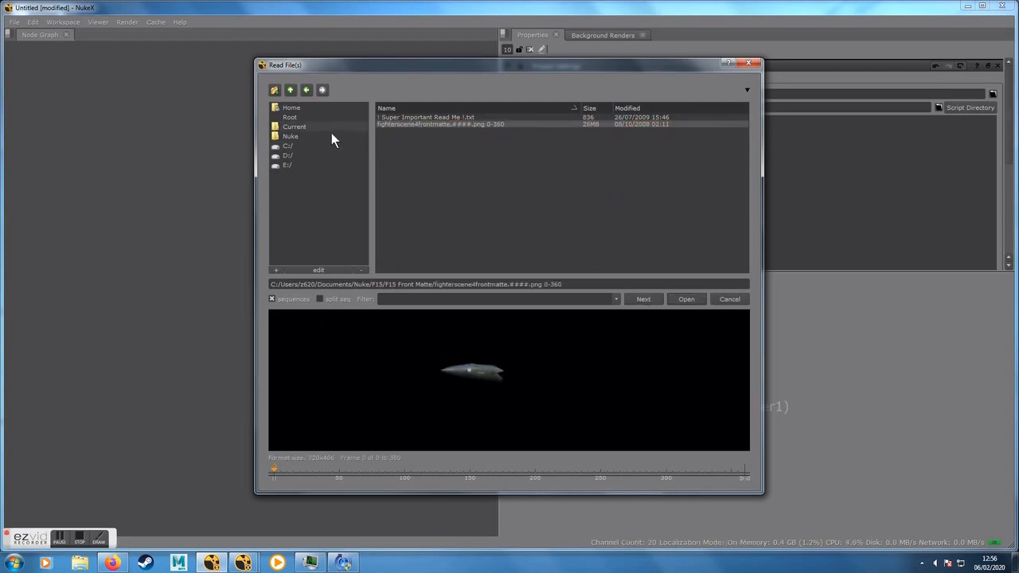
{"action": "left_click", "coordinate": [290, 90]}
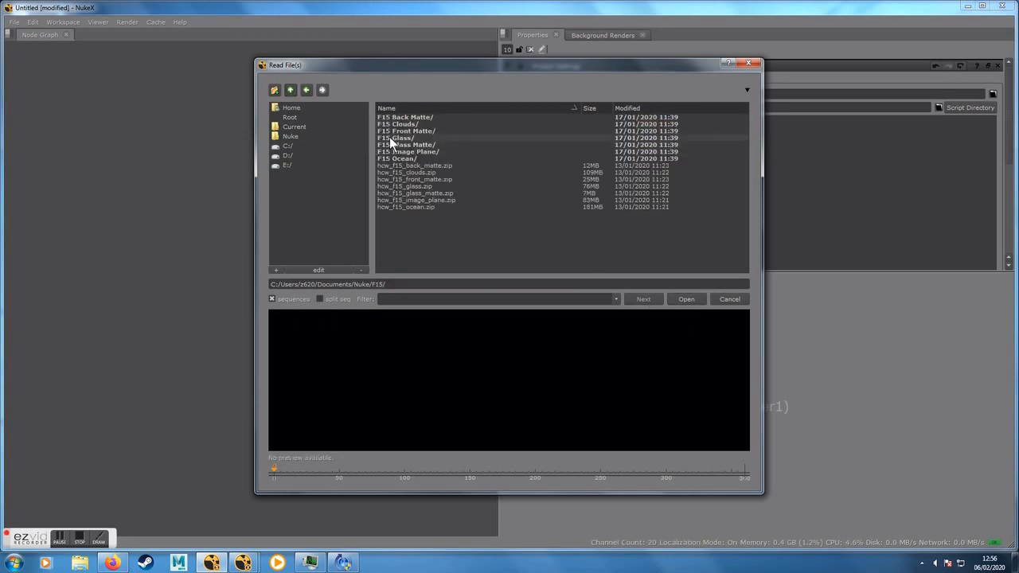
{"action": "double_click", "coordinate": [390, 137]}
{"action": "left_click", "coordinate": [406, 124]}
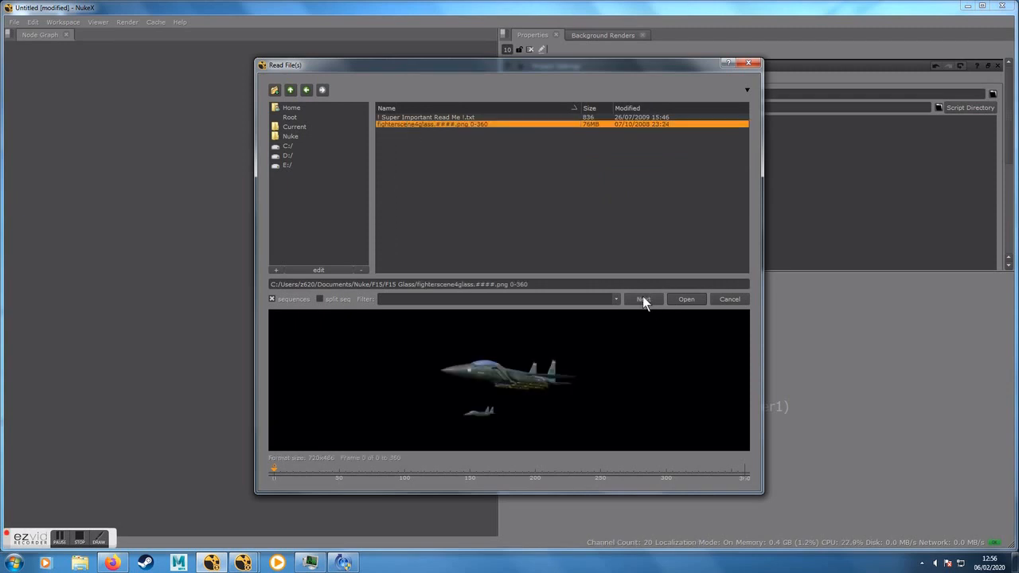
{"action": "left_click", "coordinate": [643, 299]}
Step: Add the fighterscene4glassmatte sequence from F15 Glass Matte and add fighterscene4imageplane from F15 Image Plane again
{"action": "left_click", "coordinate": [290, 90]}
{"action": "left_click", "coordinate": [389, 144]}
{"action": "double_click", "coordinate": [388, 144]}
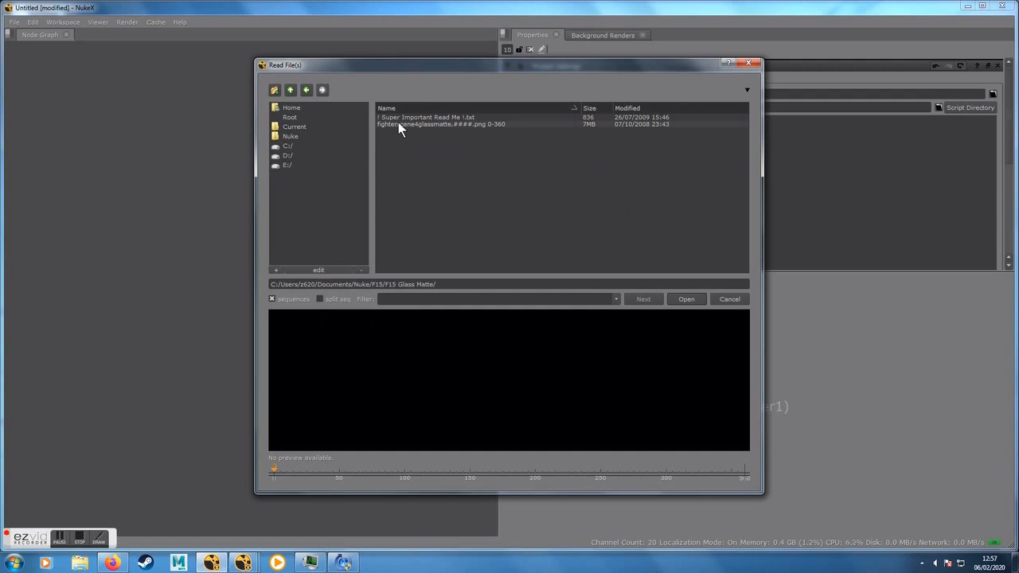
{"action": "left_click", "coordinate": [398, 123]}
{"action": "left_click", "coordinate": [643, 299]}
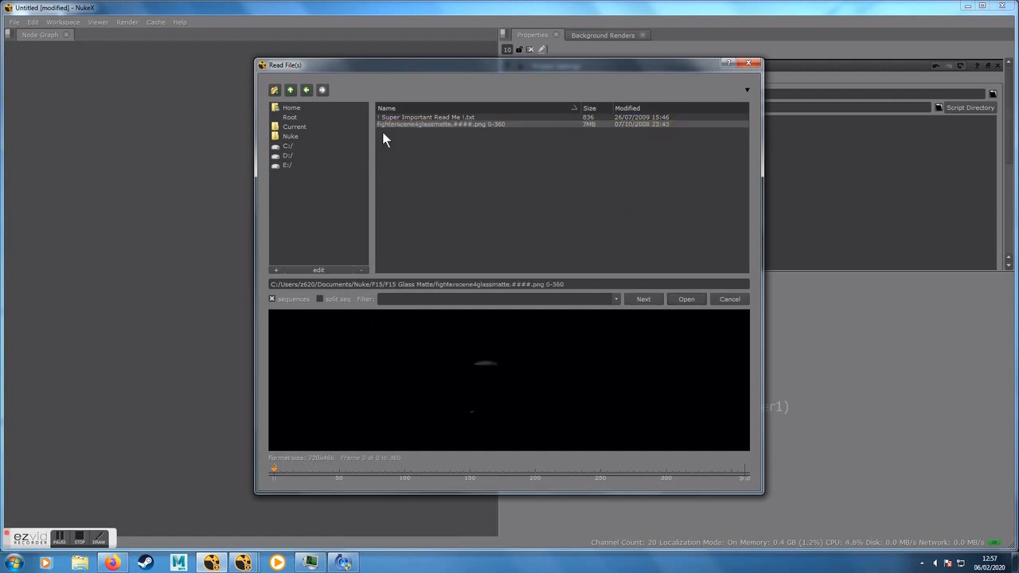
{"action": "left_click", "coordinate": [301, 90]}
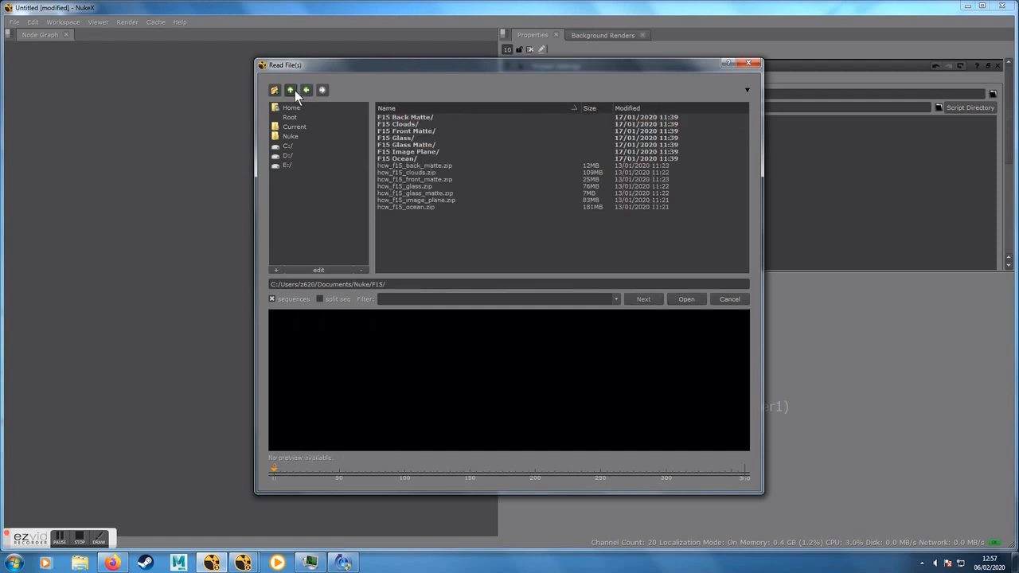
{"action": "double_click", "coordinate": [386, 151]}
{"action": "left_click", "coordinate": [405, 125]}
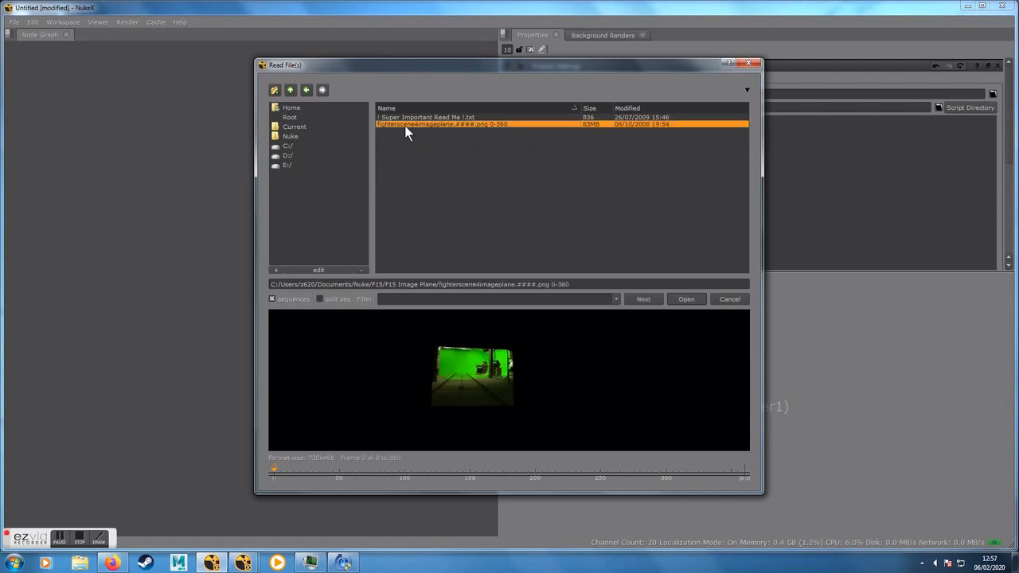
{"action": "left_click", "coordinate": [642, 300]}
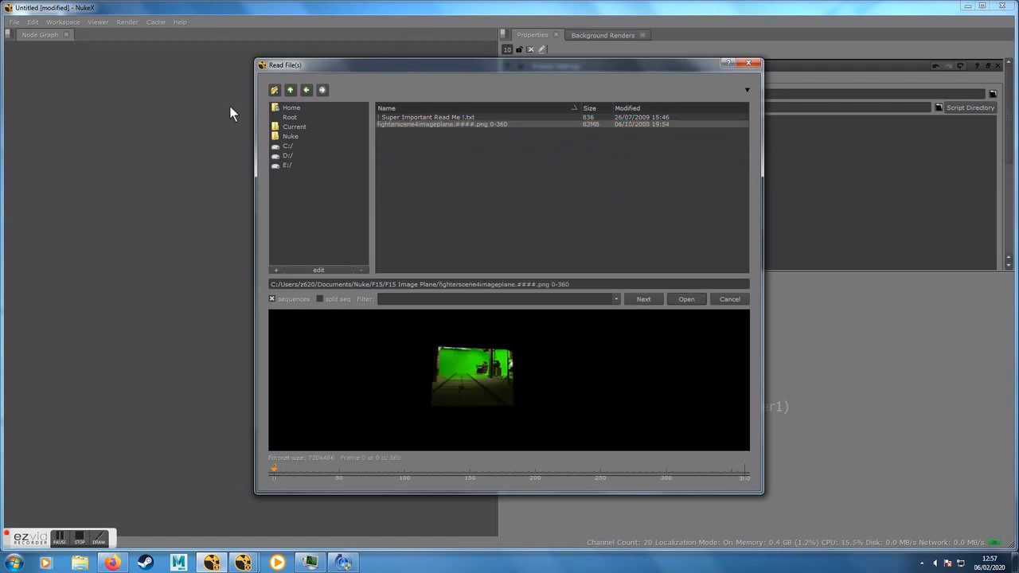
Step: Select the fighterscene4ocean sequence from F15 Ocean and import all the chosen sequences as Read nodes
{"action": "left_click", "coordinate": [291, 91]}
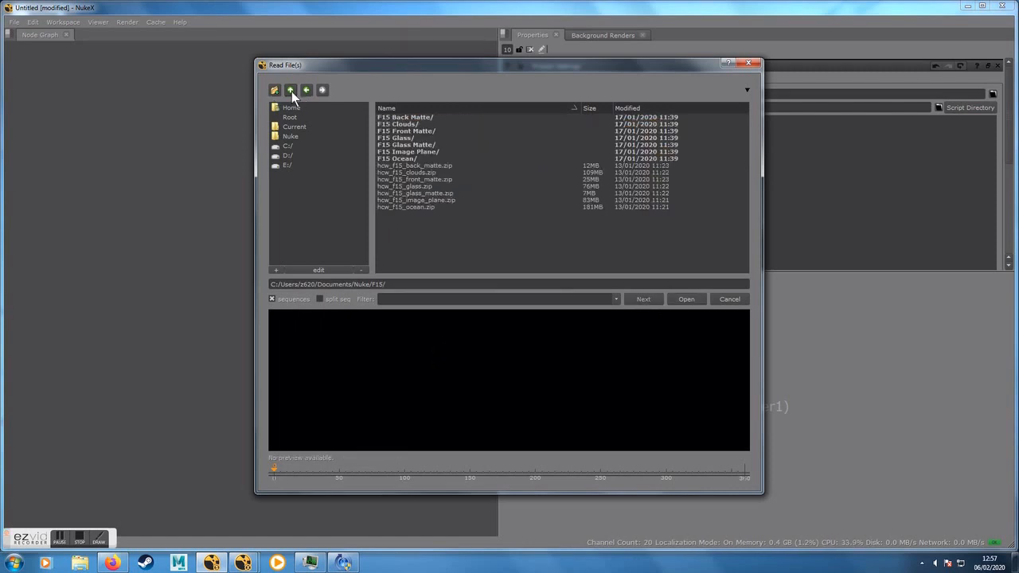
{"action": "double_click", "coordinate": [397, 160]}
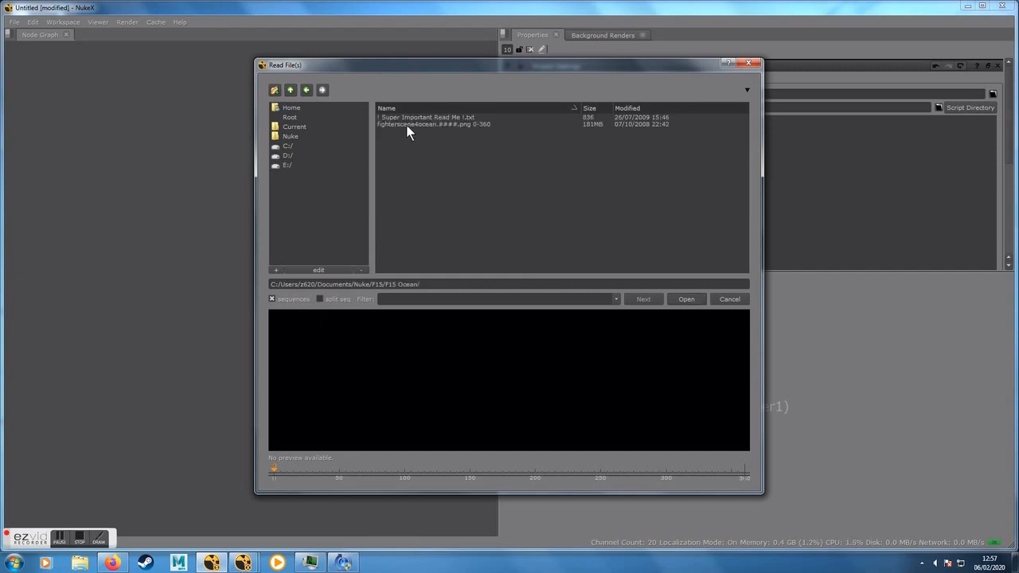
{"action": "left_click", "coordinate": [406, 125]}
{"action": "left_click", "coordinate": [684, 298]}
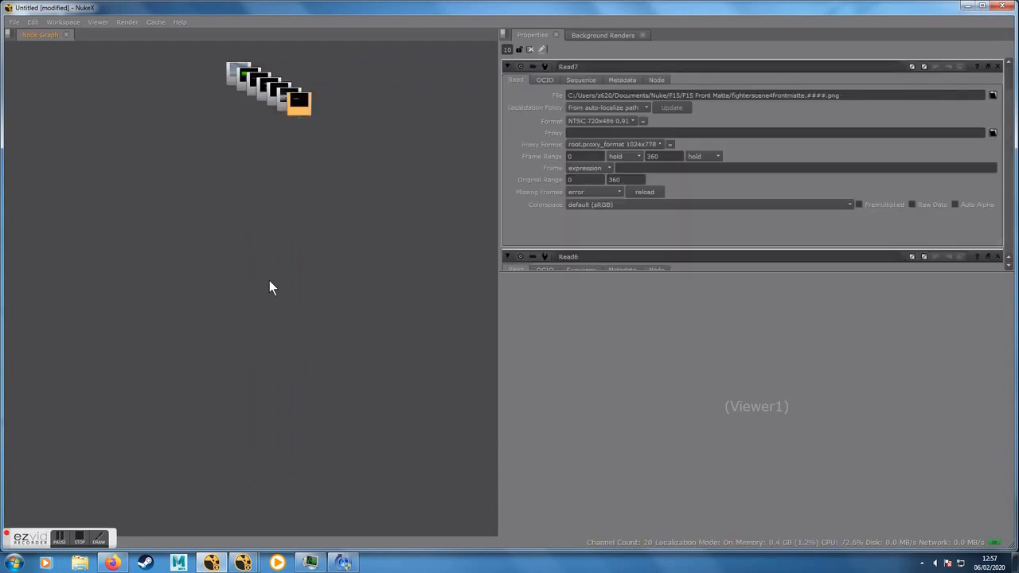
Step: Spread the ocean, image plane and back matte Read nodes apart into an upper row of the node graph
{"action": "left_click_drag", "start_coordinate": [190, 51], "coordinate": [288, 148]}
{"action": "key", "text": "f"}
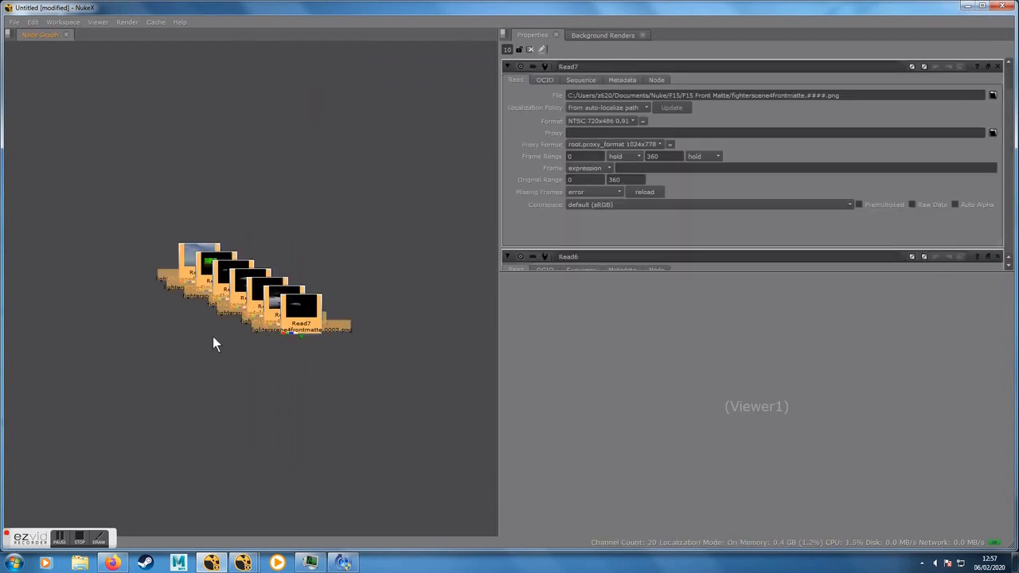
{"action": "scroll", "coordinate": [213, 336], "scroll_direction": "up", "scroll_amount": 2}
{"action": "left_click_drag", "start_coordinate": [181, 213], "coordinate": [58, 143]}
{"action": "left_click", "coordinate": [197, 184]}
{"action": "left_click_drag", "start_coordinate": [171, 209], "coordinate": [215, 154]}
{"action": "left_click", "coordinate": [182, 229]}
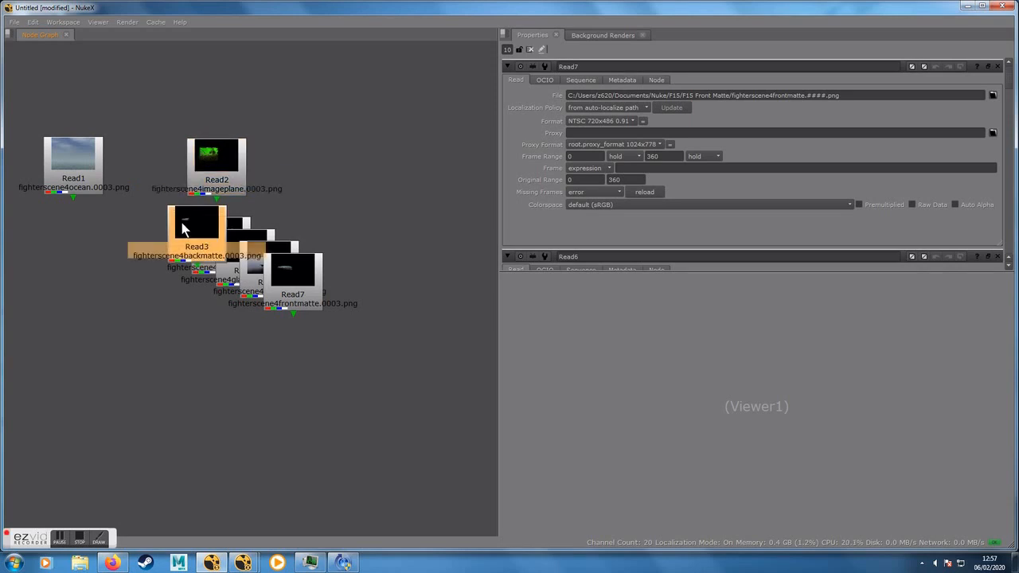
{"action": "left_click_drag", "start_coordinate": [181, 229], "coordinate": [346, 162]}
Step: Arrange the glass, glass matte and front matte Read nodes in a second row, with the clouds node below them
{"action": "left_click_drag", "start_coordinate": [204, 233], "coordinate": [57, 253]}
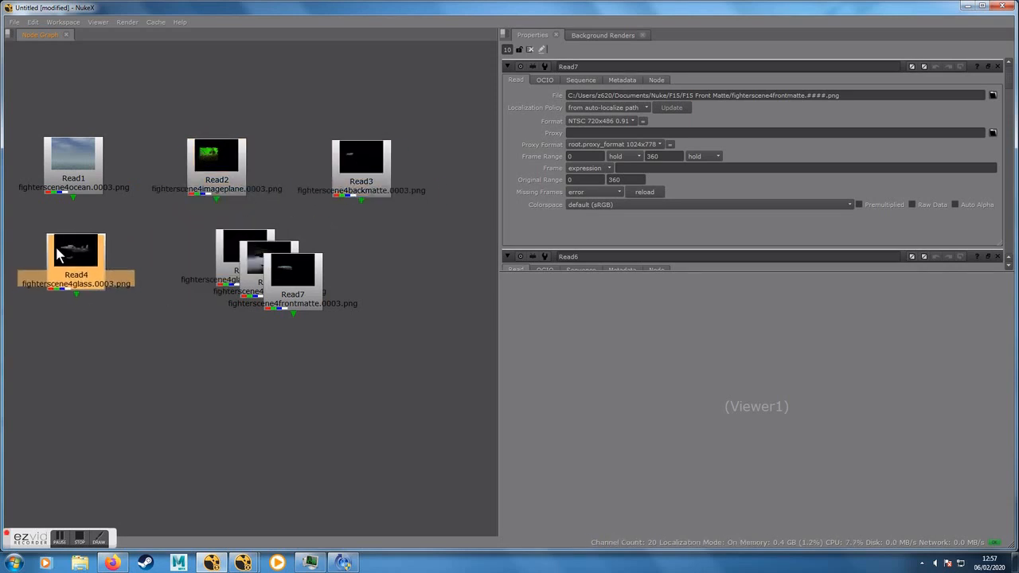
{"action": "left_click_drag", "start_coordinate": [224, 248], "coordinate": [192, 250]}
{"action": "left_click_drag", "start_coordinate": [291, 277], "coordinate": [202, 355]}
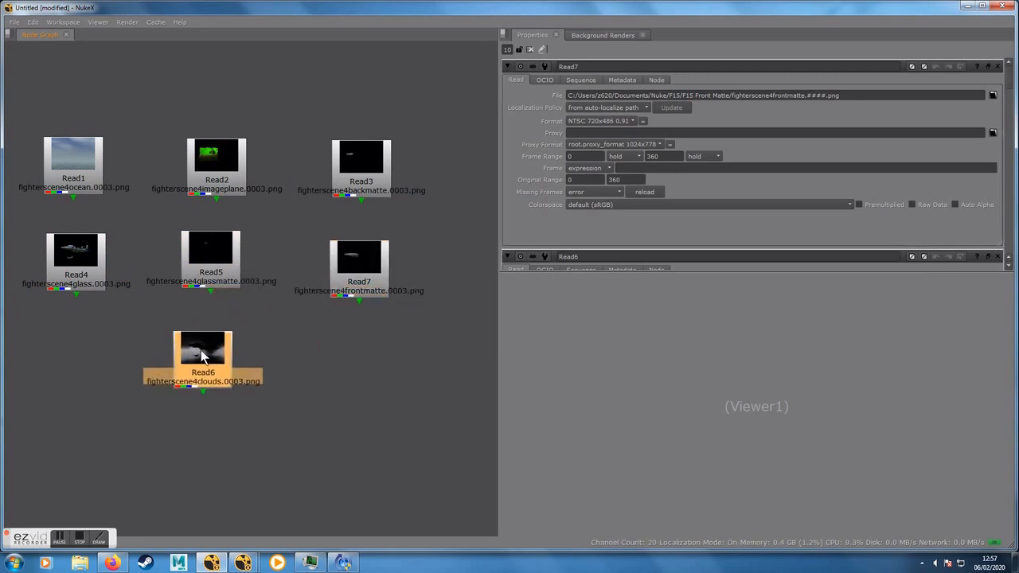
Step: Show the fighterscene4ocean Read node in the viewer and switch to the LargeViewer workspace
{"action": "left_click", "coordinate": [70, 180]}
{"action": "key", "text": "1"}
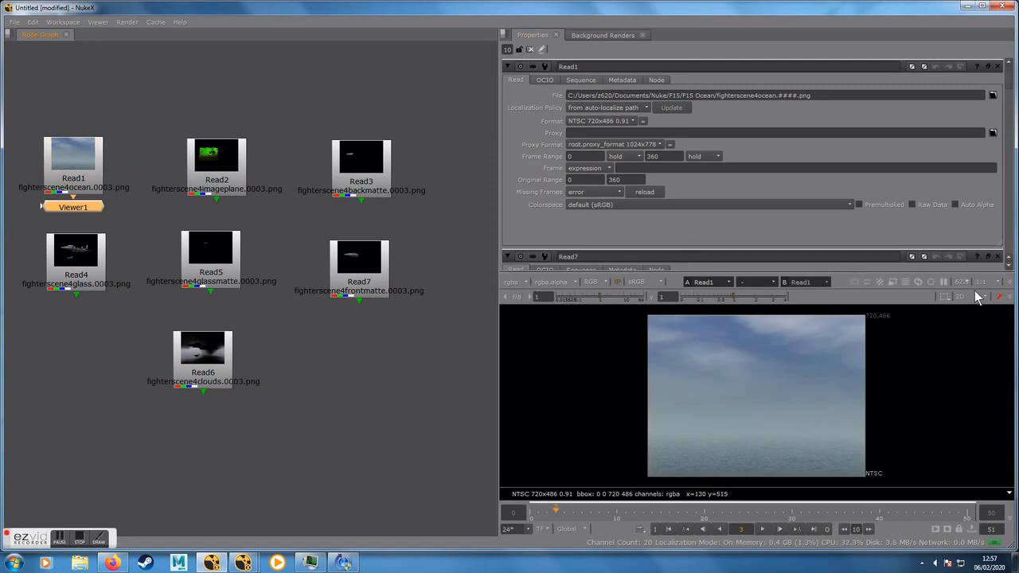
{"action": "left_click_drag", "start_coordinate": [764, 273], "coordinate": [758, 175]}
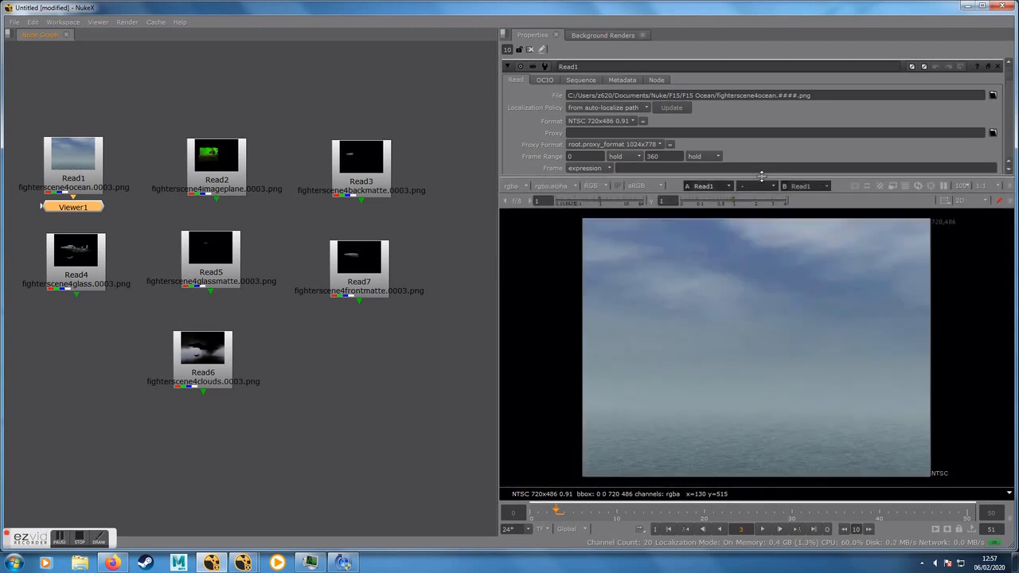
{"action": "left_click_drag", "start_coordinate": [495, 293], "coordinate": [514, 285]}
{"action": "left_click", "coordinate": [63, 22]}
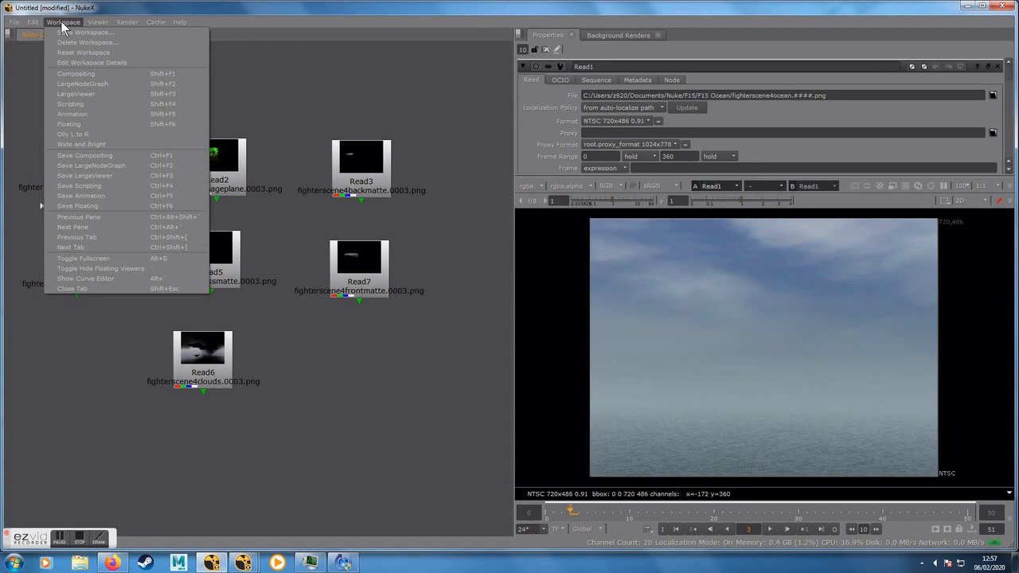
{"action": "left_click", "coordinate": [77, 95]}
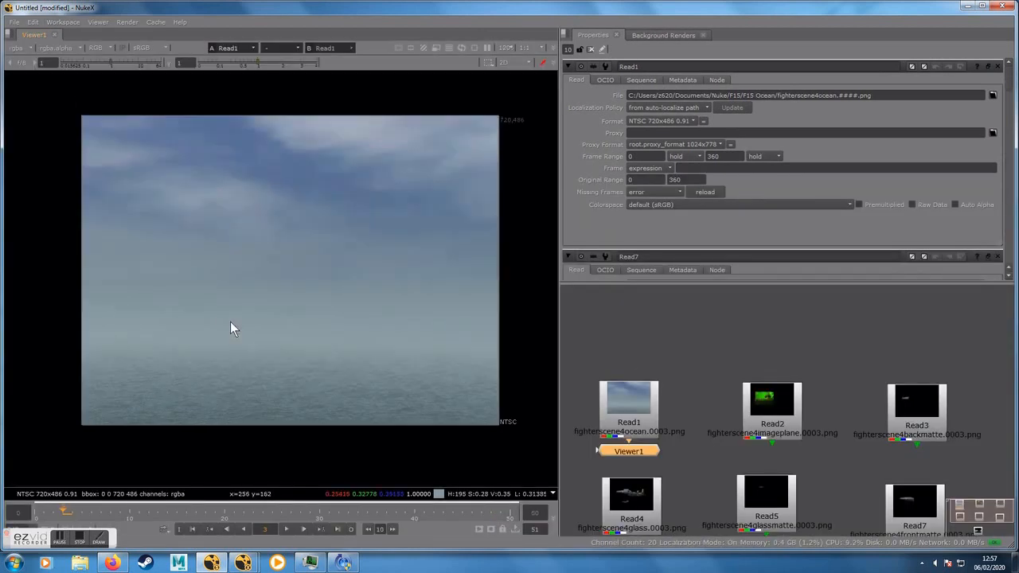
Step: Show the fighterscene4glass Read node in the viewer and scrub the timeline to frame 50
{"action": "left_click_drag", "start_coordinate": [59, 510], "coordinate": [82, 494]}
{"action": "left_click", "coordinate": [669, 439]}
{"action": "middle_click_drag", "start_coordinate": [671, 437], "coordinate": [654, 368]}
{"action": "left_click", "coordinate": [637, 429]}
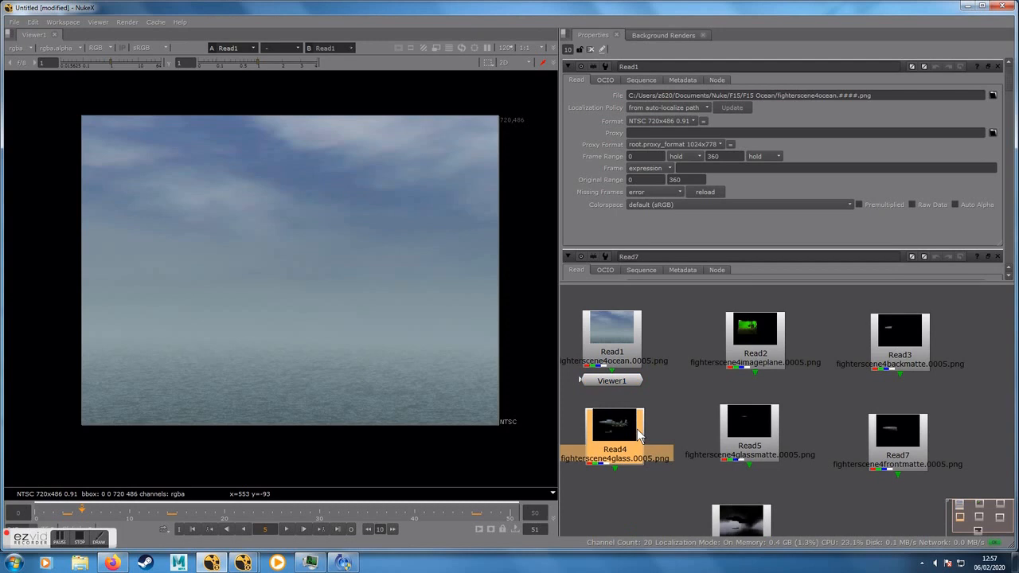
{"action": "left_click", "coordinate": [674, 473]}
{"action": "middle_click_drag", "start_coordinate": [673, 485], "coordinate": [682, 466]}
{"action": "double_click", "coordinate": [633, 434]}
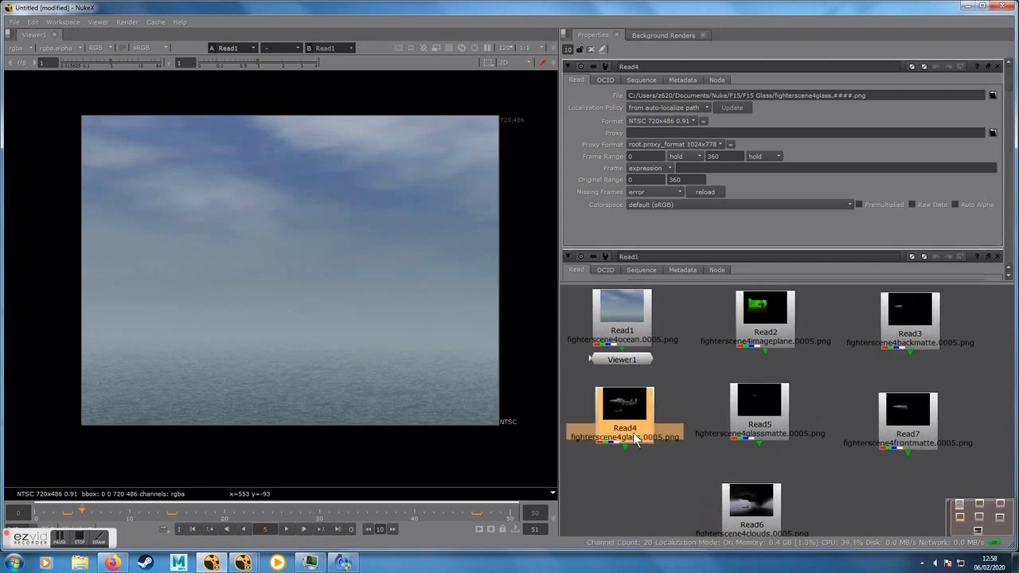
{"action": "key", "text": "1"}
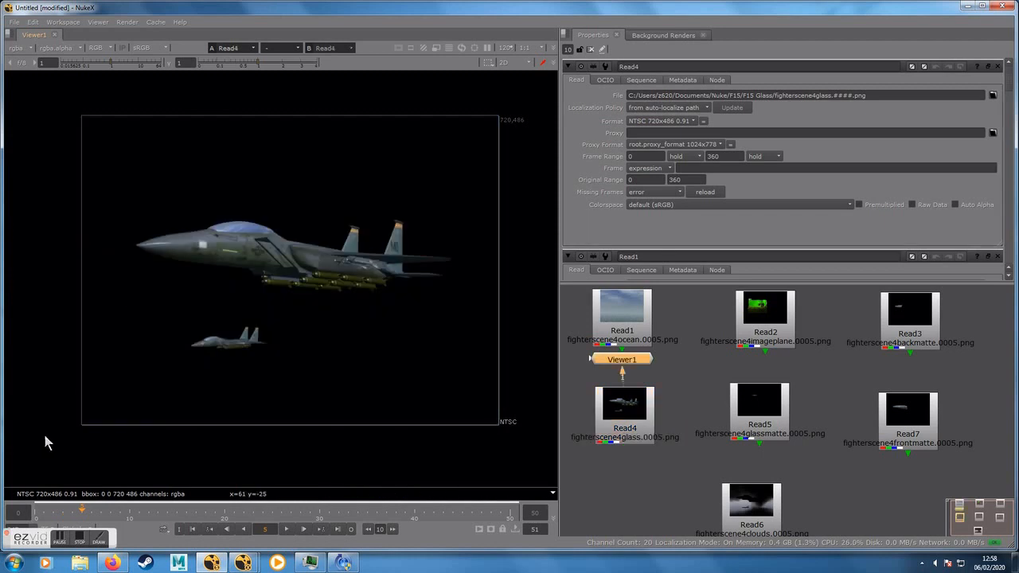
{"action": "left_click", "coordinate": [47, 509]}
{"action": "left_click_drag", "start_coordinate": [77, 513], "coordinate": [508, 512]}
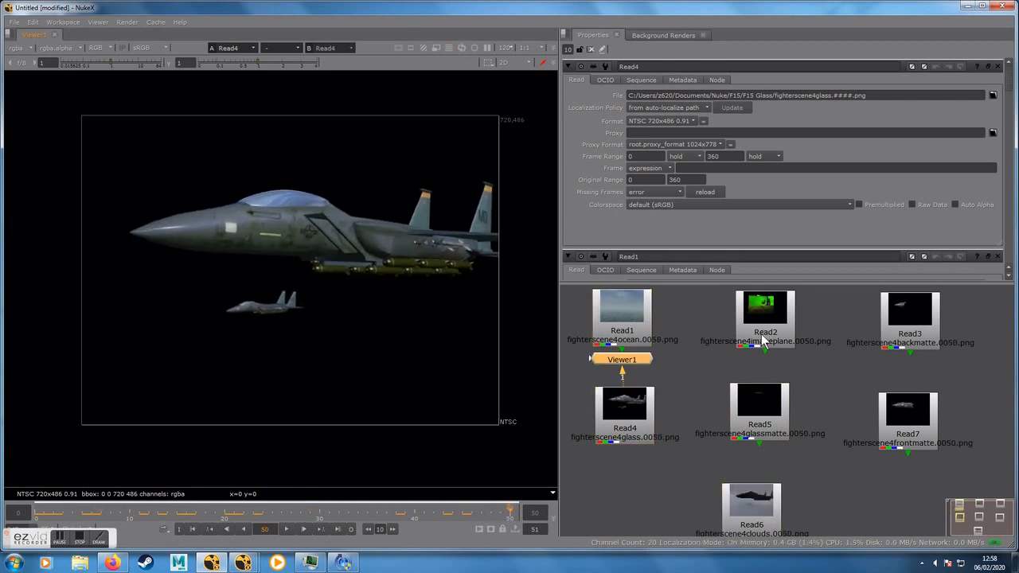
Step: Show the fighterscene4imageplane Read node in the viewer and play its sequence
{"action": "left_click", "coordinate": [740, 326]}
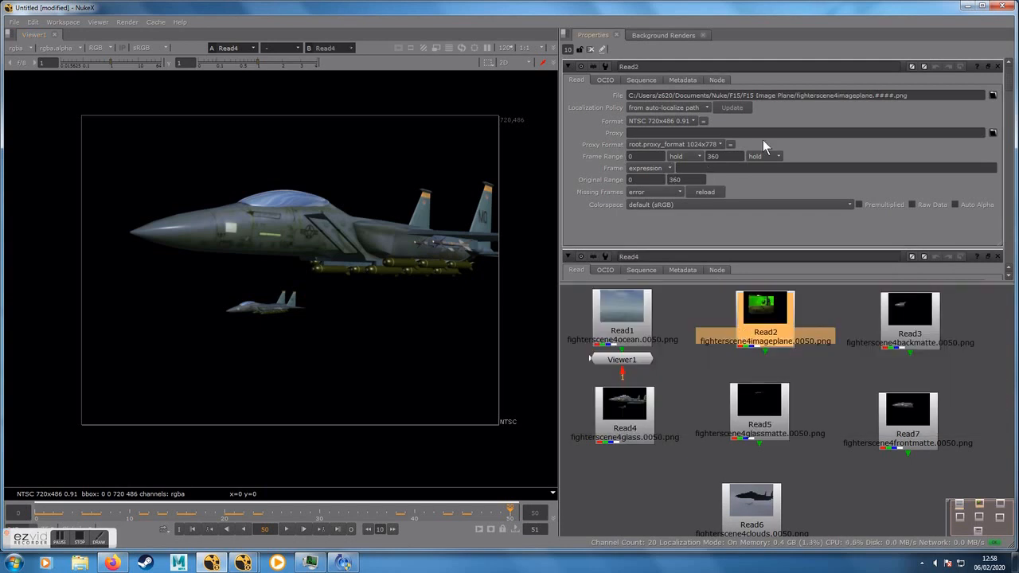
{"action": "key", "text": "1"}
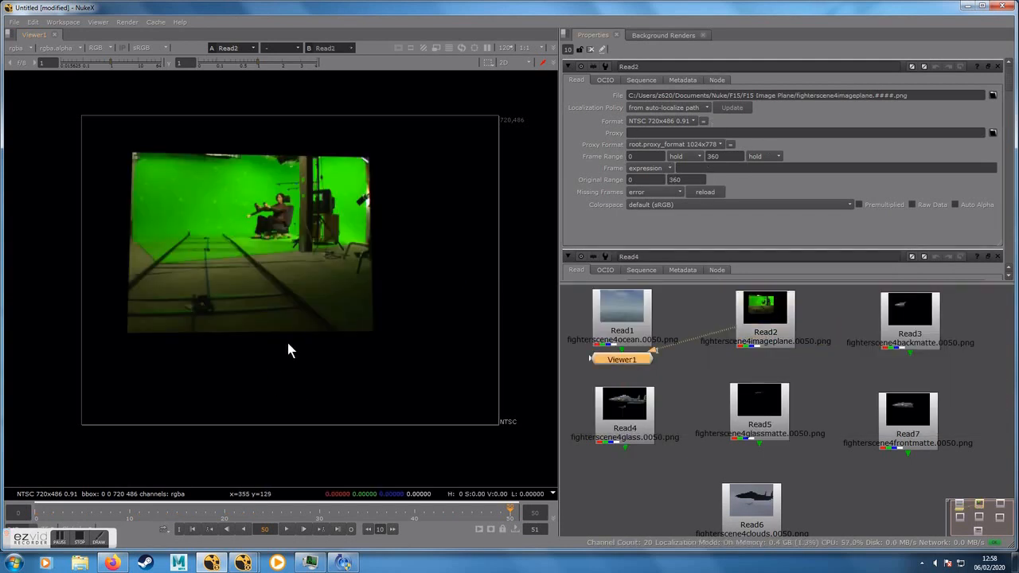
{"action": "left_click", "coordinate": [304, 530]}
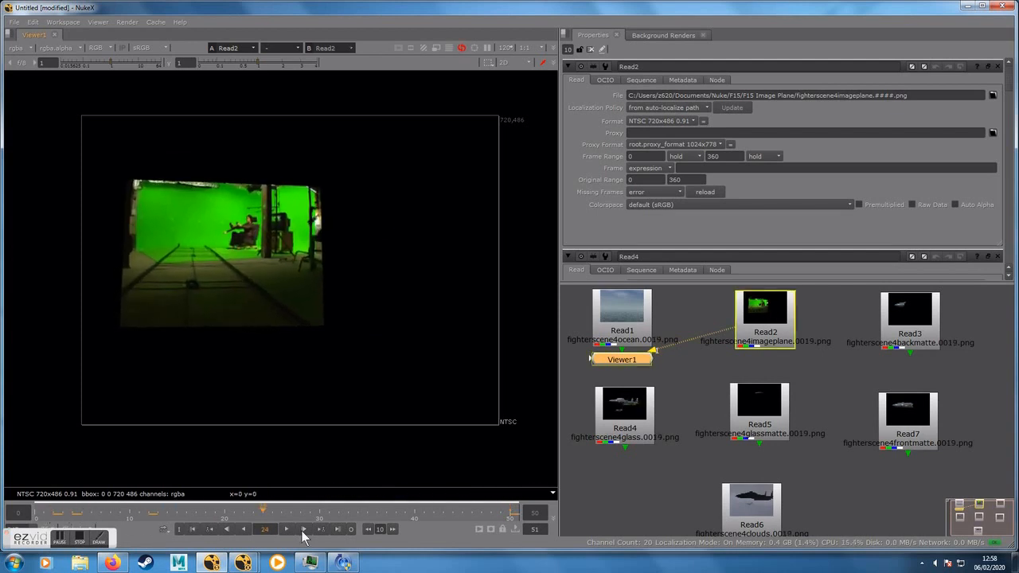
Step: In the project settings, set the frame range end to 360 and the full size format to NTSC 720x486
{"action": "left_click", "coordinate": [767, 326]}
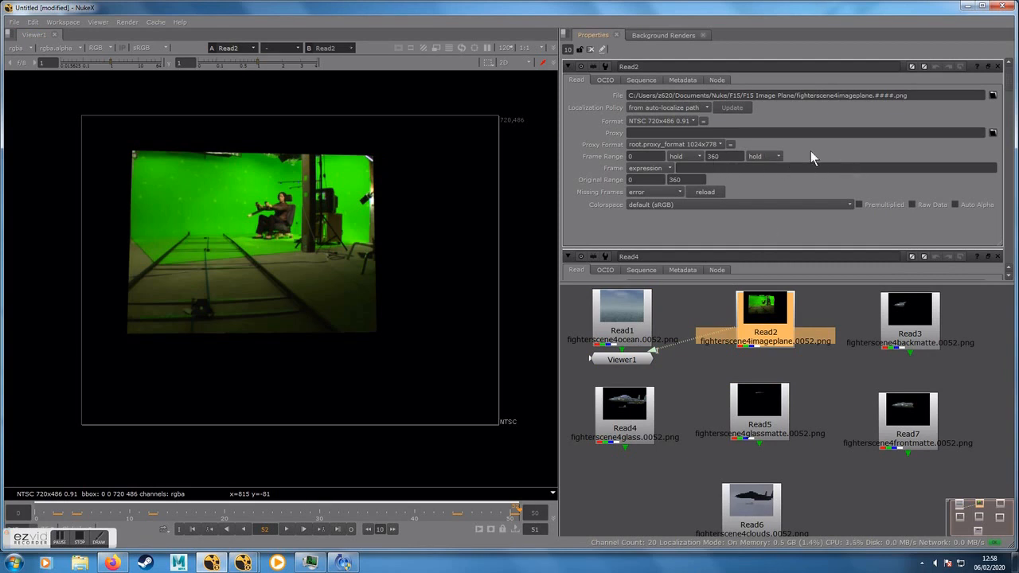
{"action": "key", "text": "s"}
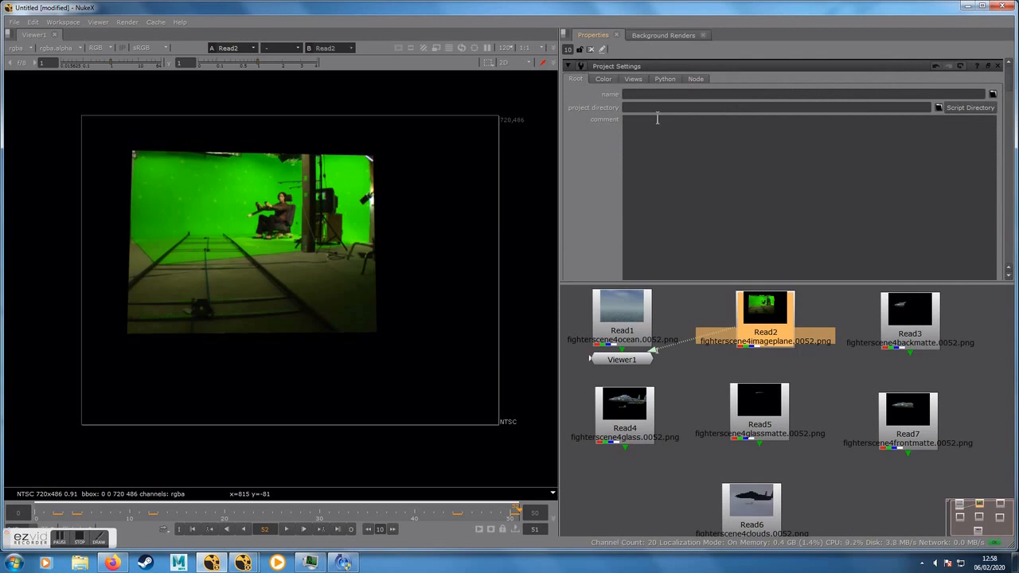
{"action": "scroll", "coordinate": [653, 140], "scroll_direction": "down", "scroll_amount": 5}
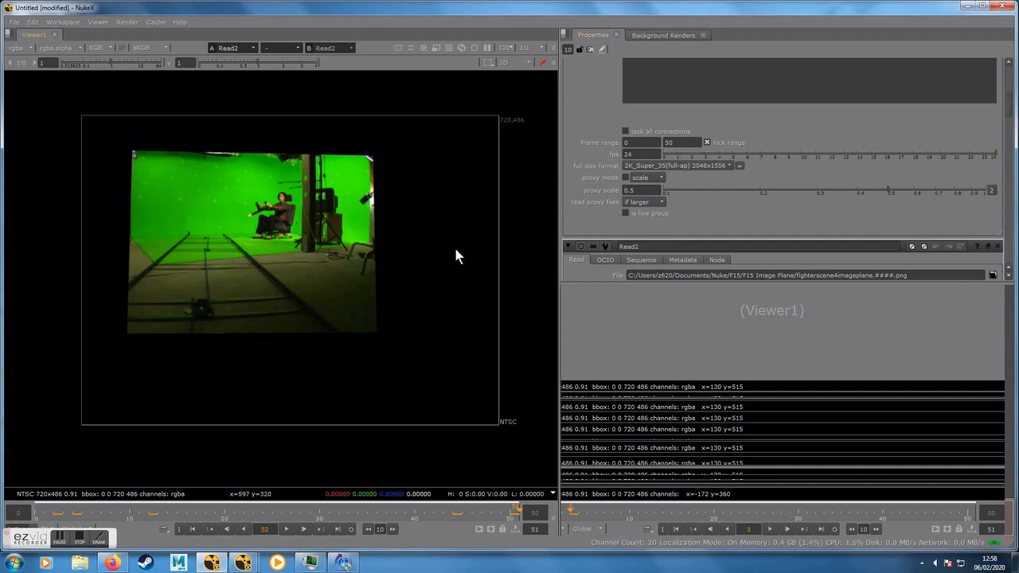
{"action": "scroll", "coordinate": [670, 196], "scroll_direction": "down", "scroll_amount": 4}
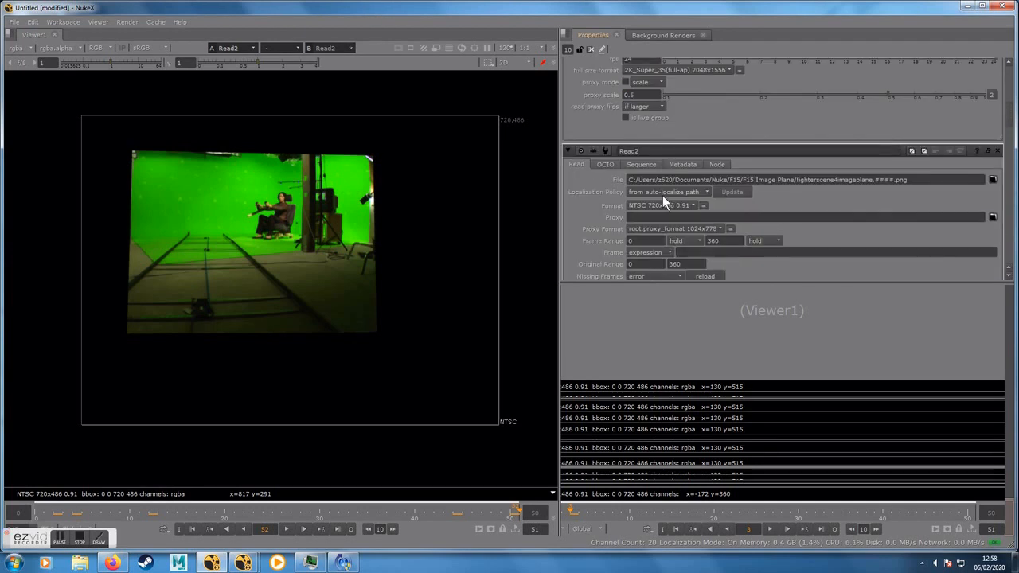
{"action": "scroll", "coordinate": [663, 200], "scroll_direction": "up", "scroll_amount": 4}
{"action": "left_click", "coordinate": [666, 143]}
{"action": "type", "text": "360"}
{"action": "key", "text": "Return"}
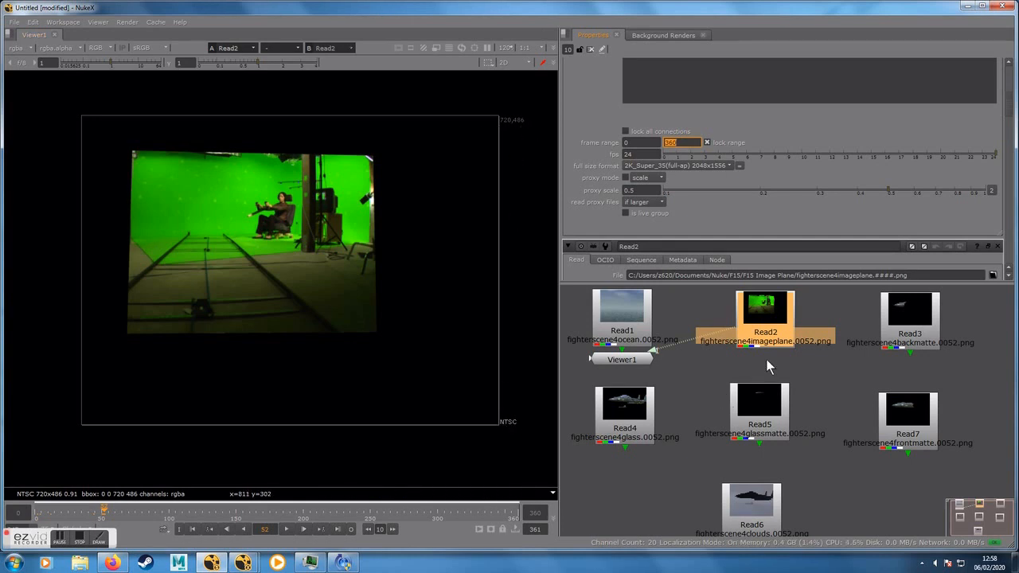
{"action": "left_click", "coordinate": [669, 161]}
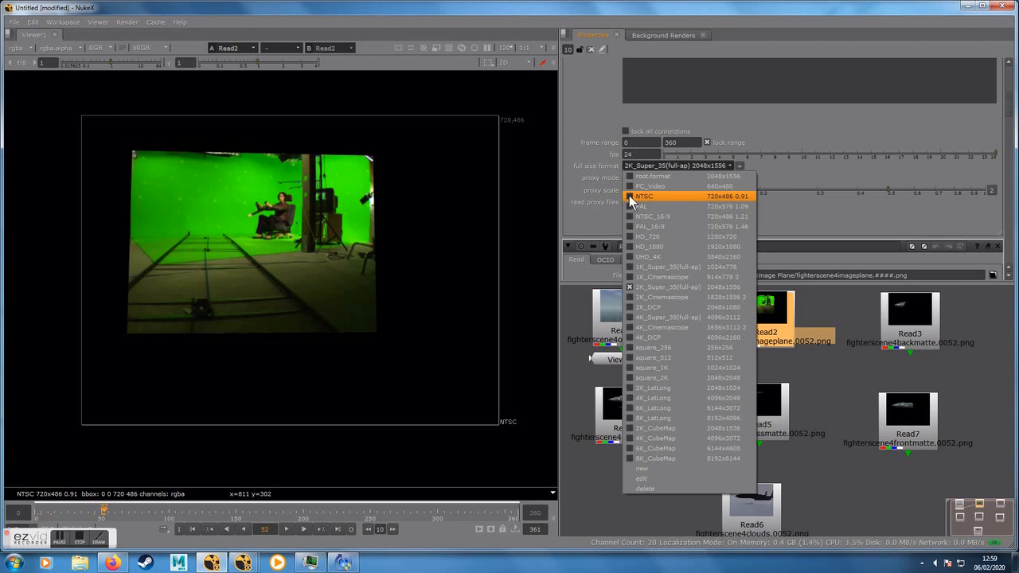
{"action": "left_click", "coordinate": [629, 195]}
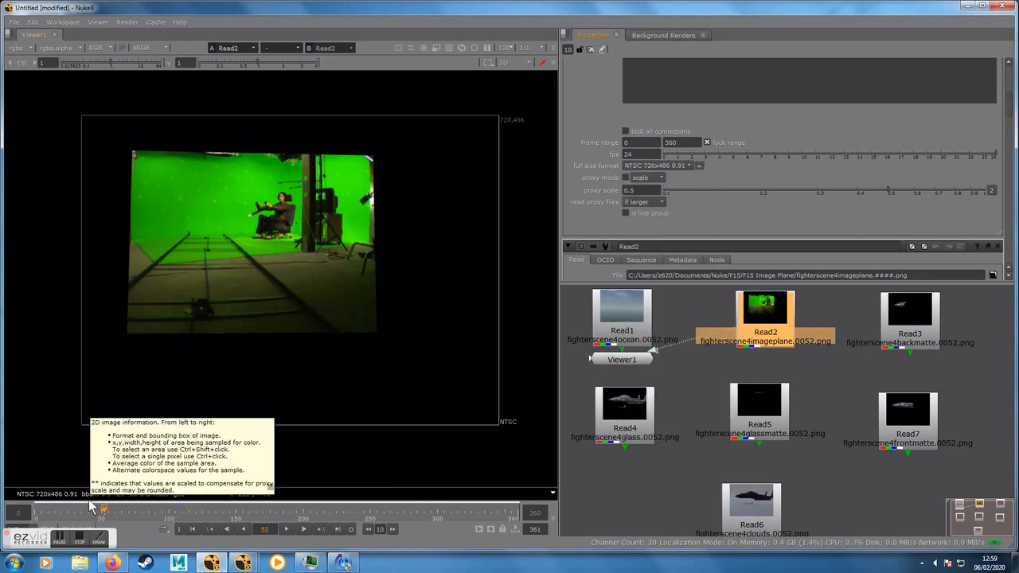
Step: Show the fighterscene4glass Read node in the viewer and scrub the timeline to frame 98
{"action": "left_click_drag", "start_coordinate": [115, 513], "coordinate": [167, 514]}
{"action": "left_click", "coordinate": [623, 420]}
{"action": "key", "text": "1"}
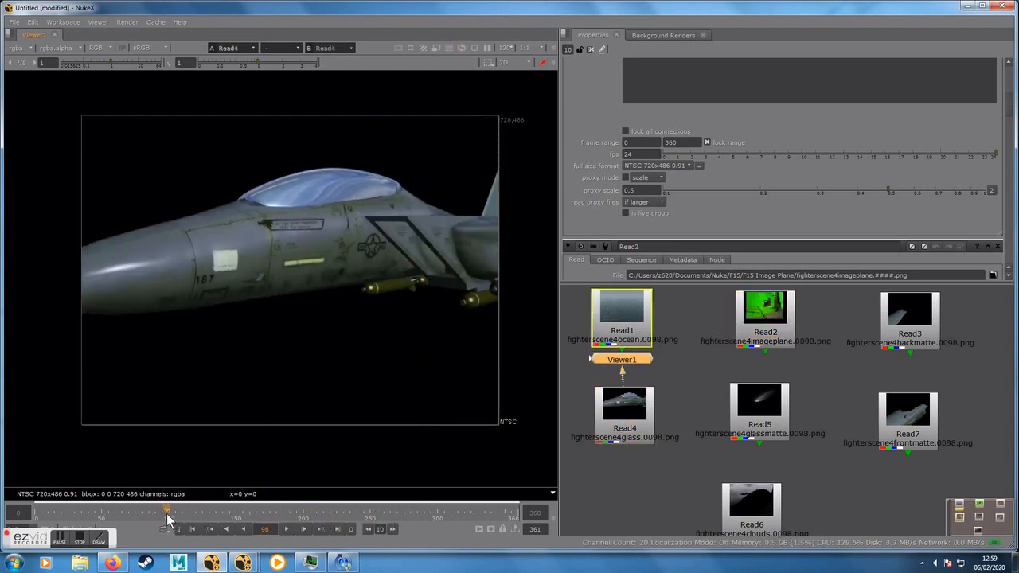
Step: Show the fighterscene4backmatte Read node in the viewer and scrub the timeline to frame 176
{"action": "left_click", "coordinate": [756, 404]}
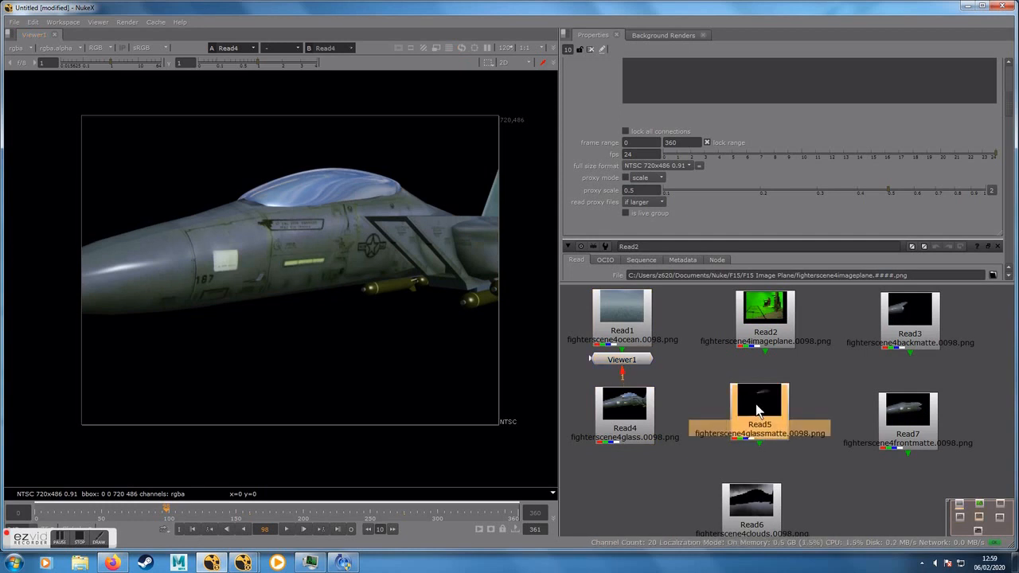
{"action": "double_click", "coordinate": [904, 319]}
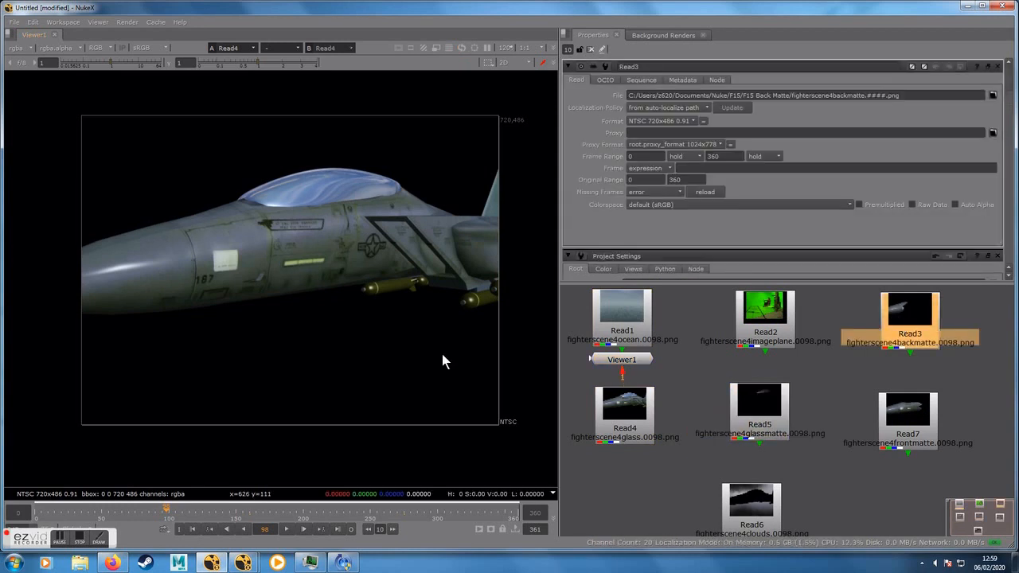
{"action": "key", "text": "1"}
{"action": "left_click", "coordinate": [908, 347]}
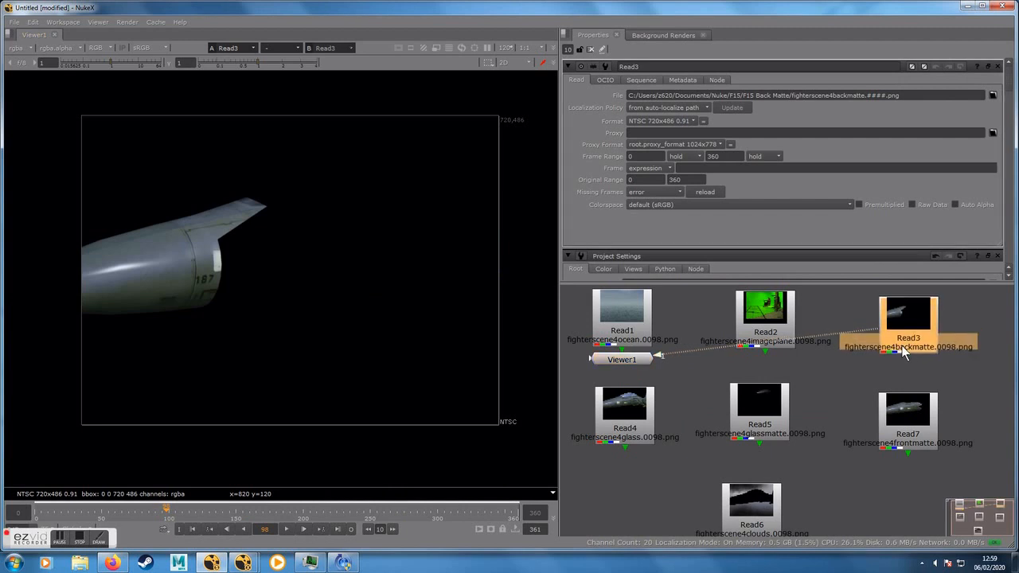
{"action": "left_click_drag", "start_coordinate": [108, 512], "coordinate": [272, 509]}
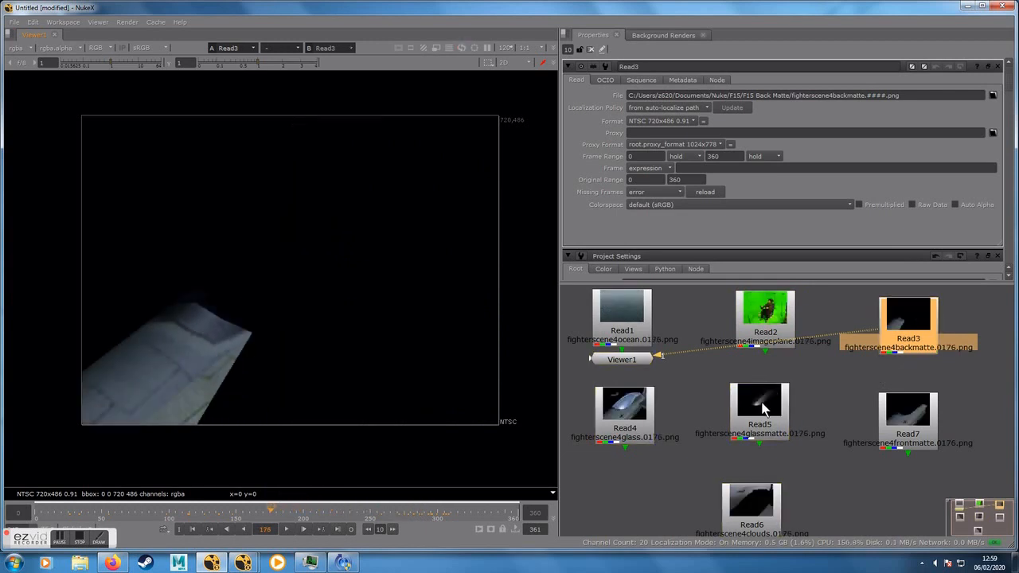
Step: Show the fighterscene4frontmatte Read node in the viewer and scrub the timeline to frame 120
{"action": "left_click", "coordinate": [892, 410]}
{"action": "key", "text": "1"}
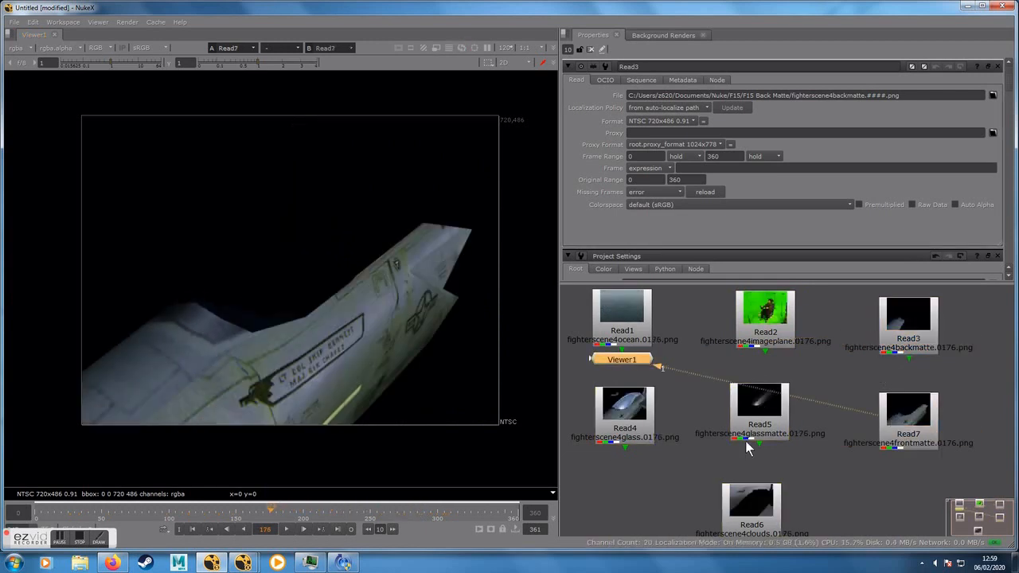
{"action": "left_click_drag", "start_coordinate": [292, 512], "coordinate": [196, 505]}
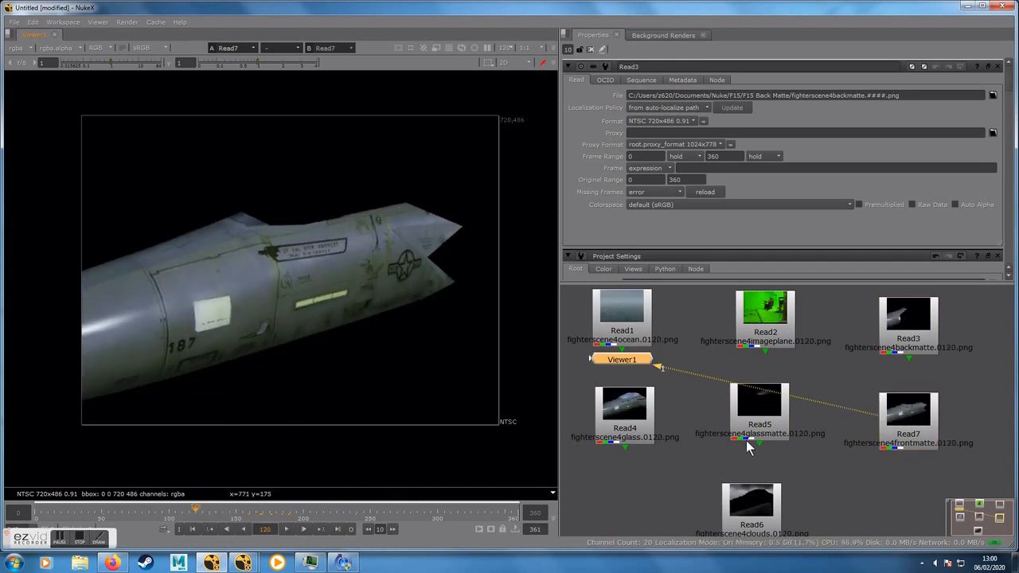
Step: Show the fighterscene4glassmatte Read node in the viewer, scrub to frame 155 and toggle its alpha channel on and off
{"action": "middle_click_drag", "start_coordinate": [809, 448], "coordinate": [809, 432]}
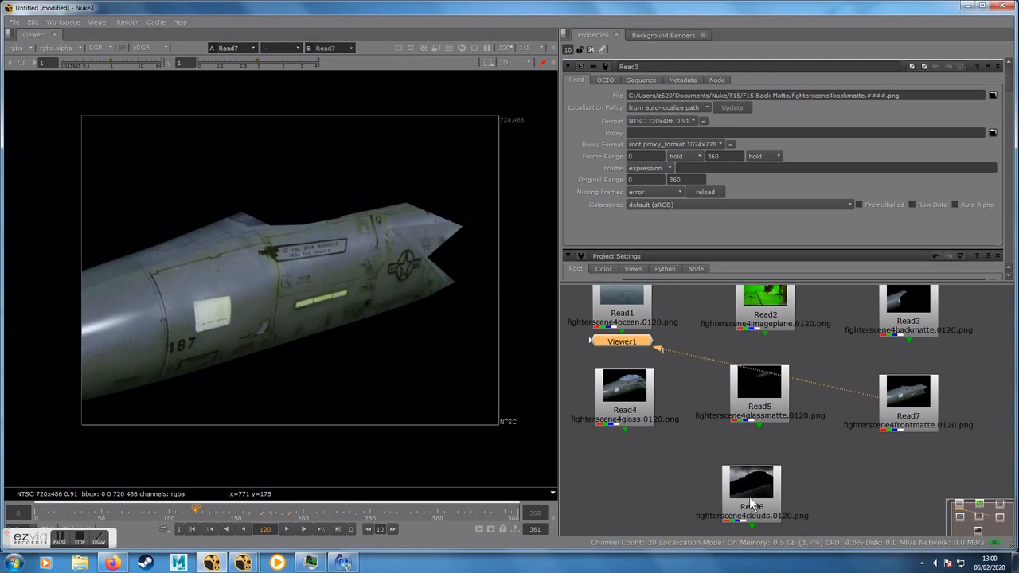
{"action": "left_click", "coordinate": [746, 406]}
{"action": "key", "text": "1"}
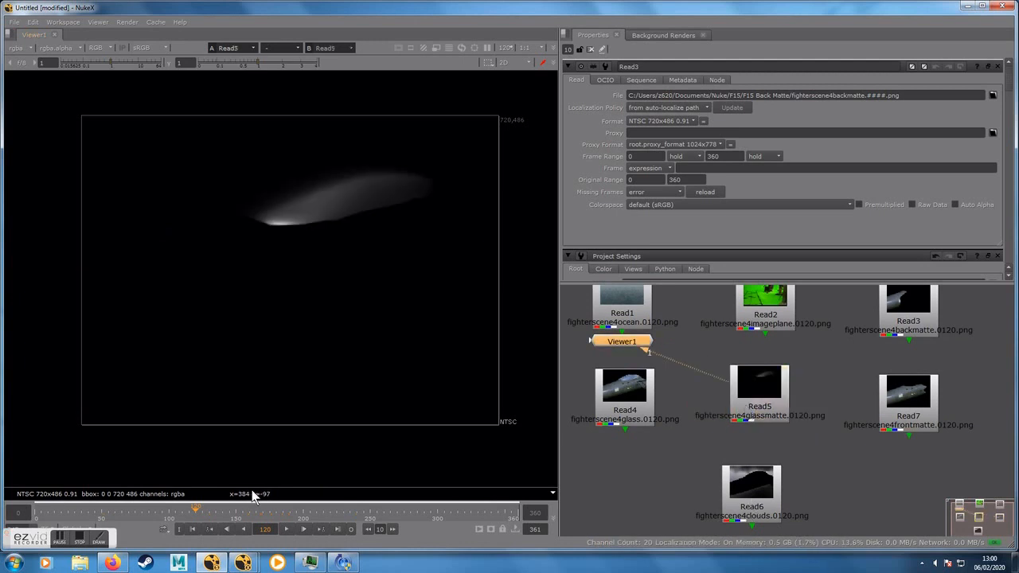
{"action": "left_click_drag", "start_coordinate": [128, 511], "coordinate": [242, 514]}
{"action": "key", "text": "a"}
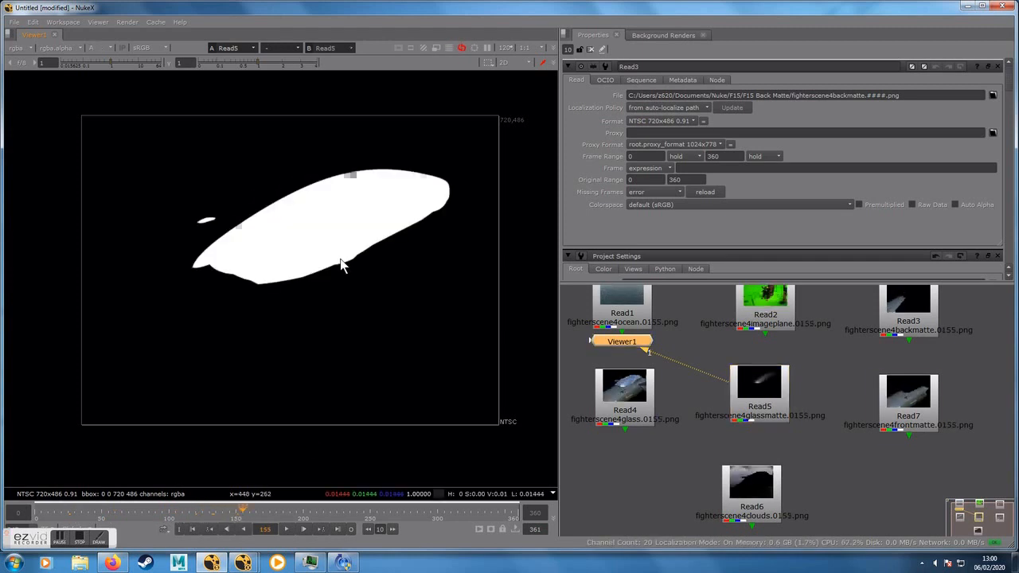
{"action": "key", "text": "a"}
{"action": "key", "text": "a"}
{"action": "key", "text": "a"}
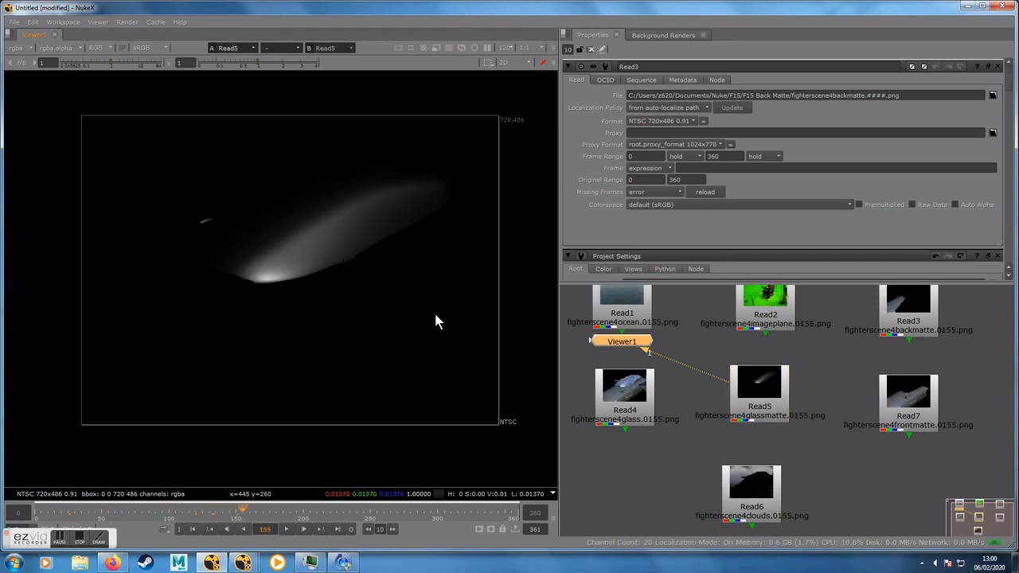
Step: Show the fighterscene4clouds Read node in the viewer and scrub back towards the start of the timeline
{"action": "left_click", "coordinate": [751, 499]}
{"action": "key", "text": "1"}
{"action": "left_click_drag", "start_coordinate": [217, 505], "coordinate": [95, 504]}
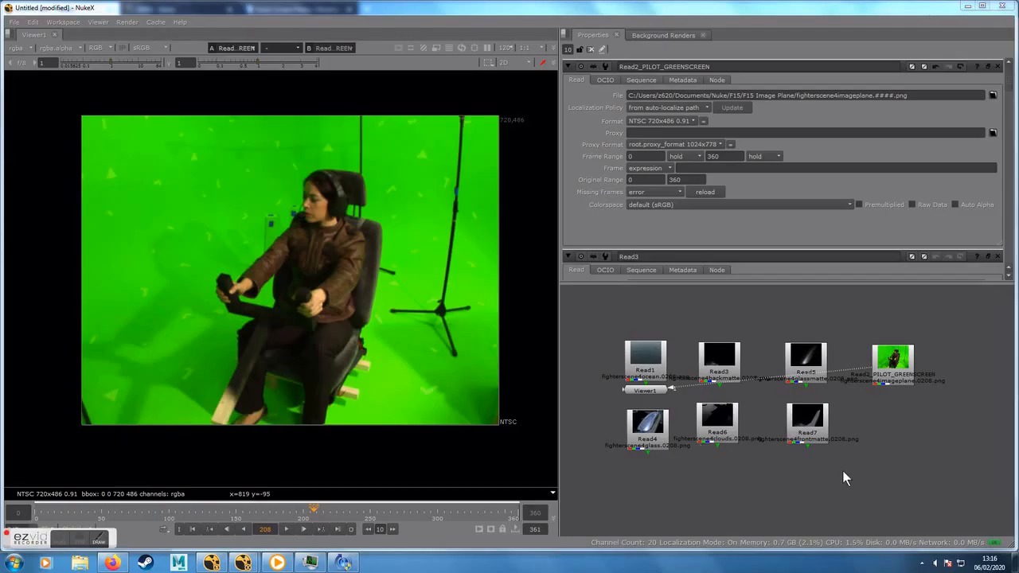
Step: Move the Read2_PILOT_GREENSCREEN node away from the other Read nodes into an empty area of the node graph
{"action": "scroll", "coordinate": [842, 470], "scroll_direction": "up", "scroll_amount": 2}
{"action": "scroll", "coordinate": [851, 458], "scroll_direction": "up", "scroll_amount": 3}
{"action": "left_click", "coordinate": [931, 389]}
{"action": "middle_click_drag", "start_coordinate": [933, 452], "coordinate": [677, 455]}
{"action": "middle_click_drag", "start_coordinate": [875, 433], "coordinate": [788, 434]}
{"action": "middle_click_drag", "start_coordinate": [682, 372], "coordinate": [839, 352]}
{"action": "left_click_drag", "start_coordinate": [839, 352], "coordinate": [911, 394]}
{"action": "middle_click_drag", "start_coordinate": [886, 455], "coordinate": [755, 460]}
{"action": "left_click_drag", "start_coordinate": [771, 403], "coordinate": [806, 406]}
Step: Highlight the PILOT_GREENSCREEN suffix in the image plane Read node's name without changing it
{"action": "left_click", "coordinate": [648, 67]}
{"action": "left_click_drag", "start_coordinate": [658, 67], "coordinate": [740, 68]}
{"action": "left_click_drag", "start_coordinate": [659, 63], "coordinate": [640, 69]}
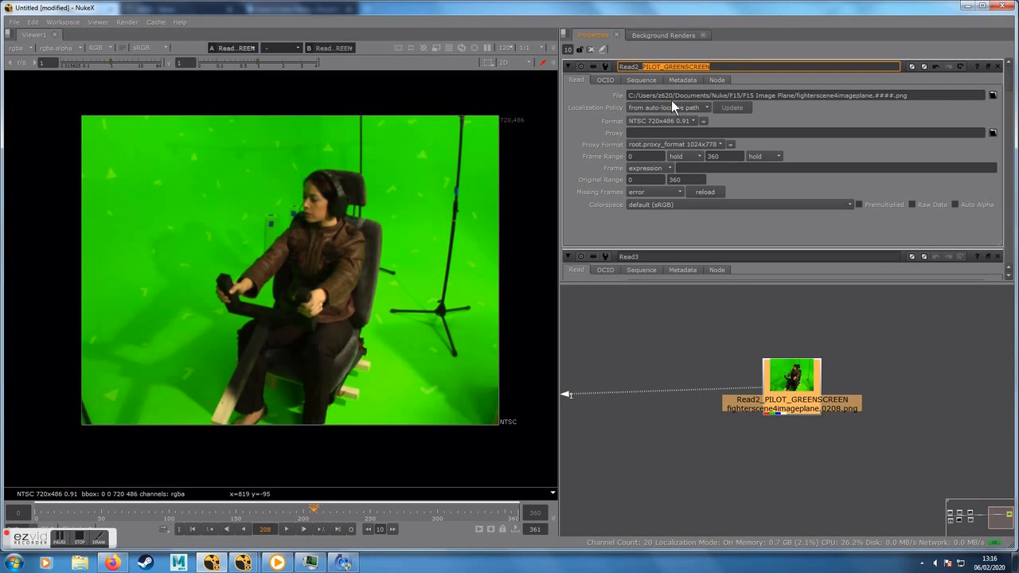
{"action": "left_click", "coordinate": [721, 66]}
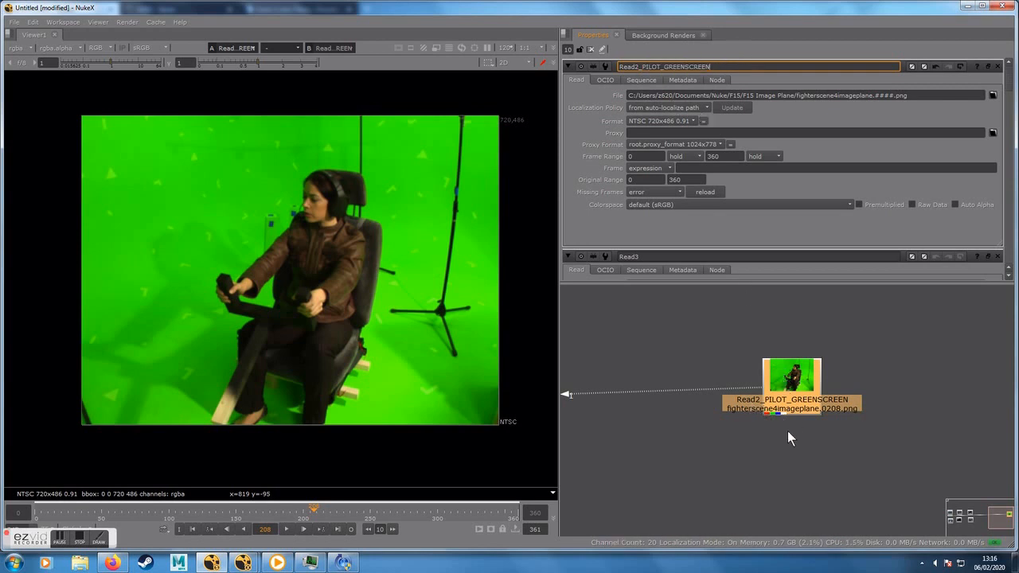
Step: Add a Shuffle node below Read2_PILOT_GREENSCREEN and set its alpha output to 0 (black)
{"action": "left_click", "coordinate": [801, 388]}
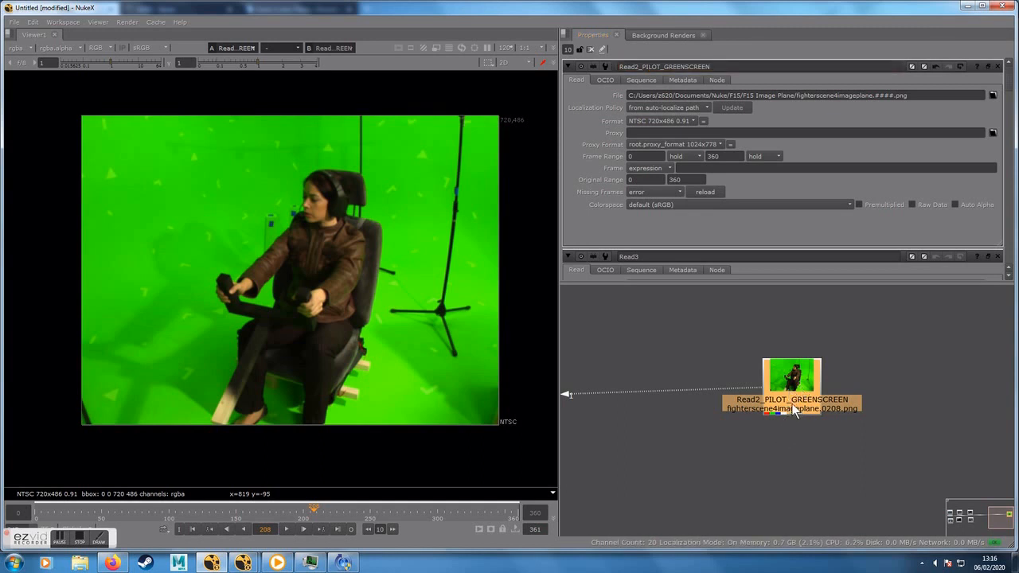
{"action": "key", "text": "Tab"}
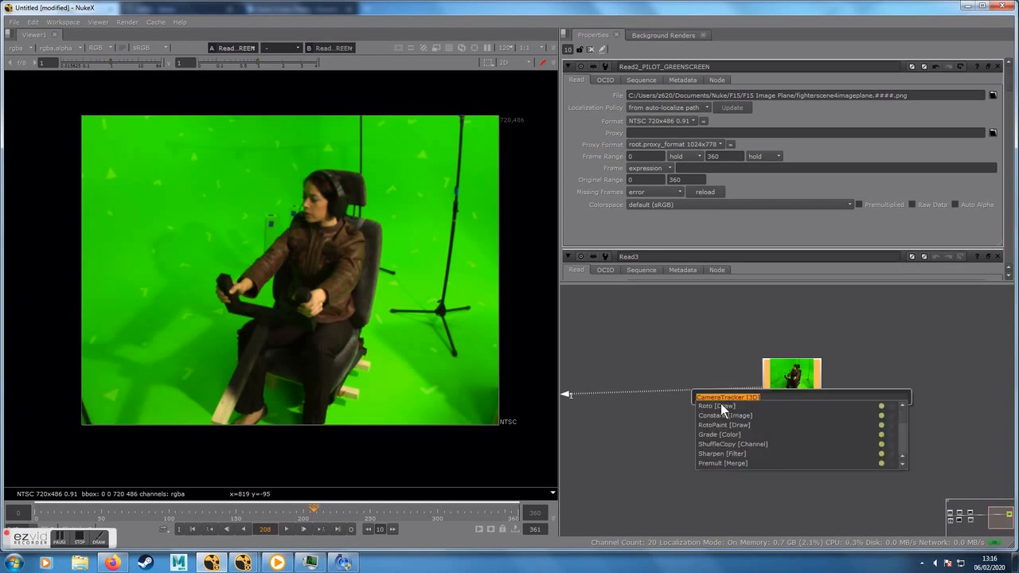
{"action": "key", "text": "BackSpace"}
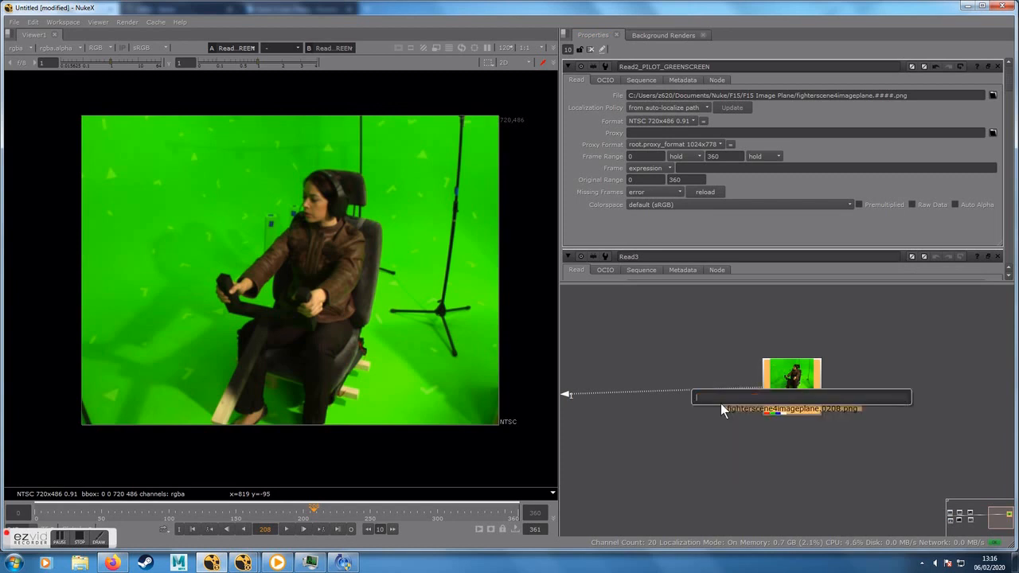
{"action": "type", "text": "shuff"}
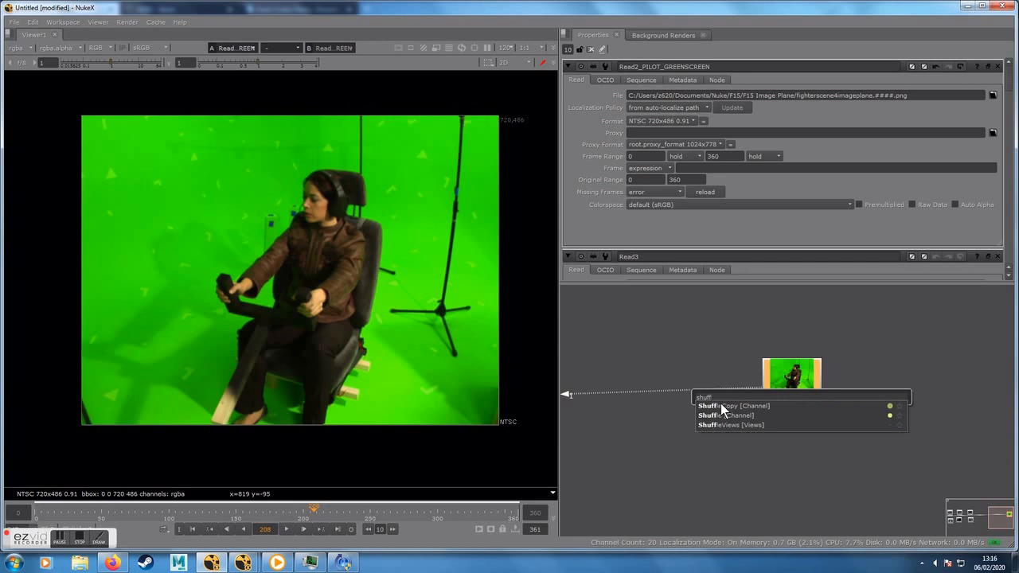
{"action": "left_click", "coordinate": [716, 416]}
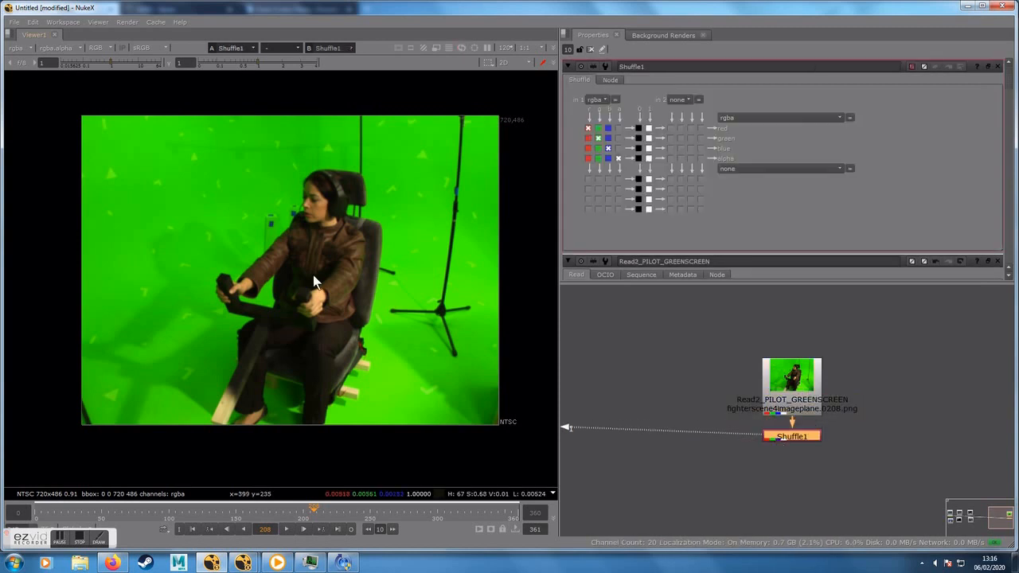
{"action": "left_click", "coordinate": [781, 434]}
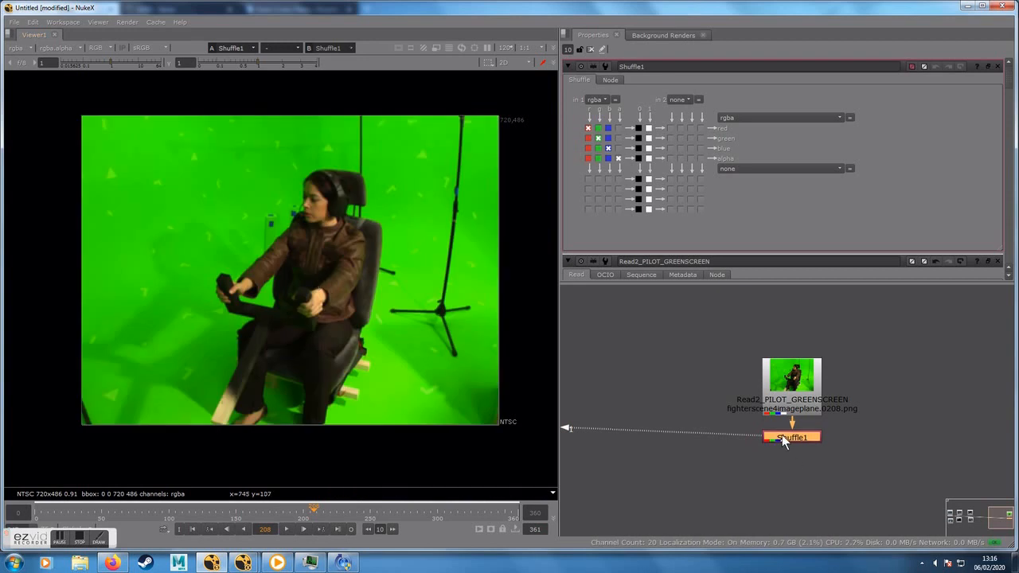
{"action": "left_click", "coordinate": [638, 159]}
Step: Add a Keylight node after the Shuffle node and position it further below in the node graph
{"action": "key", "text": "Tab"}
{"action": "type", "text": "ke"}
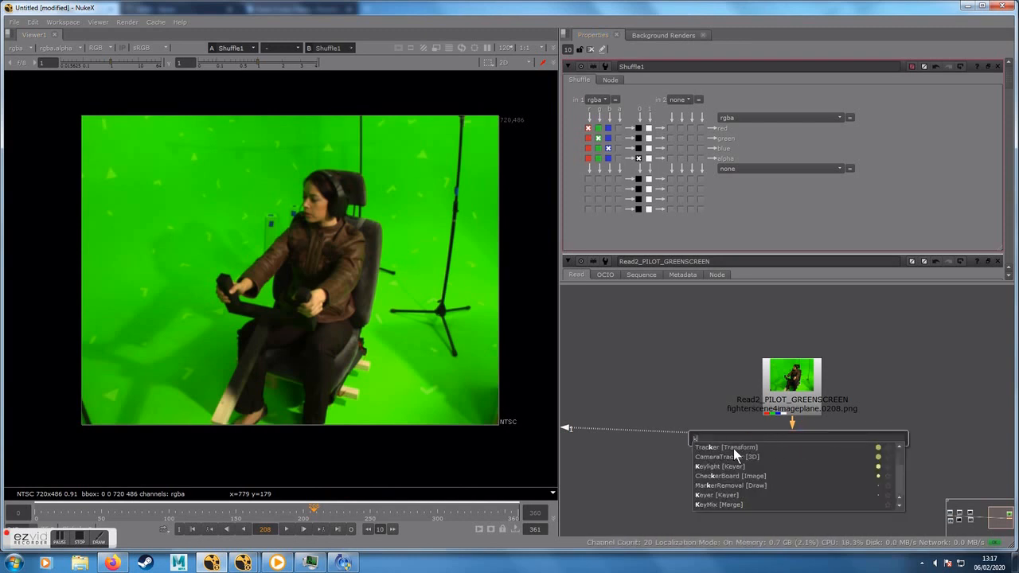
{"action": "type", "text": "y"}
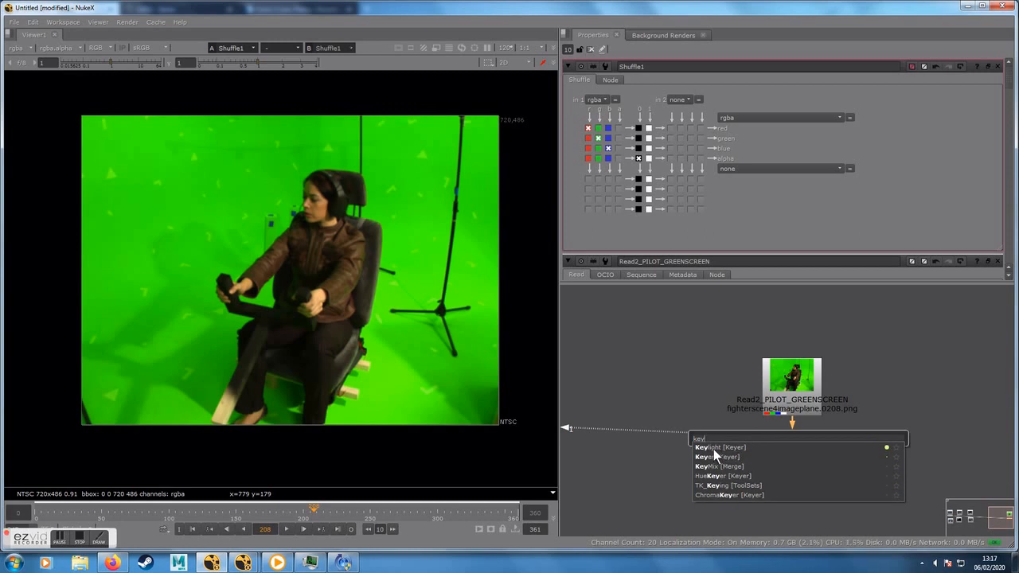
{"action": "left_click", "coordinate": [713, 448]}
{"action": "left_click_drag", "start_coordinate": [782, 437], "coordinate": [785, 495]}
{"action": "middle_click_drag", "start_coordinate": [872, 475], "coordinate": [855, 450]}
{"action": "scroll", "coordinate": [840, 452], "scroll_direction": "up", "scroll_amount": 3}
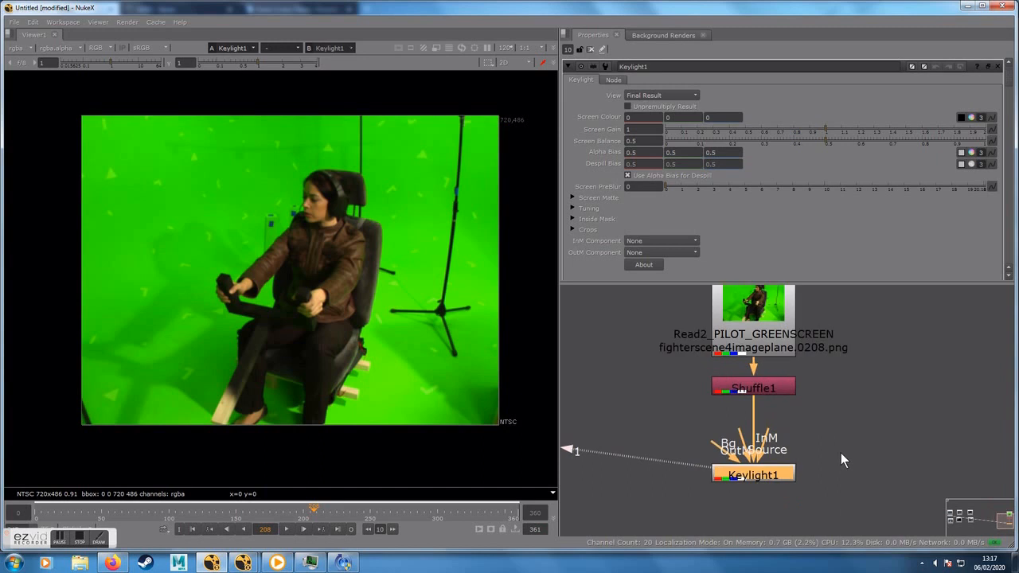
{"action": "mouse_move", "coordinate": [757, 477]}
{"action": "left_mouse_down"}
{"action": "mouse_move", "coordinate": [825, 502]}
{"action": "mouse_move", "coordinate": [763, 480]}
{"action": "mouse_move", "coordinate": [760, 467]}
{"action": "left_mouse_up"}
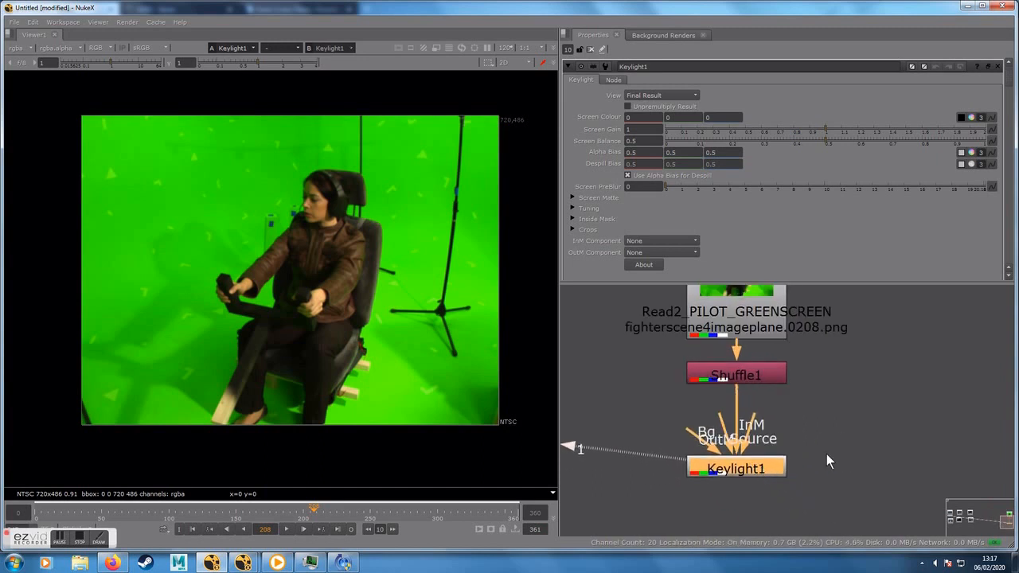
{"action": "left_click_drag", "start_coordinate": [752, 415], "coordinate": [804, 388]}
{"action": "left_click_drag", "start_coordinate": [718, 415], "coordinate": [708, 474]}
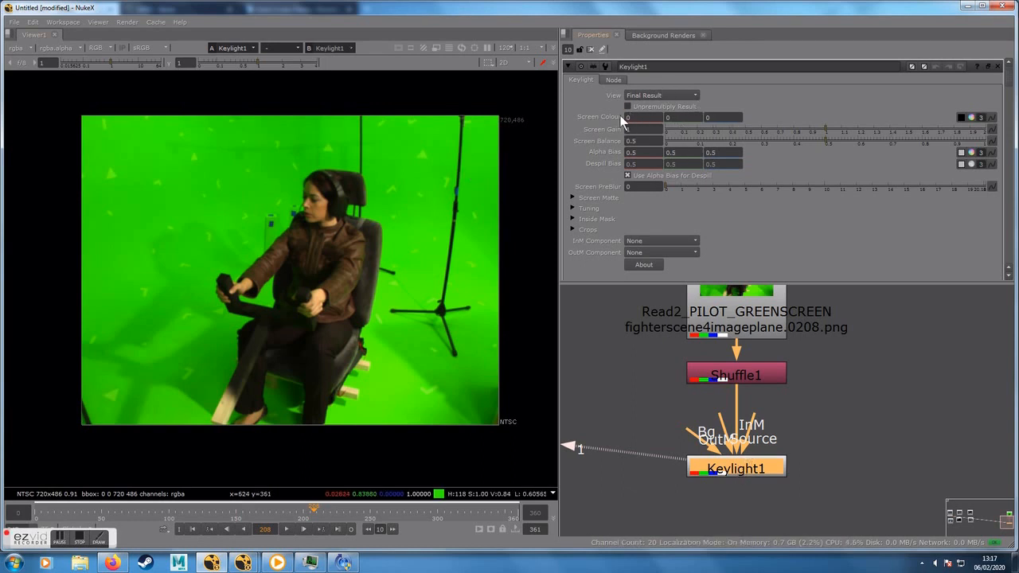
Step: Sample Keylight1's Screen Colour from the green backdrop behind the pilot's chair, about 0.023, 0.855, 0
{"action": "left_click", "coordinate": [960, 116]}
{"action": "left_click", "coordinate": [248, 247], "text": "ctrl"}
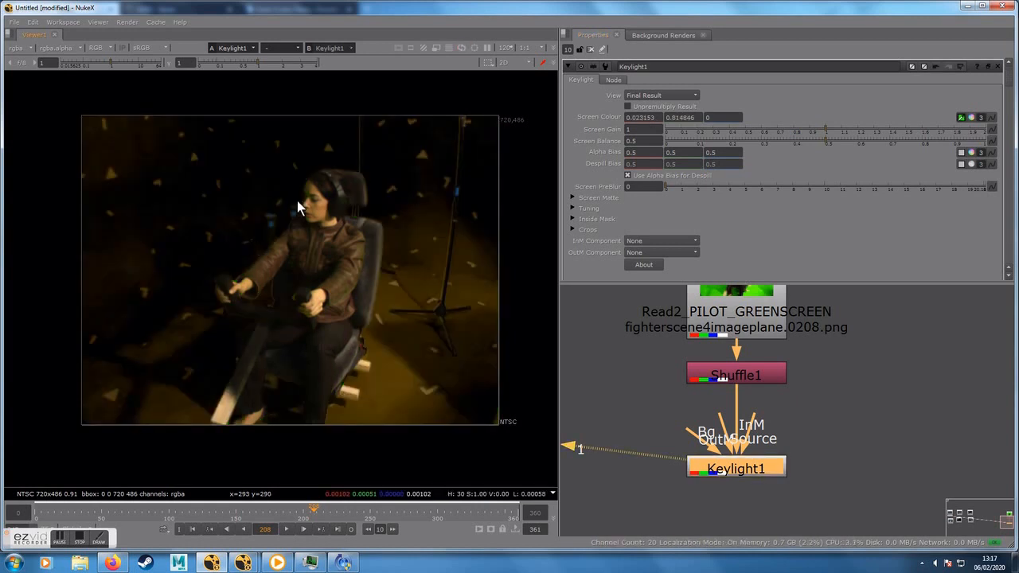
{"action": "left_click", "coordinate": [390, 163], "text": "ctrl"}
{"action": "left_click", "coordinate": [409, 200], "text": "ctrl"}
{"action": "left_click", "coordinate": [399, 180], "text": "ctrl"}
{"action": "left_click", "coordinate": [404, 197], "text": "ctrl"}
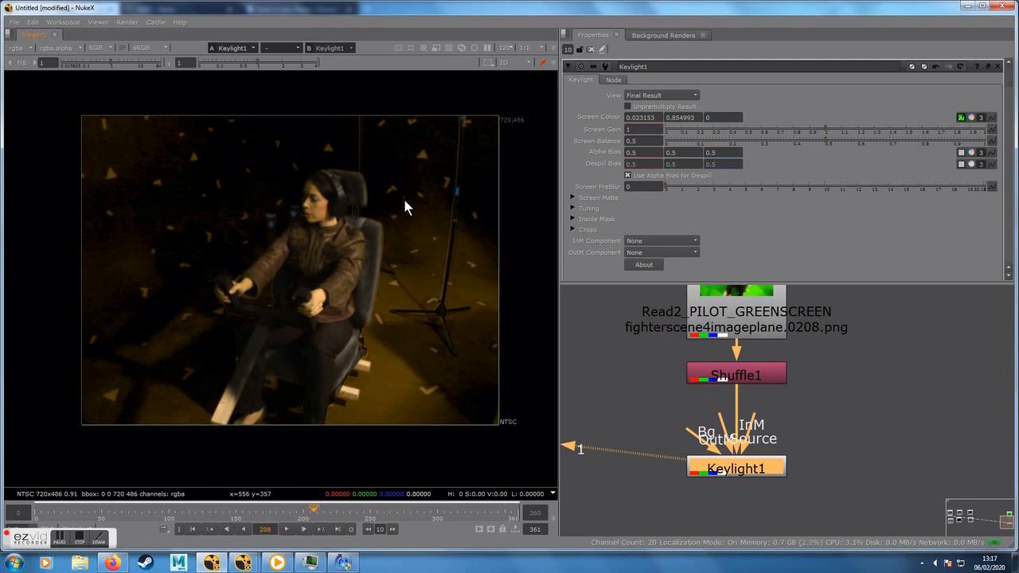
Step: Display the alpha matte and set Keylight1's Screen Gain to 1.265 and Screen Balance to 0.68, checking the matte at frame 270
{"action": "key", "text": "a"}
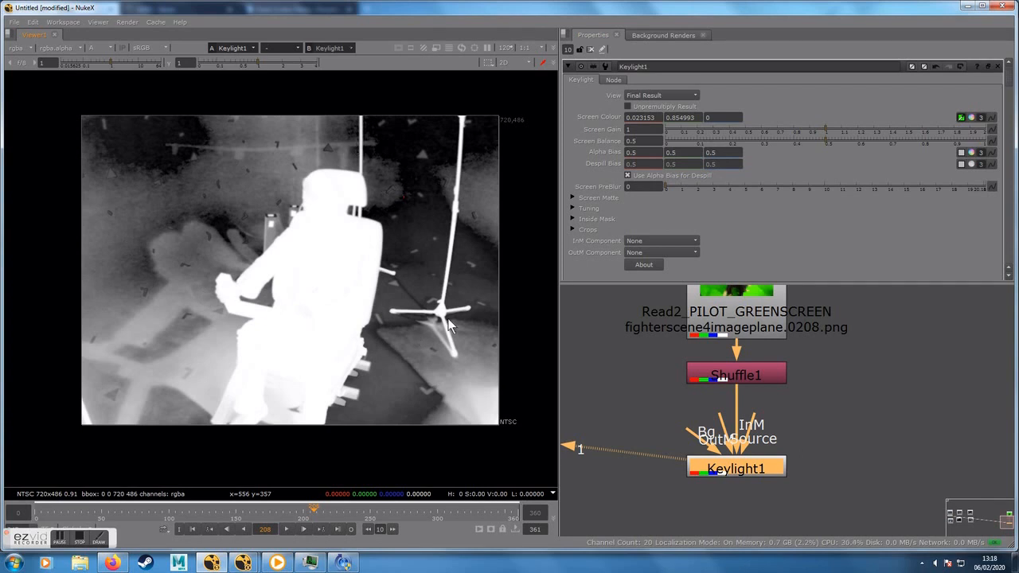
{"action": "left_click_drag", "start_coordinate": [827, 127], "coordinate": [895, 134]}
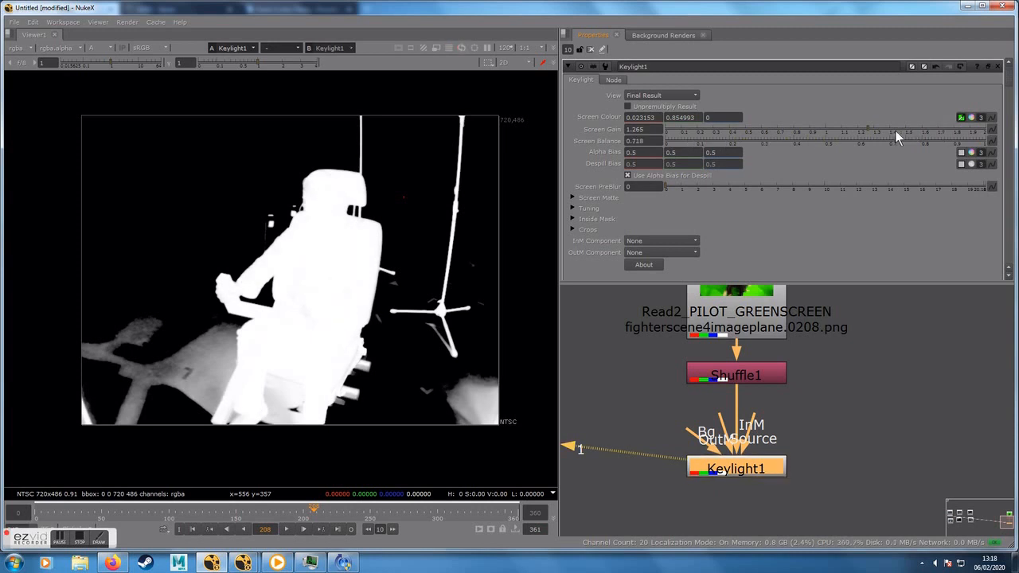
{"action": "left_click", "coordinate": [329, 508]}
{"action": "left_click_drag", "start_coordinate": [362, 502], "coordinate": [397, 509]}
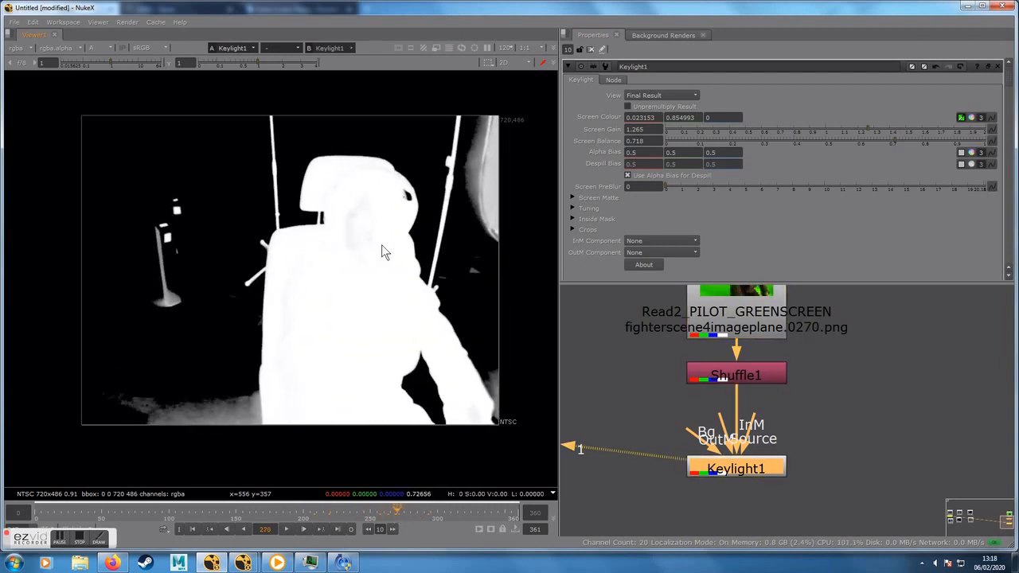
{"action": "mouse_move", "coordinate": [896, 141]}
{"action": "left_mouse_down"}
{"action": "mouse_move", "coordinate": [944, 135]}
{"action": "mouse_move", "coordinate": [896, 141]}
{"action": "left_mouse_up"}
{"action": "left_click_drag", "start_coordinate": [813, 144], "coordinate": [889, 149]}
{"action": "mouse_move", "coordinate": [884, 149]}
{"action": "left_mouse_down"}
{"action": "mouse_move", "coordinate": [852, 156]}
{"action": "mouse_move", "coordinate": [883, 156]}
{"action": "left_mouse_up"}
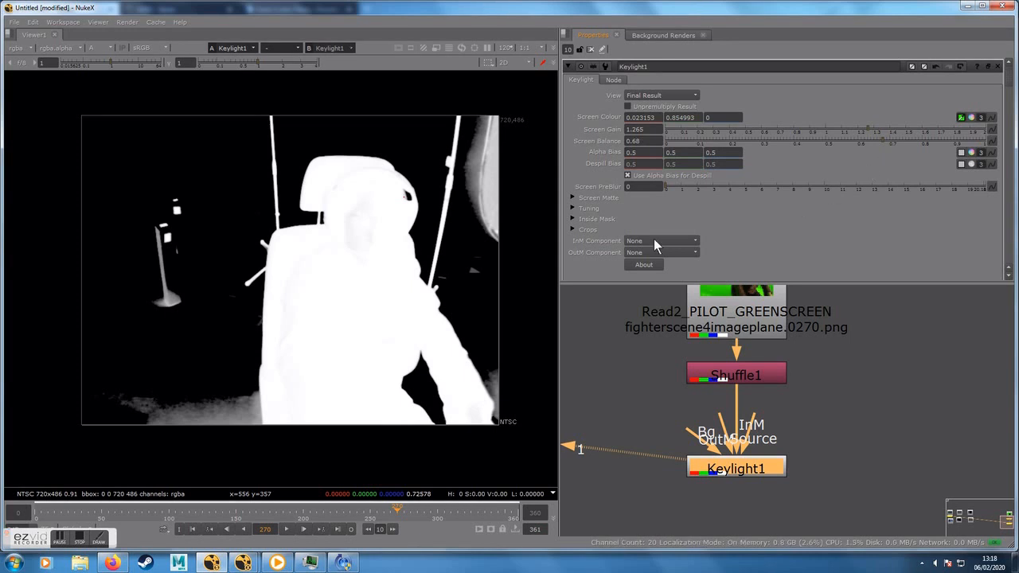
Step: Glance at the Inside Mask settings and examine the keyed matte at frames 173 and 147 for unwanted studio objects
{"action": "left_click", "coordinate": [570, 218]}
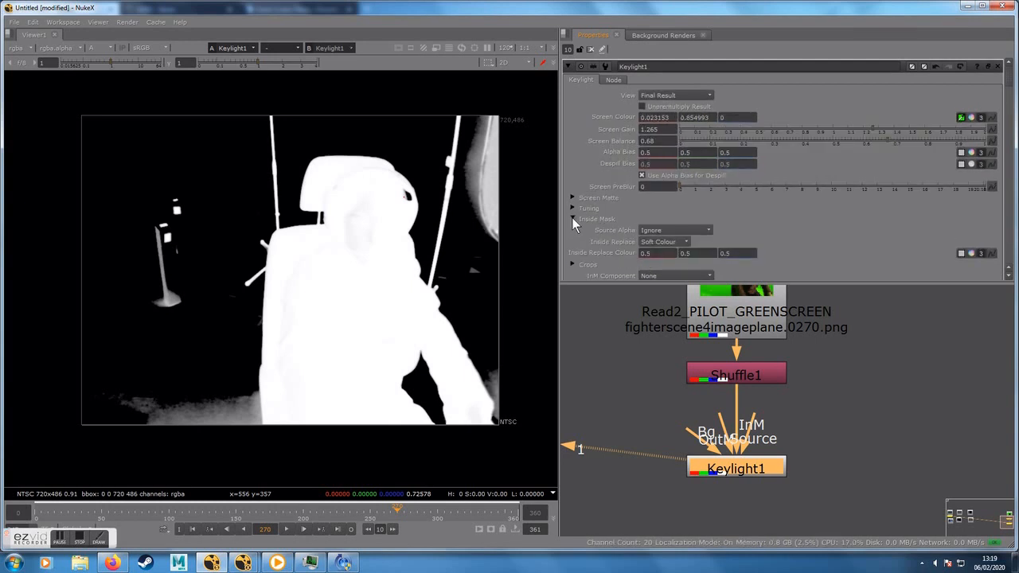
{"action": "left_click", "coordinate": [571, 218]}
{"action": "left_click", "coordinate": [306, 513]}
{"action": "mouse_move", "coordinate": [283, 513]}
{"action": "left_mouse_down"}
{"action": "mouse_move", "coordinate": [197, 514]}
{"action": "mouse_move", "coordinate": [268, 517]}
{"action": "left_mouse_up"}
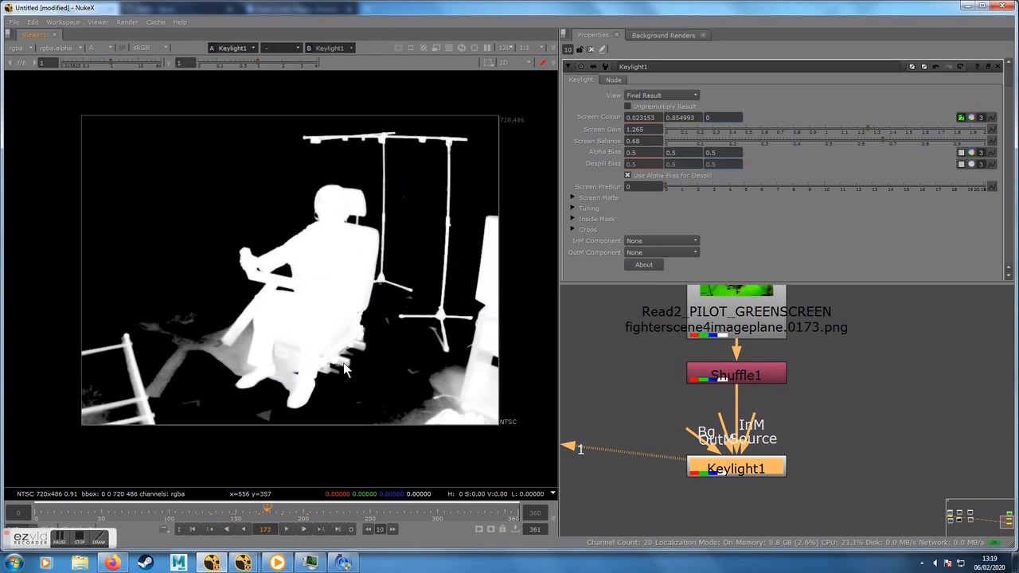
{"action": "left_click_drag", "start_coordinate": [325, 510], "coordinate": [231, 534]}
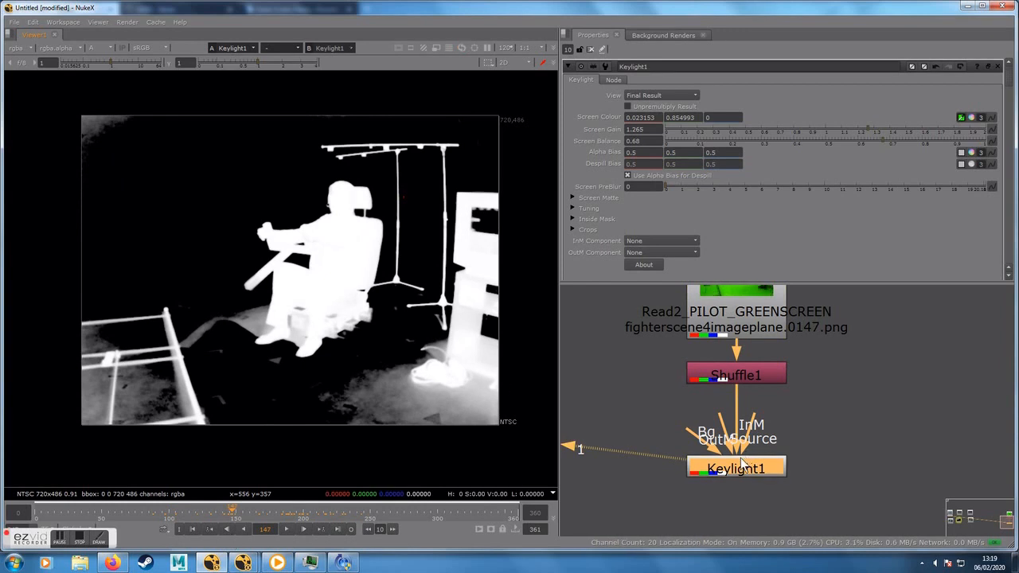
Step: Show the original Read2_PILOT_GREENSCREEN footage in the viewer in full colour
{"action": "left_click", "coordinate": [749, 326]}
{"action": "key", "text": "1"}
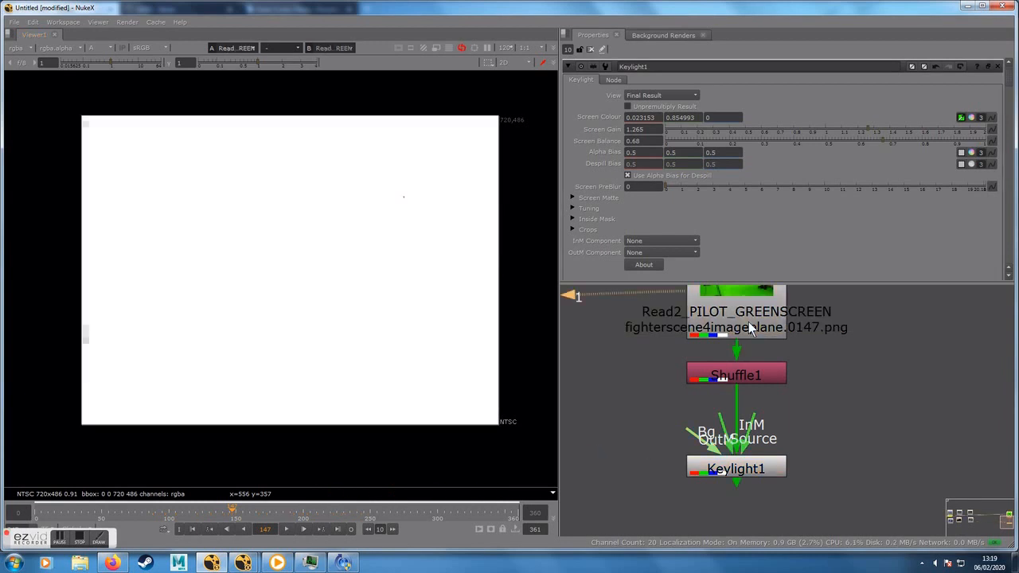
{"action": "key", "text": "a"}
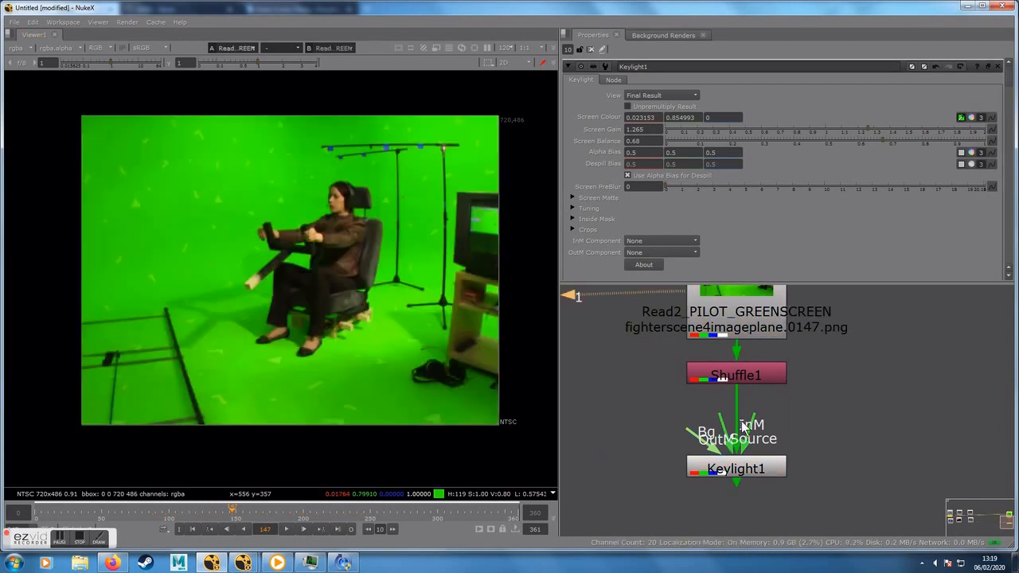
Step: Add an unconnected Roto node and place it in the empty area beside Shuffle1
{"action": "key", "text": "Tab"}
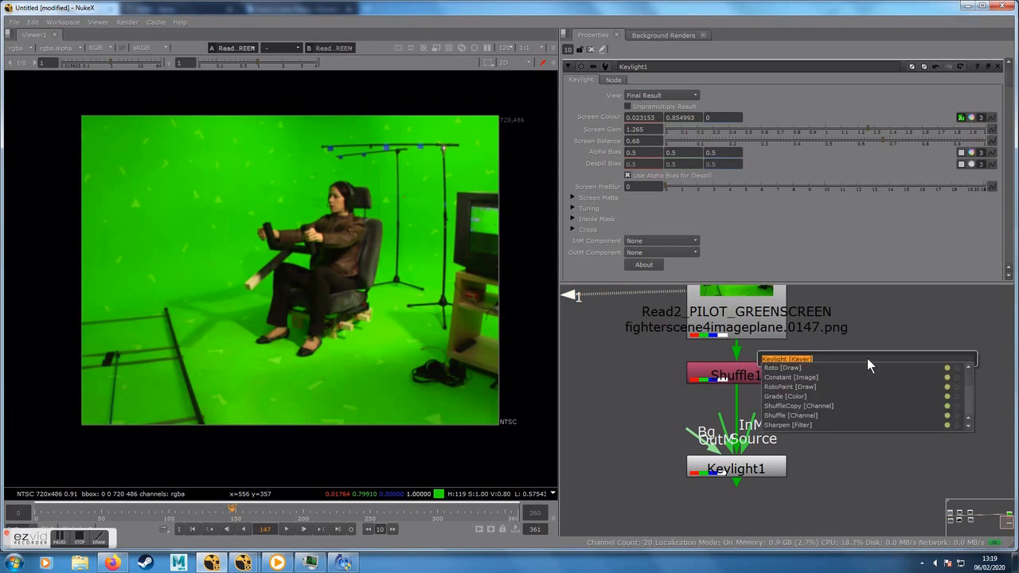
{"action": "type", "text": "ro"}
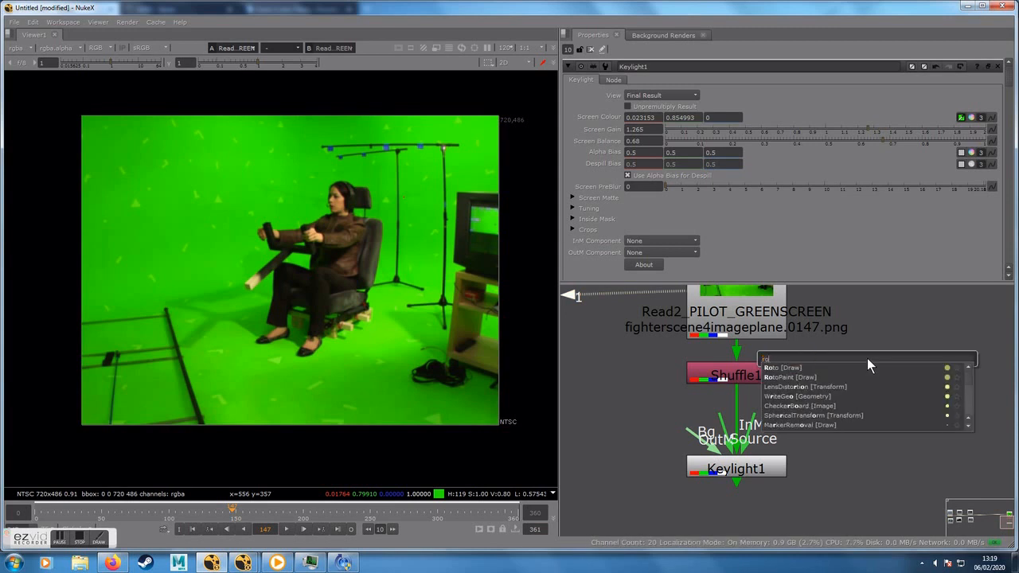
{"action": "type", "text": "to"}
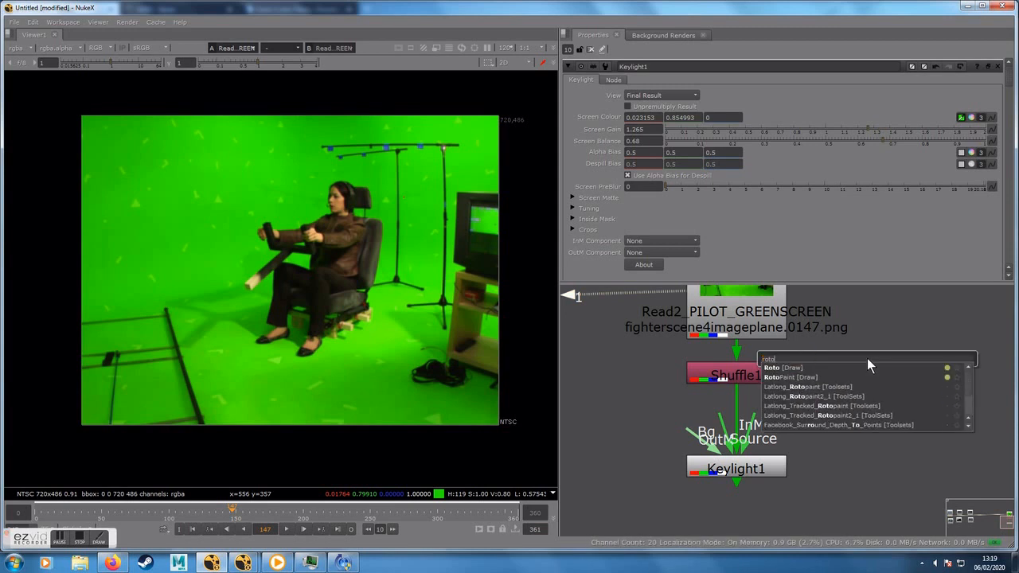
{"action": "key", "text": "Return"}
{"action": "left_click_drag", "start_coordinate": [867, 358], "coordinate": [912, 390]}
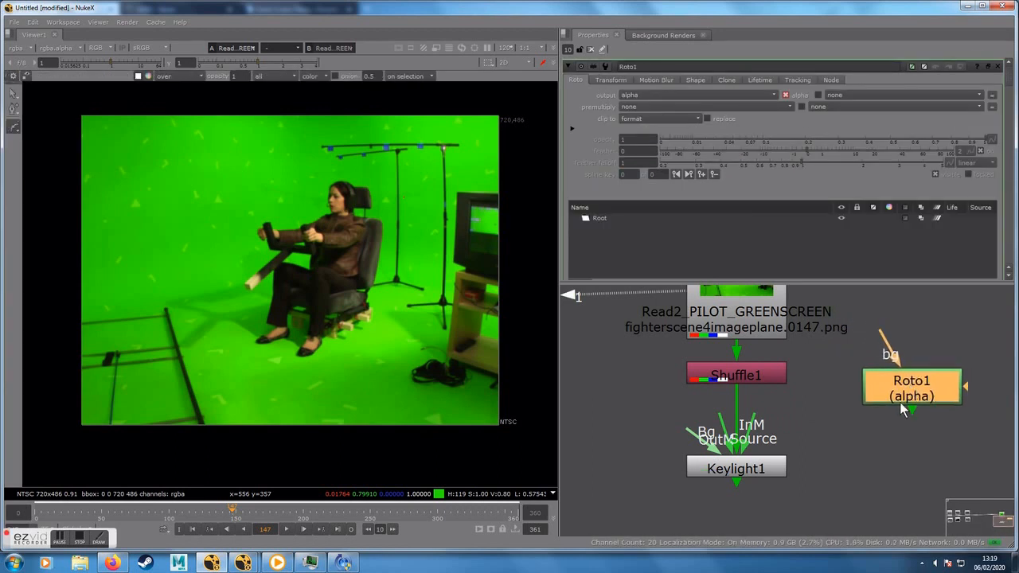
Step: Draw a closed Bezier shape loosely around the pilot, control sticks and chair at frame 147
{"action": "left_click", "coordinate": [13, 129]}
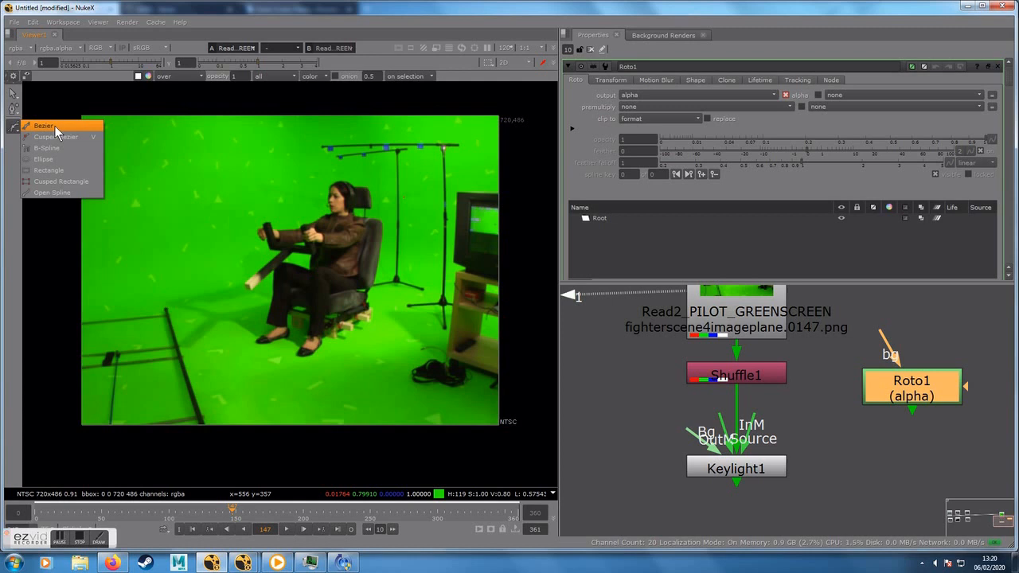
{"action": "left_click", "coordinate": [54, 126]}
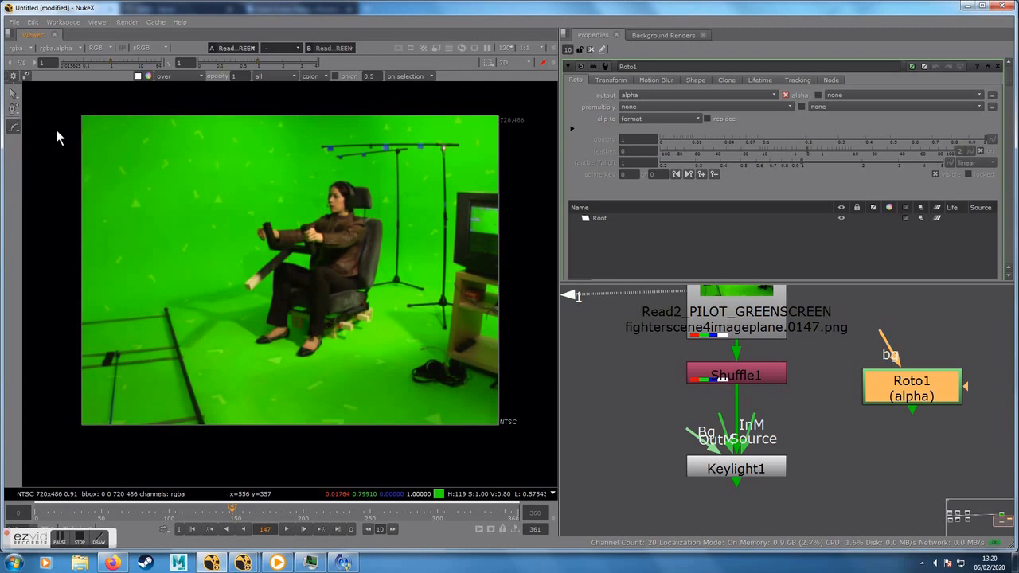
{"action": "left_click", "coordinate": [331, 175]}
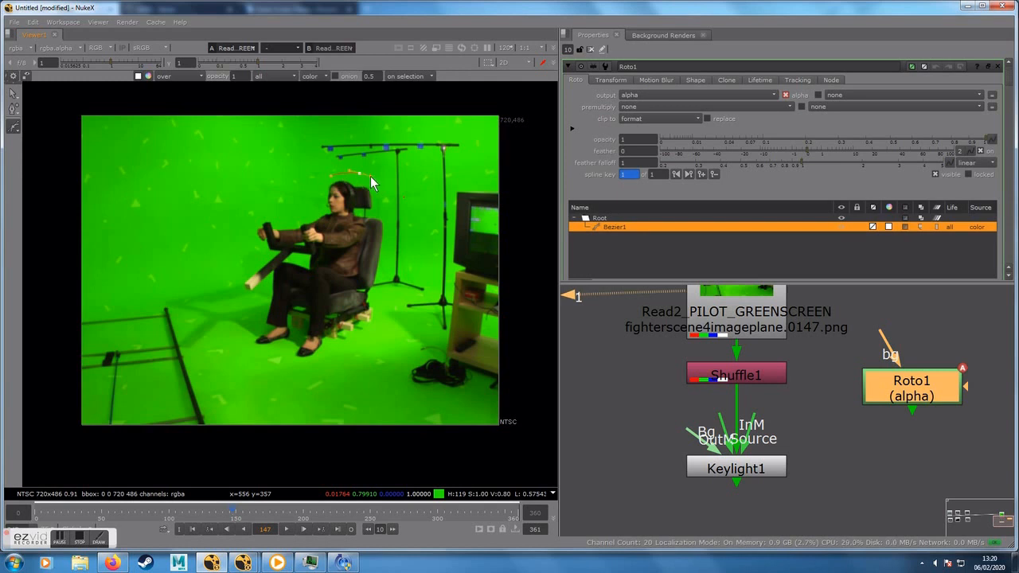
{"action": "left_click", "coordinate": [387, 222]}
{"action": "left_click", "coordinate": [376, 298]}
{"action": "left_click_drag", "start_coordinate": [348, 352], "coordinate": [330, 361]}
{"action": "left_click", "coordinate": [229, 320]}
{"action": "left_click", "coordinate": [289, 200]}
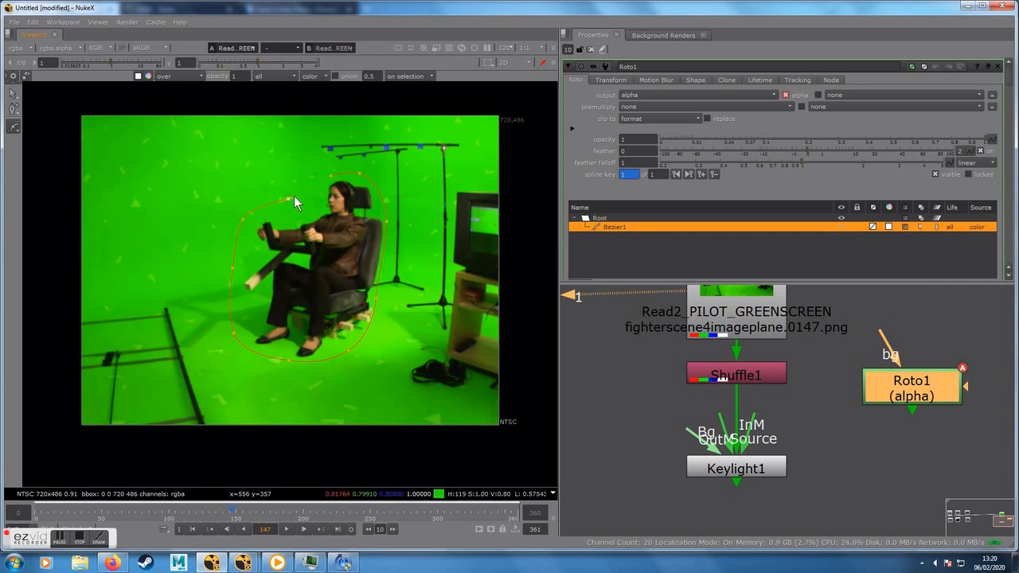
{"action": "left_click", "coordinate": [329, 175]}
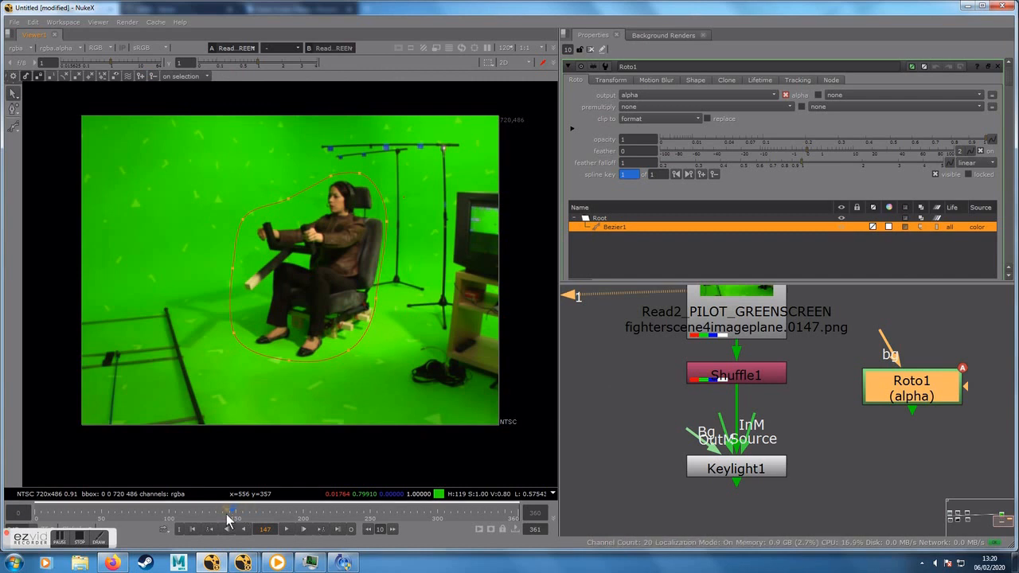
Step: Move and scale all points of the Bezier shape at frame 124 to keep it around the pilot and chair
{"action": "left_click_drag", "start_coordinate": [227, 510], "coordinate": [201, 510]}
{"action": "left_click_drag", "start_coordinate": [193, 132], "coordinate": [421, 414]}
{"action": "left_click_drag", "start_coordinate": [312, 339], "coordinate": [323, 308]}
{"action": "left_click_drag", "start_coordinate": [231, 340], "coordinate": [249, 320]}
{"action": "left_click_drag", "start_coordinate": [328, 280], "coordinate": [324, 290]}
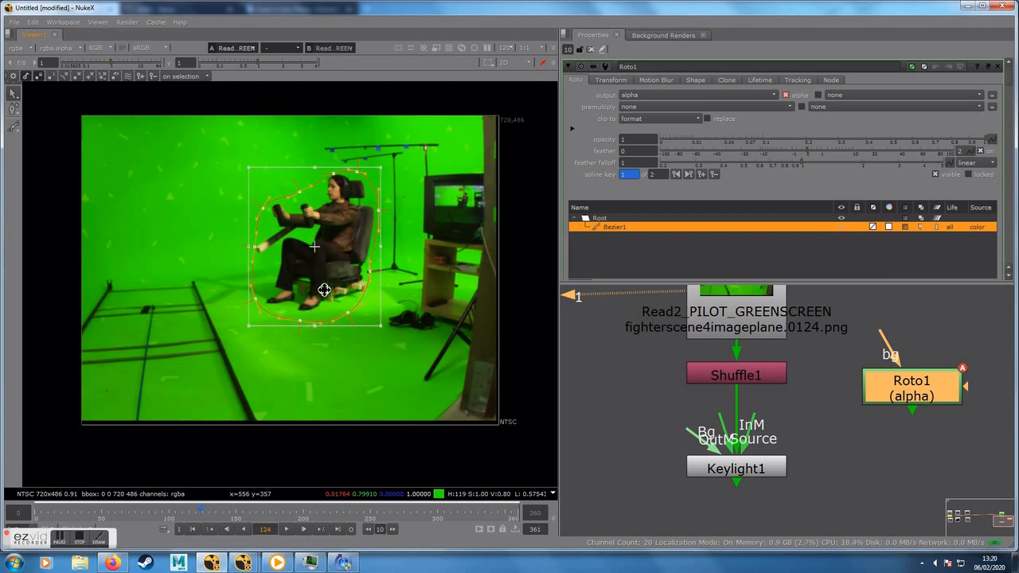
{"action": "left_click", "coordinate": [382, 311]}
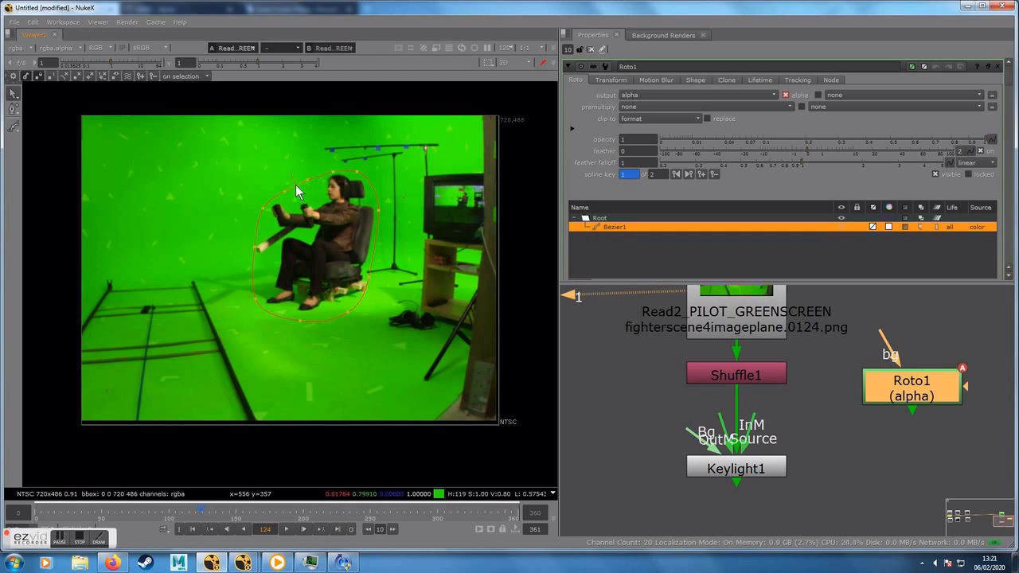
Step: Shrink and reposition the whole Bezier shape to fit the smaller pilot and chair at frame 87
{"action": "left_click_drag", "start_coordinate": [194, 516], "coordinate": [151, 510]}
{"action": "left_click_drag", "start_coordinate": [220, 136], "coordinate": [434, 366]}
{"action": "left_click_drag", "start_coordinate": [373, 324], "coordinate": [298, 249]}
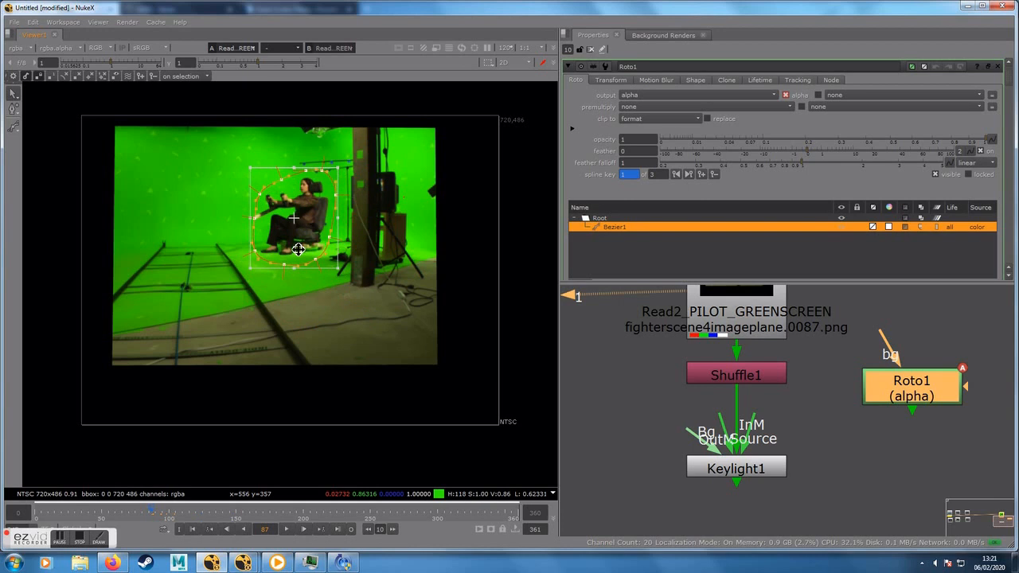
{"action": "scroll", "coordinate": [259, 227], "scroll_direction": "up", "scroll_amount": 3}
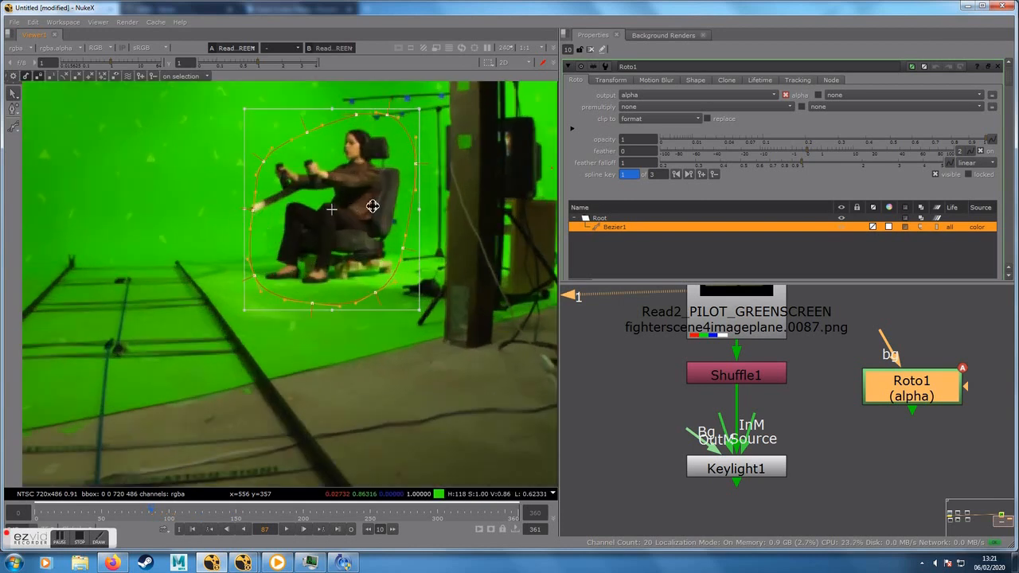
{"action": "scroll", "coordinate": [373, 212], "scroll_direction": "up", "scroll_amount": 2}
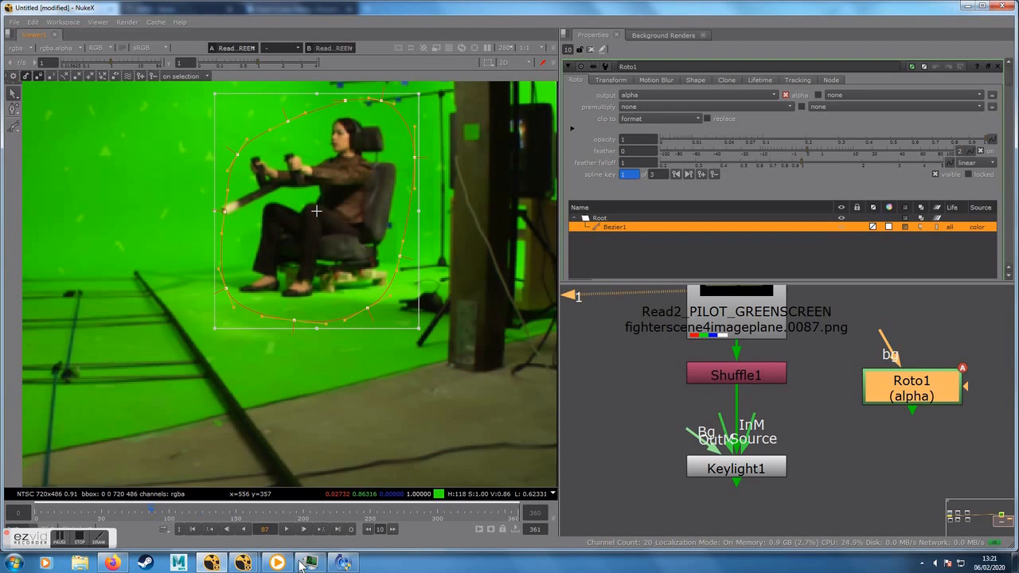
{"action": "left_click", "coordinate": [79, 542]}
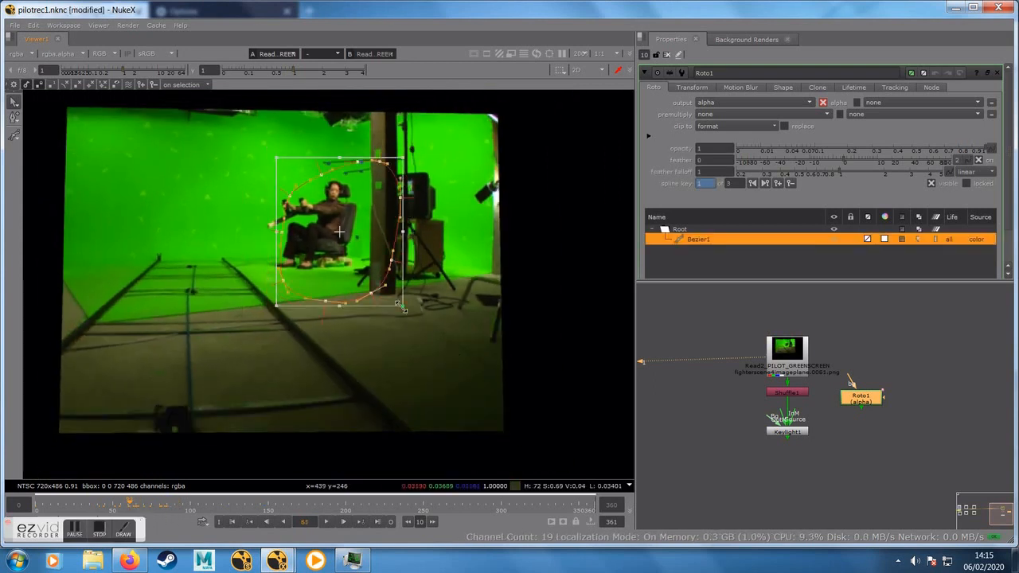
Step: Refit the Bezier shape around the pilot near frame 60 and again at an earlier frame
{"action": "left_click_drag", "start_coordinate": [341, 228], "coordinate": [356, 255]}
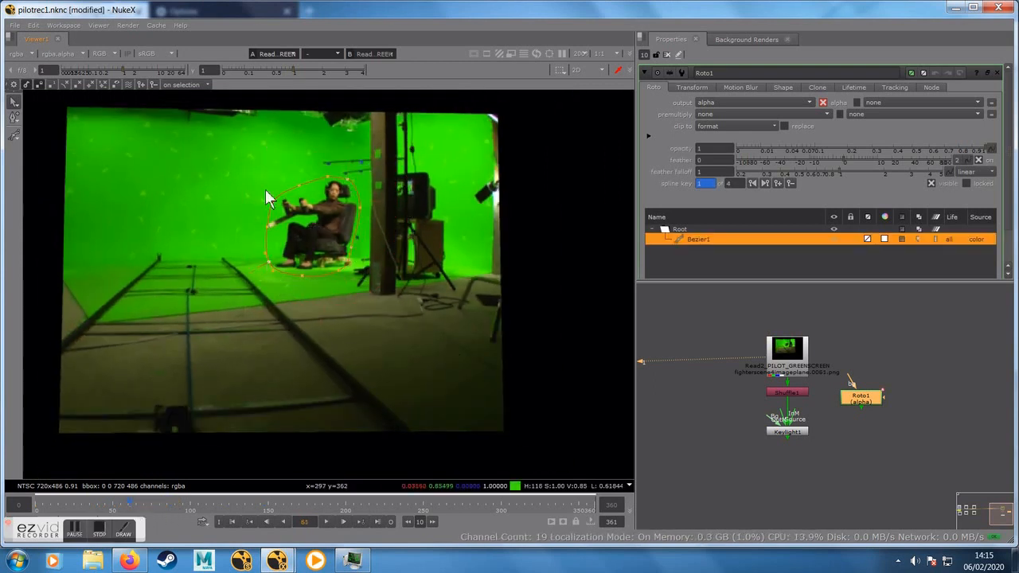
{"action": "left_click", "coordinate": [86, 505]}
{"action": "scroll", "coordinate": [296, 254], "scroll_direction": "up", "scroll_amount": 3}
{"action": "middle_click_drag", "start_coordinate": [316, 244], "coordinate": [358, 287]}
{"action": "left_click_drag", "start_coordinate": [359, 288], "coordinate": [305, 308]}
{"action": "left_click_drag", "start_coordinate": [414, 355], "coordinate": [389, 329]}
{"action": "left_click_drag", "start_coordinate": [365, 267], "coordinate": [357, 270]}
{"action": "left_click", "coordinate": [362, 283]}
Step: Move, scale and reshape the Bezier outline to enclose the pilot at the start of the sequence
{"action": "left_click_drag", "start_coordinate": [85, 506], "coordinate": [37, 510]}
{"action": "left_click_drag", "start_coordinate": [227, 188], "coordinate": [479, 397]}
{"action": "left_click_drag", "start_coordinate": [311, 276], "coordinate": [241, 312]}
{"action": "left_click_drag", "start_coordinate": [308, 250], "coordinate": [287, 272]}
{"action": "left_click_drag", "start_coordinate": [170, 383], "coordinate": [290, 334]}
{"action": "left_click_drag", "start_coordinate": [237, 358], "coordinate": [239, 370]}
{"action": "left_click", "coordinate": [268, 367]}
Step: Refine the Bezier outline near the pilot's hands at frame 125
{"action": "left_click_drag", "start_coordinate": [37, 504], "coordinate": [240, 510]}
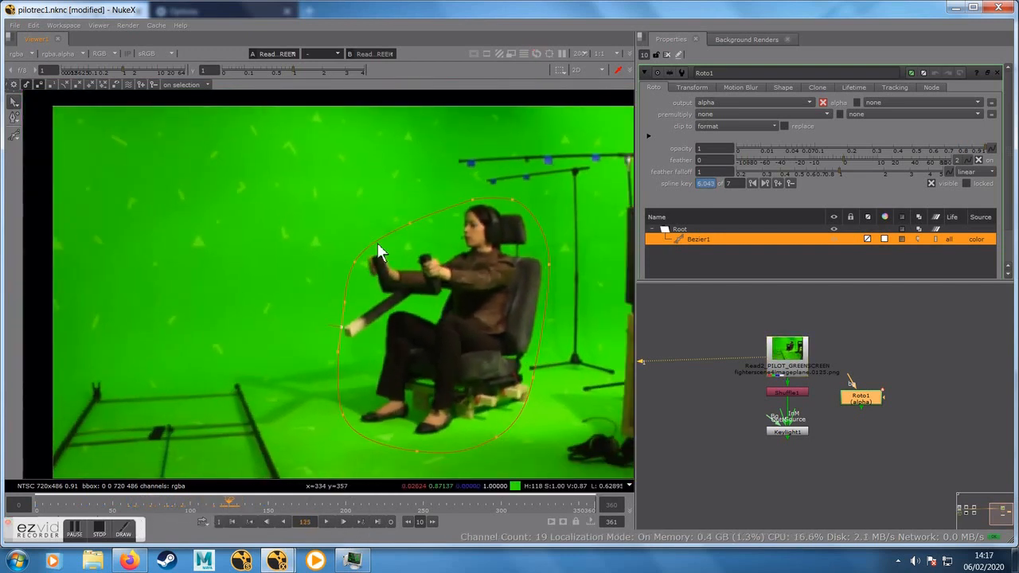
{"action": "left_click_drag", "start_coordinate": [229, 506], "coordinate": [246, 507]}
{"action": "left_click", "coordinate": [249, 521]}
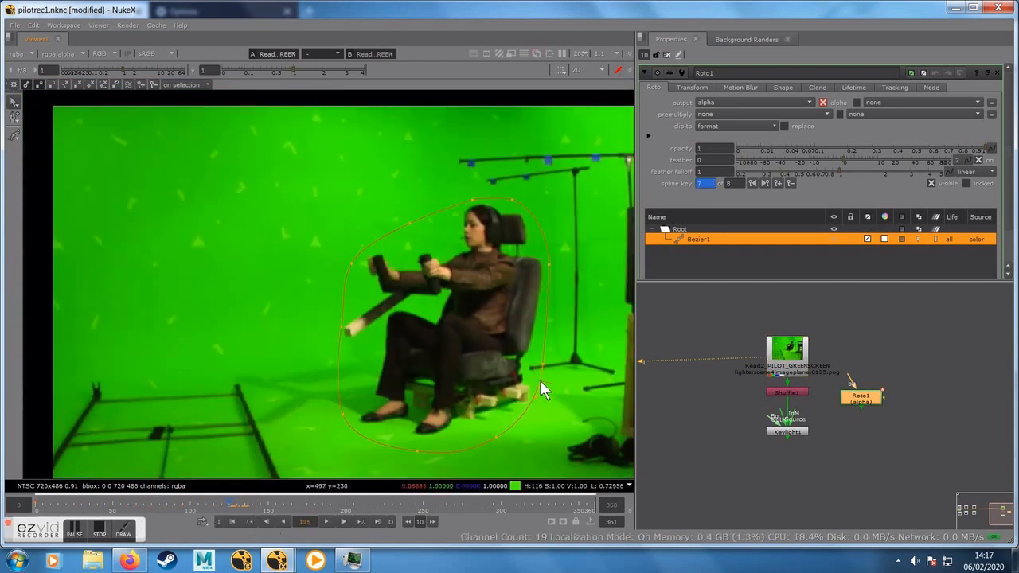
Step: Lower the bottom points of the Bezier shape at frame 163 to enclose the pilot's feet and adjust its sides
{"action": "scroll", "coordinate": [510, 338], "scroll_direction": "up", "scroll_amount": 2}
{"action": "left_click", "coordinate": [288, 506]}
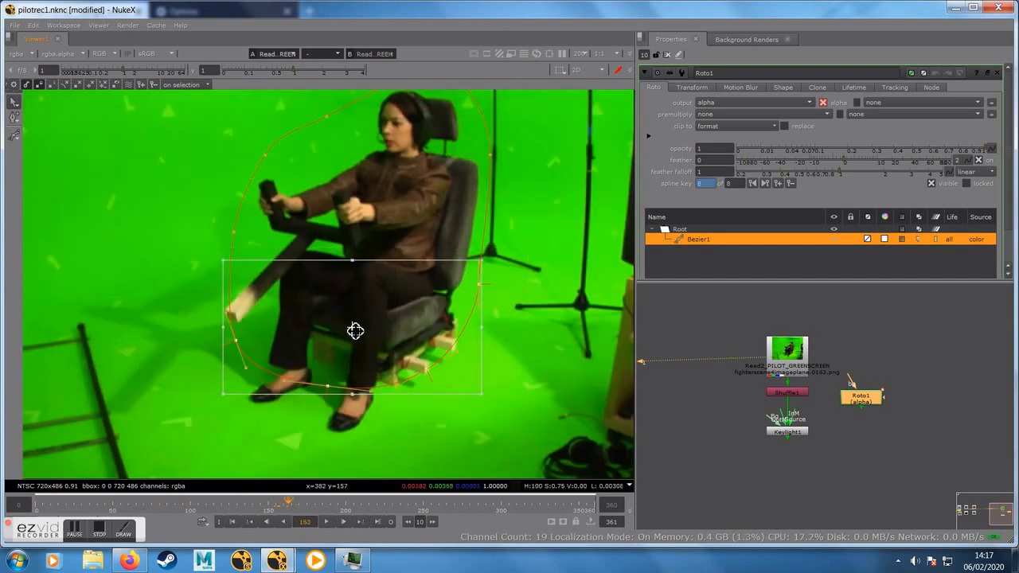
{"action": "left_click_drag", "start_coordinate": [355, 329], "coordinate": [351, 382]}
{"action": "left_click", "coordinate": [226, 303]}
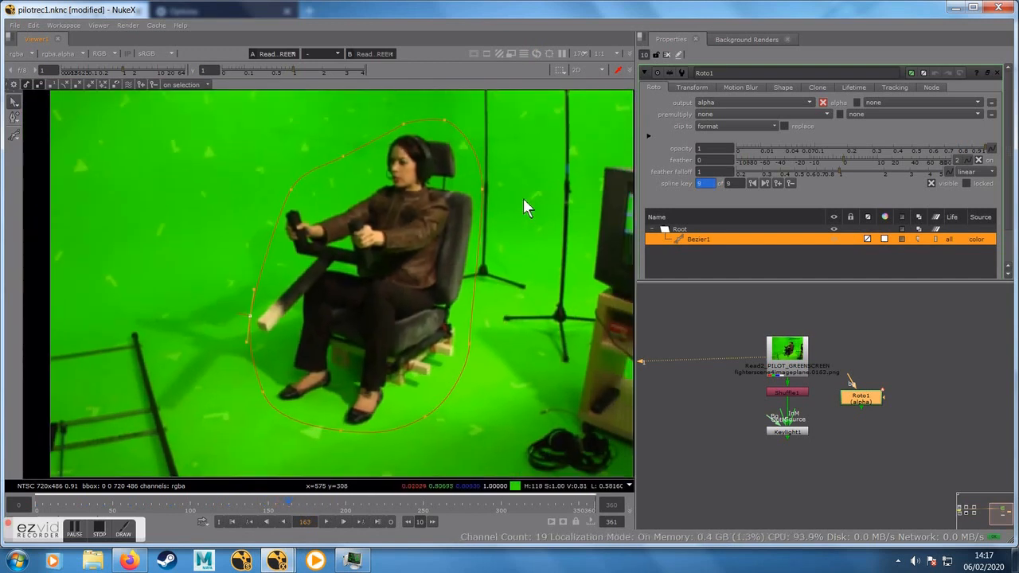
{"action": "left_click_drag", "start_coordinate": [469, 343], "coordinate": [464, 346]}
Step: Move the lower points of the Bezier shape down and outward around the feet and wooden stick at frame 184
{"action": "left_click_drag", "start_coordinate": [288, 503], "coordinate": [320, 504]}
{"action": "left_click_drag", "start_coordinate": [202, 230], "coordinate": [327, 436]}
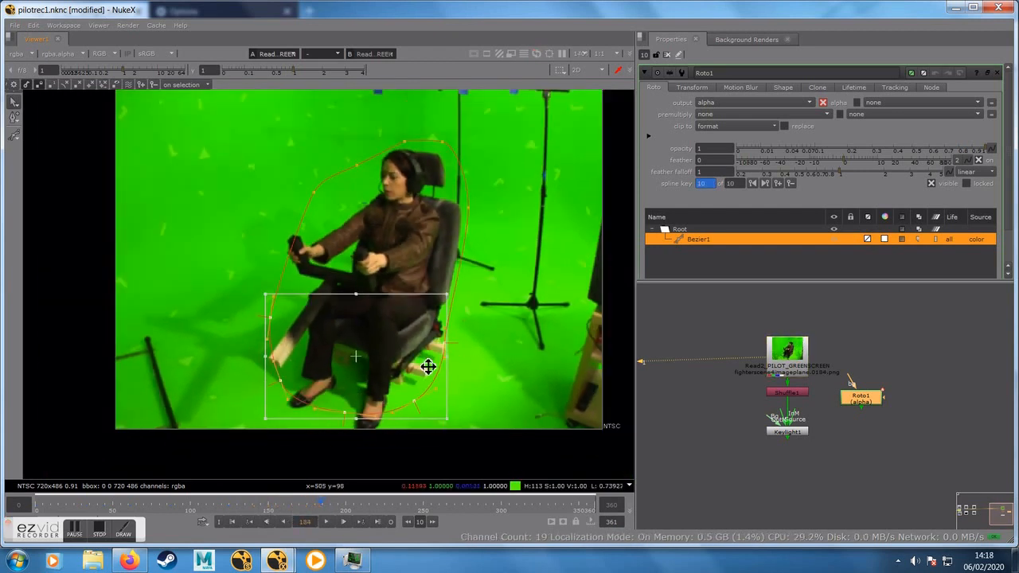
{"action": "left_click", "coordinate": [268, 341]}
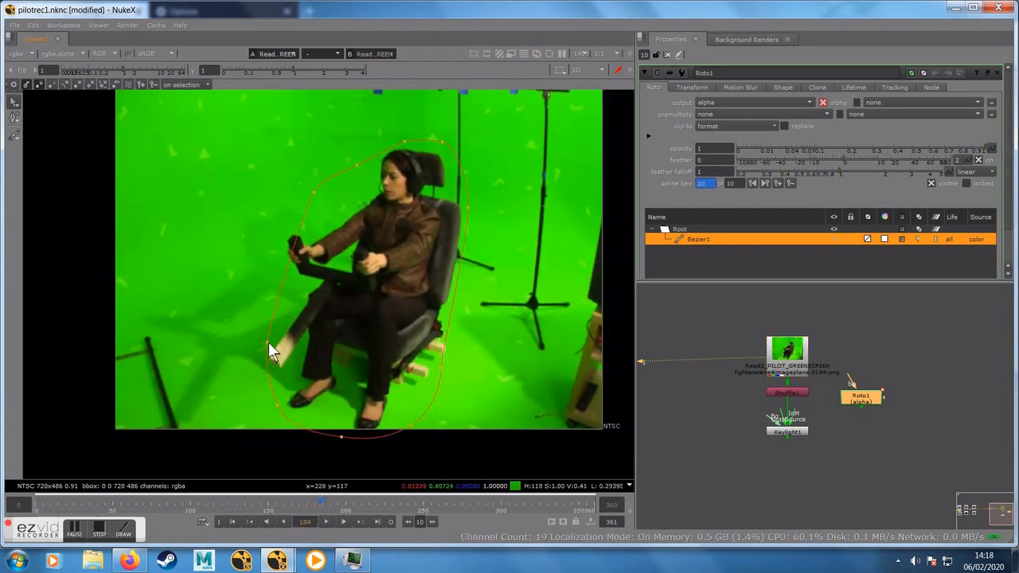
Step: Reshape the Bezier outline near frame 204, adjusting the bottom, top and side points to fit the pilot and chair
{"action": "left_click_drag", "start_coordinate": [321, 503], "coordinate": [351, 511]}
{"action": "left_click_drag", "start_coordinate": [481, 466], "coordinate": [227, 318]}
{"action": "left_click_drag", "start_coordinate": [361, 384], "coordinate": [350, 411]}
{"action": "left_click_drag", "start_coordinate": [441, 395], "coordinate": [455, 395]}
{"action": "left_click_drag", "start_coordinate": [498, 227], "coordinate": [330, 115]}
{"action": "left_click_drag", "start_coordinate": [405, 191], "coordinate": [405, 168]}
{"action": "left_click_drag", "start_coordinate": [403, 118], "coordinate": [445, 132]}
{"action": "left_click_drag", "start_coordinate": [467, 185], "coordinate": [470, 204]}
{"action": "left_click_drag", "start_coordinate": [278, 231], "coordinate": [268, 247]}
Step: Touch up the top of the Bezier shape at frame 184 and widen it around the head and hands near frame 215
{"action": "left_click_drag", "start_coordinate": [347, 503], "coordinate": [321, 514]}
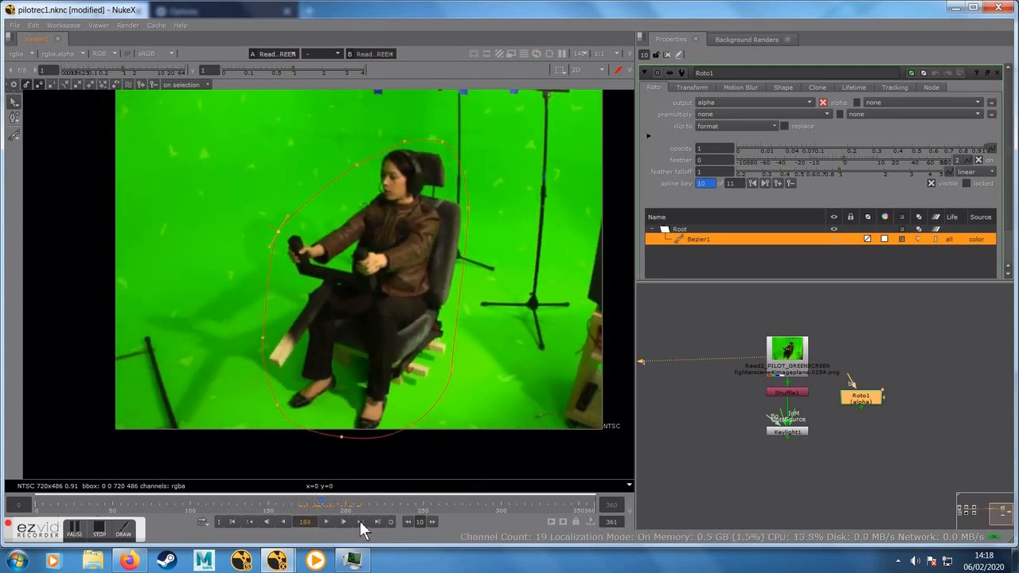
{"action": "left_click_drag", "start_coordinate": [437, 136], "coordinate": [436, 145]}
{"action": "left_click_drag", "start_coordinate": [321, 506], "coordinate": [372, 507]}
{"action": "left_click_drag", "start_coordinate": [492, 229], "coordinate": [312, 115]}
{"action": "left_click_drag", "start_coordinate": [408, 187], "coordinate": [408, 168]}
{"action": "left_click_drag", "start_coordinate": [268, 246], "coordinate": [255, 262]}
{"action": "left_click_drag", "start_coordinate": [470, 185], "coordinate": [475, 185]}
Step: Move the left and upper-right points of the Bezier shape at frame 237 to fit around the pilot and chair
{"action": "left_click_drag", "start_coordinate": [368, 503], "coordinate": [404, 498]}
{"action": "left_click_drag", "start_coordinate": [314, 197], "coordinate": [157, 455]}
{"action": "left_click_drag", "start_coordinate": [265, 353], "coordinate": [244, 358]}
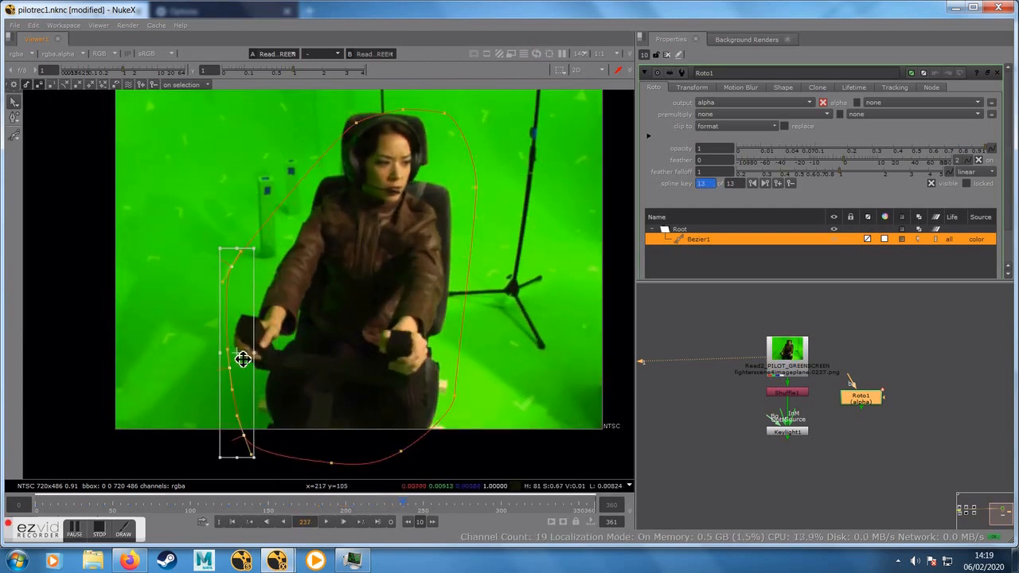
{"action": "middle_click_drag", "start_coordinate": [317, 395], "coordinate": [331, 450]}
{"action": "left_click_drag", "start_coordinate": [309, 134], "coordinate": [595, 311]}
{"action": "left_click_drag", "start_coordinate": [422, 221], "coordinate": [406, 205]}
{"action": "middle_click_drag", "start_coordinate": [351, 404], "coordinate": [342, 366]}
{"action": "scroll", "coordinate": [502, 331], "scroll_direction": "down", "scroll_amount": 1}
Step: Reshape the Bezier outline at frame 260, shifting its lower points, widening the lower right and tightening the left side
{"action": "left_click_drag", "start_coordinate": [406, 504], "coordinate": [438, 499]}
{"action": "middle_click_drag", "start_coordinate": [445, 429], "coordinate": [404, 417]}
{"action": "left_click_drag", "start_coordinate": [485, 470], "coordinate": [194, 339]}
{"action": "left_click_drag", "start_coordinate": [338, 388], "coordinate": [372, 401]}
{"action": "left_click_drag", "start_coordinate": [386, 372], "coordinate": [501, 471]}
{"action": "left_click_drag", "start_coordinate": [452, 432], "coordinate": [495, 432]}
{"action": "left_click_drag", "start_coordinate": [230, 272], "coordinate": [277, 246]}
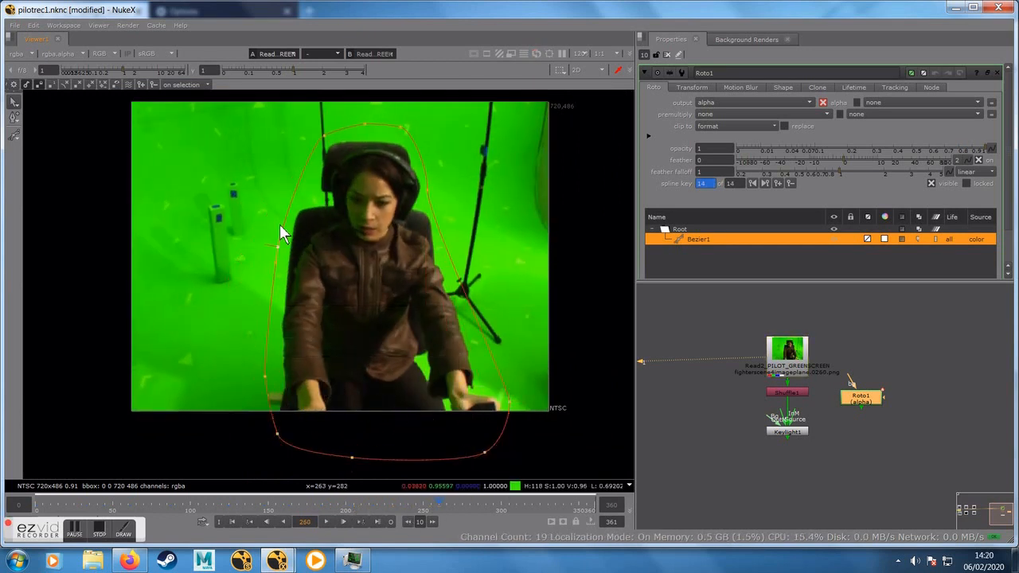
Step: Move the left-side points of the Bezier shape outward at frame 246 to clear the pilot's arm
{"action": "mouse_move", "coordinate": [425, 502]}
{"action": "left_mouse_down"}
{"action": "mouse_move", "coordinate": [438, 507]}
{"action": "mouse_move", "coordinate": [363, 517]}
{"action": "mouse_move", "coordinate": [429, 502]}
{"action": "mouse_move", "coordinate": [416, 501]}
{"action": "left_mouse_up"}
{"action": "left_click_drag", "start_coordinate": [191, 209], "coordinate": [260, 469]}
{"action": "left_click_drag", "start_coordinate": [241, 345], "coordinate": [229, 358]}
Step: Shift the Bezier shape's points at frame 271 toward the right to enclose the pilot's head, arm and chair
{"action": "left_click_drag", "start_coordinate": [416, 502], "coordinate": [456, 502]}
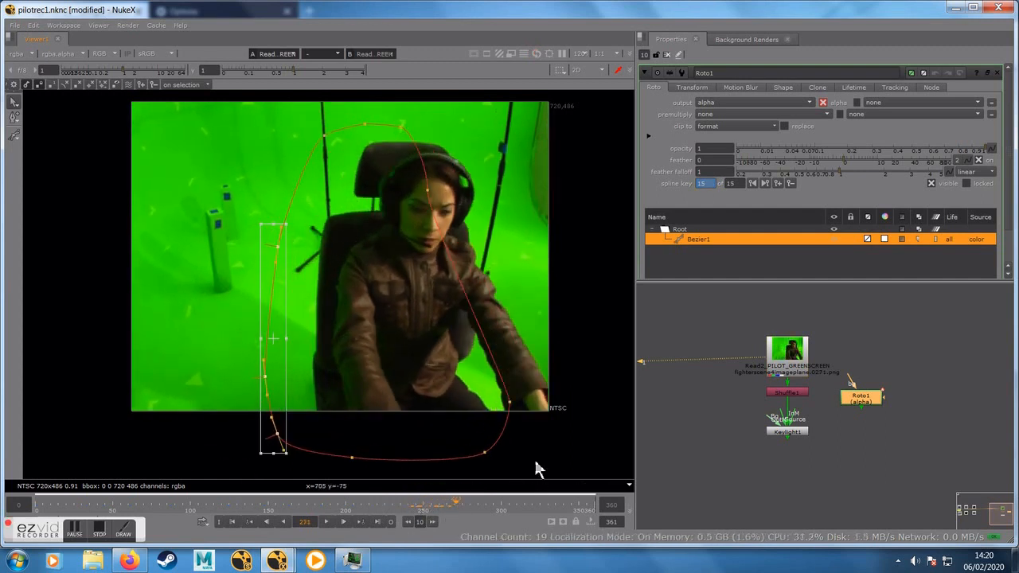
{"action": "scroll", "coordinate": [505, 466], "scroll_direction": "down", "scroll_amount": 1}
{"action": "left_click_drag", "start_coordinate": [275, 143], "coordinate": [565, 476]}
{"action": "left_click_drag", "start_coordinate": [431, 426], "coordinate": [454, 419]}
{"action": "left_click_drag", "start_coordinate": [427, 150], "coordinate": [567, 473]}
{"action": "left_click_drag", "start_coordinate": [487, 316], "coordinate": [509, 323]}
{"action": "left_click", "coordinate": [509, 271]}
{"action": "left_click_drag", "start_coordinate": [484, 235], "coordinate": [487, 268]}
{"action": "left_click_drag", "start_coordinate": [462, 182], "coordinate": [459, 189]}
Step: Move the Bezier shape farther right near frame 283 and adjust its right-side points around the pilot
{"action": "left_click_drag", "start_coordinate": [445, 503], "coordinate": [475, 500]}
{"action": "left_click_drag", "start_coordinate": [306, 140], "coordinate": [585, 476]}
{"action": "left_click_drag", "start_coordinate": [460, 359], "coordinate": [514, 357]}
{"action": "left_click", "coordinate": [505, 320]}
{"action": "left_click_drag", "start_coordinate": [549, 266], "coordinate": [556, 261]}
Step: Select the whole Bezier shape near frame 292 and shift it right to follow the pilot
{"action": "left_click_drag", "start_coordinate": [458, 502], "coordinate": [489, 500]}
{"action": "left_click_drag", "start_coordinate": [315, 123], "coordinate": [631, 476]}
{"action": "left_click_drag", "start_coordinate": [471, 411], "coordinate": [523, 427]}
Step: Scrub and play through the shot to check that the Bezier shape follows the pilot
{"action": "left_click_drag", "start_coordinate": [507, 502], "coordinate": [515, 500]}
{"action": "left_click_drag", "start_coordinate": [537, 504], "coordinate": [434, 512]}
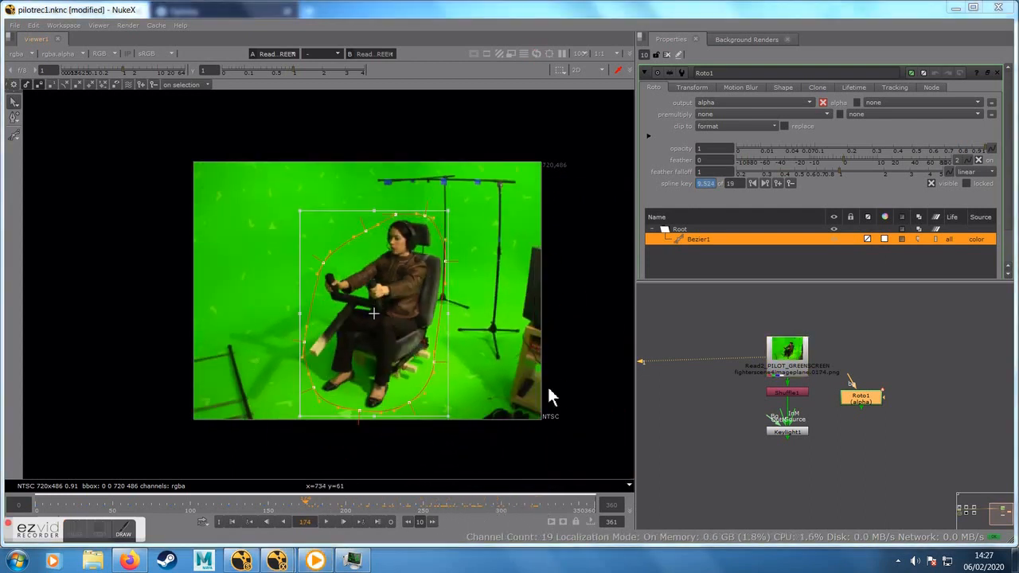
{"action": "left_click_drag", "start_coordinate": [310, 507], "coordinate": [71, 509]}
{"action": "left_click", "coordinate": [326, 521]}
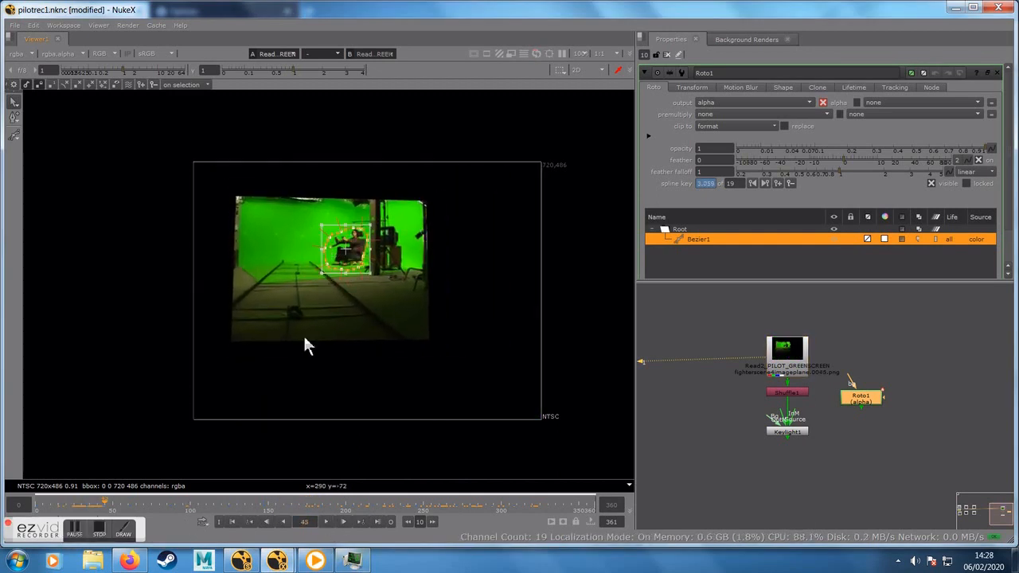
{"action": "left_click_drag", "start_coordinate": [81, 505], "coordinate": [400, 521]}
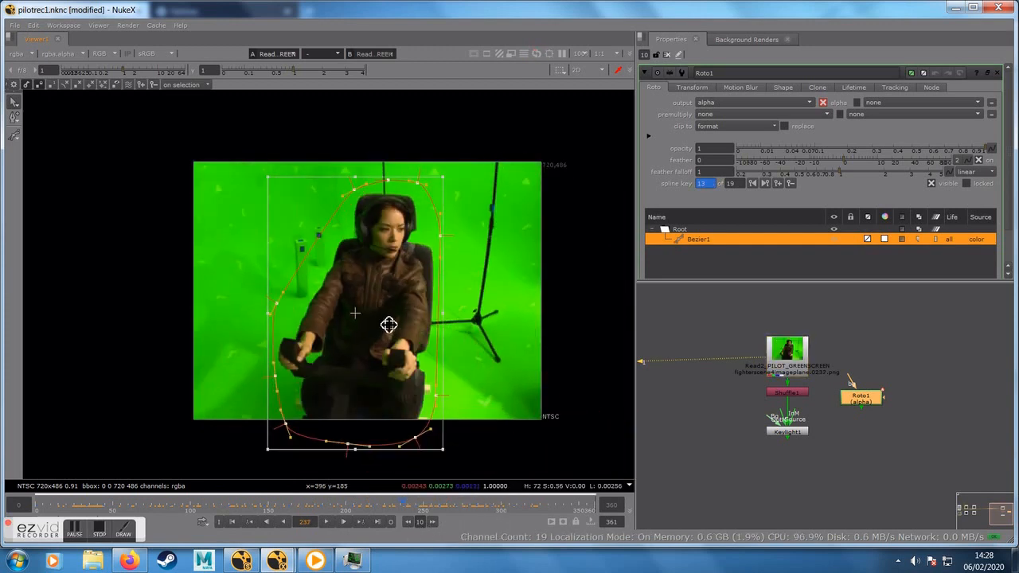
Step: Display the alpha channel, view the Shuffle1 output and open Shuffle1's properties to check its channel routing
{"action": "left_click", "coordinate": [787, 432]}
{"action": "key", "text": "a"}
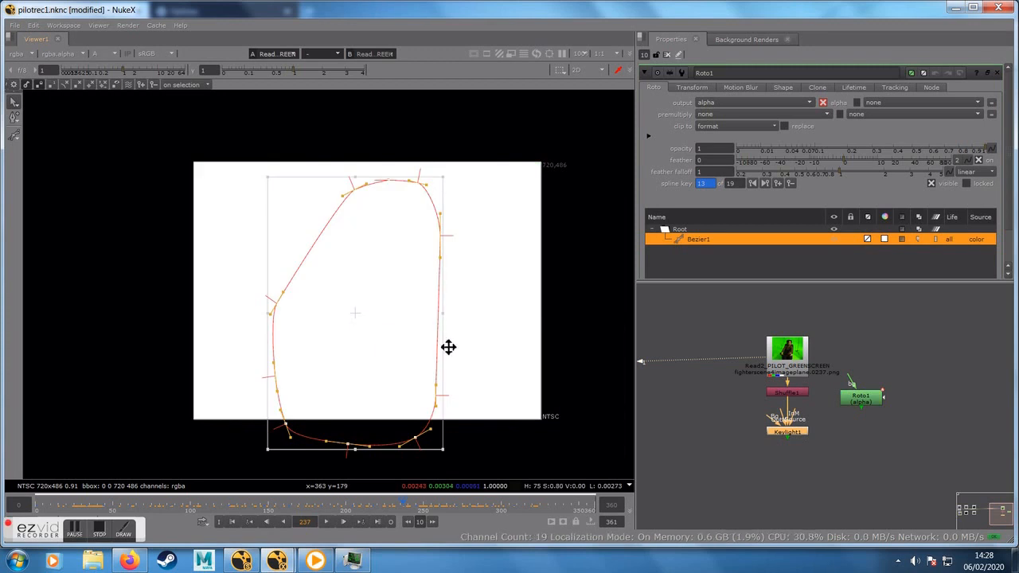
{"action": "double_click", "coordinate": [776, 430]}
{"action": "left_click", "coordinate": [784, 393]}
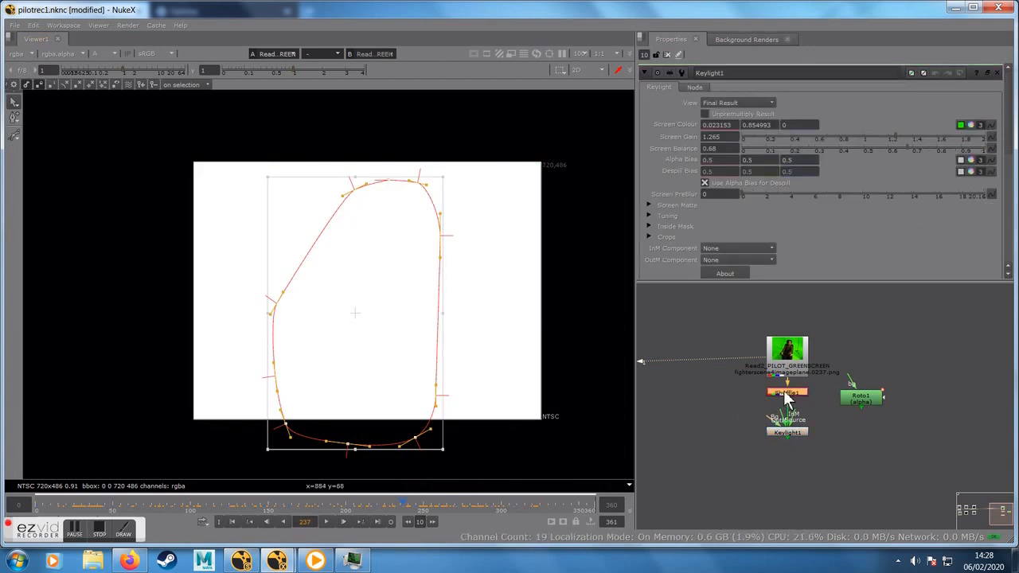
{"action": "key", "text": "1"}
{"action": "double_click", "coordinate": [784, 393]}
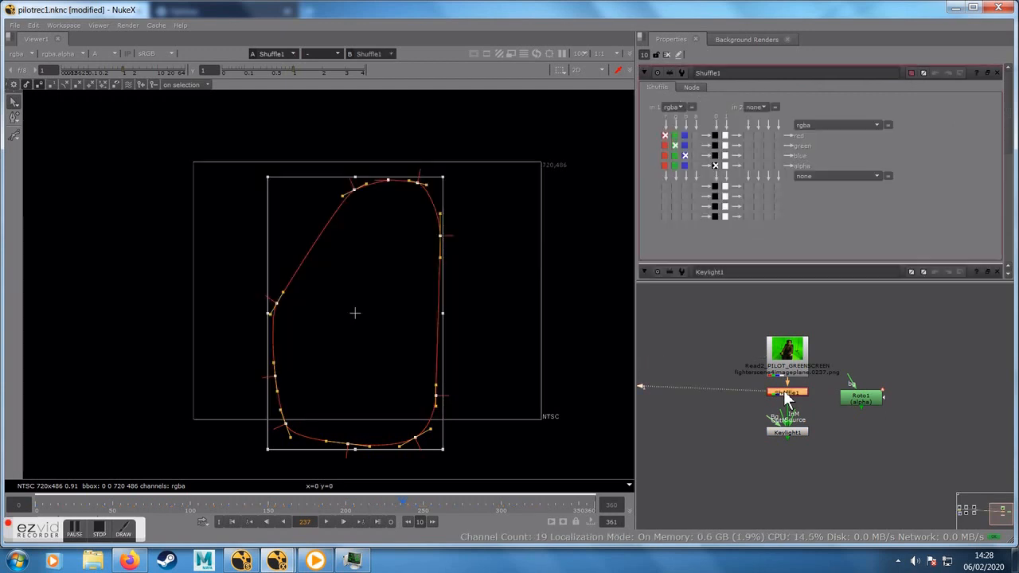
Step: View the Keylight1 output as a matte and open Keylight1's properties
{"action": "left_click", "coordinate": [779, 434]}
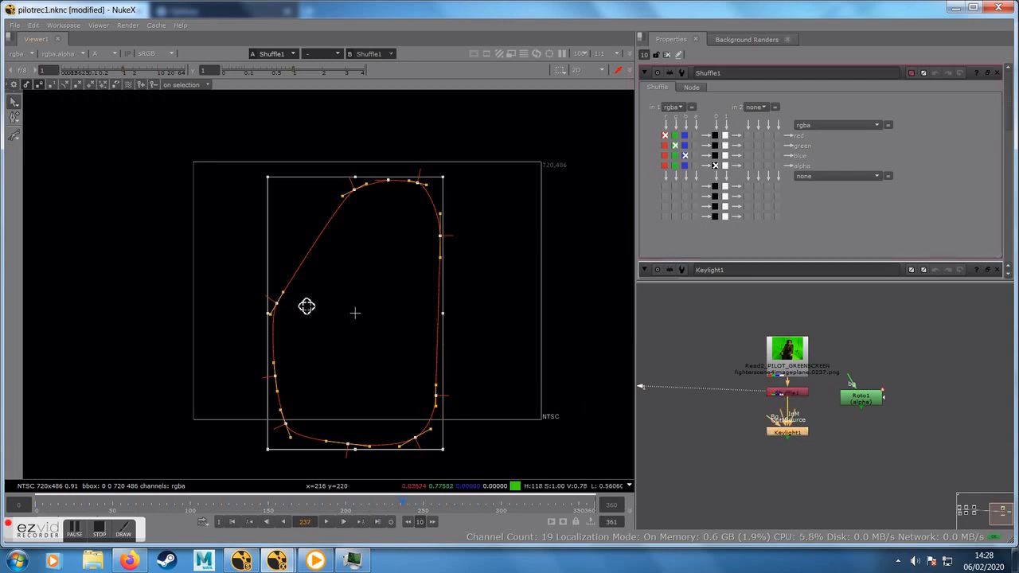
{"action": "key", "text": "1"}
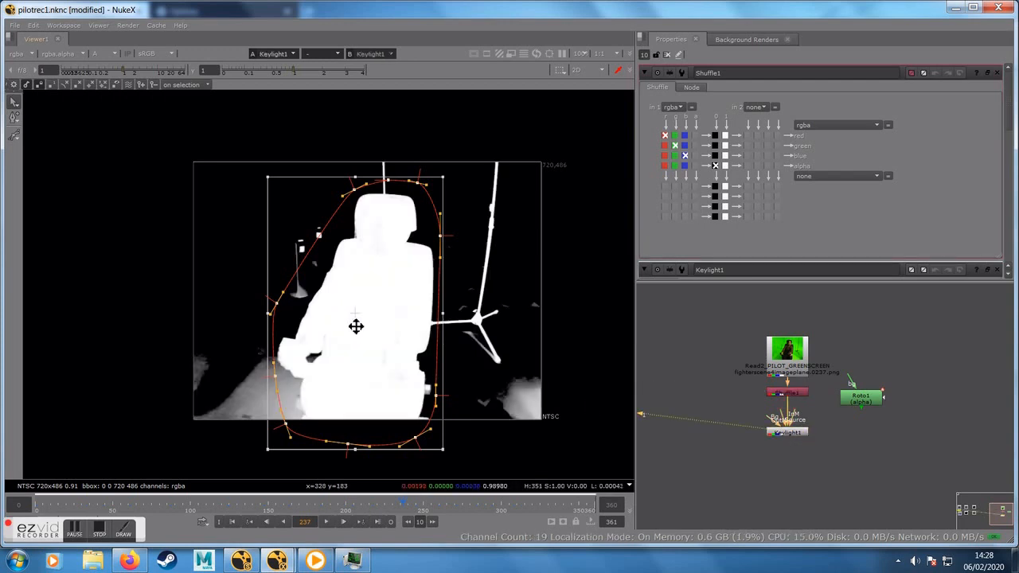
{"action": "double_click", "coordinate": [791, 433]}
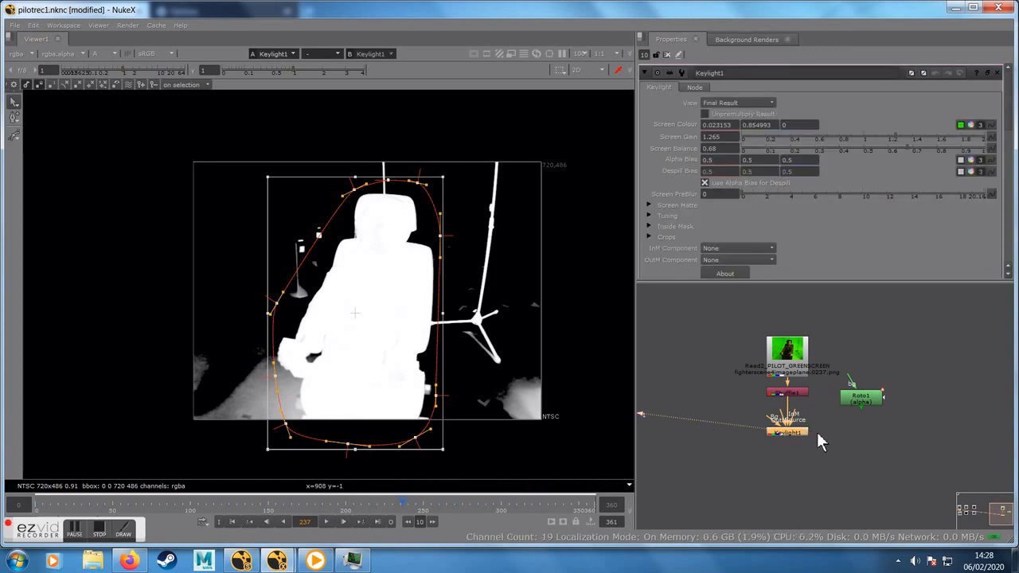
Step: Place the Roto1 node beside Keylight1 and connect it to Keylight1's InM input
{"action": "scroll", "coordinate": [816, 432], "scroll_direction": "up", "scroll_amount": 2}
{"action": "scroll", "coordinate": [816, 429], "scroll_direction": "up", "scroll_amount": 1}
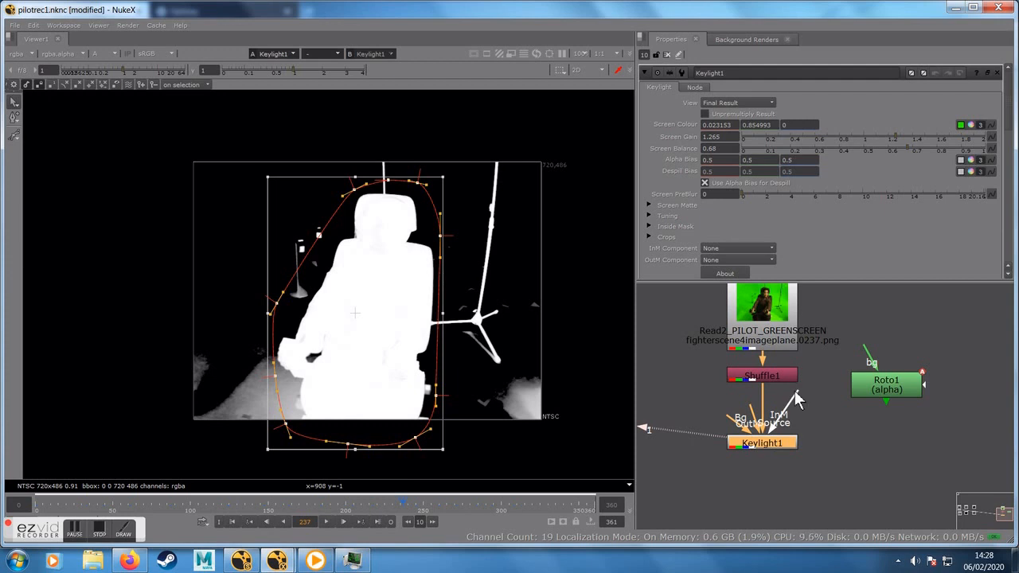
{"action": "left_click_drag", "start_coordinate": [835, 414], "coordinate": [907, 445]}
{"action": "left_click", "coordinate": [756, 445]}
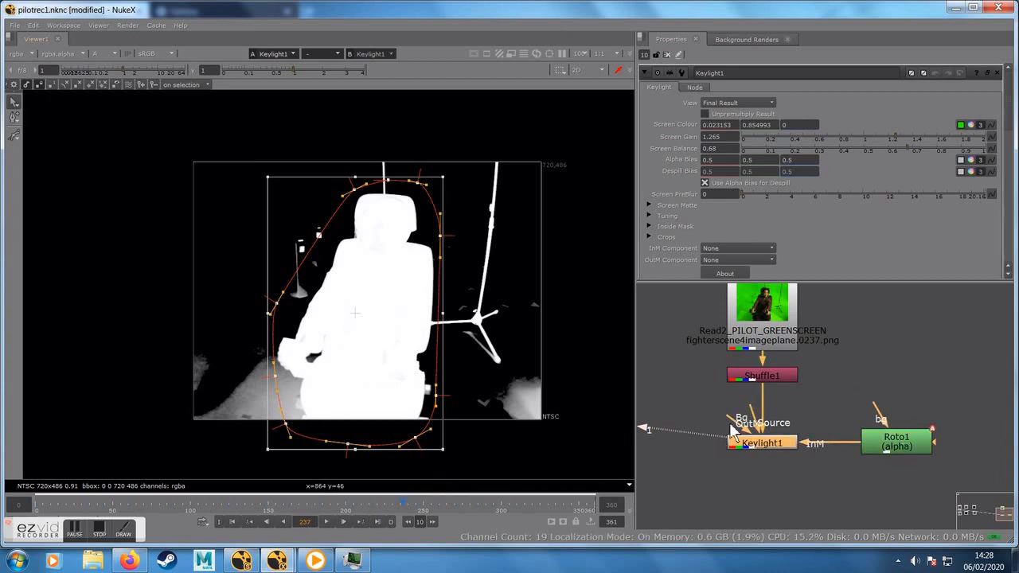
{"action": "left_click", "coordinate": [742, 442]}
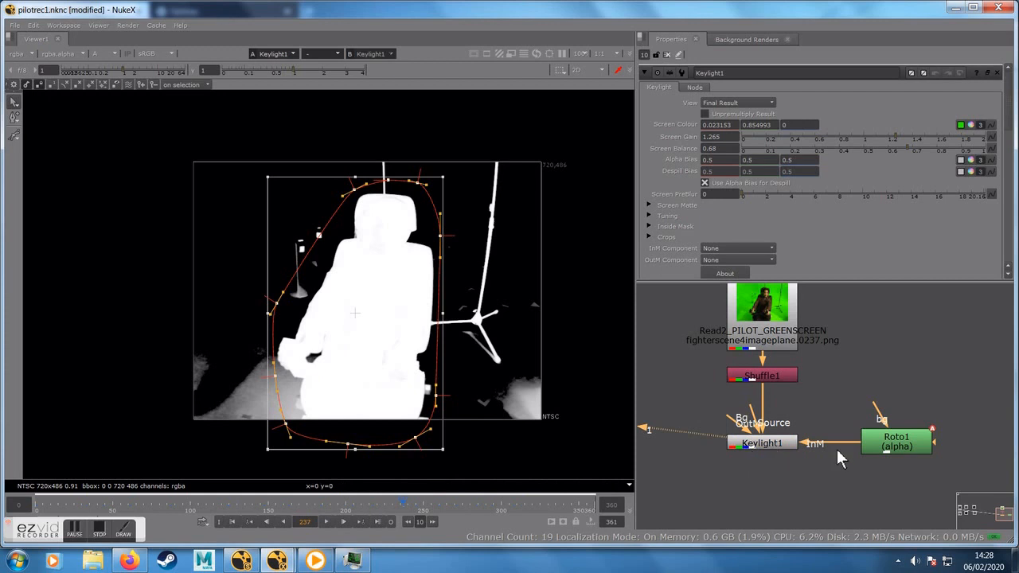
{"action": "left_click", "coordinate": [756, 443]}
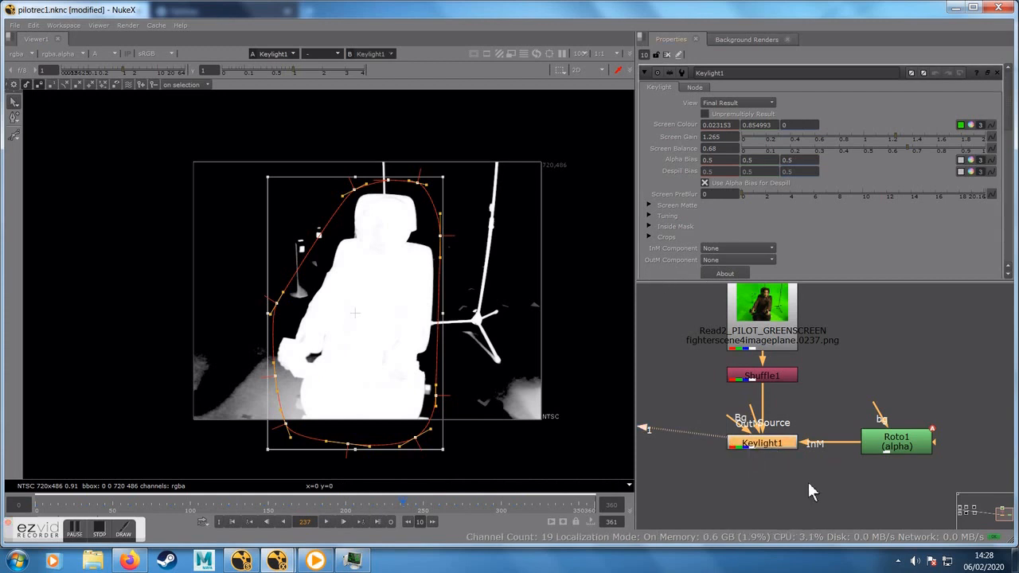
Step: Switch Roto1's connection on Keylight1 from the InM input to the OutM input
{"action": "left_click_drag", "start_coordinate": [851, 445], "coordinate": [891, 449]}
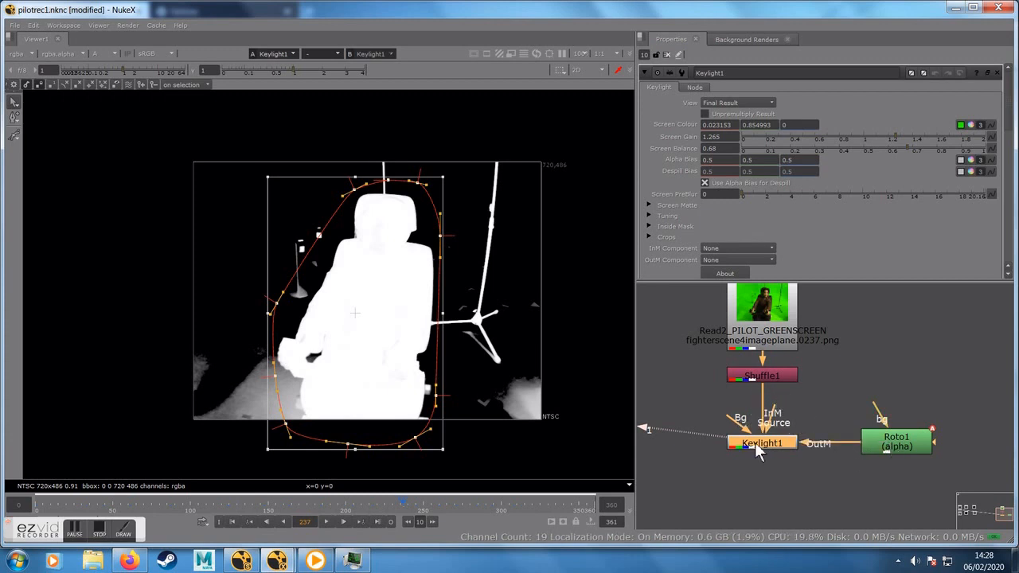
{"action": "scroll", "coordinate": [792, 453], "scroll_direction": "up", "scroll_amount": 2}
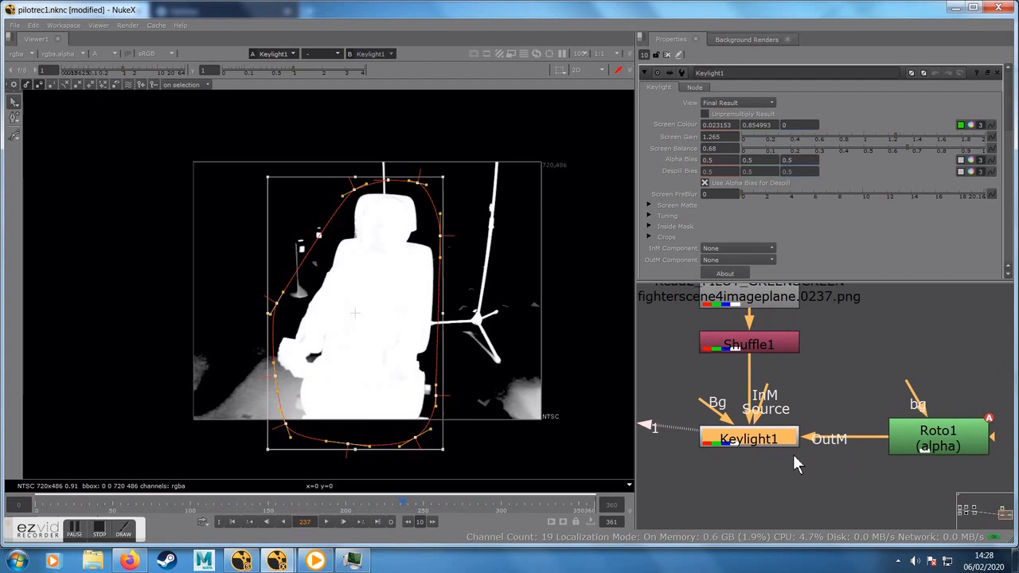
{"action": "scroll", "coordinate": [813, 458], "scroll_direction": "down", "scroll_amount": 2}
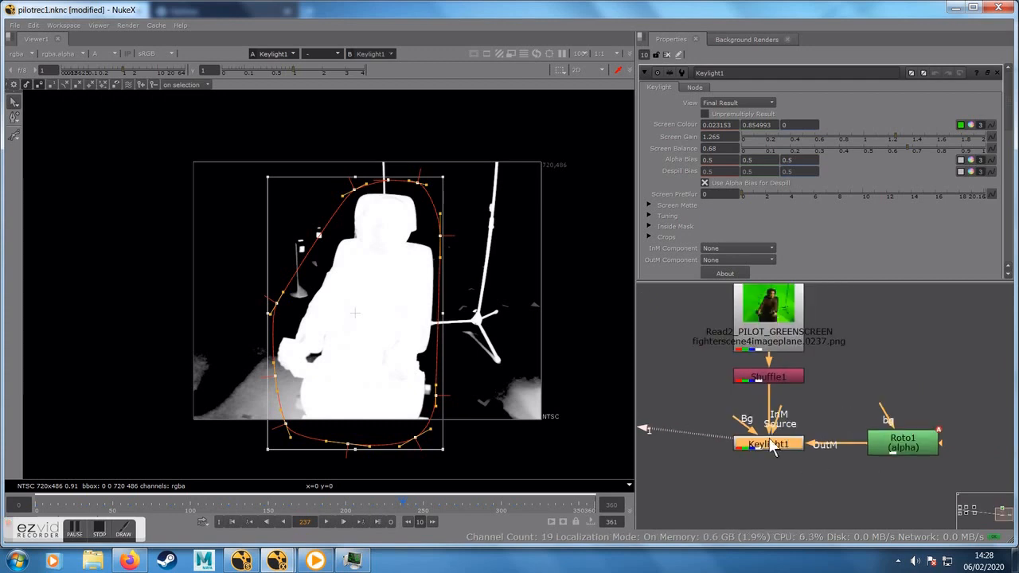
Step: Set Keylight1's OutM Component to Inverted Alpha, trying Inverted Luminance first
{"action": "left_click", "coordinate": [736, 262]}
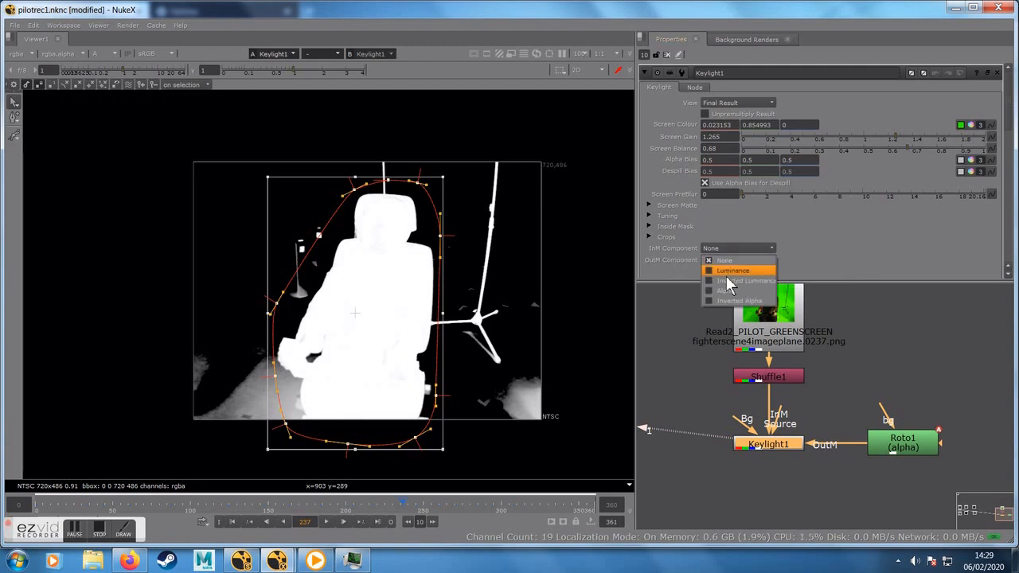
{"action": "left_click", "coordinate": [730, 280]}
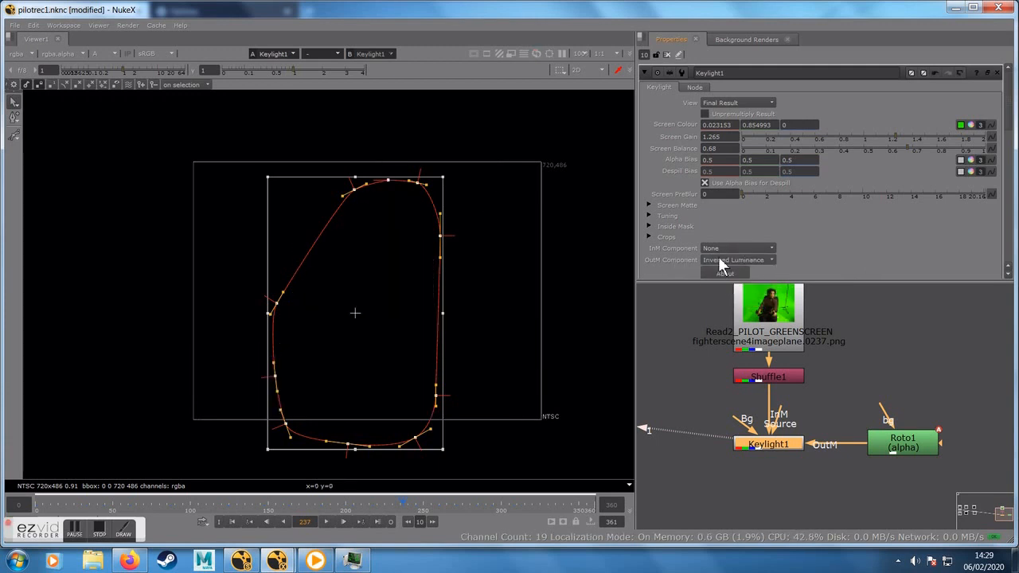
{"action": "left_click", "coordinate": [720, 260]}
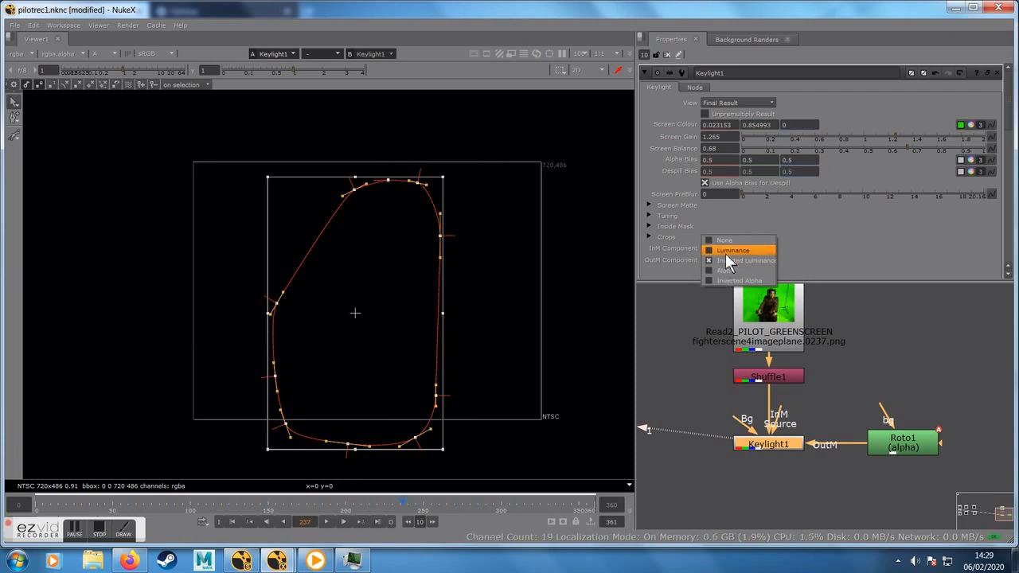
{"action": "left_click", "coordinate": [730, 281]}
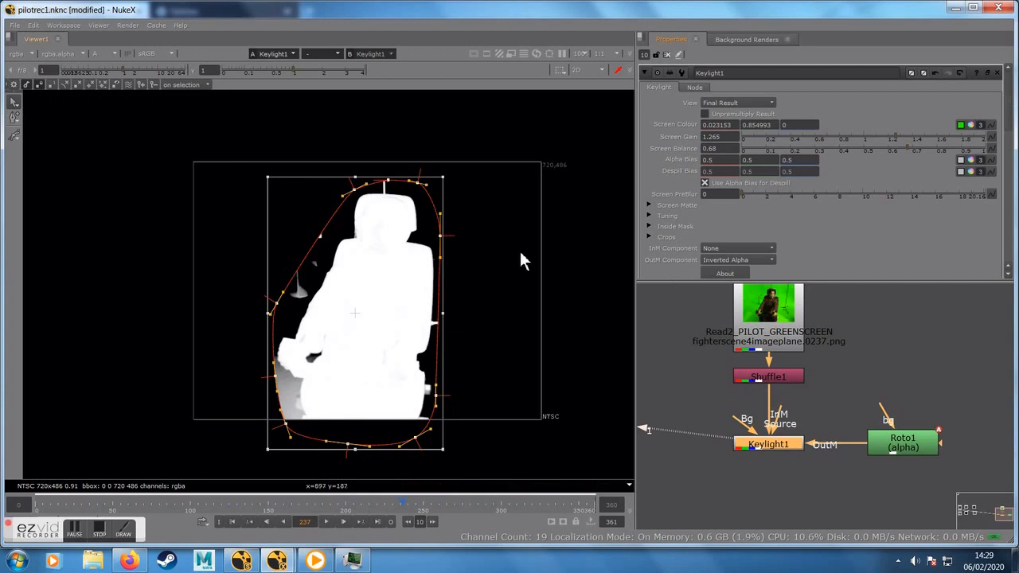
Step: Inspect the masked matte through frame 246, then switch back to colour and check the keyed pilot at frame 136
{"action": "left_click", "coordinate": [372, 508]}
{"action": "left_click_drag", "start_coordinate": [374, 511], "coordinate": [420, 501]}
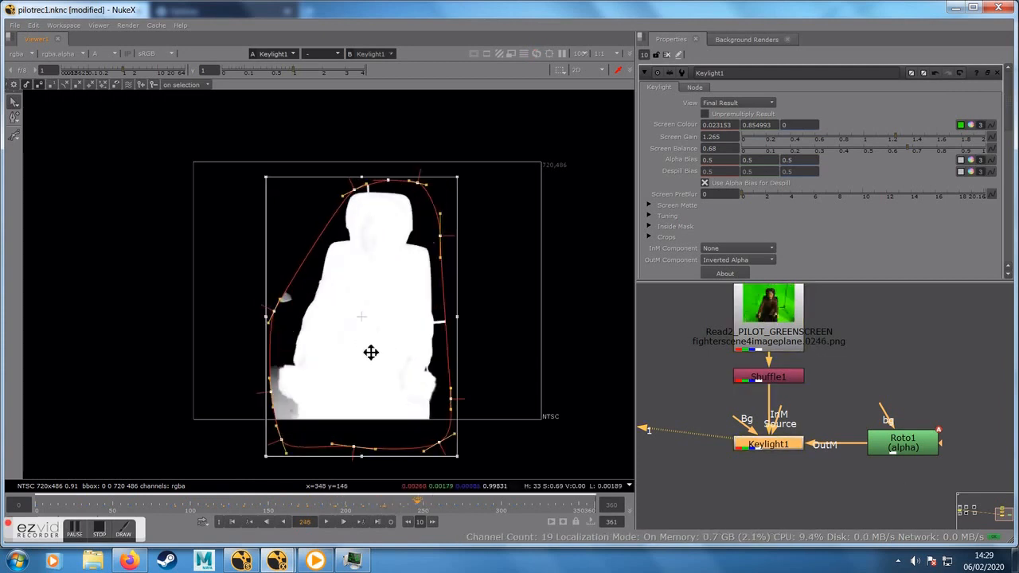
{"action": "key", "text": "a"}
{"action": "left_click_drag", "start_coordinate": [266, 499], "coordinate": [246, 514]}
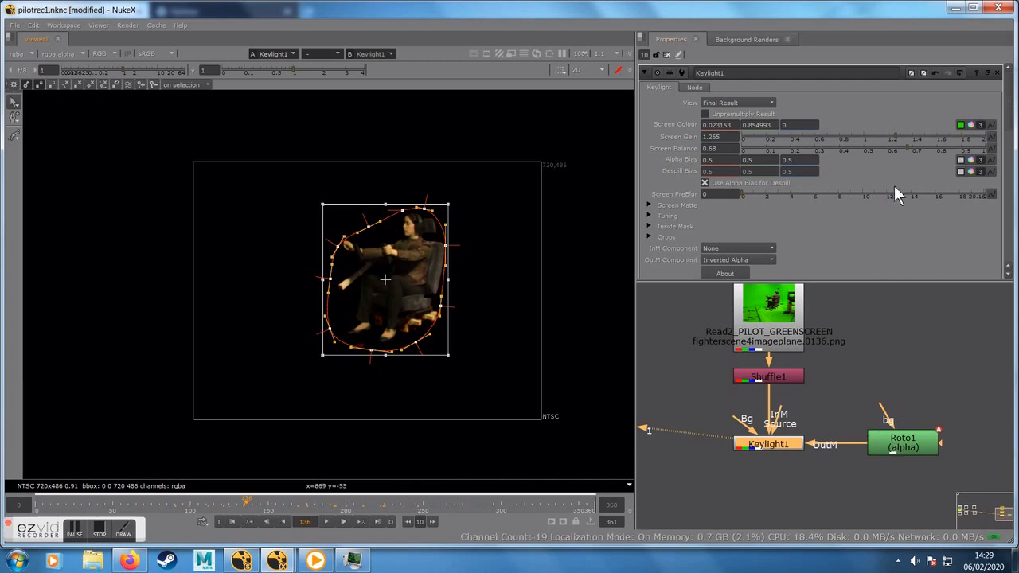
Step: Close Roto1's properties to hide the Bezier overlay and scrub to frame 148 to check the keyed pilot
{"action": "double_click", "coordinate": [902, 445]}
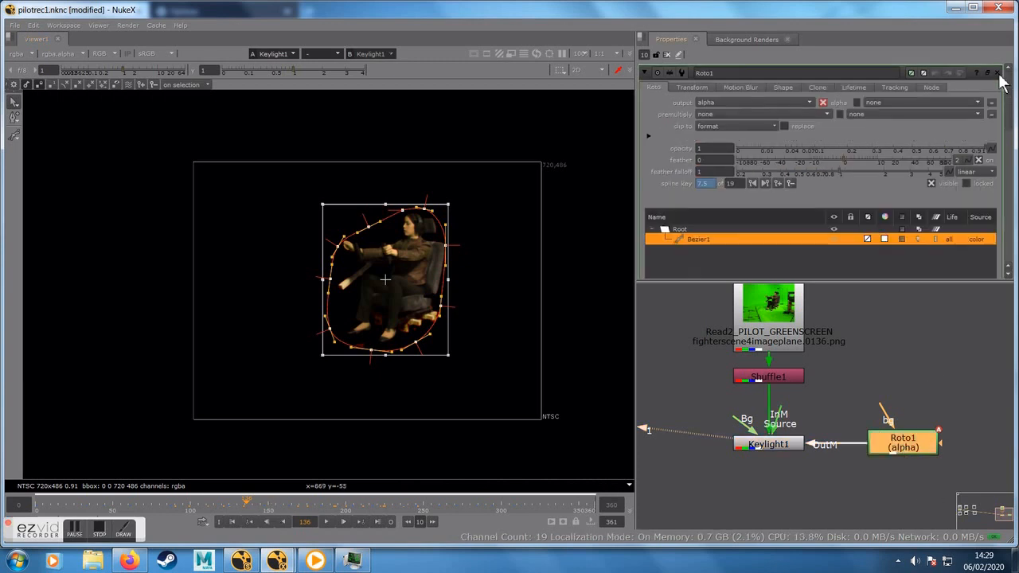
{"action": "left_click", "coordinate": [997, 73]}
{"action": "left_click", "coordinate": [272, 510]}
{"action": "left_click_drag", "start_coordinate": [288, 510], "coordinate": [265, 507]}
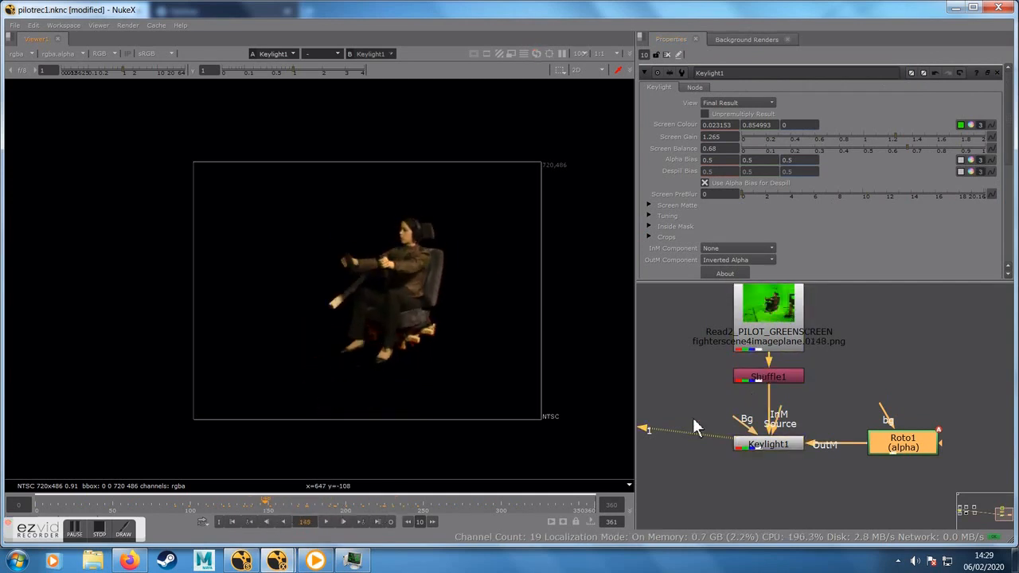
Step: Add an unconnected Constant node above the pilot greenscreen Read node
{"action": "middle_click_drag", "start_coordinate": [700, 340], "coordinate": [709, 357]}
{"action": "scroll", "coordinate": [704, 386], "scroll_direction": "down", "scroll_amount": 5}
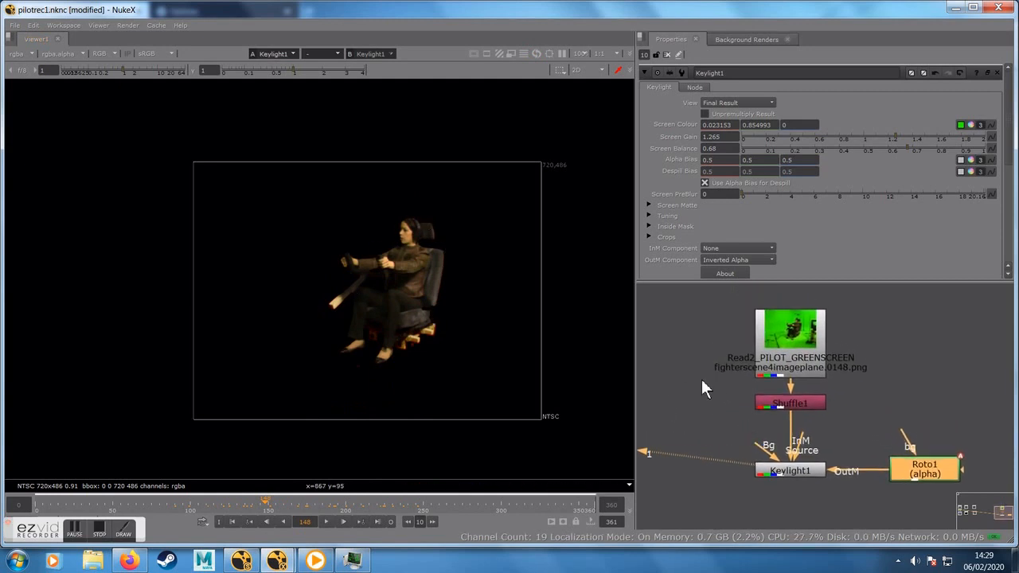
{"action": "left_click", "coordinate": [701, 310]}
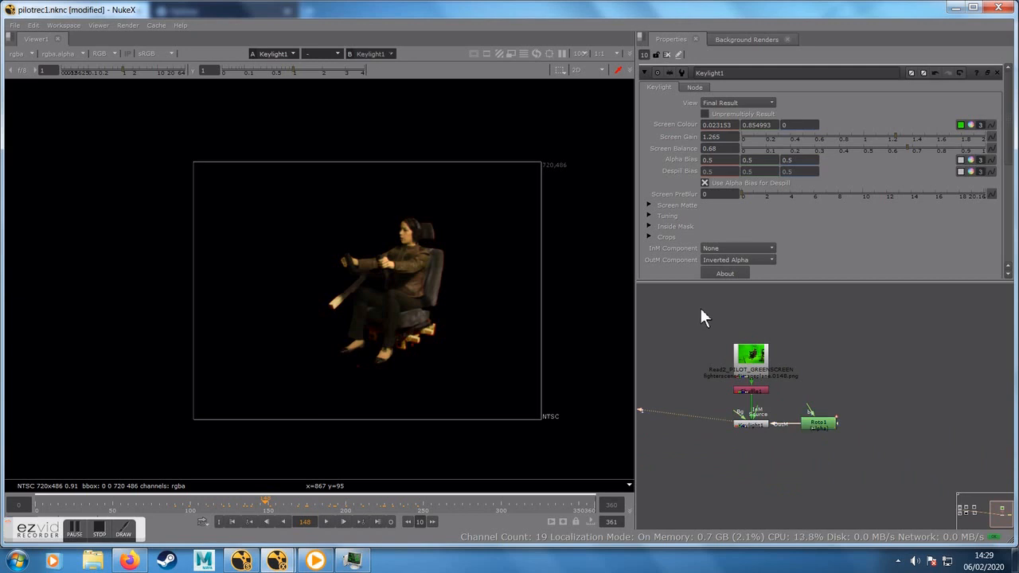
{"action": "key", "text": "Tab"}
{"action": "type", "text": "con"}
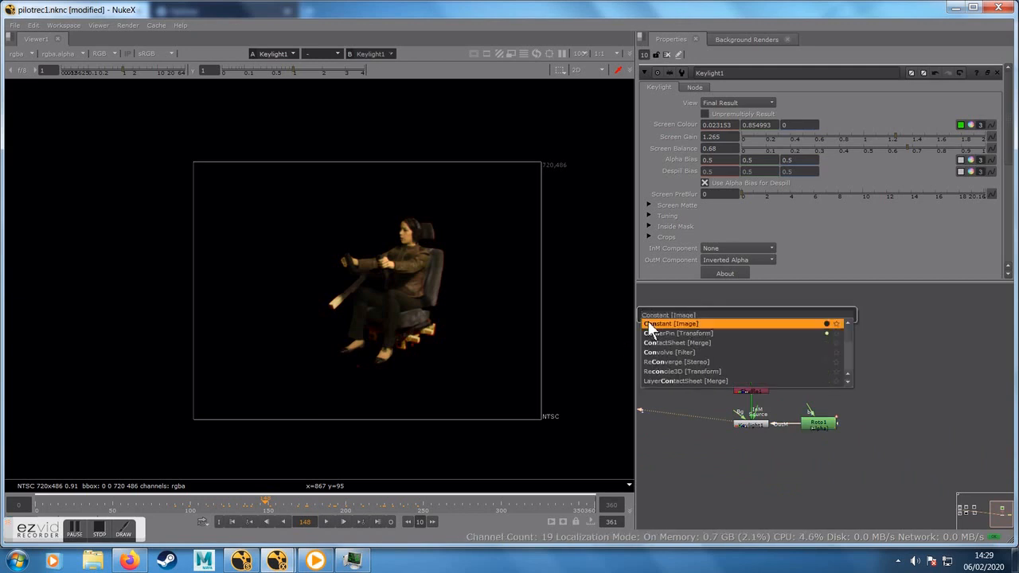
{"action": "left_click", "coordinate": [661, 324]}
Step: Connect the Constant node to Keylight1's Bg input and set its colour to 0.13
{"action": "scroll", "coordinate": [733, 426], "scroll_direction": "up", "scroll_amount": 2}
{"action": "middle_click_drag", "start_coordinate": [733, 428], "coordinate": [760, 498]}
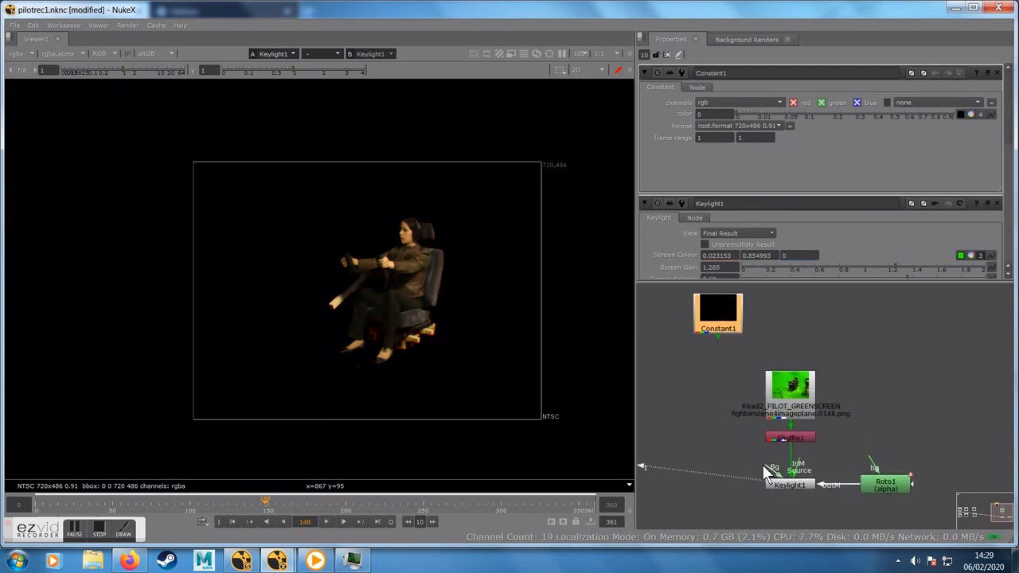
{"action": "left_click_drag", "start_coordinate": [768, 469], "coordinate": [683, 360]}
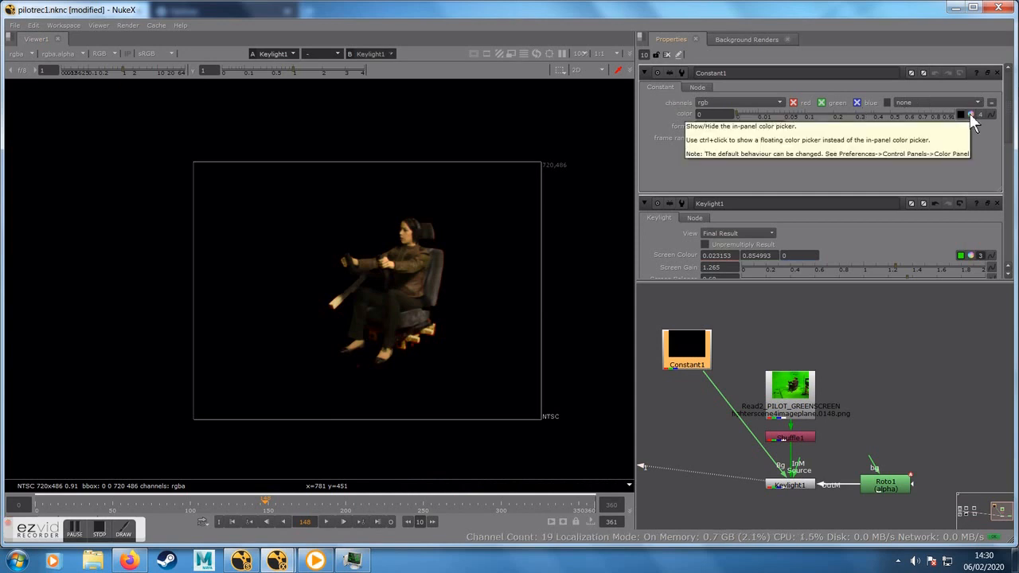
{"action": "left_click_drag", "start_coordinate": [741, 114], "coordinate": [815, 121]}
Step: Open Keylight1's properties and reposition the Keylight1 node slightly lower, directly beneath Shuffle1
{"action": "left_click", "coordinate": [780, 483]}
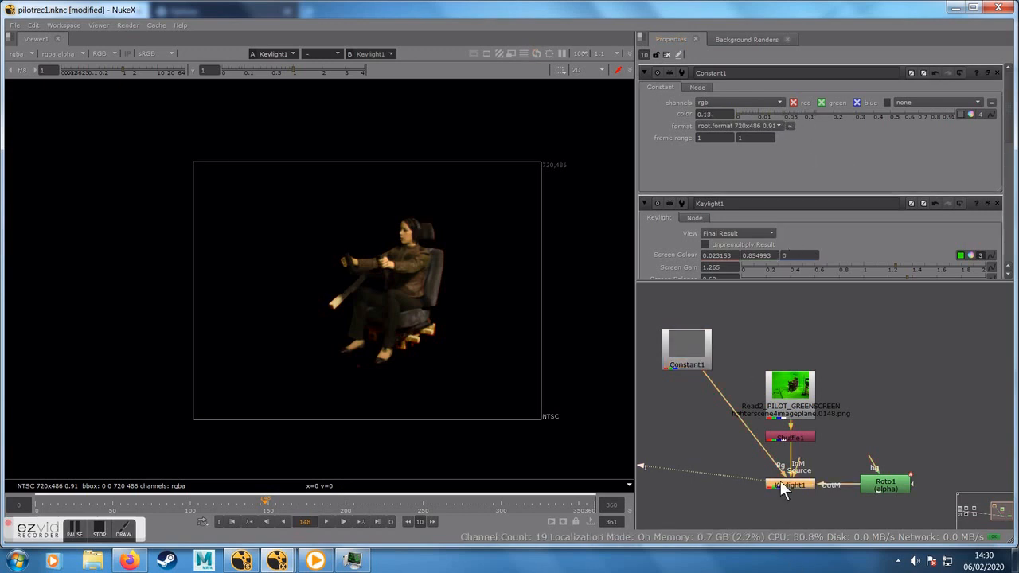
{"action": "double_click", "coordinate": [780, 483]}
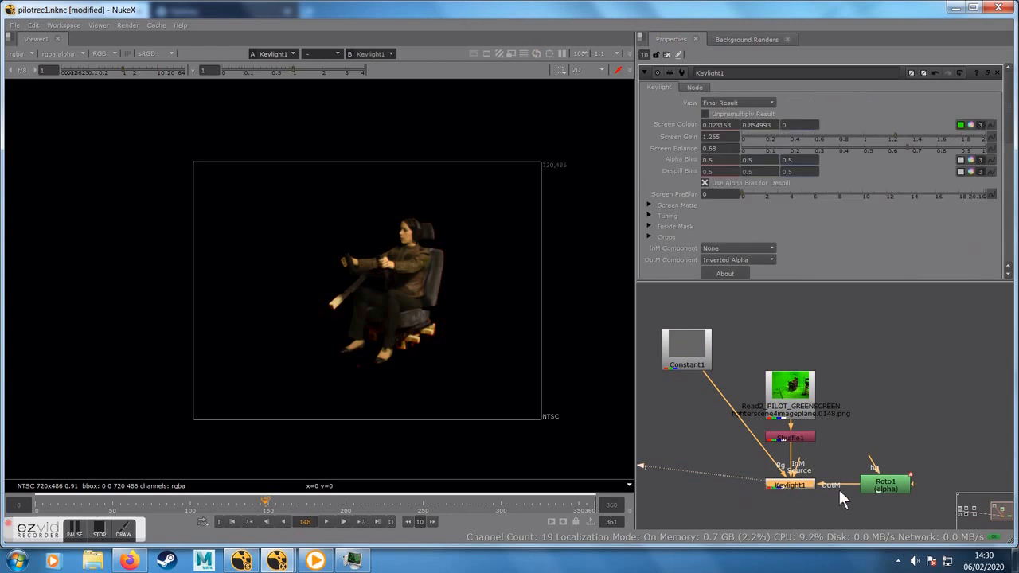
{"action": "scroll", "coordinate": [804, 481], "scroll_direction": "up", "scroll_amount": 4}
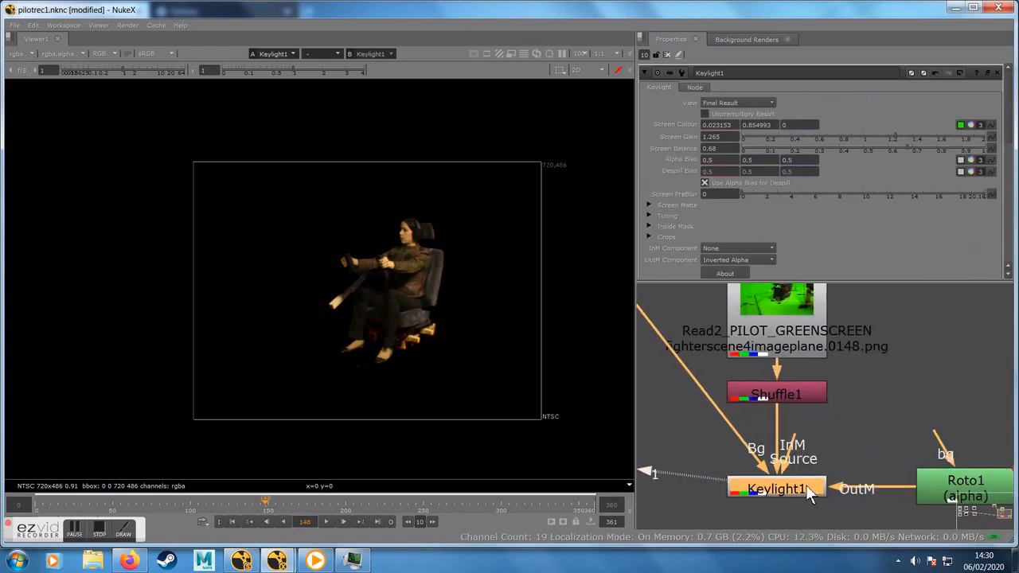
{"action": "left_click_drag", "start_coordinate": [787, 498], "coordinate": [812, 508]}
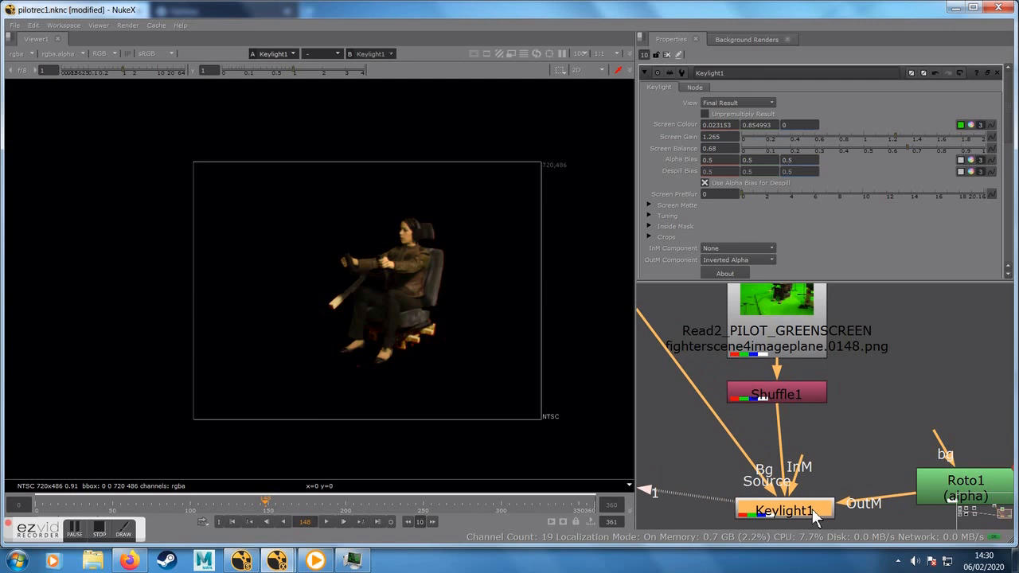
{"action": "mouse_move", "coordinate": [779, 414]}
{"action": "left_mouse_down"}
{"action": "mouse_move", "coordinate": [787, 397]}
{"action": "mouse_move", "coordinate": [759, 390]}
{"action": "mouse_move", "coordinate": [779, 394]}
{"action": "left_mouse_up"}
{"action": "left_click_drag", "start_coordinate": [758, 506], "coordinate": [757, 502]}
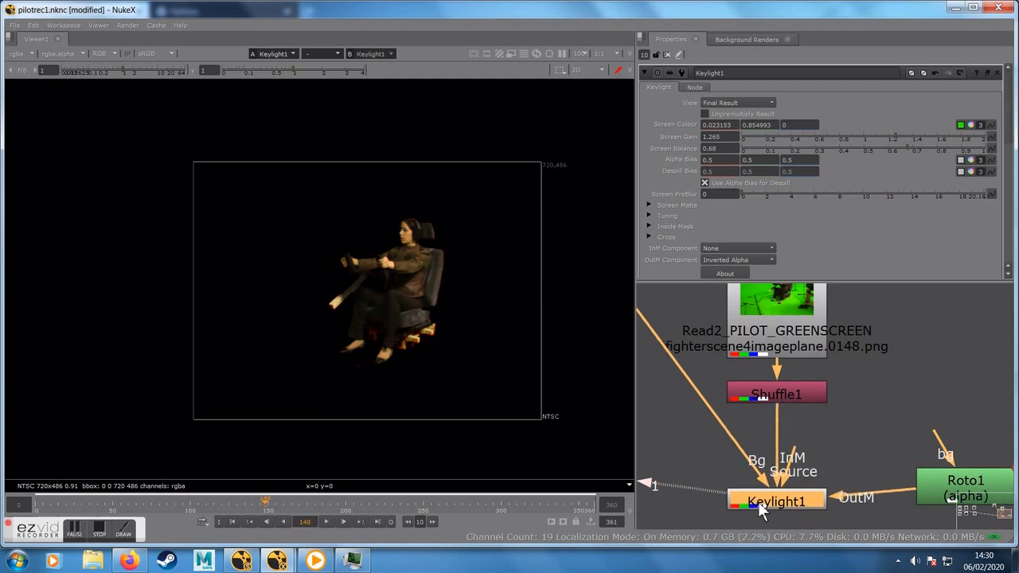
{"action": "scroll", "coordinate": [830, 452], "scroll_direction": "down", "scroll_amount": 3}
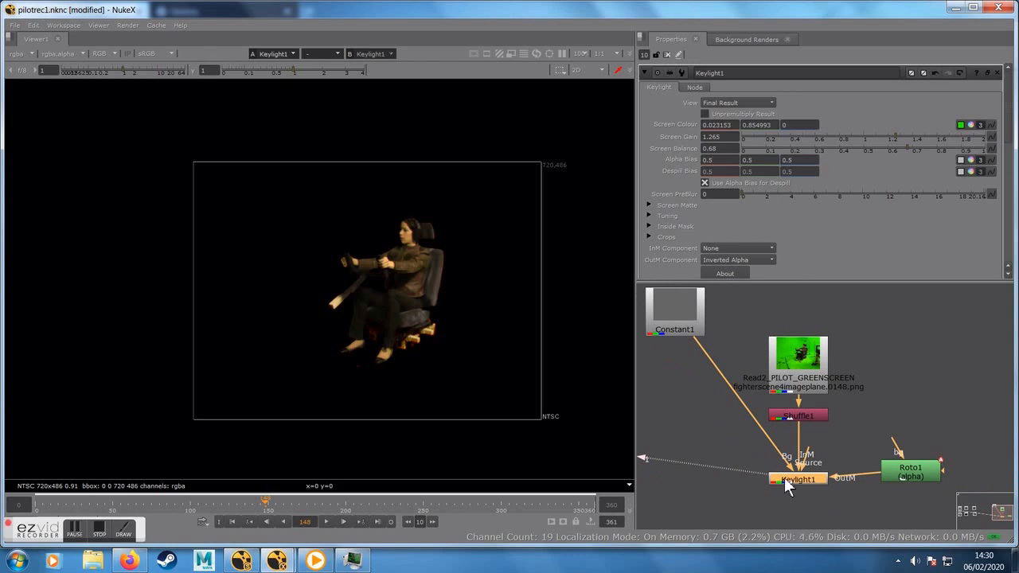
Step: Check the keyed pilot's alpha, then set Keylight1's View to Composite
{"action": "left_click", "coordinate": [651, 310]}
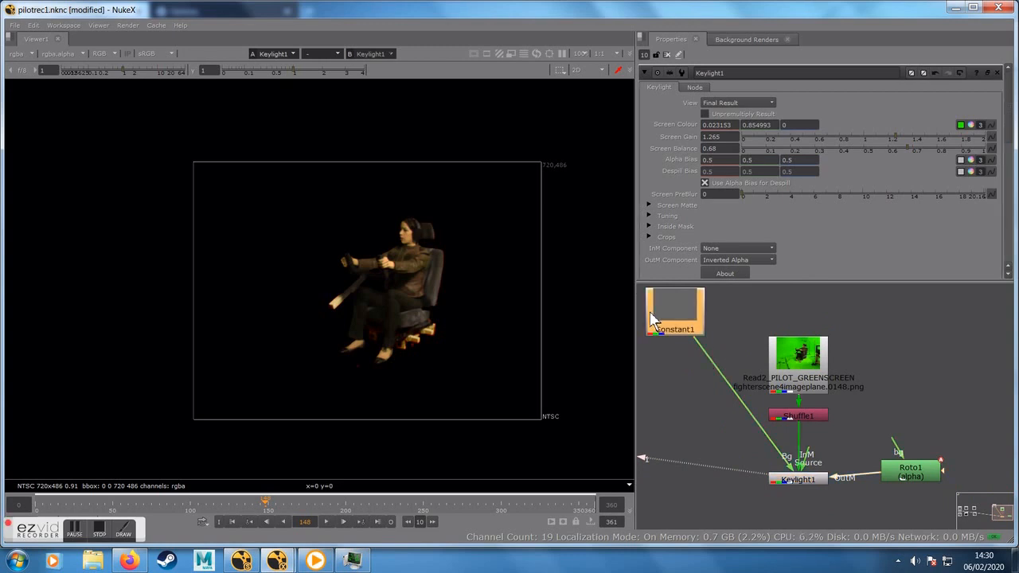
{"action": "key", "text": "a"}
{"action": "key", "text": "a"}
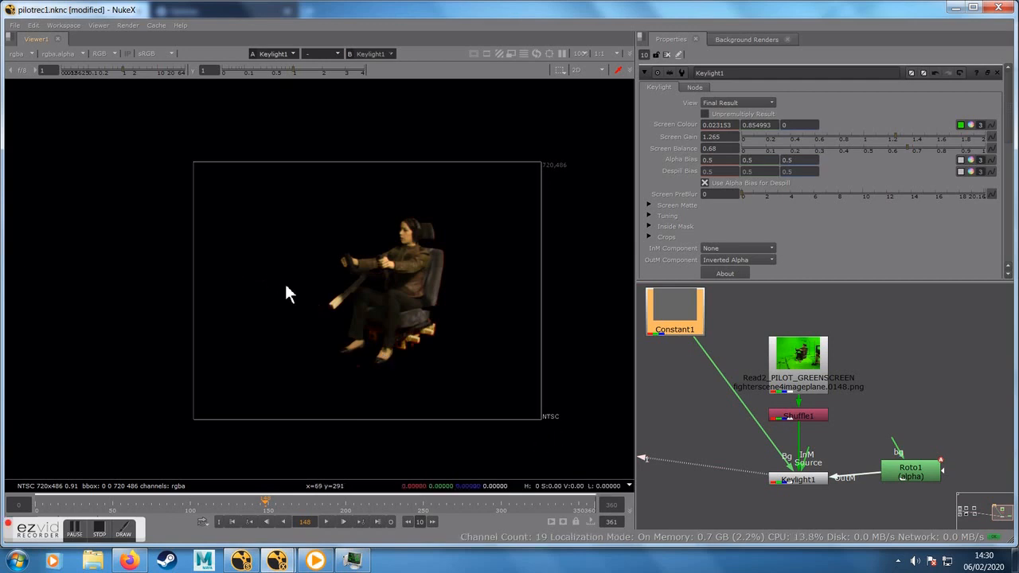
{"action": "left_click", "coordinate": [791, 480]}
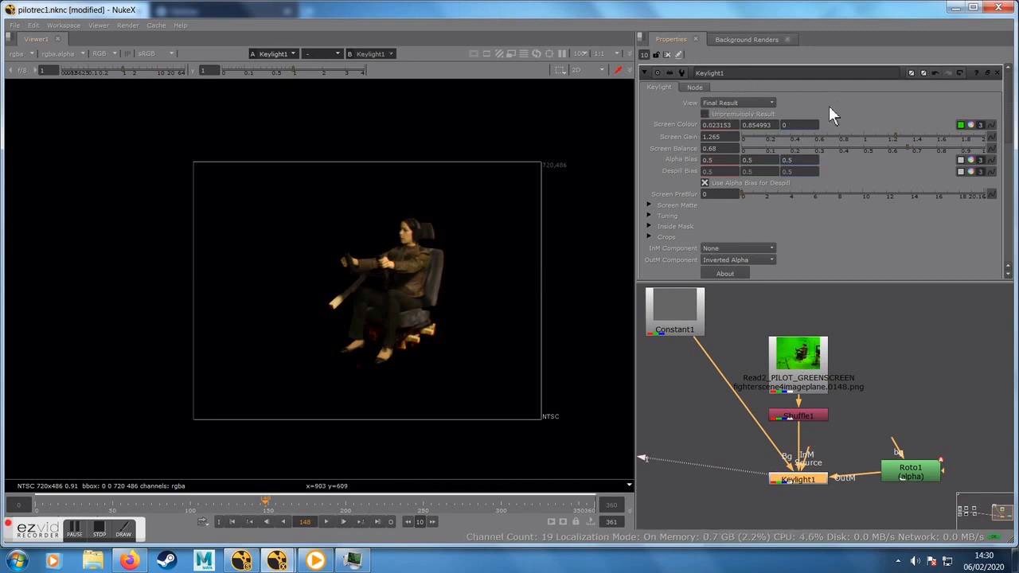
{"action": "left_click", "coordinate": [729, 103]}
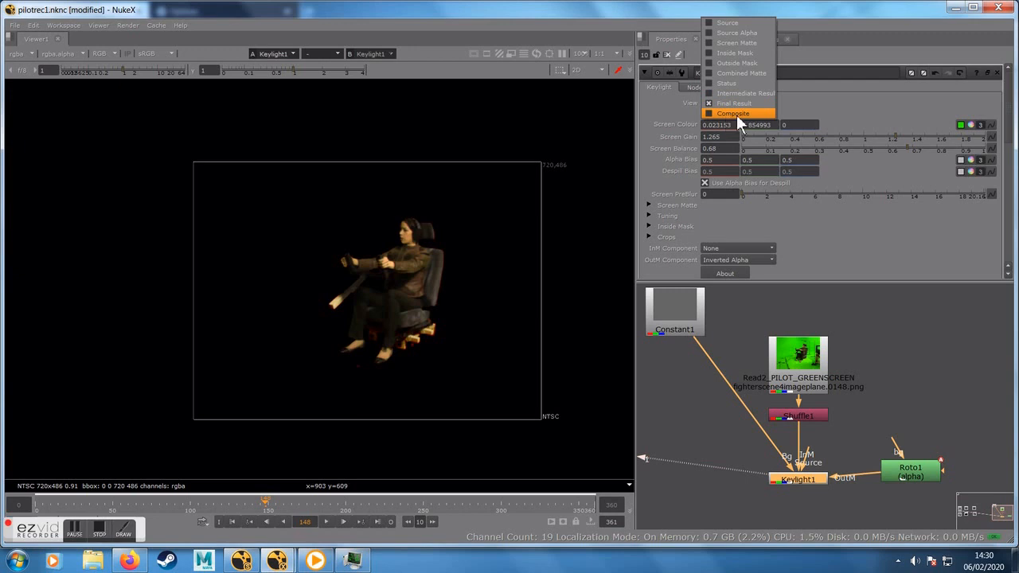
{"action": "left_click", "coordinate": [732, 114]}
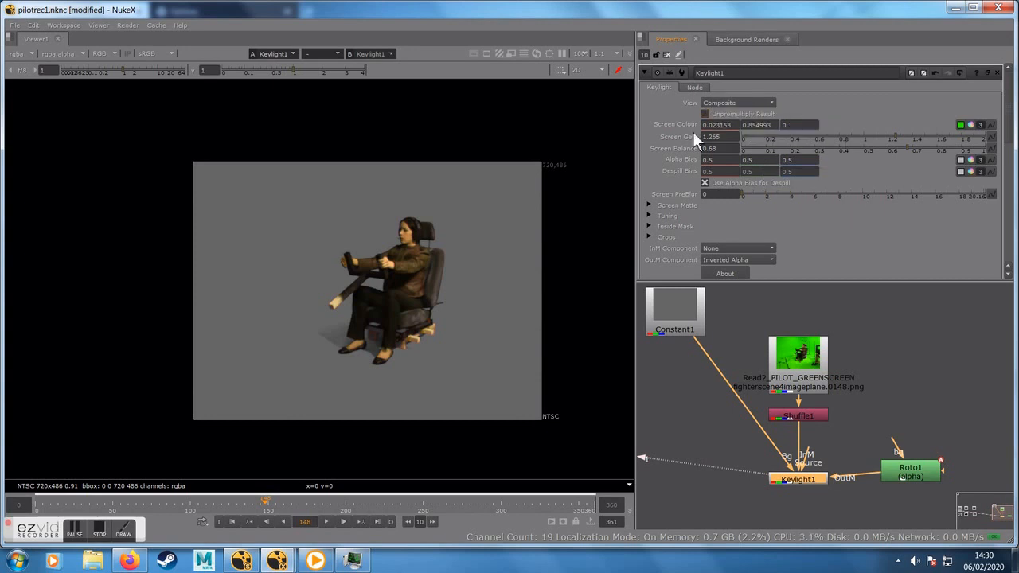
Step: Inspect the pilot composited over the grey background up close, scrubbing through frame 222 and back to frame 136
{"action": "scroll", "coordinate": [398, 297], "scroll_direction": "up", "scroll_amount": 3}
{"action": "left_click_drag", "start_coordinate": [91, 504], "coordinate": [379, 508]}
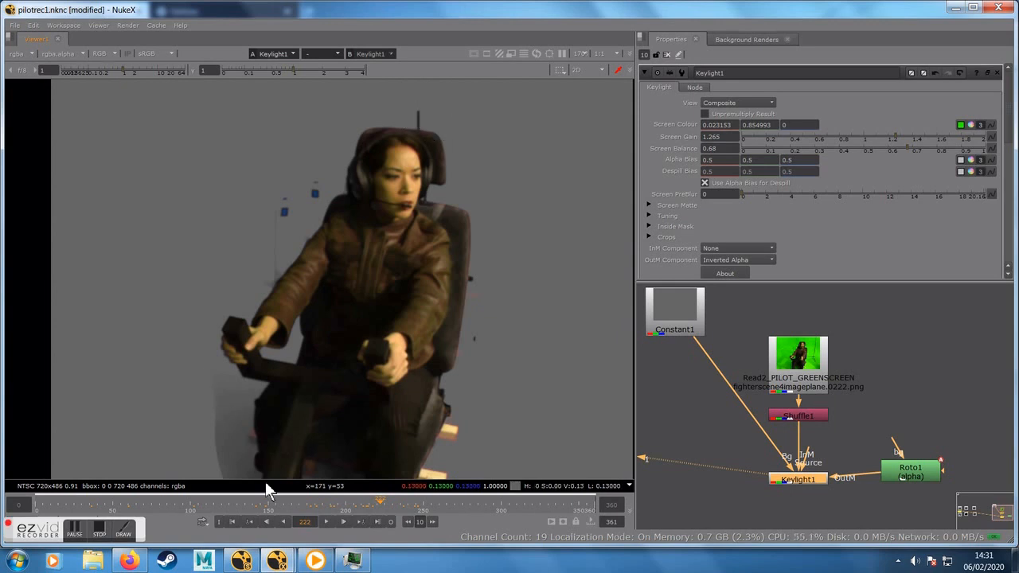
{"action": "left_click_drag", "start_coordinate": [370, 505], "coordinate": [262, 505]}
{"action": "left_click_drag", "start_coordinate": [249, 503], "coordinate": [246, 503]}
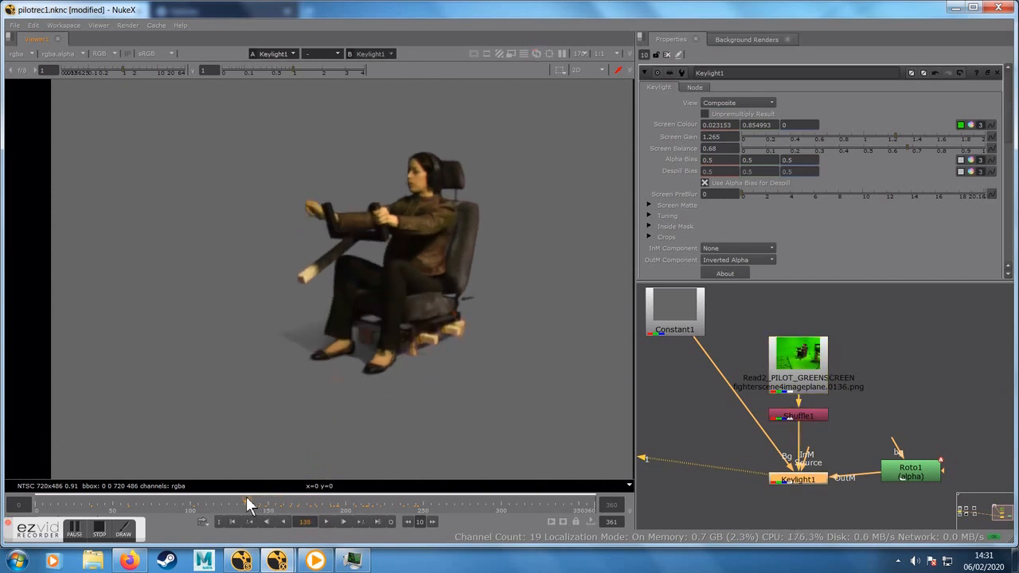
Step: Move Constant1 farther up and away from the pilot nodes and bend its Bg connection to Keylight1 with a Dot
{"action": "scroll", "coordinate": [724, 433], "scroll_direction": "down", "scroll_amount": 2}
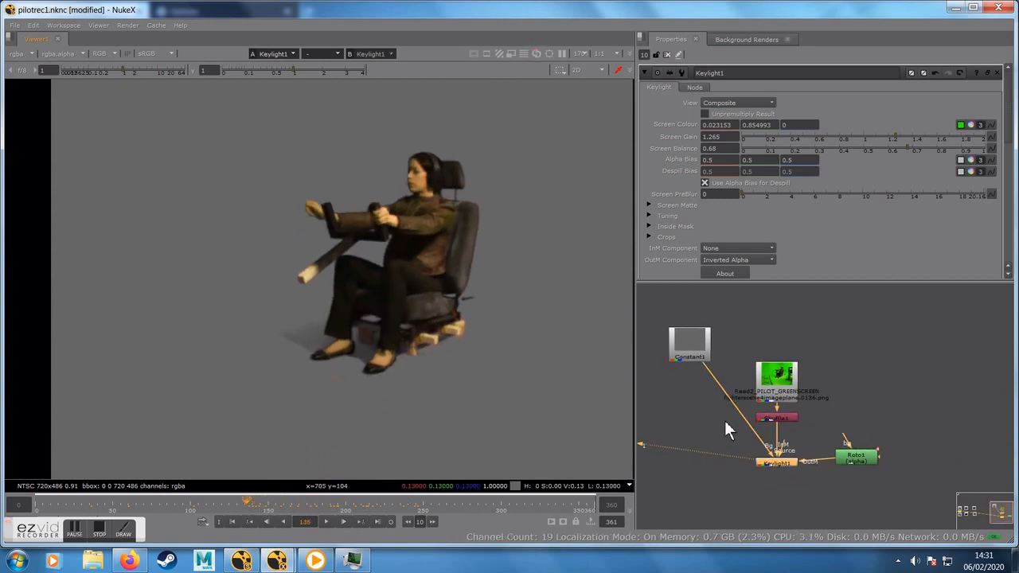
{"action": "scroll", "coordinate": [709, 431], "scroll_direction": "down", "scroll_amount": 2}
{"action": "left_click_drag", "start_coordinate": [680, 329], "coordinate": [648, 294]}
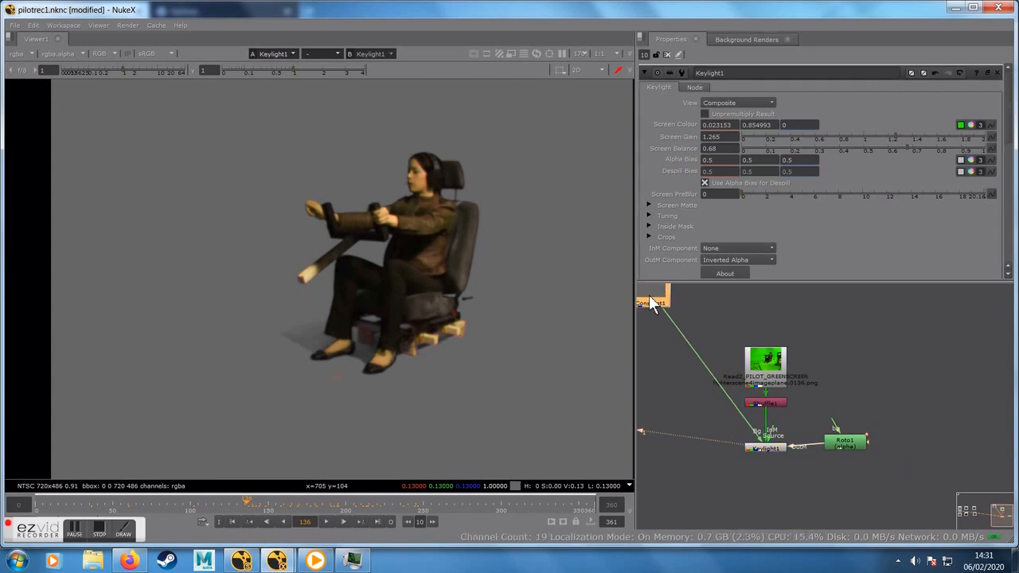
{"action": "left_click_drag", "start_coordinate": [710, 376], "coordinate": [651, 393], "text": "ctrl"}
Step: Select the pilot Read, Shuffle1, Keylight1 and Roto1 nodes and enclose them in a Backdrop node
{"action": "left_click_drag", "start_coordinate": [697, 312], "coordinate": [842, 467]}
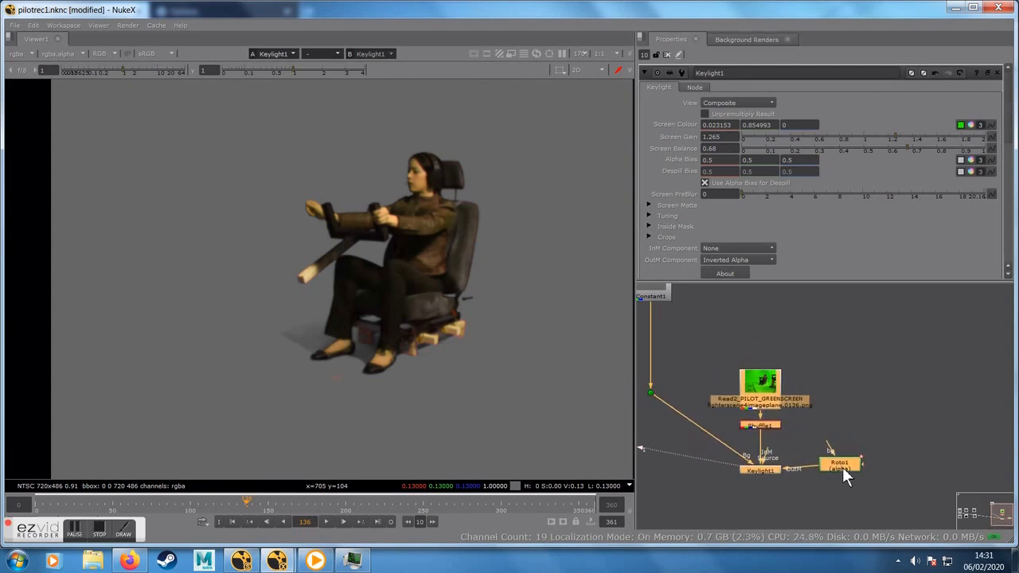
{"action": "right_click", "coordinate": [766, 387]}
{"action": "left_click_drag", "start_coordinate": [717, 351], "coordinate": [887, 539]}
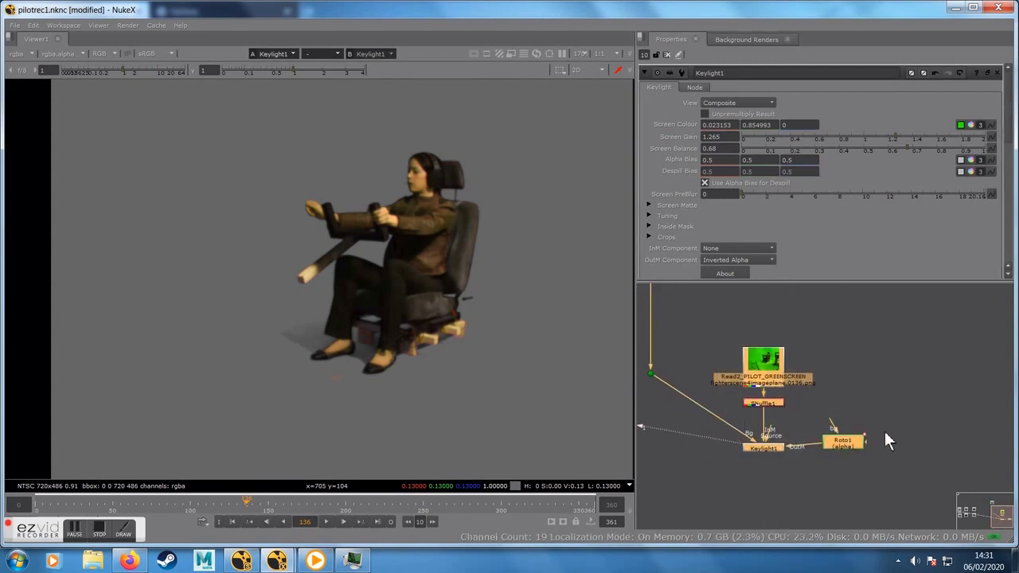
{"action": "right_click", "coordinate": [885, 433]}
{"action": "mouse_move", "coordinate": [911, 317]}
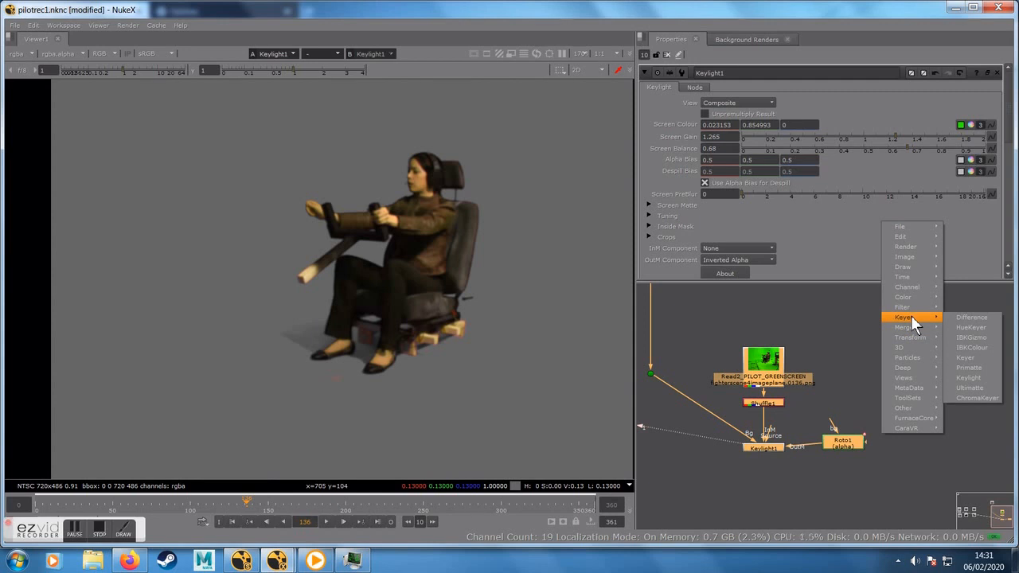
{"action": "mouse_move", "coordinate": [905, 409]}
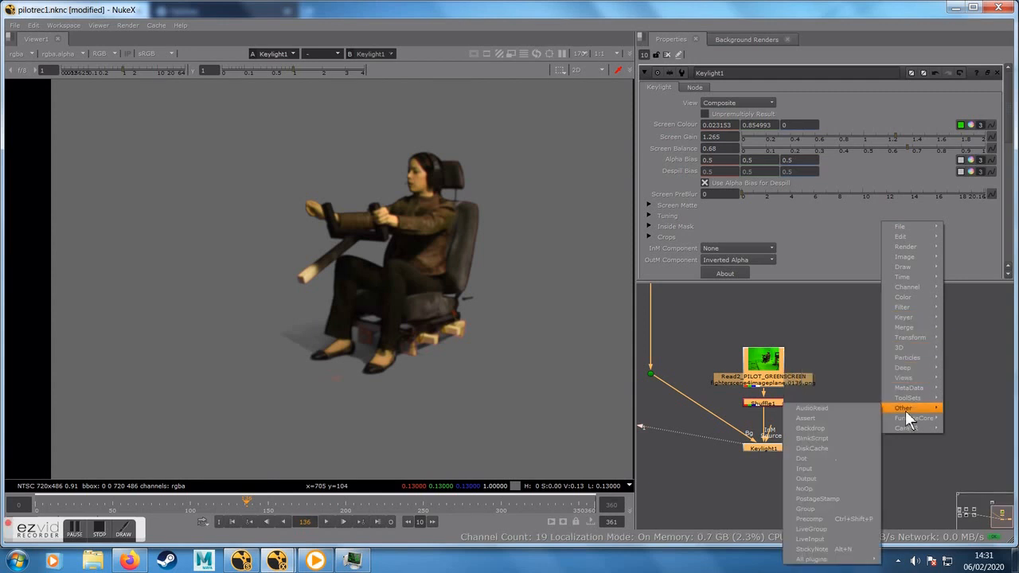
{"action": "left_click", "coordinate": [810, 429]}
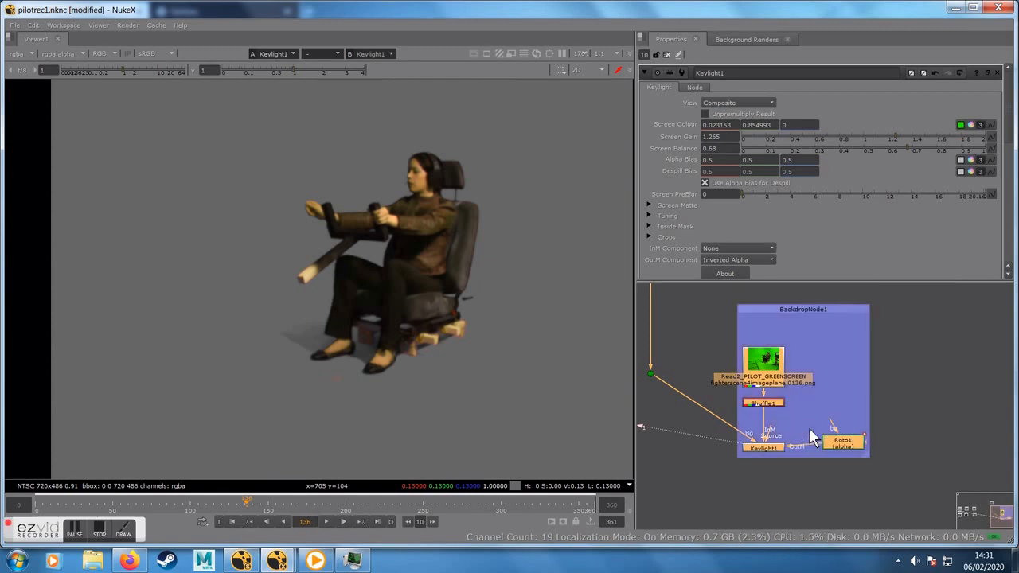
Step: Rename the backdrop around the pilot nodes to Chromakey_footage and label it KEYER
{"action": "left_click_drag", "start_coordinate": [781, 308], "coordinate": [780, 314]}
{"action": "double_click", "coordinate": [779, 314]}
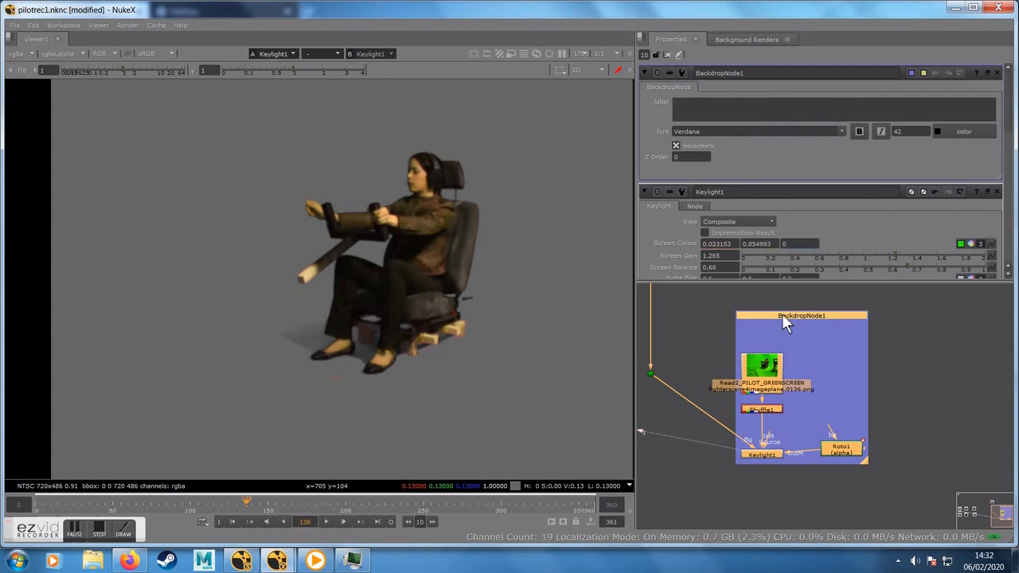
{"action": "double_click", "coordinate": [763, 74]}
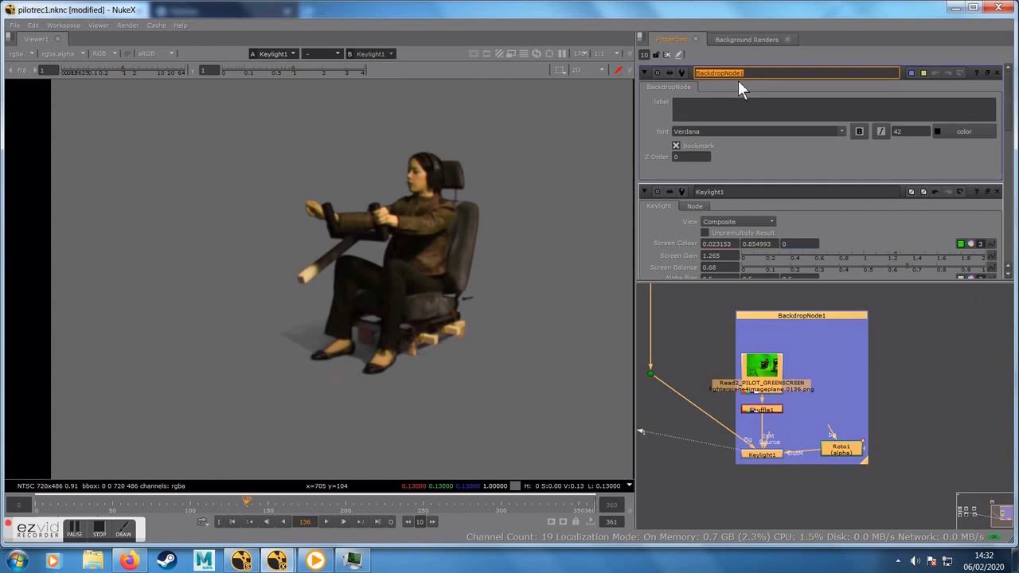
{"action": "type", "text": "Chromakey_footage"}
{"action": "left_click", "coordinate": [692, 111]}
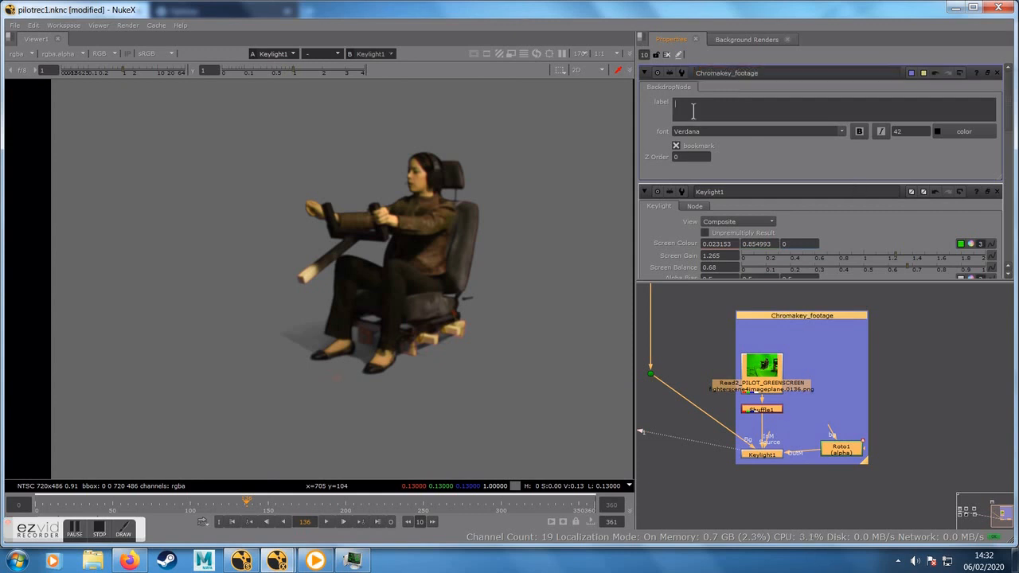
{"action": "type", "text": "KEYER"}
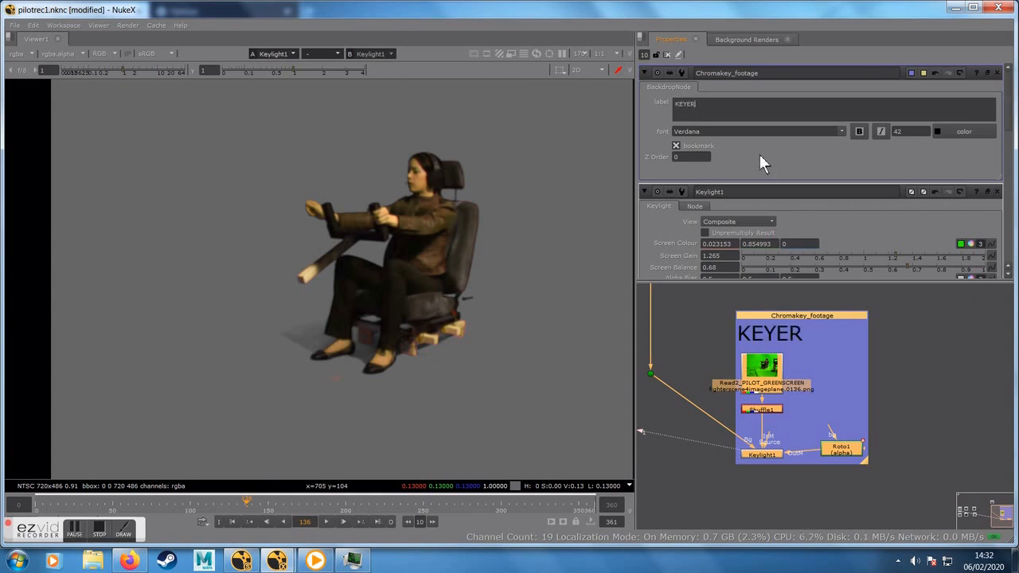
{"action": "left_click", "coordinate": [923, 318]}
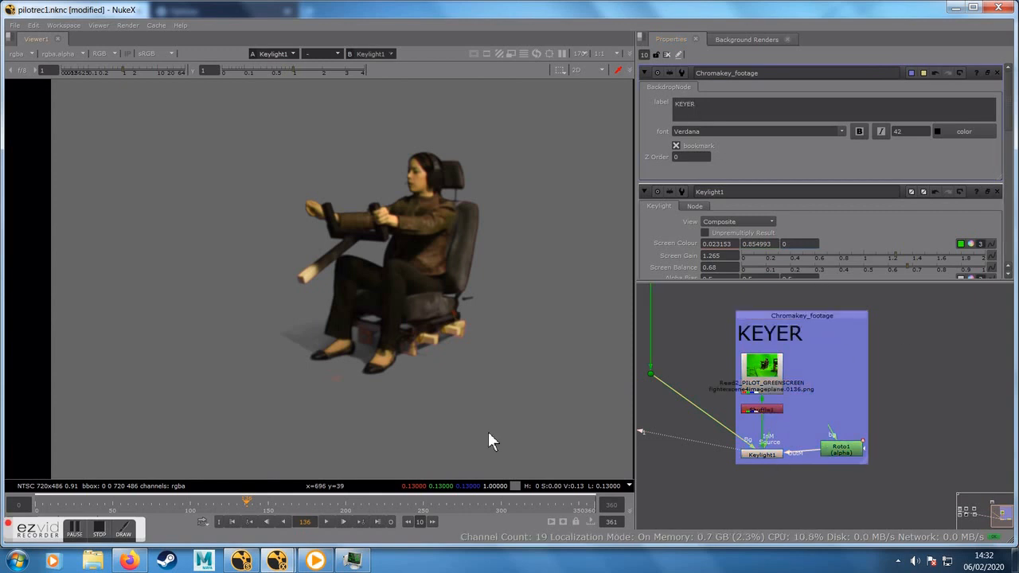
{"action": "left_click", "coordinate": [96, 530]}
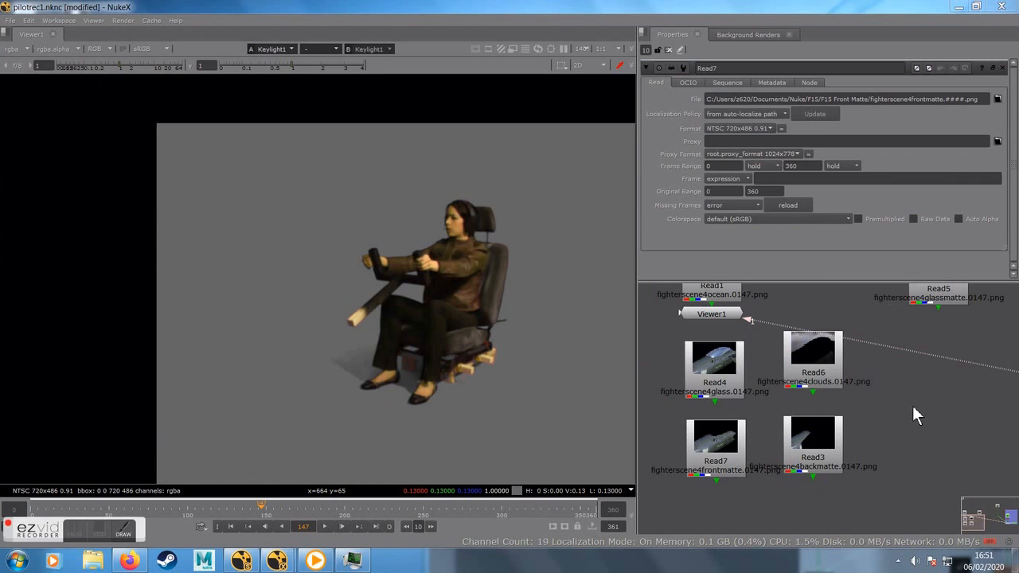
Step: View the Read7 front matte and the Read3 back matte in turn, scrubbing the back matte to frame 291
{"action": "scroll", "coordinate": [911, 405], "scroll_direction": "down", "scroll_amount": 3}
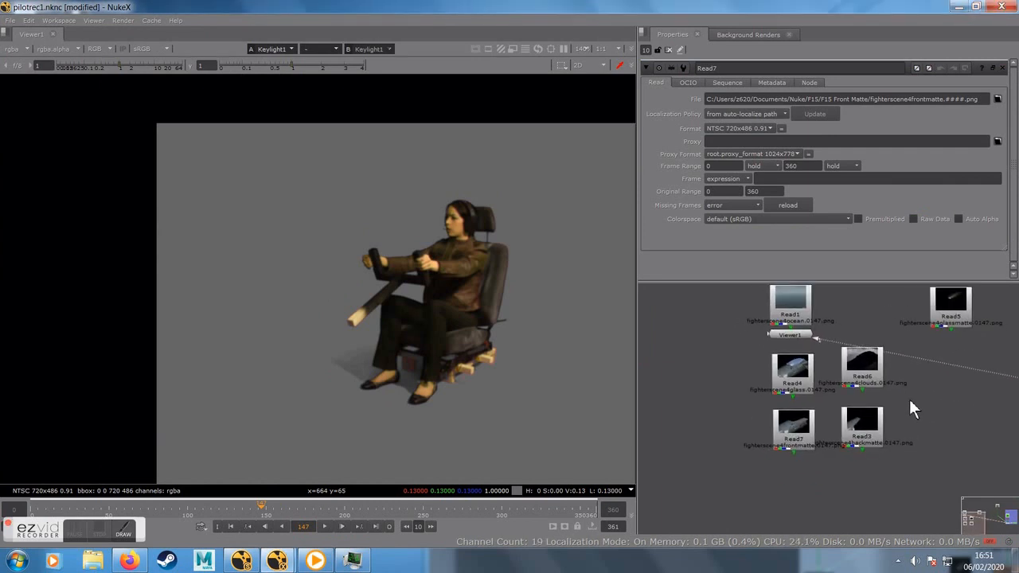
{"action": "scroll", "coordinate": [909, 399], "scroll_direction": "up", "scroll_amount": 5}
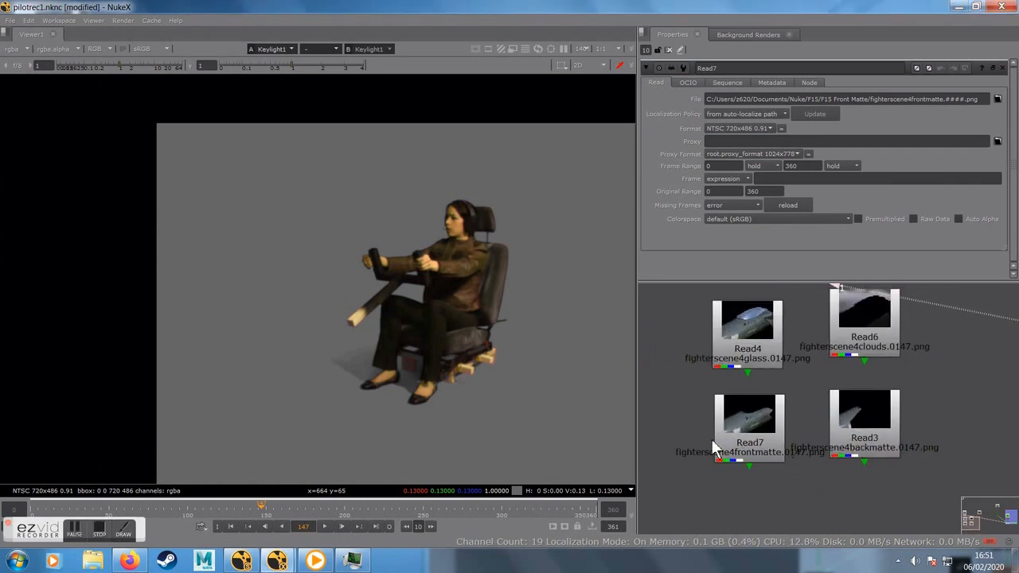
{"action": "left_click", "coordinate": [732, 434]}
{"action": "key", "text": "1"}
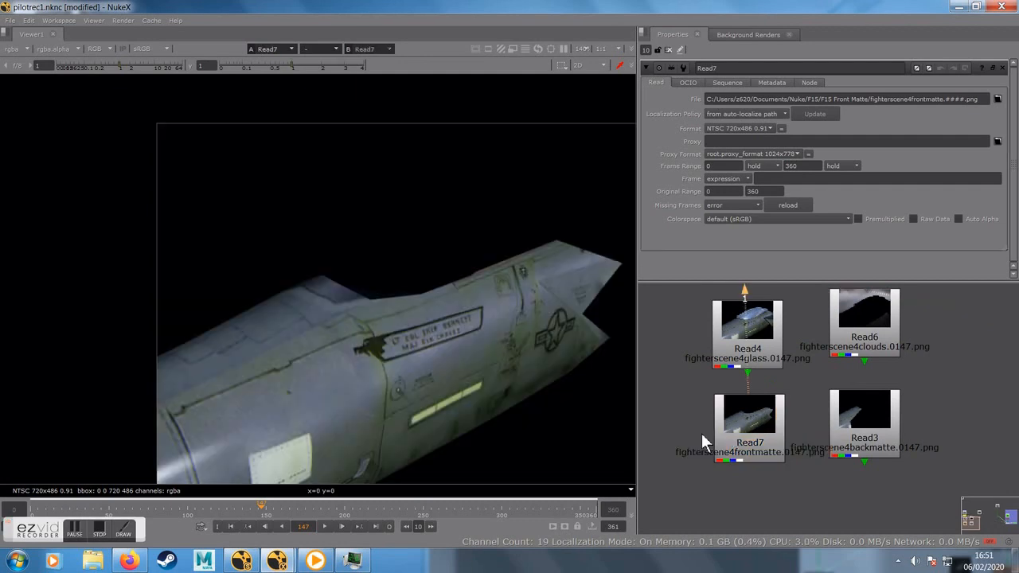
{"action": "left_click", "coordinate": [866, 440]}
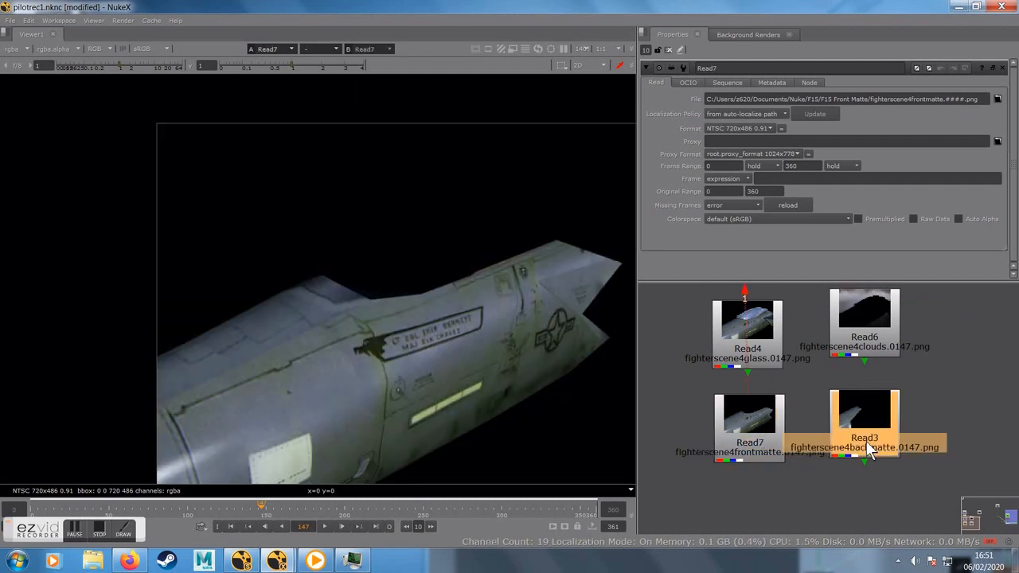
{"action": "key", "text": "1"}
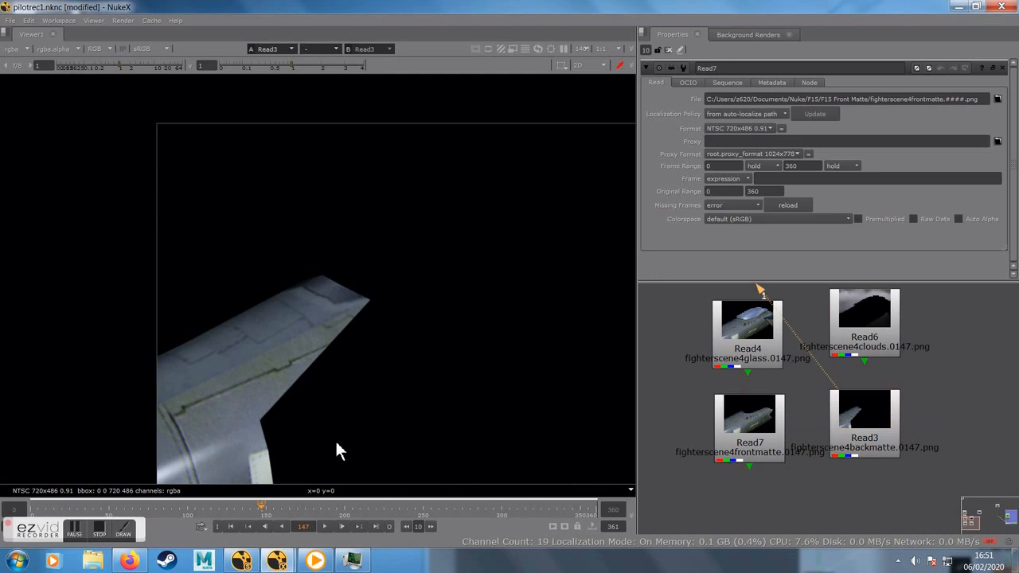
{"action": "left_click_drag", "start_coordinate": [267, 513], "coordinate": [488, 500]}
Step: Move the Read7 front matte and Read3 back matte nodes together below the KEYER backdrop, then space them farther apart
{"action": "middle_click_drag", "start_coordinate": [929, 437], "coordinate": [859, 464]}
{"action": "scroll", "coordinate": [868, 433], "scroll_direction": "down", "scroll_amount": 3}
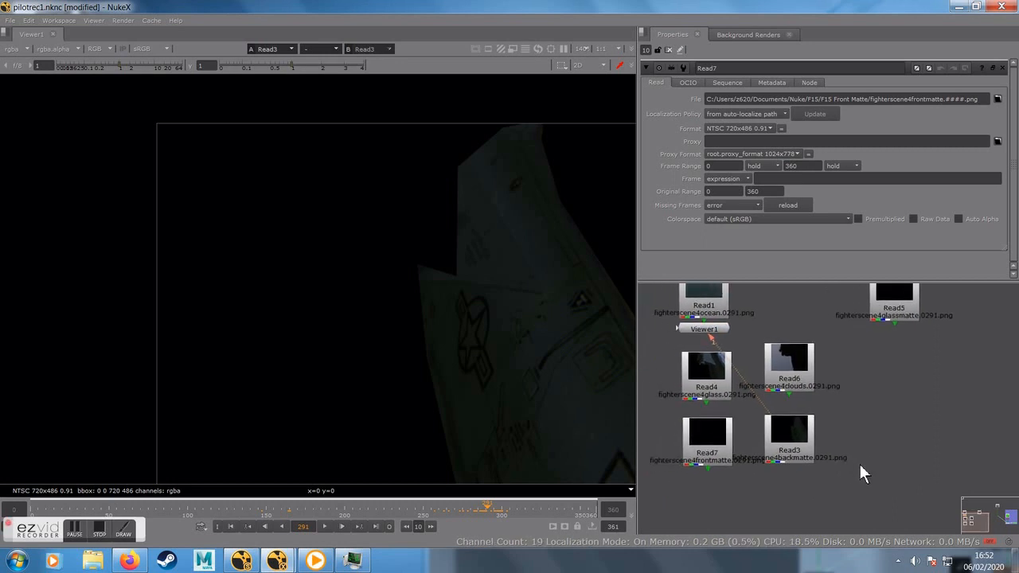
{"action": "left_click_drag", "start_coordinate": [845, 413], "coordinate": [964, 430]}
{"action": "middle_click_drag", "start_coordinate": [932, 464], "coordinate": [624, 460]}
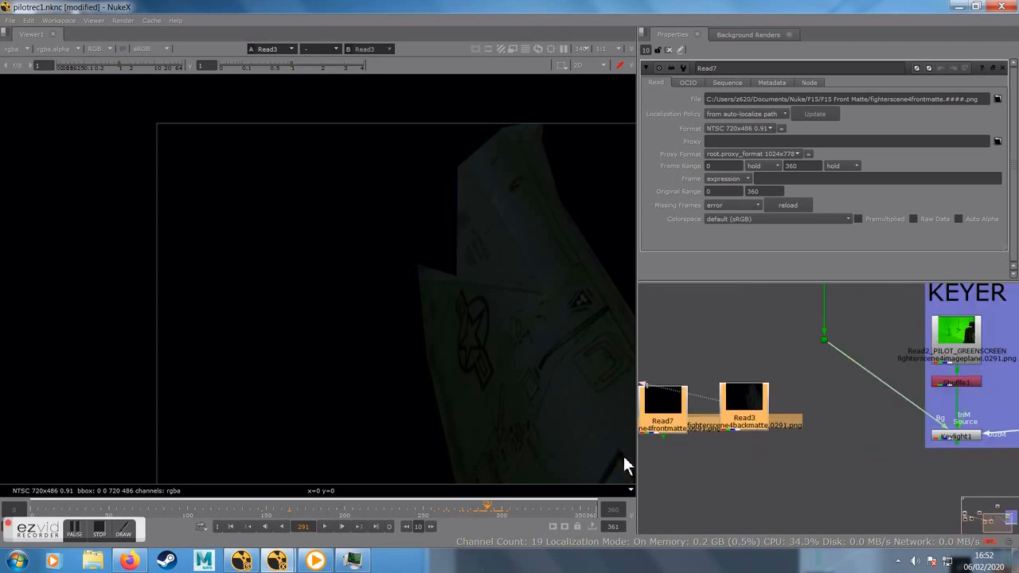
{"action": "left_click_drag", "start_coordinate": [753, 408], "coordinate": [934, 465]}
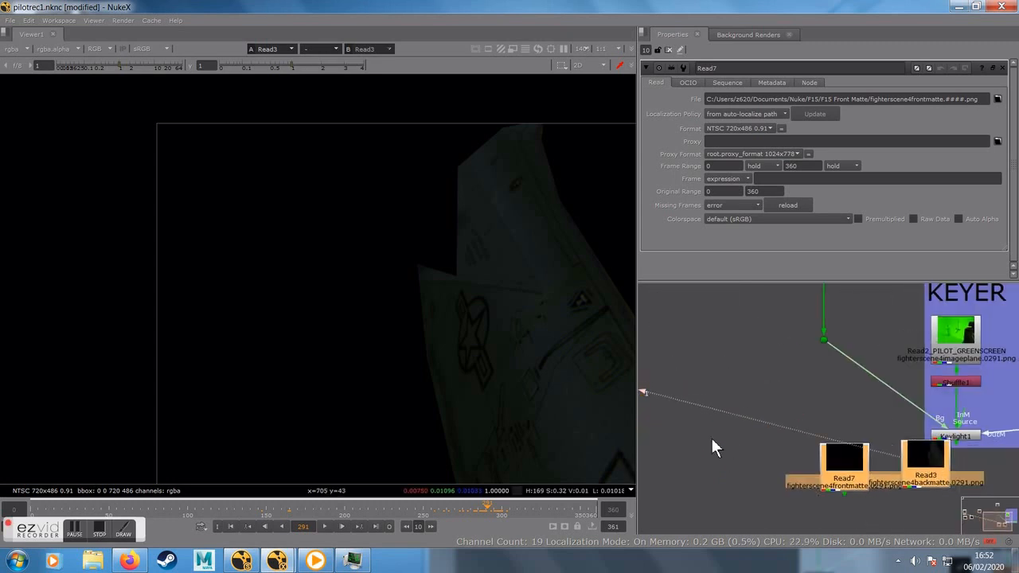
{"action": "middle_click_drag", "start_coordinate": [863, 507], "coordinate": [710, 437]}
{"action": "left_click_drag", "start_coordinate": [756, 389], "coordinate": [876, 468]}
{"action": "middle_click_drag", "start_coordinate": [876, 411], "coordinate": [782, 353]}
{"action": "left_click_drag", "start_coordinate": [816, 427], "coordinate": [885, 438]}
{"action": "left_click", "coordinate": [908, 389]}
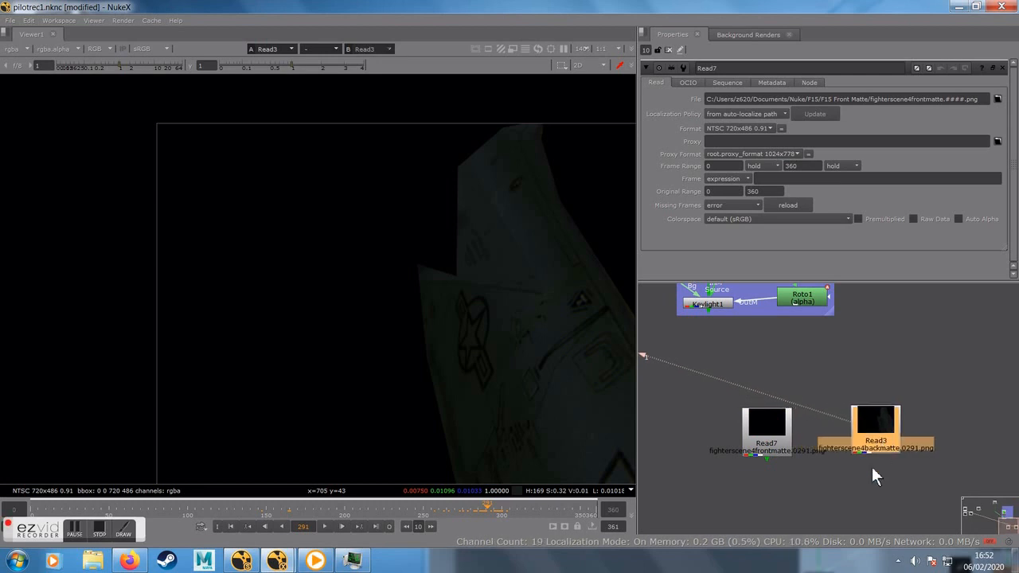
Step: Space out Read7 and Read3, then merge the Read3 back matte over the Keylight1 output with a new Merge node
{"action": "left_click_drag", "start_coordinate": [756, 434], "coordinate": [757, 442]}
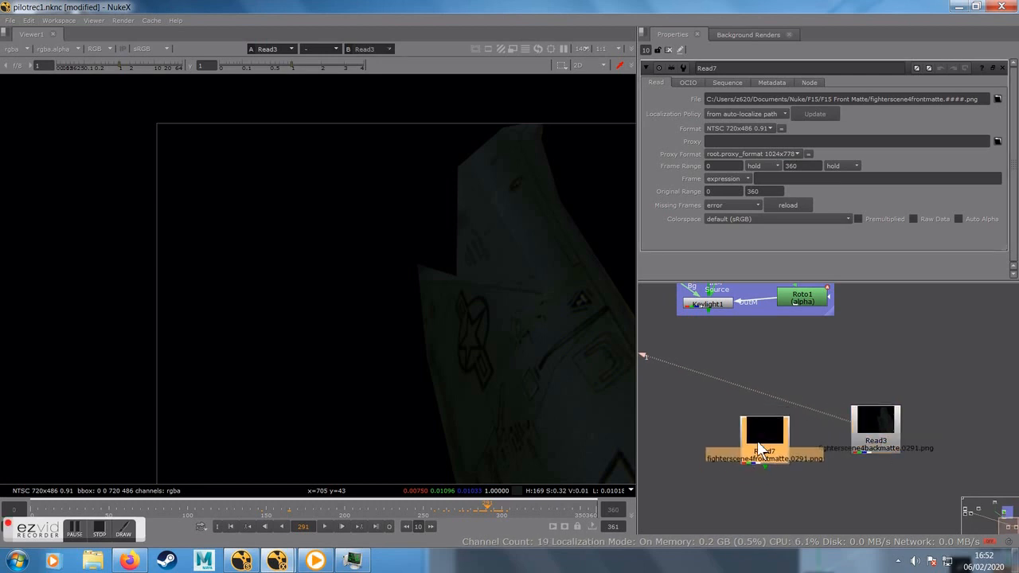
{"action": "left_click_drag", "start_coordinate": [876, 430], "coordinate": [899, 447]}
{"action": "double_click", "coordinate": [907, 449]}
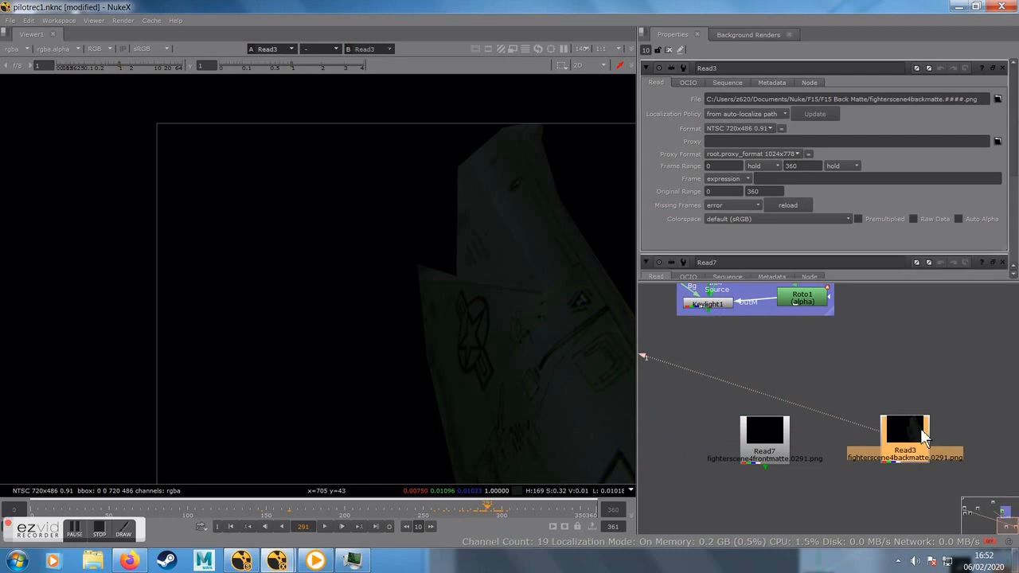
{"action": "key", "text": "m"}
{"action": "left_click_drag", "start_coordinate": [966, 436], "coordinate": [706, 308]}
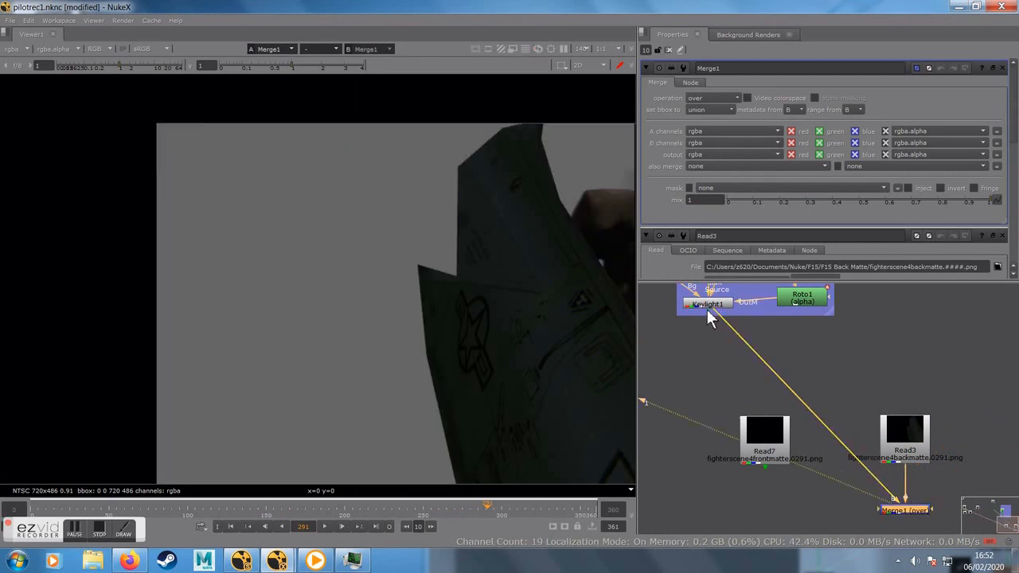
Step: Review the merged back matte and pilot at several frames from 92 through 153 to 310
{"action": "left_click", "coordinate": [175, 508]}
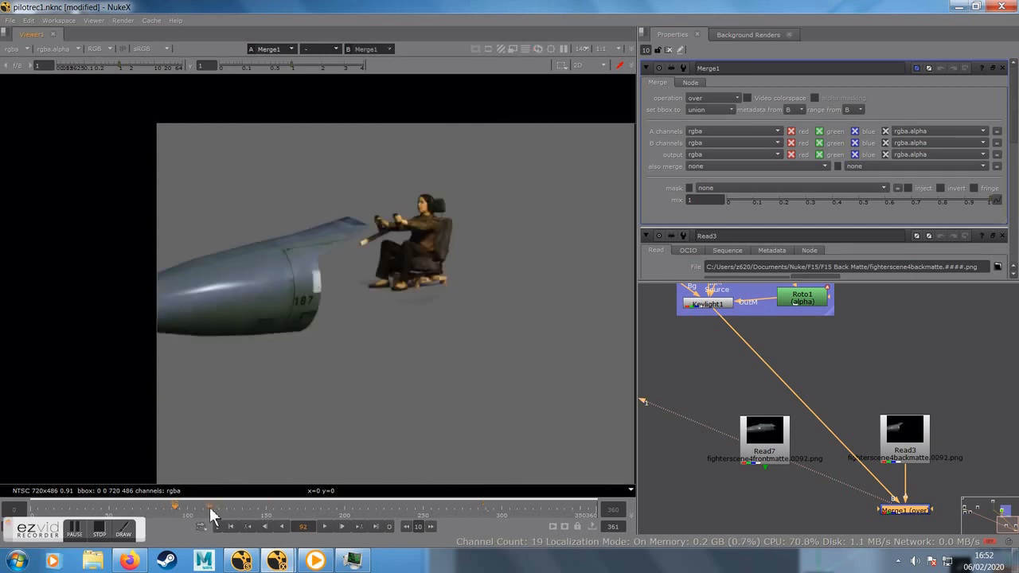
{"action": "left_click", "coordinate": [271, 510]}
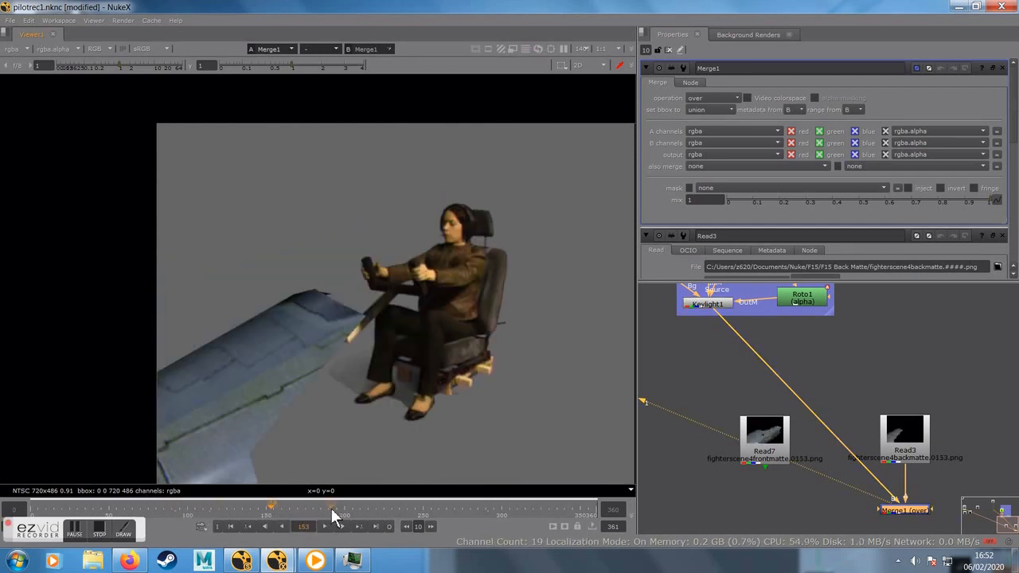
{"action": "left_click", "coordinate": [331, 507]}
{"action": "left_click", "coordinate": [460, 509]}
{"action": "left_click_drag", "start_coordinate": [465, 510], "coordinate": [478, 505]}
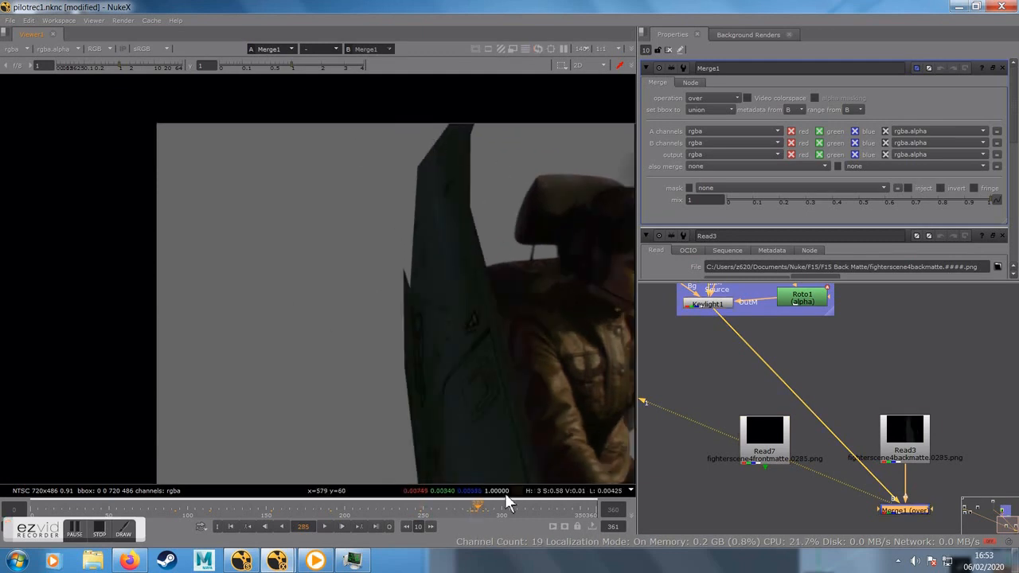
{"action": "left_click_drag", "start_coordinate": [482, 507], "coordinate": [517, 507]}
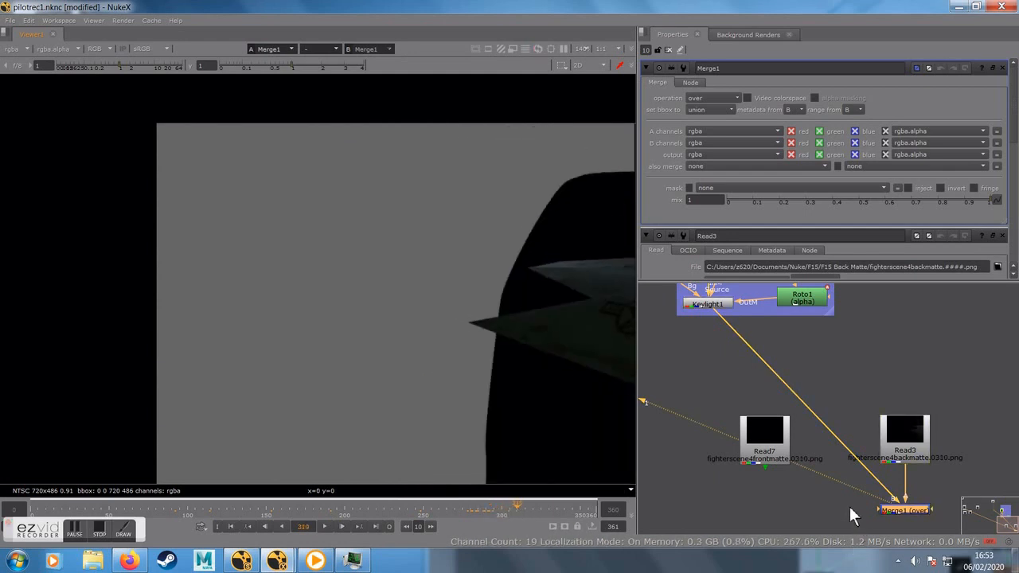
{"action": "middle_click_drag", "start_coordinate": [849, 508], "coordinate": [803, 455]}
Step: At frame 259, set the Merge1 mix to 0 and set a key on it
{"action": "left_click_drag", "start_coordinate": [497, 507], "coordinate": [437, 516]}
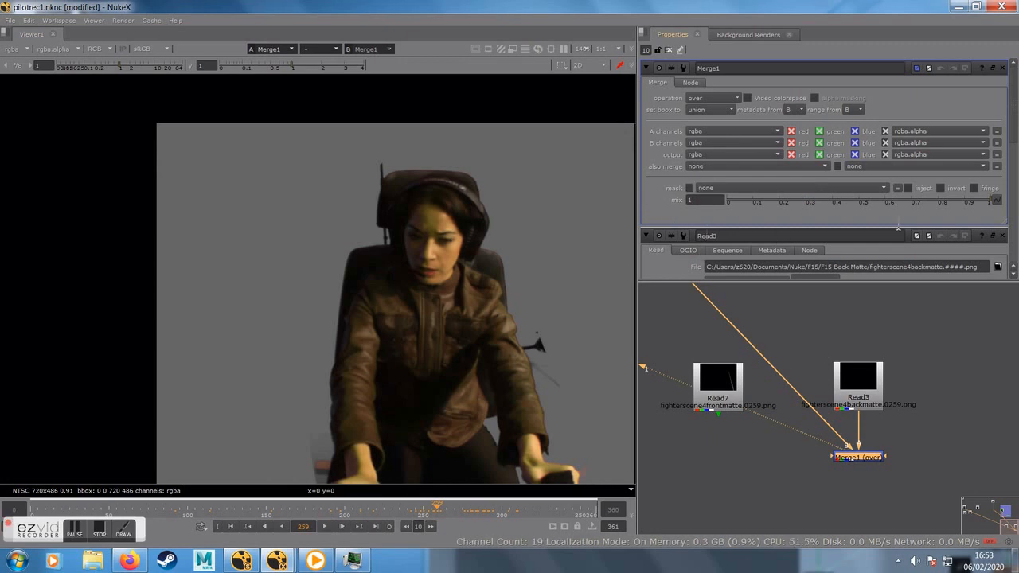
{"action": "left_click_drag", "start_coordinate": [987, 204], "coordinate": [719, 203]}
{"action": "right_click", "coordinate": [709, 201]}
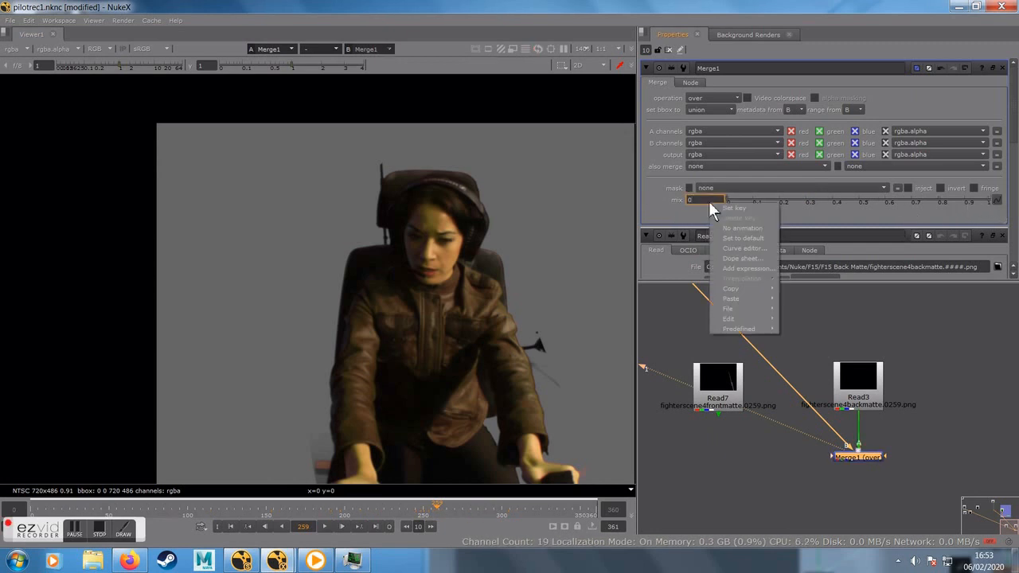
{"action": "left_click", "coordinate": [735, 207]}
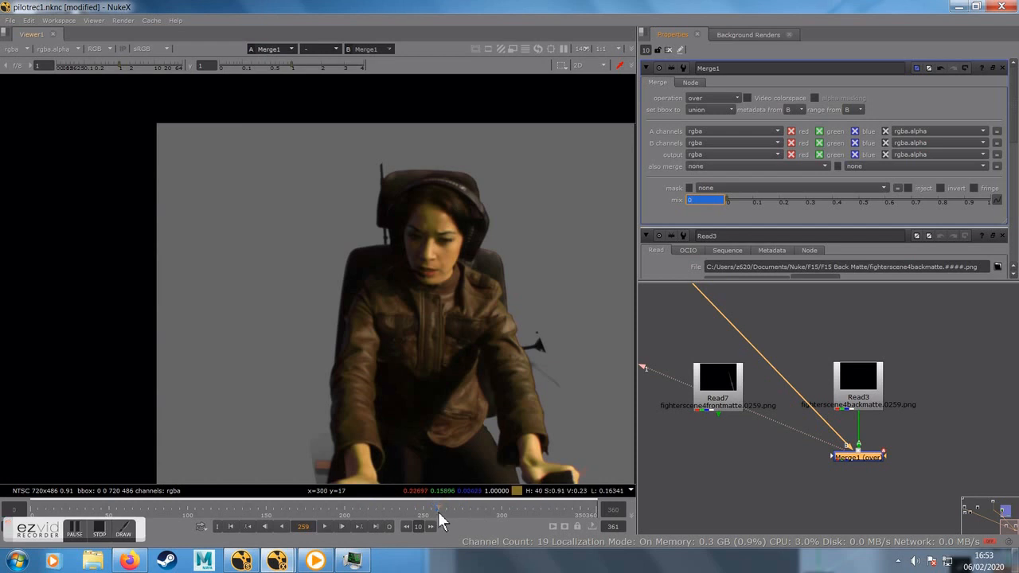
Step: At frame 261, set the Merge1 mix to 1, then check the back matte at frame 273
{"action": "left_click_drag", "start_coordinate": [435, 507], "coordinate": [440, 507]}
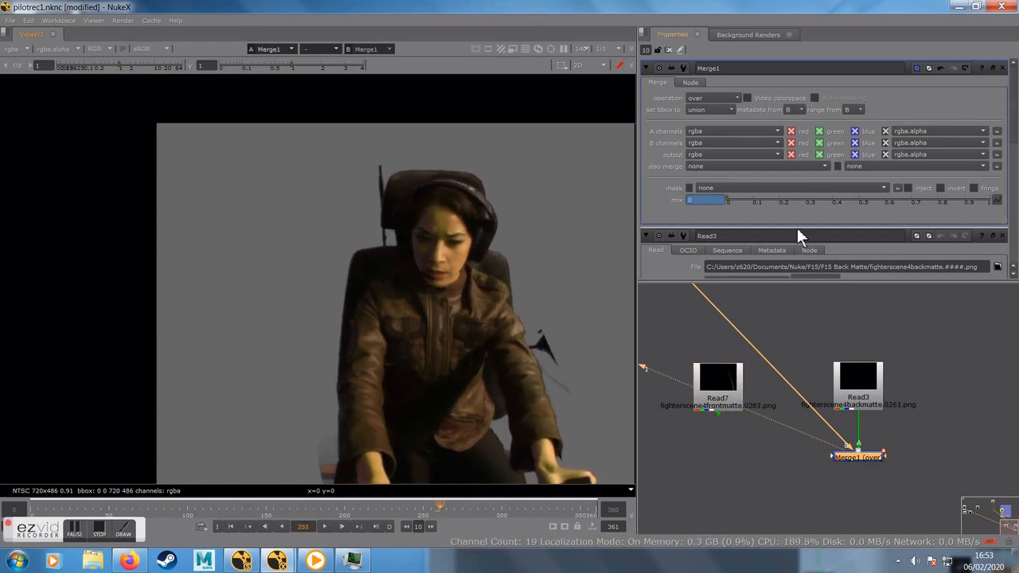
{"action": "left_click_drag", "start_coordinate": [730, 197], "coordinate": [1017, 206]}
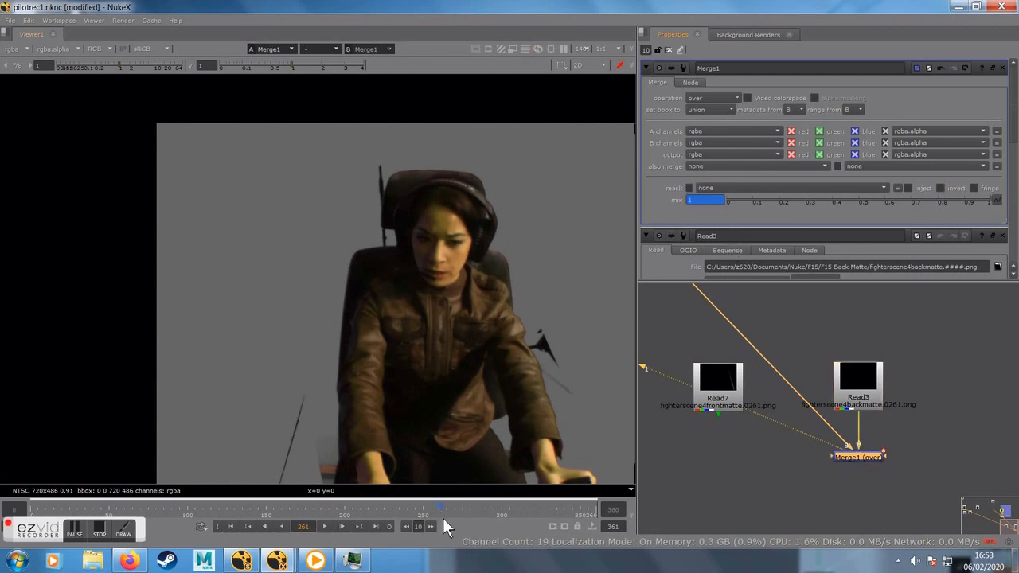
{"action": "mouse_move", "coordinate": [439, 506]}
{"action": "left_mouse_down"}
{"action": "mouse_move", "coordinate": [159, 515]}
{"action": "mouse_move", "coordinate": [462, 525]}
{"action": "mouse_move", "coordinate": [508, 516]}
{"action": "mouse_move", "coordinate": [456, 517]}
{"action": "mouse_move", "coordinate": [488, 511]}
{"action": "mouse_move", "coordinate": [459, 508]}
{"action": "left_mouse_up"}
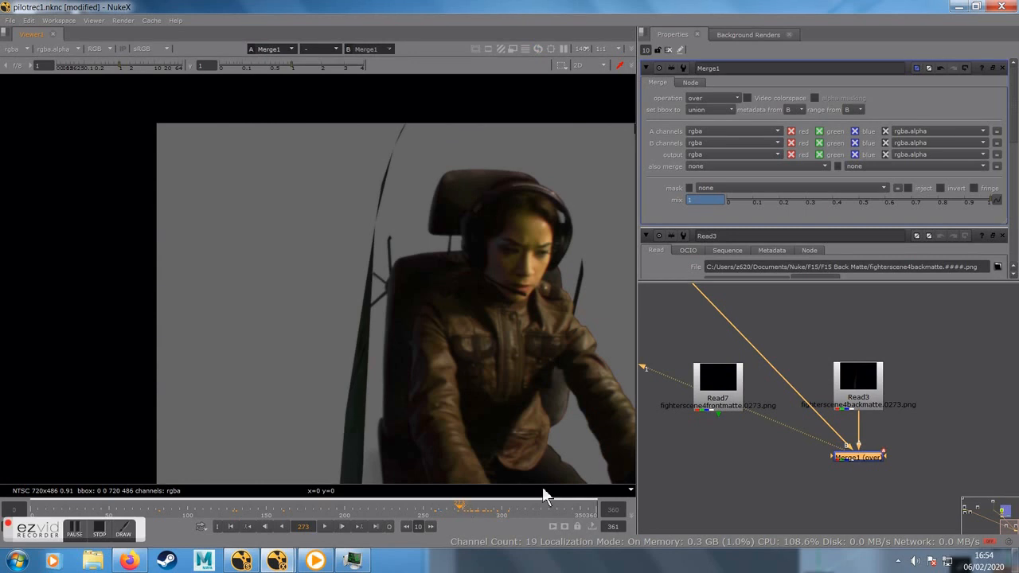
{"action": "middle_click_drag", "start_coordinate": [771, 463], "coordinate": [748, 415]}
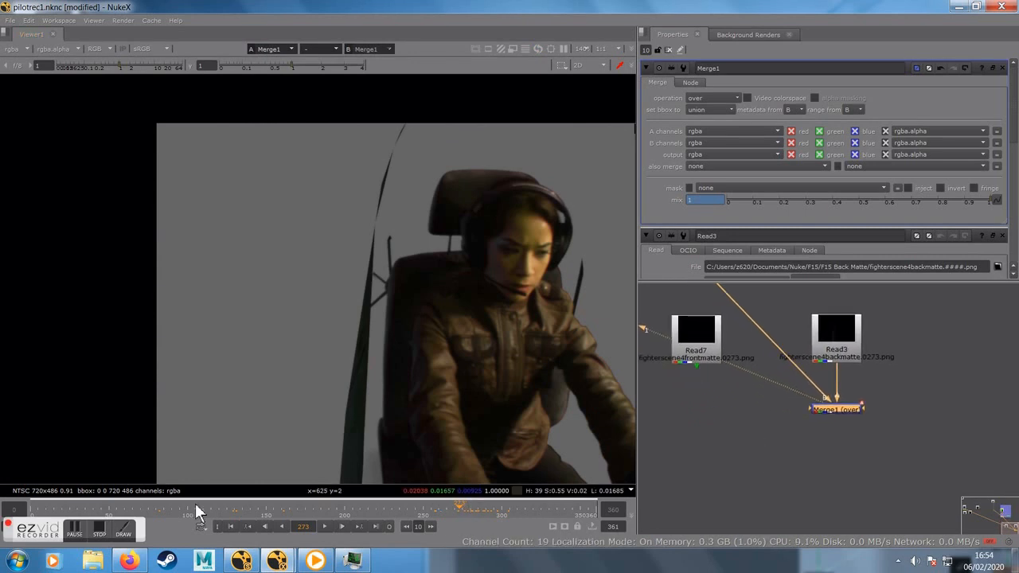
Step: Go to frame 153 and move the Read7 front matte node to the other side of Read3
{"action": "left_click", "coordinate": [269, 507]}
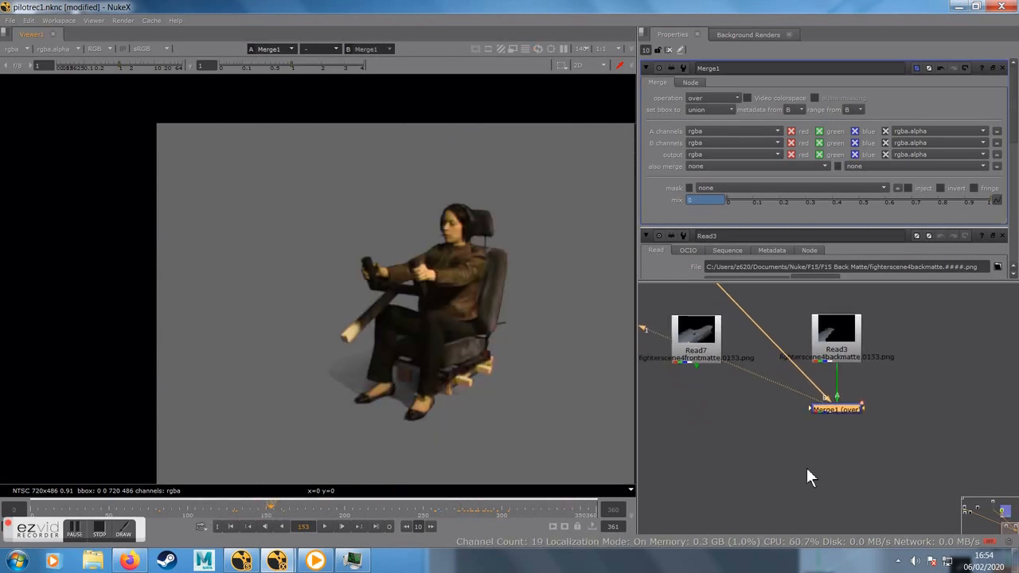
{"action": "left_click_drag", "start_coordinate": [704, 350], "coordinate": [960, 377]}
{"action": "middle_click_drag", "start_coordinate": [862, 450], "coordinate": [813, 455]}
{"action": "left_click_drag", "start_coordinate": [876, 384], "coordinate": [895, 387]}
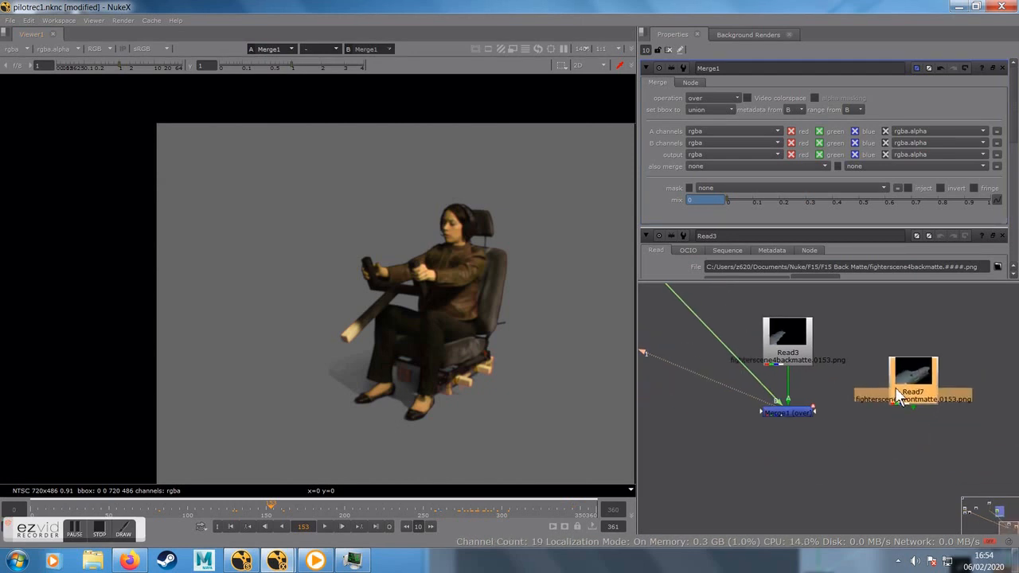
Step: Merge the Read7 front matte over Merge1 with a new Merge node, view it and check the composite across frames, stopping at 151
{"action": "key", "text": "m"}
{"action": "left_click_drag", "start_coordinate": [989, 387], "coordinate": [913, 489]}
{"action": "left_click_drag", "start_coordinate": [905, 470], "coordinate": [787, 415]}
{"action": "mouse_move", "coordinate": [897, 486]}
{"action": "left_mouse_down"}
{"action": "mouse_move", "coordinate": [920, 485]}
{"action": "mouse_move", "coordinate": [909, 488]}
{"action": "left_mouse_up"}
{"action": "key", "text": "1"}
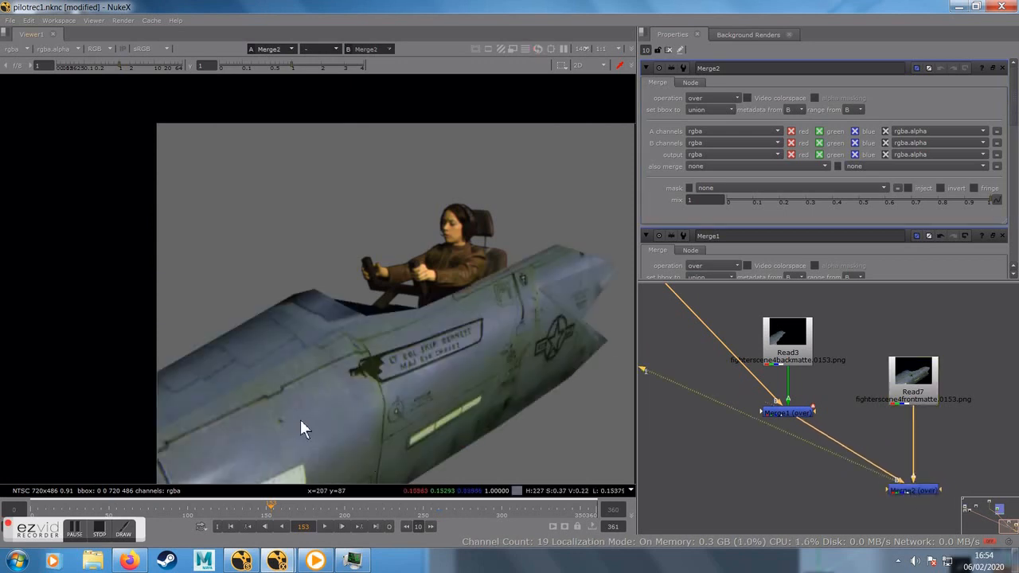
{"action": "left_click_drag", "start_coordinate": [290, 513], "coordinate": [457, 509]}
{"action": "left_click", "coordinate": [311, 508]}
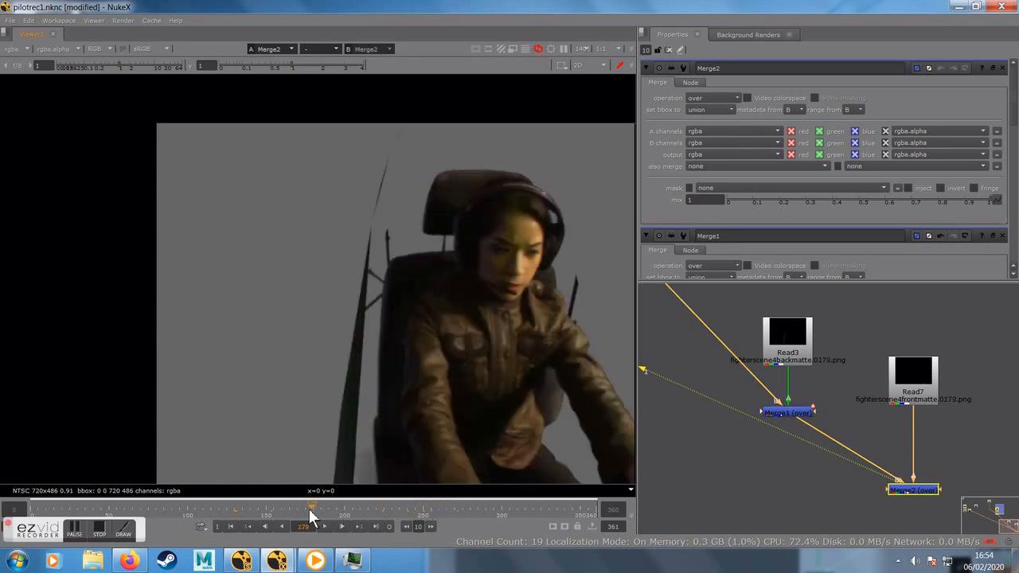
{"action": "left_click_drag", "start_coordinate": [292, 508], "coordinate": [267, 506]}
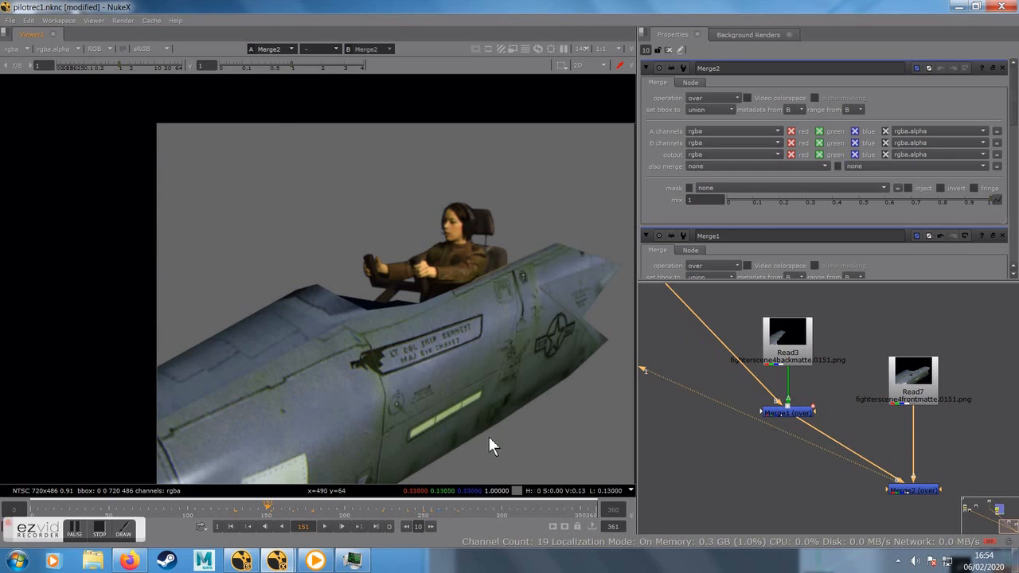
Step: Raise the Read7 node slightly and insert another Merge node between it and Merge2
{"action": "left_click_drag", "start_coordinate": [937, 393], "coordinate": [919, 378]}
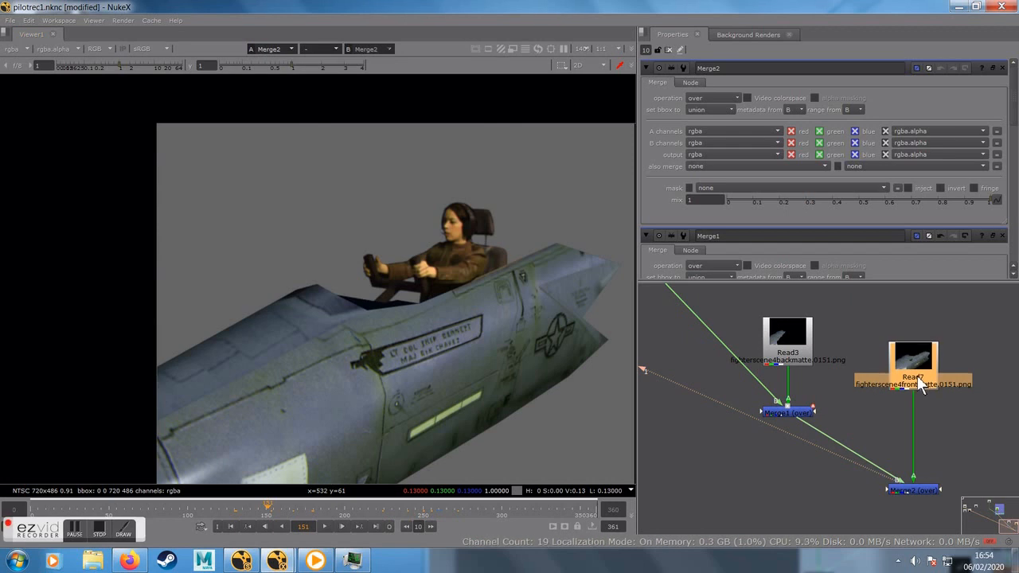
{"action": "key", "text": "m"}
{"action": "left_click_drag", "start_coordinate": [995, 367], "coordinate": [933, 432]}
{"action": "scroll", "coordinate": [949, 428], "scroll_direction": "down", "scroll_amount": 3}
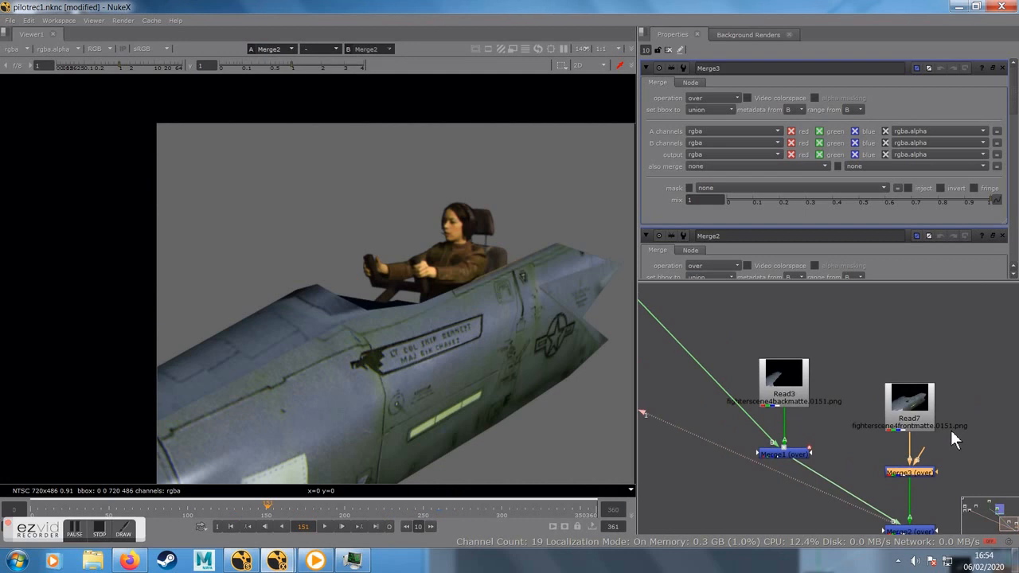
Step: Open the Roto1 properties and connect the free input of the Merge3 node to Roto1 in the KEYER backdrop
{"action": "left_click", "coordinate": [760, 295]}
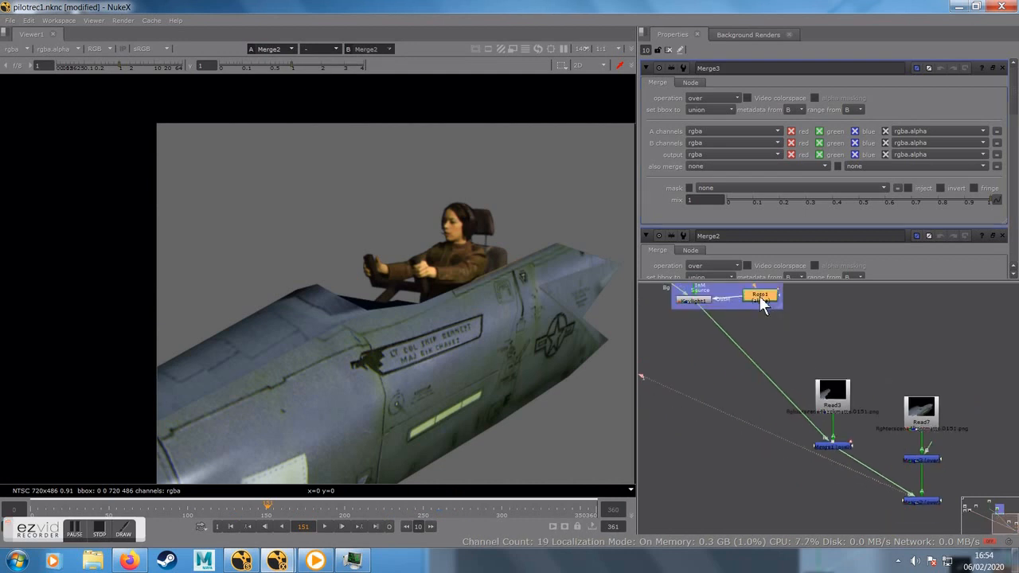
{"action": "left_click_drag", "start_coordinate": [759, 296], "coordinate": [759, 301]}
{"action": "middle_click_drag", "start_coordinate": [841, 366], "coordinate": [840, 401]}
{"action": "double_click", "coordinate": [757, 332]}
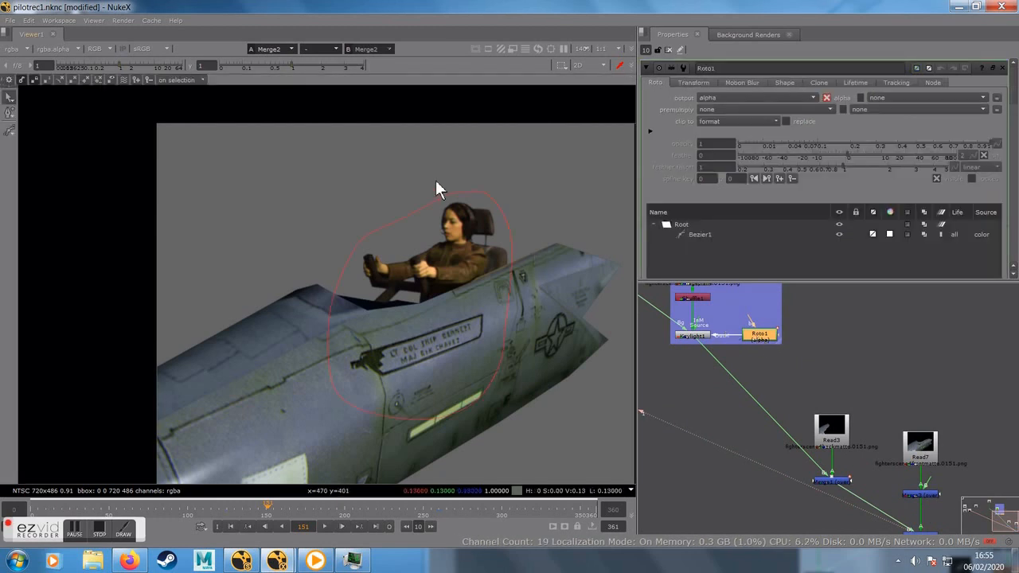
{"action": "middle_click_drag", "start_coordinate": [824, 348], "coordinate": [812, 325]}
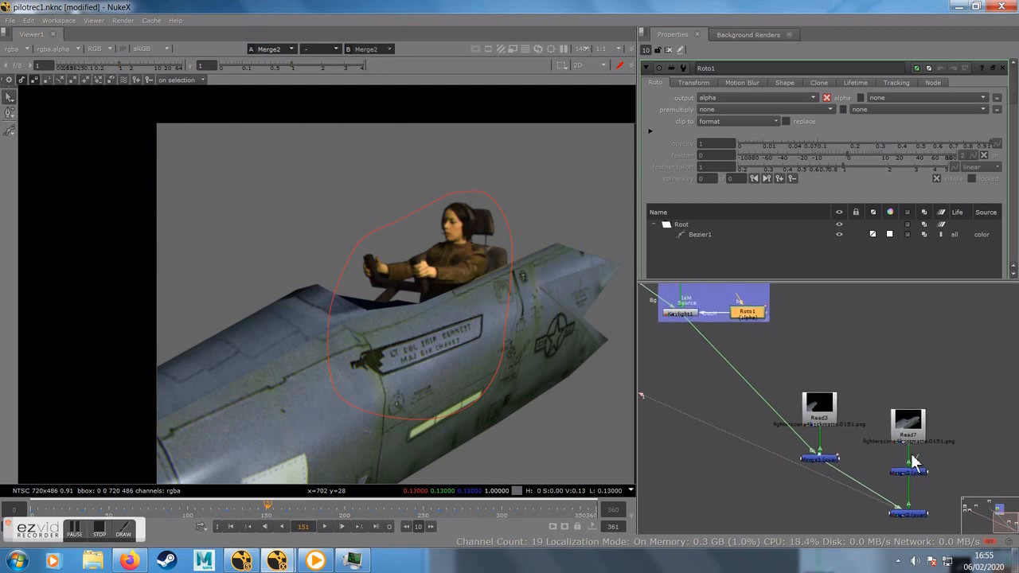
{"action": "left_click_drag", "start_coordinate": [912, 459], "coordinate": [745, 314]}
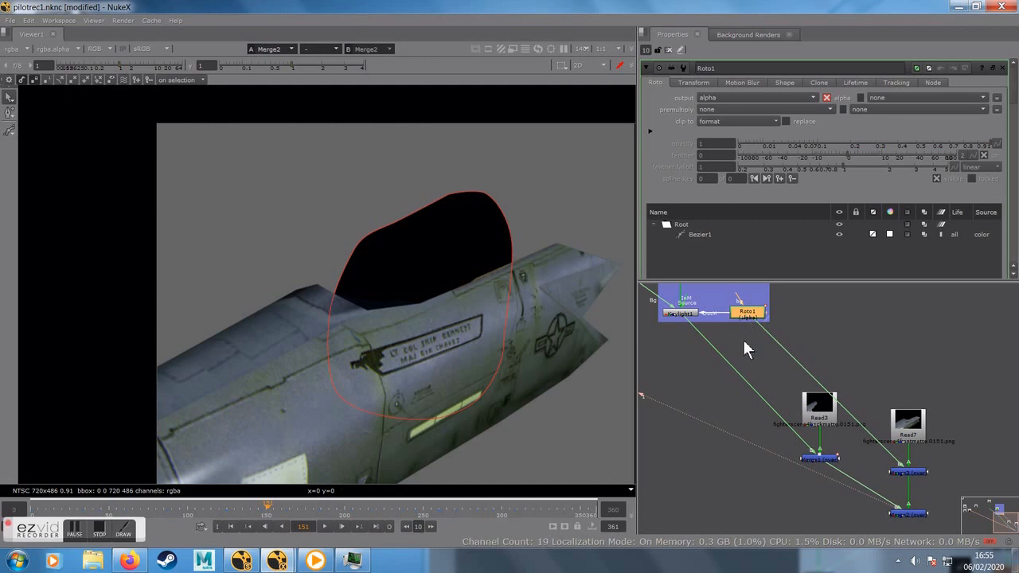
Step: View the Merge3 node and set its operation to min
{"action": "left_click", "coordinate": [910, 477]}
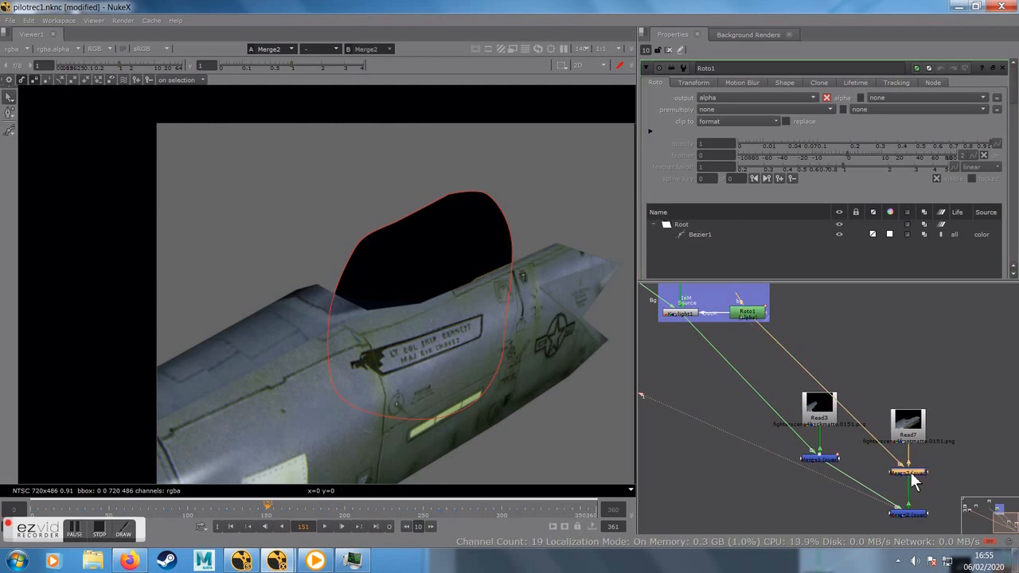
{"action": "double_click", "coordinate": [912, 475]}
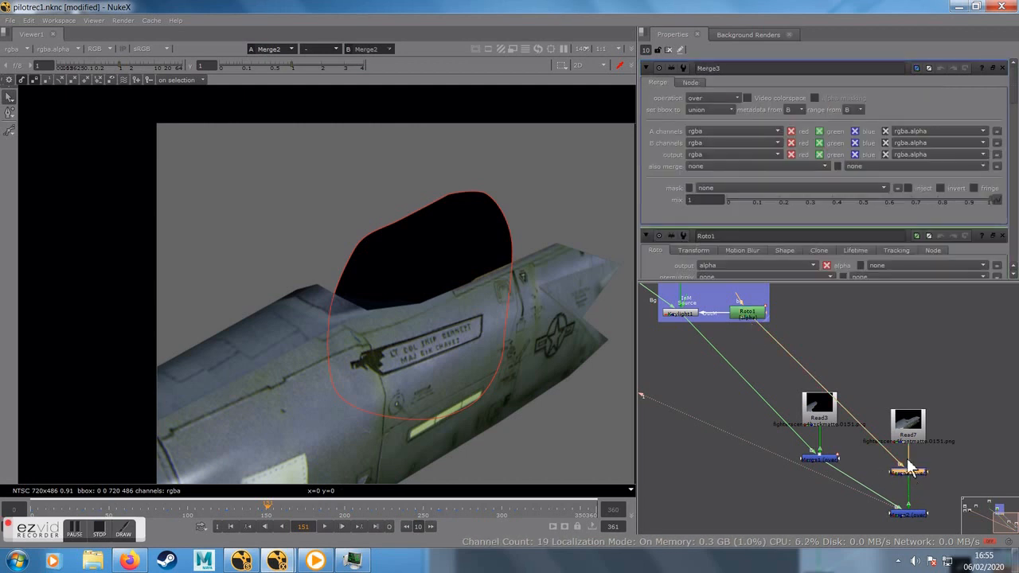
{"action": "key", "text": "1"}
{"action": "left_click", "coordinate": [910, 476]}
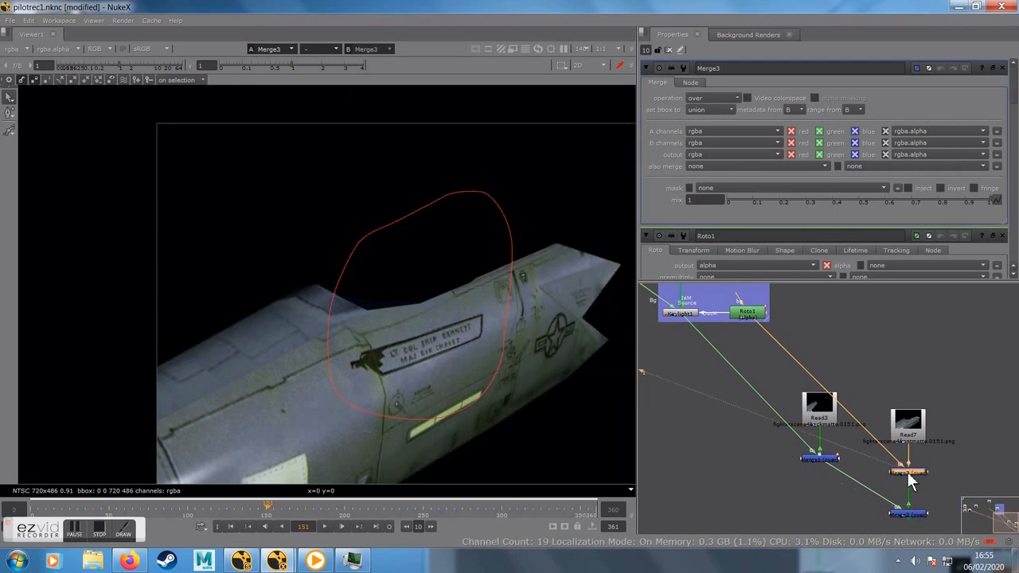
{"action": "left_click", "coordinate": [703, 99]}
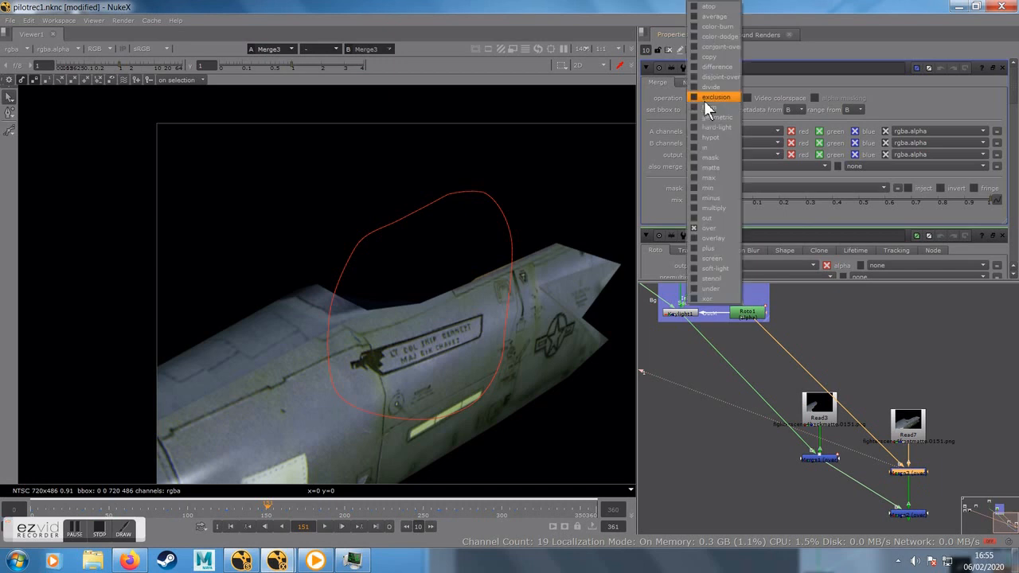
{"action": "left_click", "coordinate": [705, 188]}
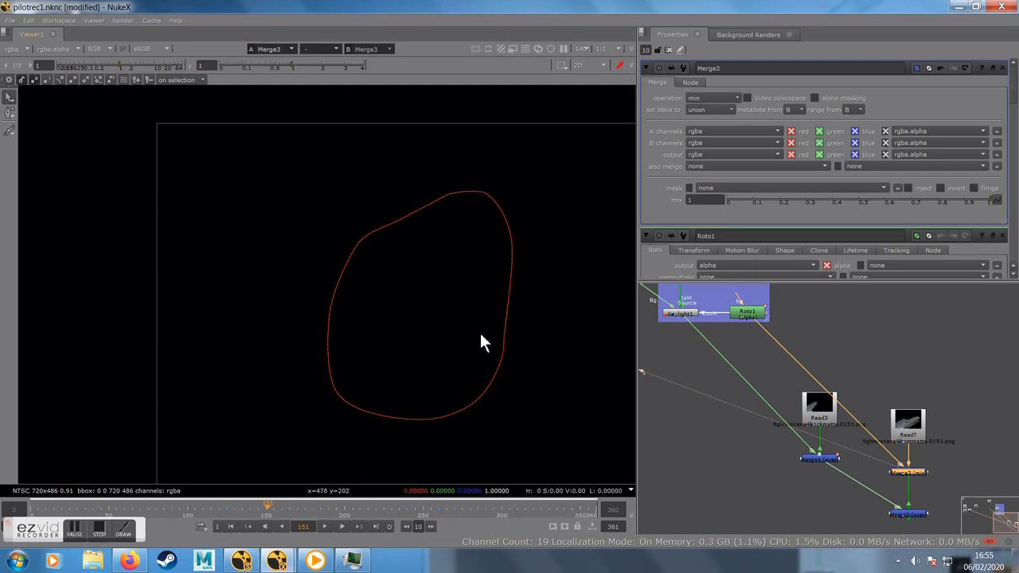
Step: Examine the alpha of Merge3, then view the Merge2 output in alpha and in colour
{"action": "key", "text": "a"}
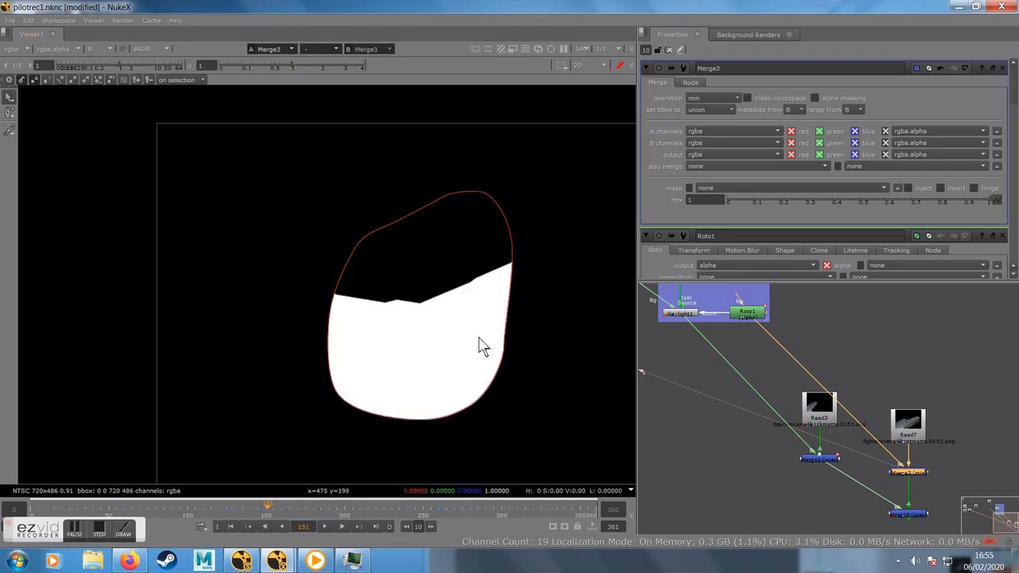
{"action": "left_click", "coordinate": [908, 514]}
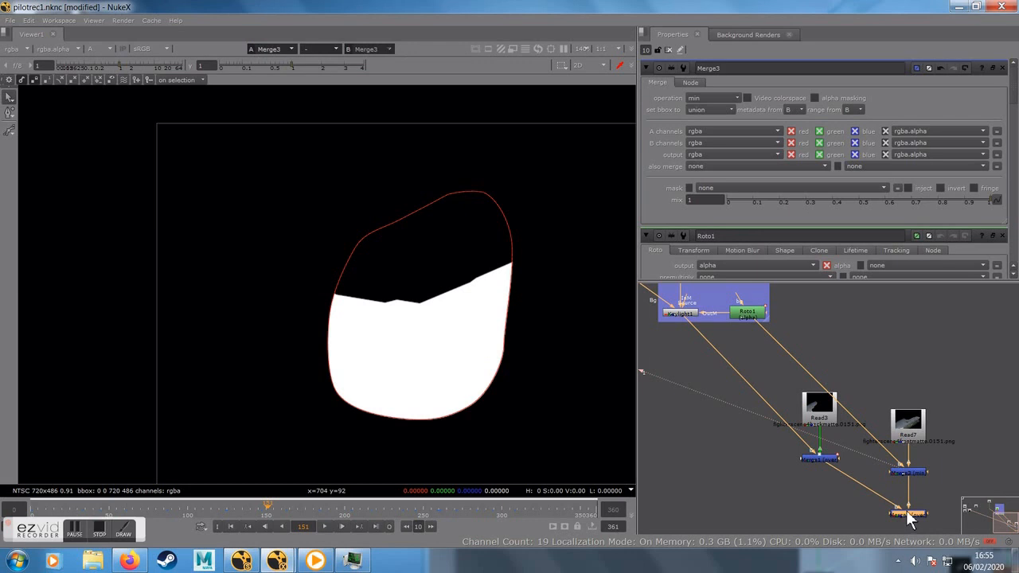
{"action": "key", "text": "1"}
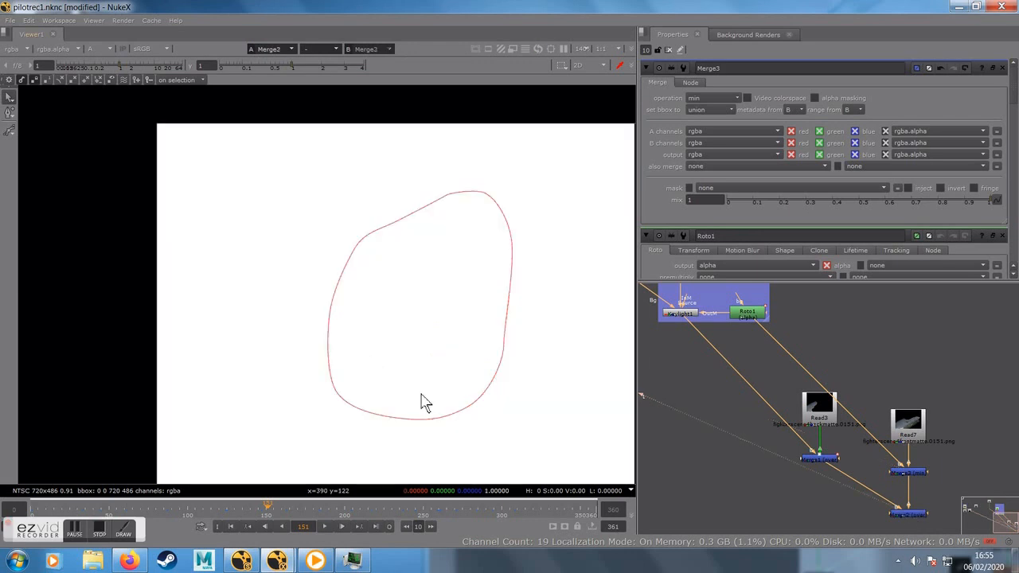
{"action": "key", "text": "a"}
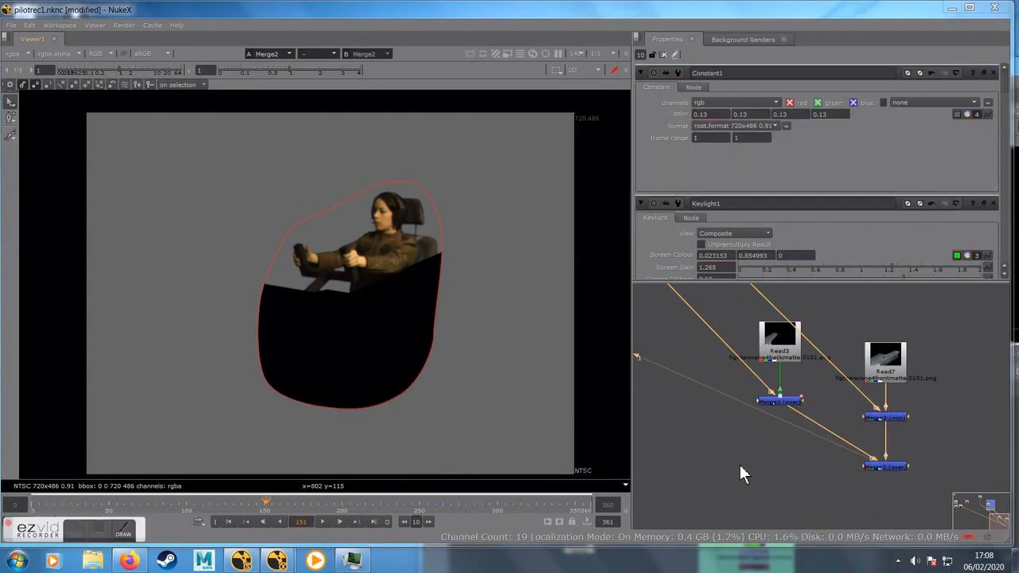
{"action": "middle_click_drag", "start_coordinate": [740, 405], "coordinate": [789, 484]}
{"action": "middle_click_drag", "start_coordinate": [703, 382], "coordinate": [695, 409]}
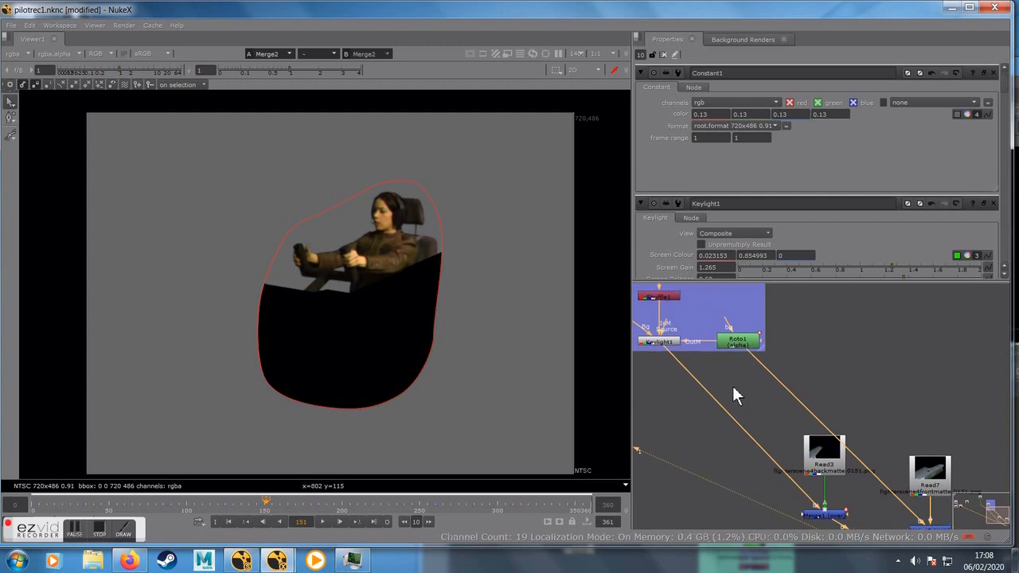
Step: Open the properties of the Roto1 node in the KEYER backdrop
{"action": "middle_click_drag", "start_coordinate": [733, 391], "coordinate": [751, 405]}
{"action": "left_click", "coordinate": [769, 377]}
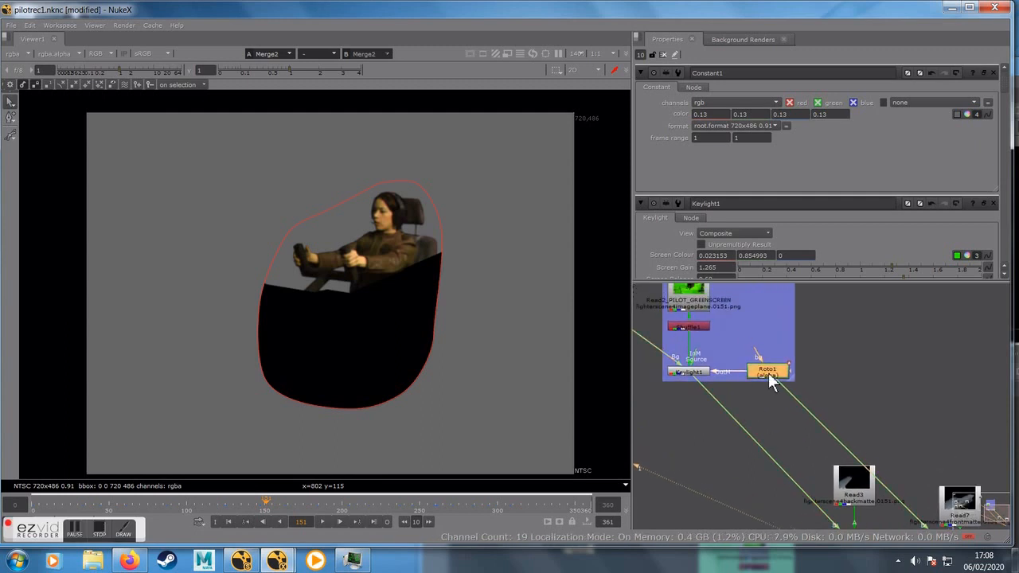
{"action": "double_click", "coordinate": [768, 372]}
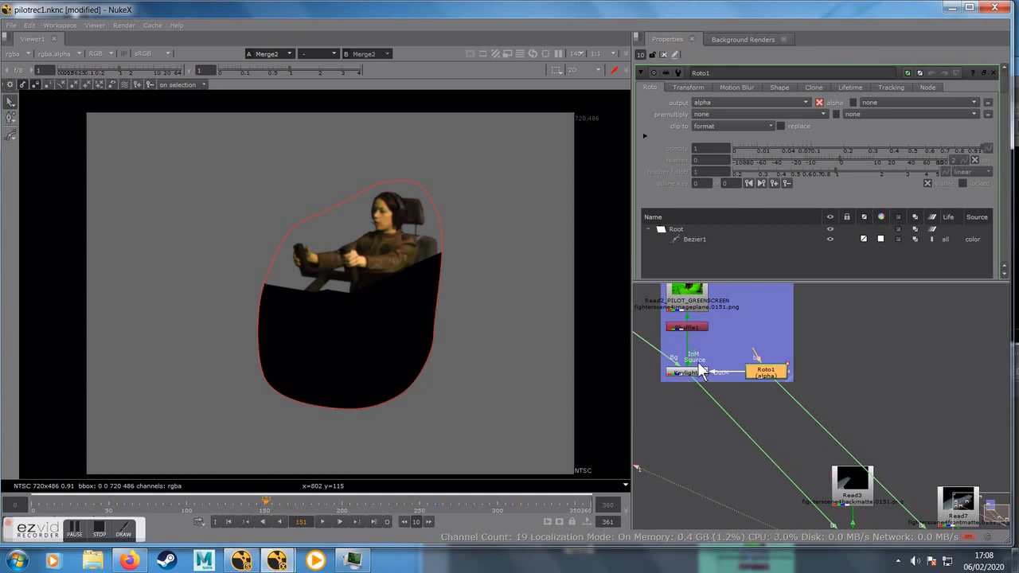
{"action": "middle_click_drag", "start_coordinate": [734, 433], "coordinate": [809, 475]}
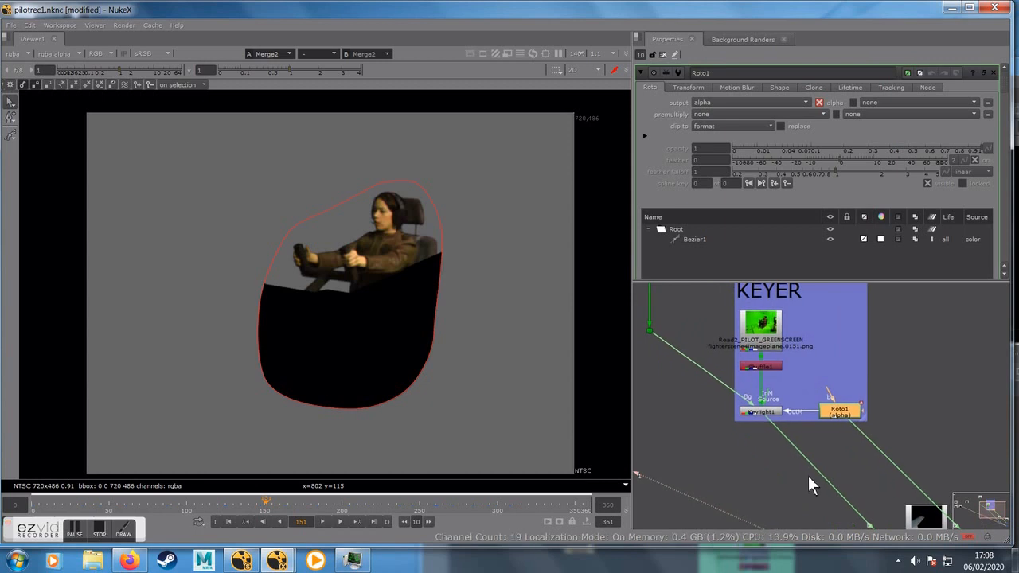
Step: Open the Constant1 properties, compare the composite's alpha and colour, and set the constant's channels to rgba
{"action": "middle_click_drag", "start_coordinate": [694, 350], "coordinate": [736, 446]}
{"action": "double_click", "coordinate": [710, 356]}
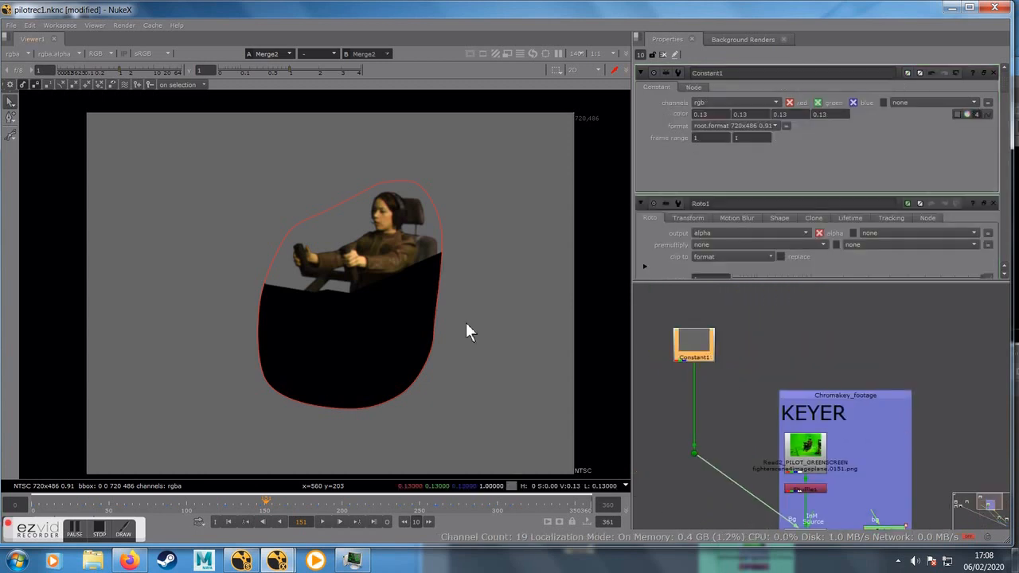
{"action": "key", "text": "a"}
{"action": "key", "text": "a"}
{"action": "left_click", "coordinate": [976, 114]}
{"action": "left_click", "coordinate": [975, 114]}
{"action": "left_click", "coordinate": [828, 114]}
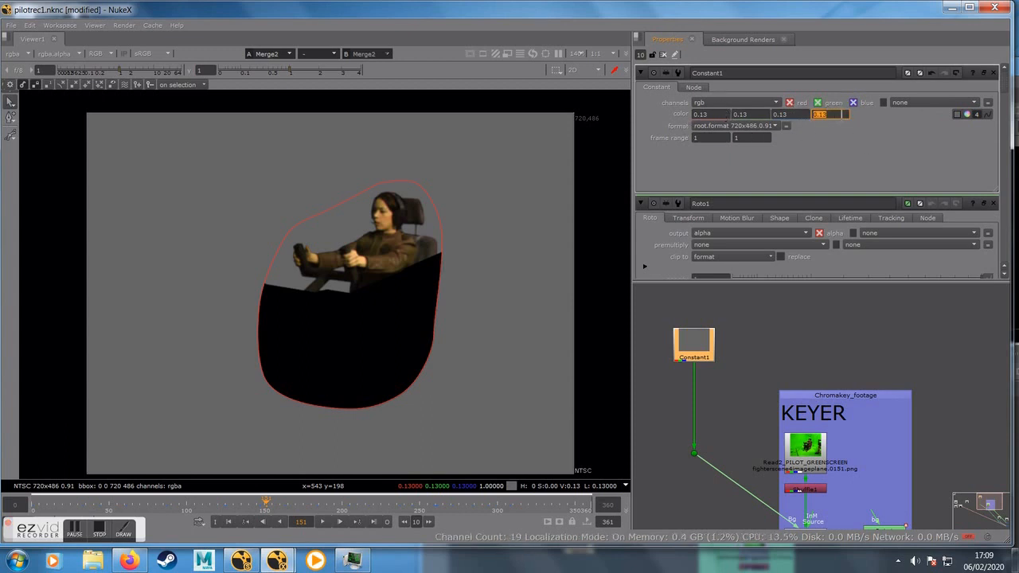
{"action": "left_click", "coordinate": [730, 104]}
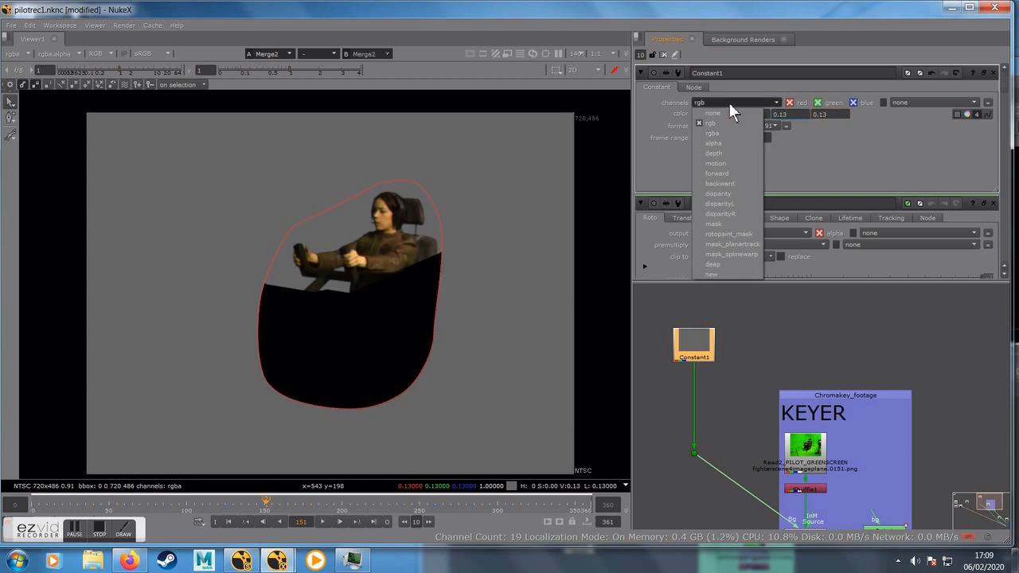
{"action": "left_click", "coordinate": [721, 133]}
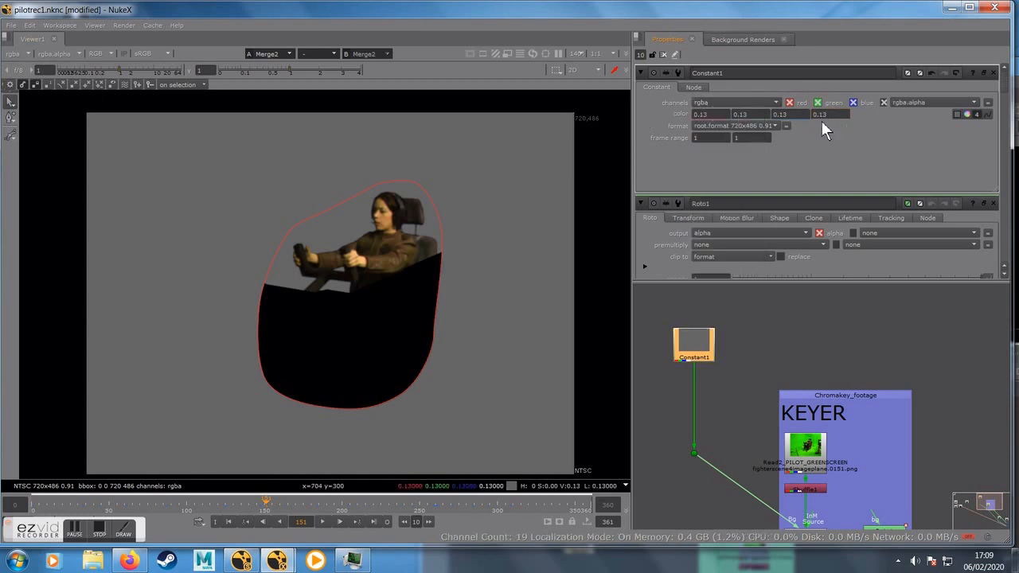
Step: Set the Constant1 alpha value to 0 and check the composite in alpha and in colour
{"action": "left_click_drag", "start_coordinate": [838, 114], "coordinate": [785, 115]}
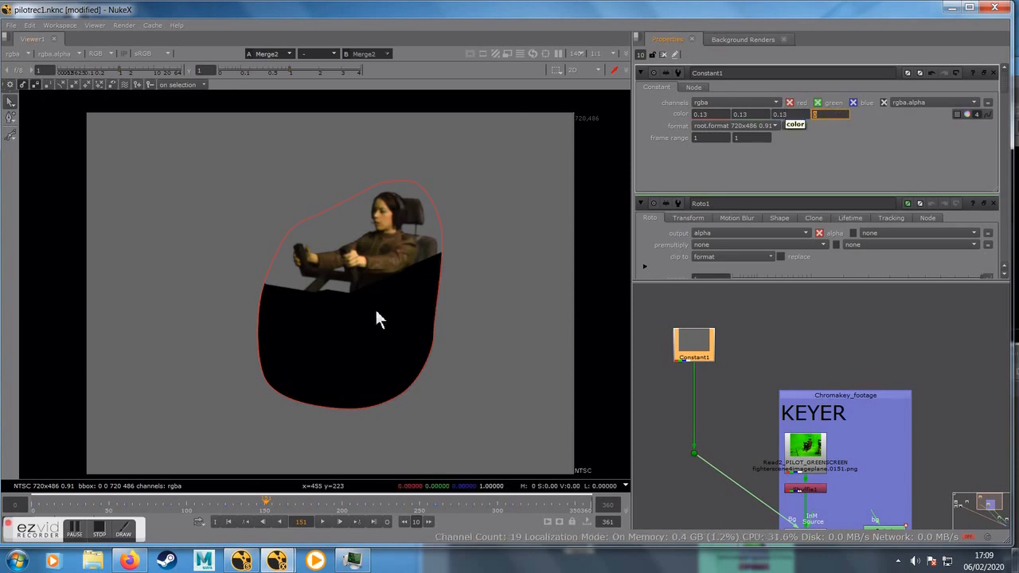
{"action": "type", "text": "0"}
{"action": "left_click", "coordinate": [432, 319]}
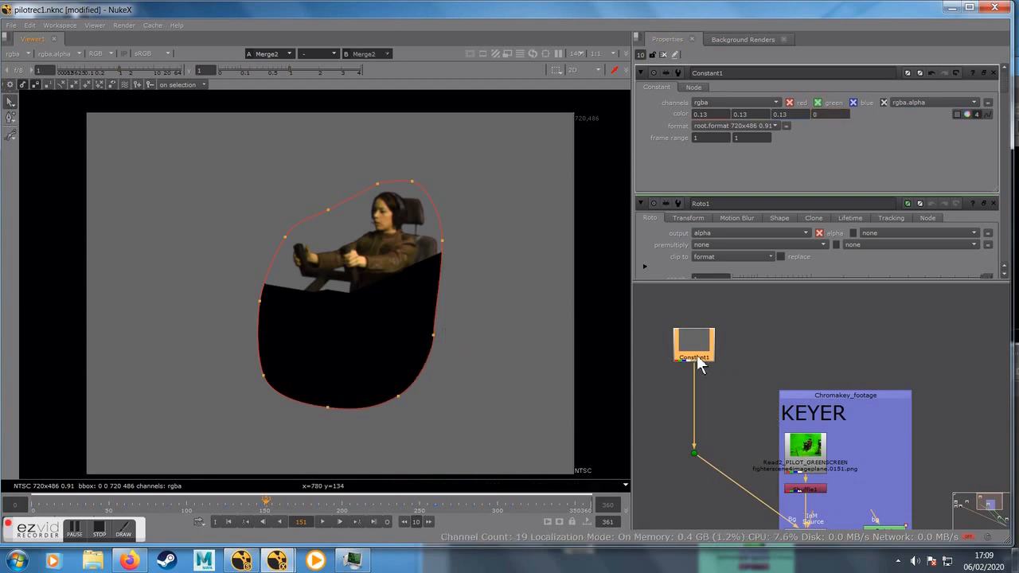
{"action": "key", "text": "a"}
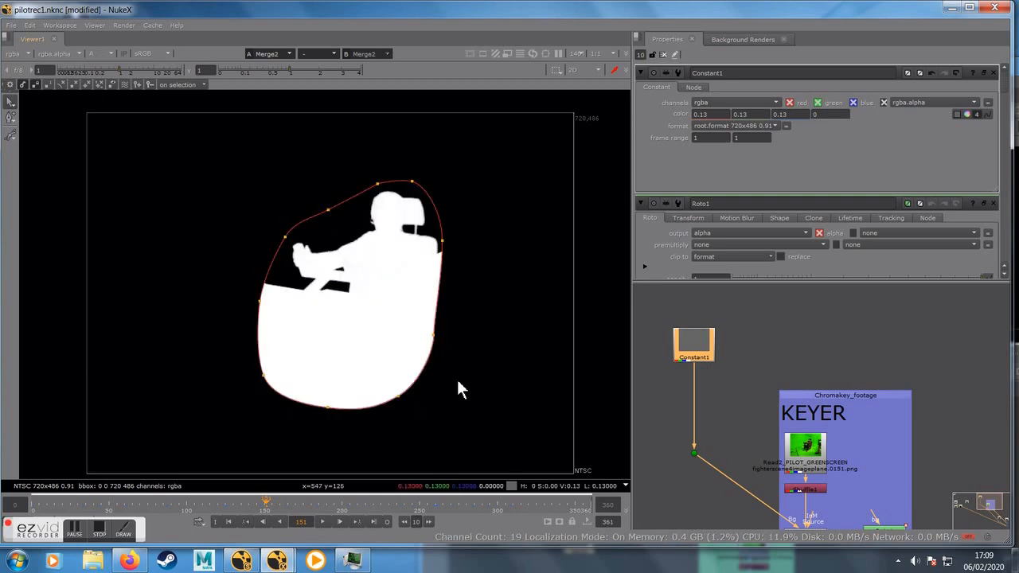
{"action": "key", "text": "a"}
Step: Reopen the Roto1 properties and set the roto's output to rgba
{"action": "middle_click_drag", "start_coordinate": [718, 429], "coordinate": [686, 348]}
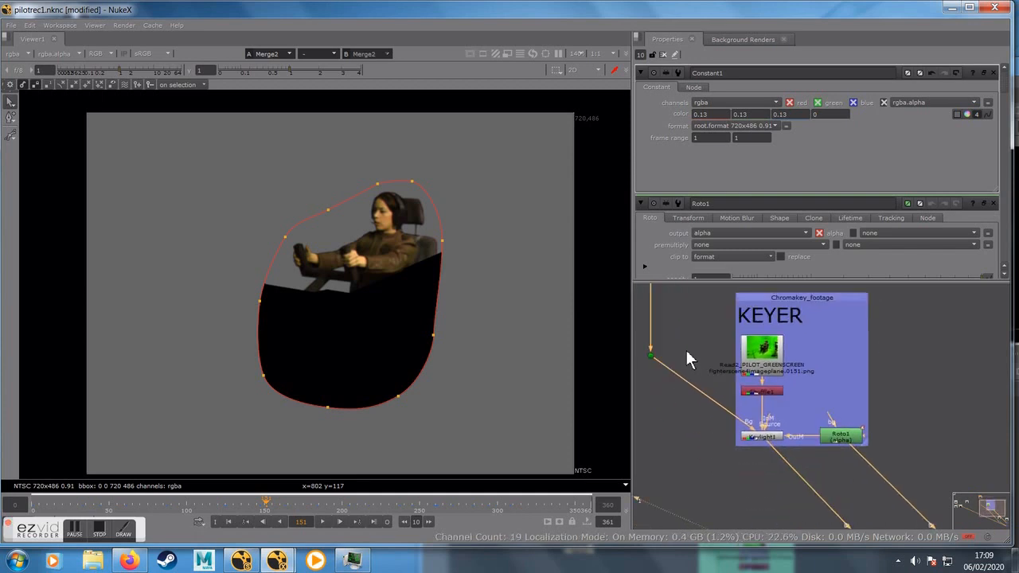
{"action": "middle_click_drag", "start_coordinate": [753, 475], "coordinate": [702, 429]}
{"action": "double_click", "coordinate": [790, 388]}
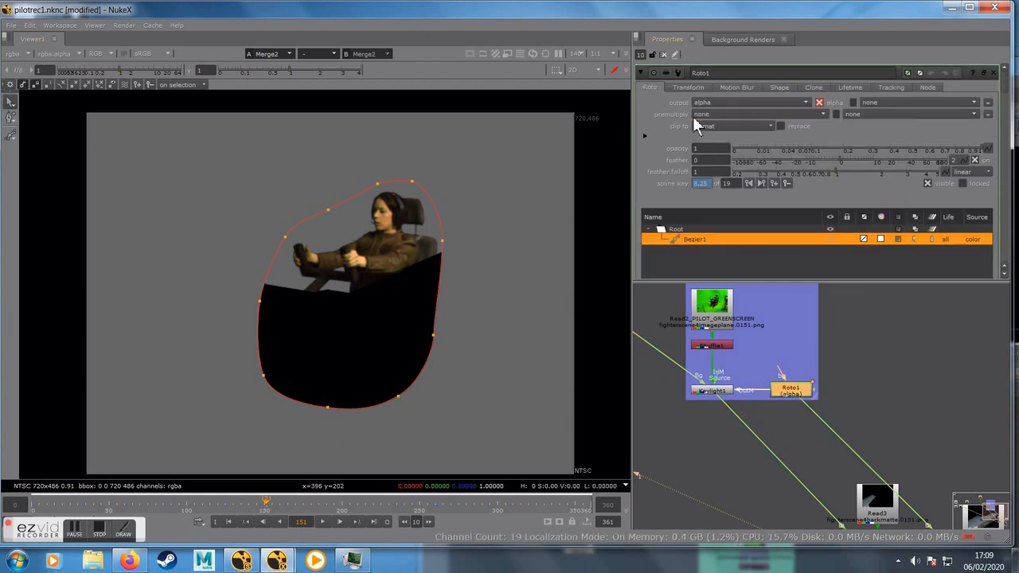
{"action": "left_click", "coordinate": [720, 105]}
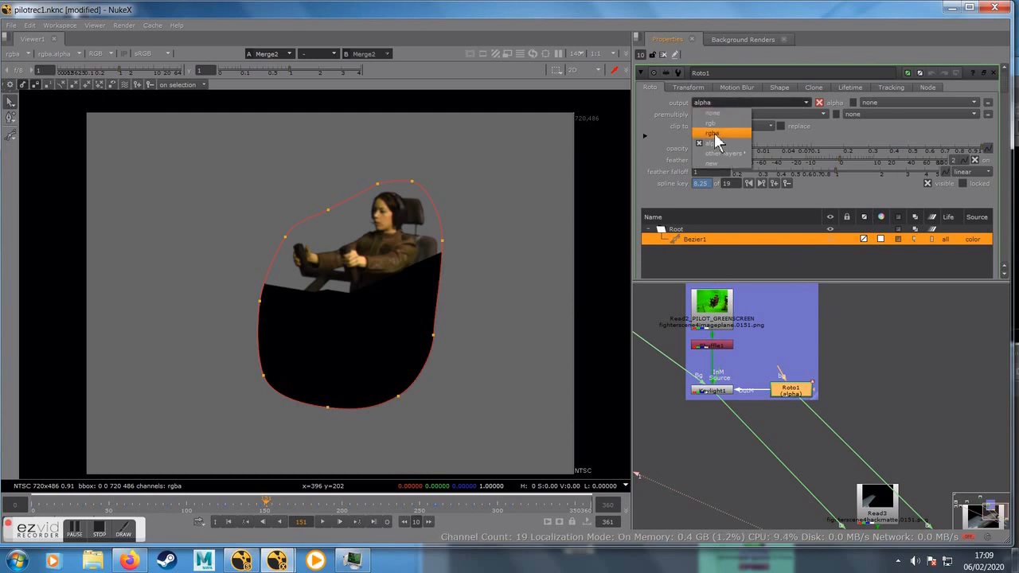
{"action": "left_click", "coordinate": [713, 133]}
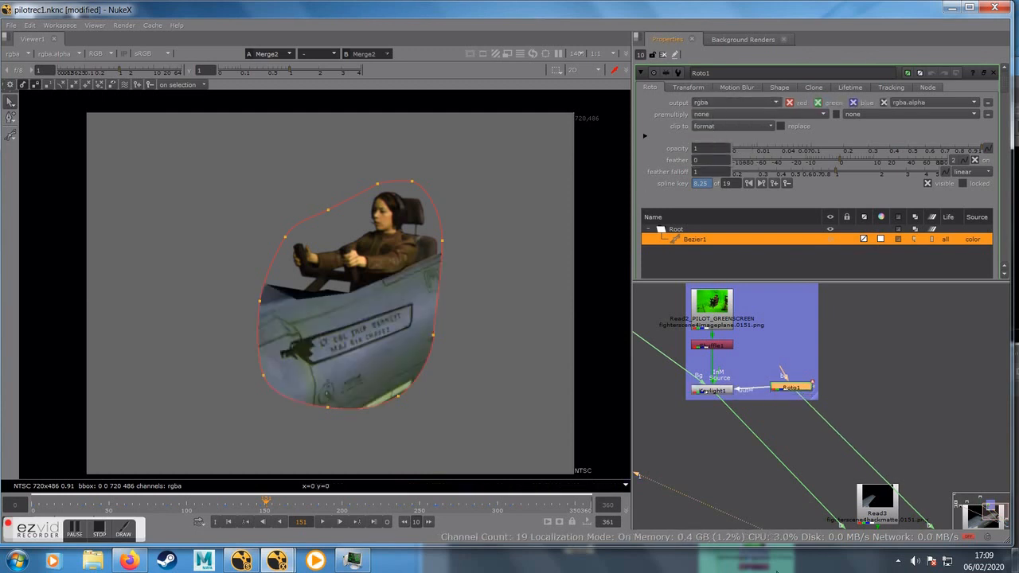
Step: Examine the connections from Roto1 and Read7 through Merge3 to Merge2, and check the composite in alpha and in colour
{"action": "middle_click_drag", "start_coordinate": [679, 419], "coordinate": [628, 356]}
{"action": "mouse_move", "coordinate": [696, 419]}
{"action": "middle_mouse_down"}
{"action": "mouse_move", "coordinate": [667, 387]}
{"action": "mouse_move", "coordinate": [683, 412]}
{"action": "middle_mouse_up"}
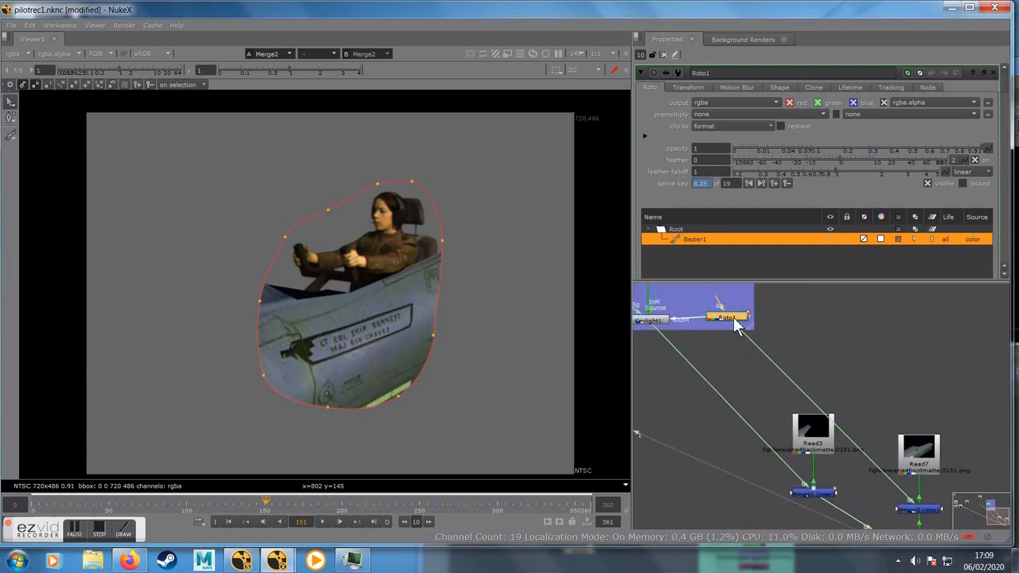
{"action": "scroll", "coordinate": [921, 474], "scroll_direction": "up", "scroll_amount": 4}
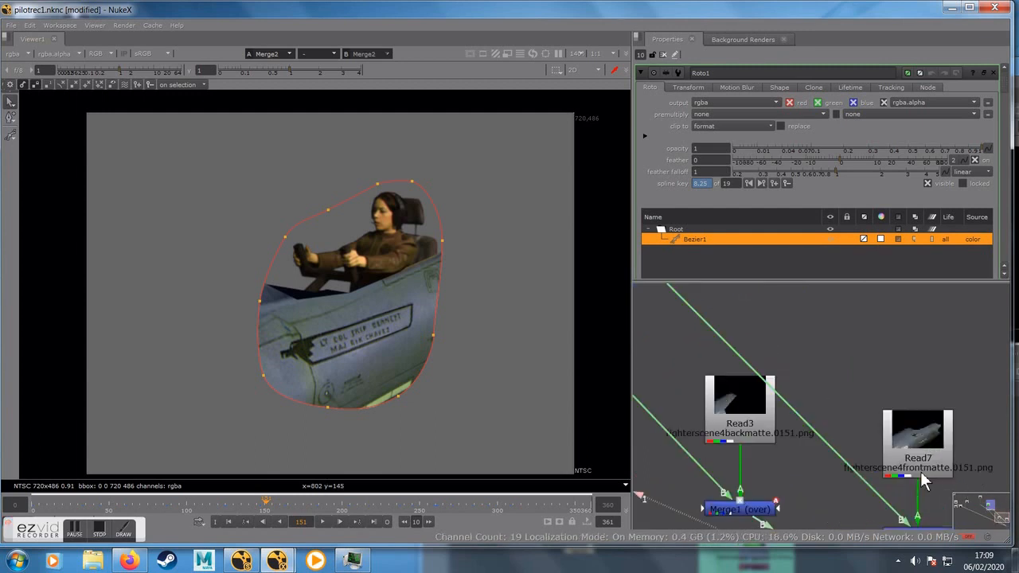
{"action": "middle_click_drag", "start_coordinate": [830, 429], "coordinate": [789, 358]}
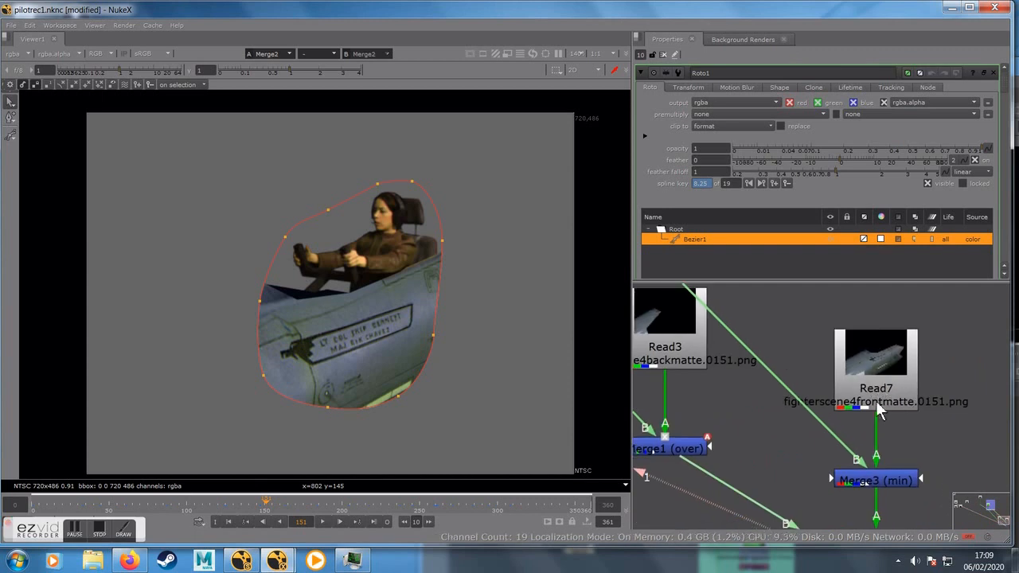
{"action": "middle_click_drag", "start_coordinate": [797, 476], "coordinate": [805, 448]}
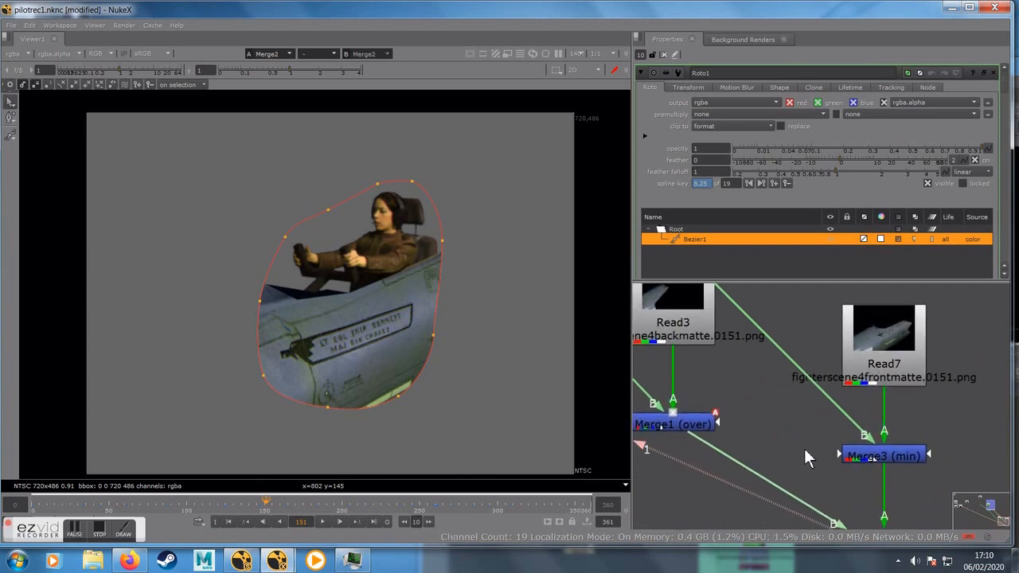
{"action": "scroll", "coordinate": [805, 448], "scroll_direction": "down", "scroll_amount": 2}
{"action": "key", "text": "a"}
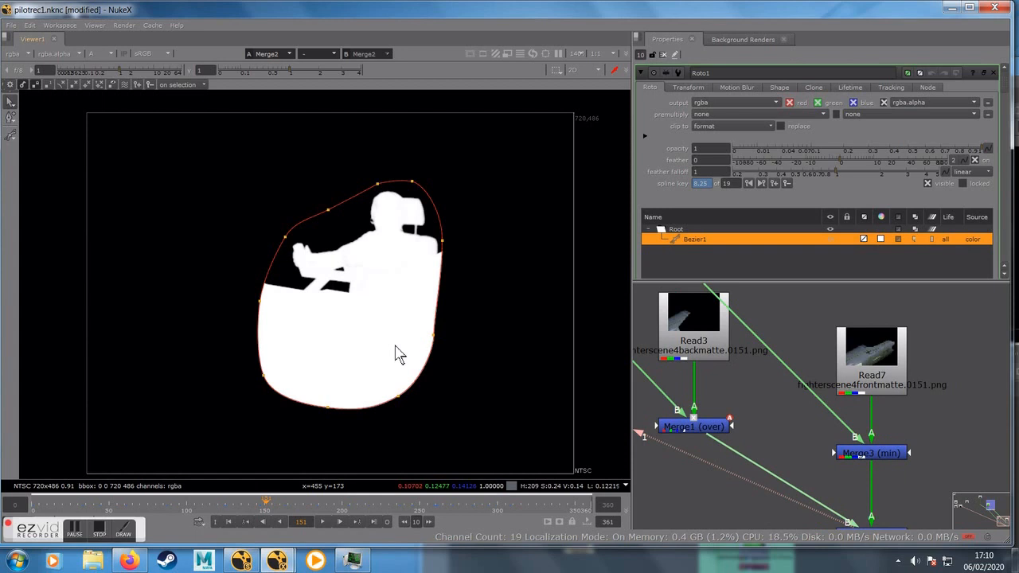
{"action": "key", "text": "a"}
{"action": "scroll", "coordinate": [771, 430], "scroll_direction": "down", "scroll_amount": 3}
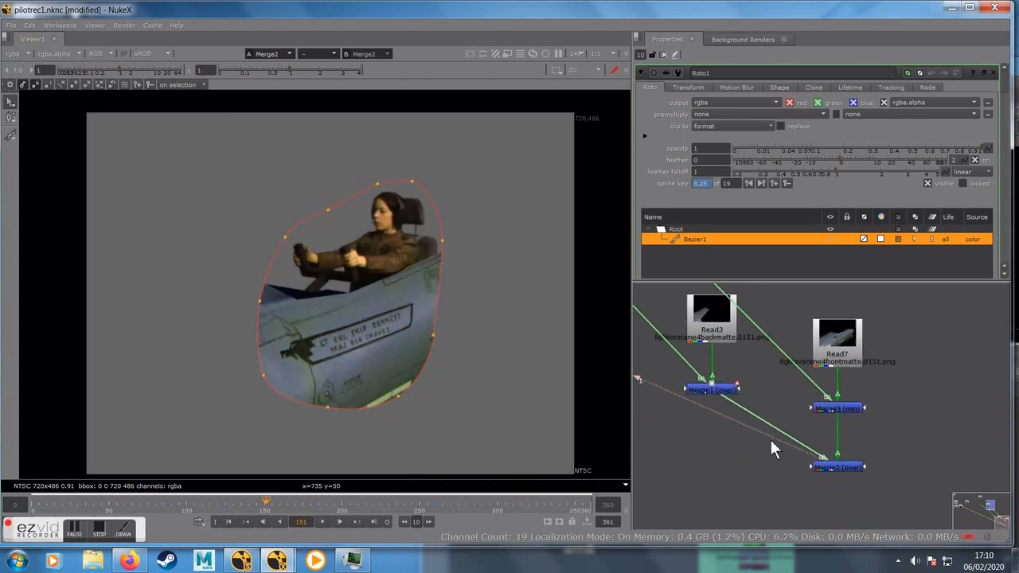
{"action": "scroll", "coordinate": [770, 440], "scroll_direction": "down", "scroll_amount": 1}
{"action": "middle_click_drag", "start_coordinate": [786, 450], "coordinate": [766, 462]}
{"action": "left_click", "coordinate": [805, 474]}
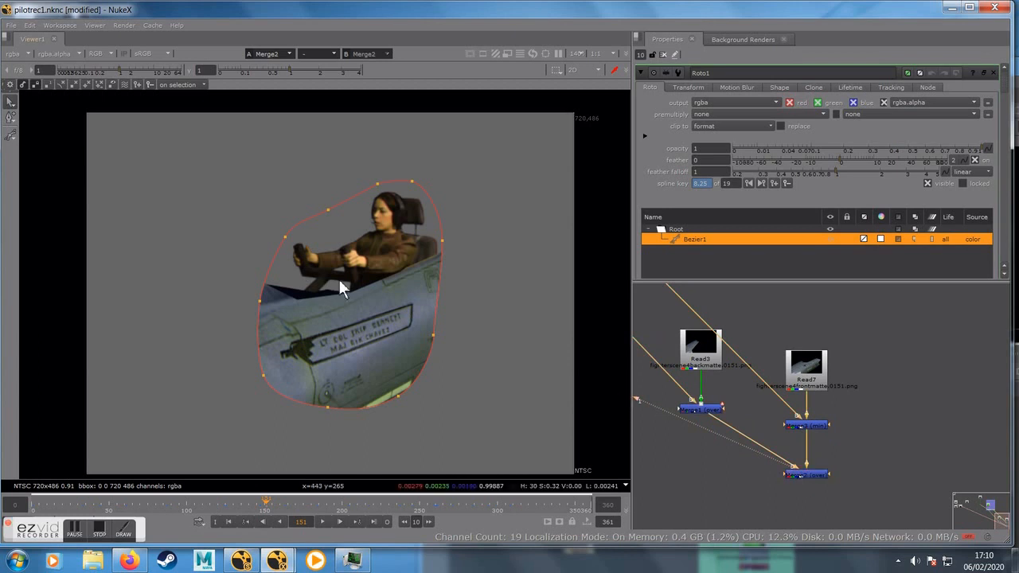
{"action": "key", "text": "a"}
{"action": "key", "text": "a"}
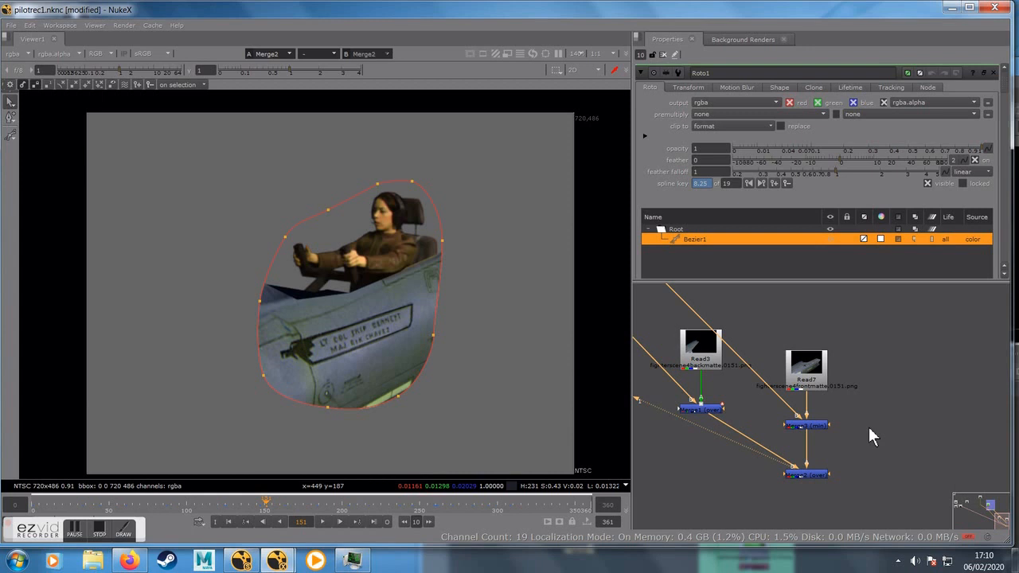
{"action": "scroll", "coordinate": [868, 428], "scroll_direction": "down", "scroll_amount": 2}
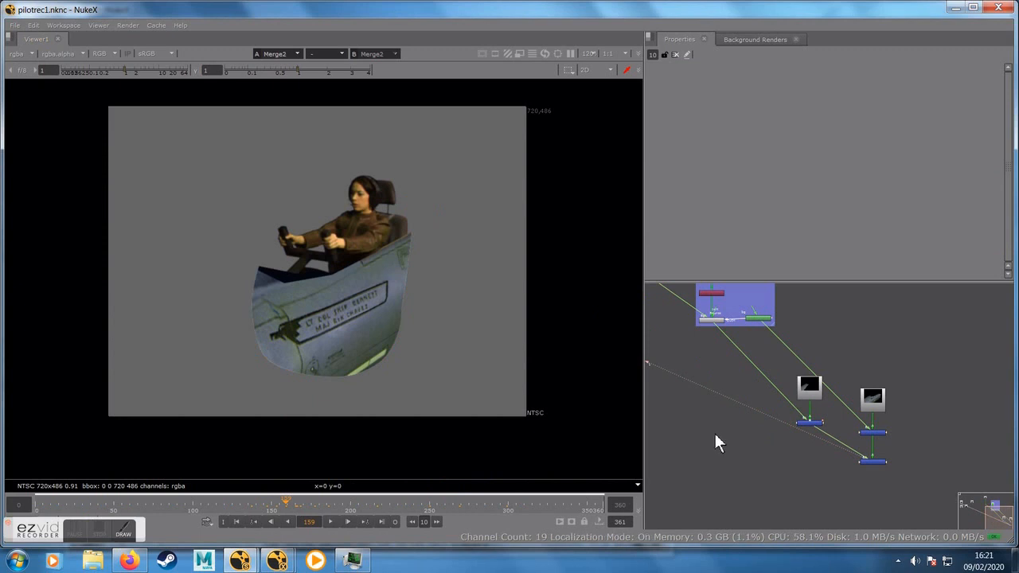
Step: Move the Read4 jet render node over towards the KEYER backdrop and view it
{"action": "middle_click_drag", "start_coordinate": [715, 434], "coordinate": [802, 448]}
{"action": "middle_click_drag", "start_coordinate": [705, 404], "coordinate": [838, 473]}
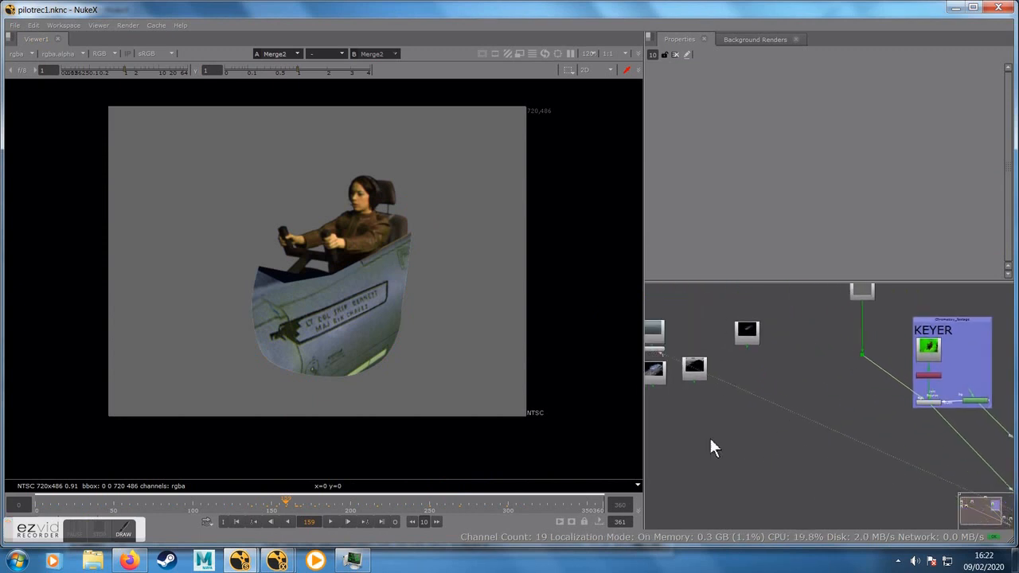
{"action": "scroll", "coordinate": [697, 431], "scroll_direction": "up", "scroll_amount": 1}
{"action": "left_click_drag", "start_coordinate": [651, 372], "coordinate": [883, 455]}
{"action": "middle_click_drag", "start_coordinate": [854, 486], "coordinate": [745, 446]}
{"action": "key", "text": "1"}
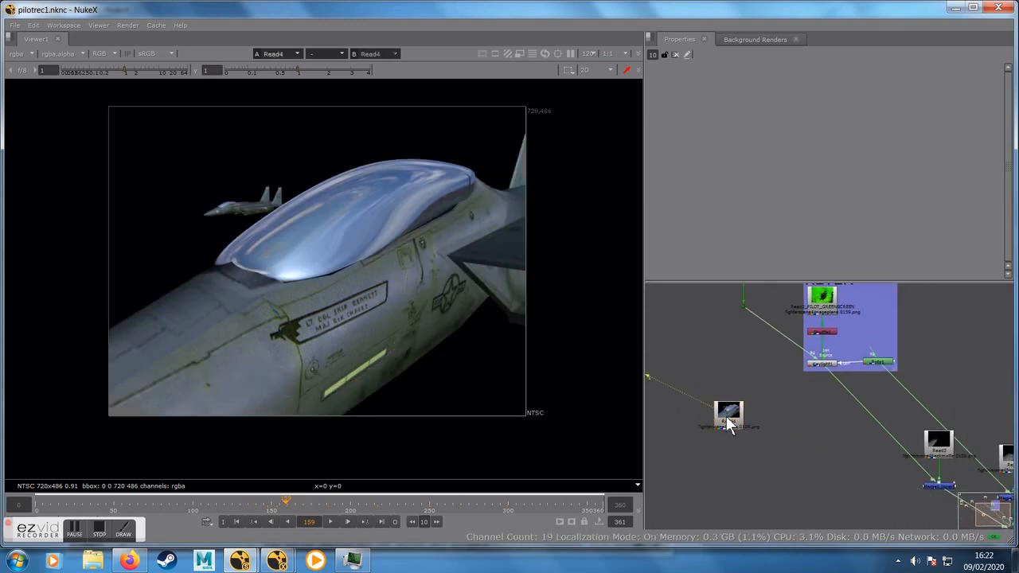
Step: Place the Read4 node to the right of Read7, level with the other matte nodes
{"action": "left_click_drag", "start_coordinate": [739, 427], "coordinate": [955, 378]}
{"action": "middle_click_drag", "start_coordinate": [847, 457], "coordinate": [685, 412]}
{"action": "left_click_drag", "start_coordinate": [782, 324], "coordinate": [911, 409]}
{"action": "middle_click_drag", "start_coordinate": [913, 453], "coordinate": [872, 413]}
{"action": "left_click_drag", "start_coordinate": [877, 377], "coordinate": [885, 373]}
Step: Add a Merge node after Merge2, connect its free input to Read4, and view the merged result
{"action": "left_click", "coordinate": [810, 448]}
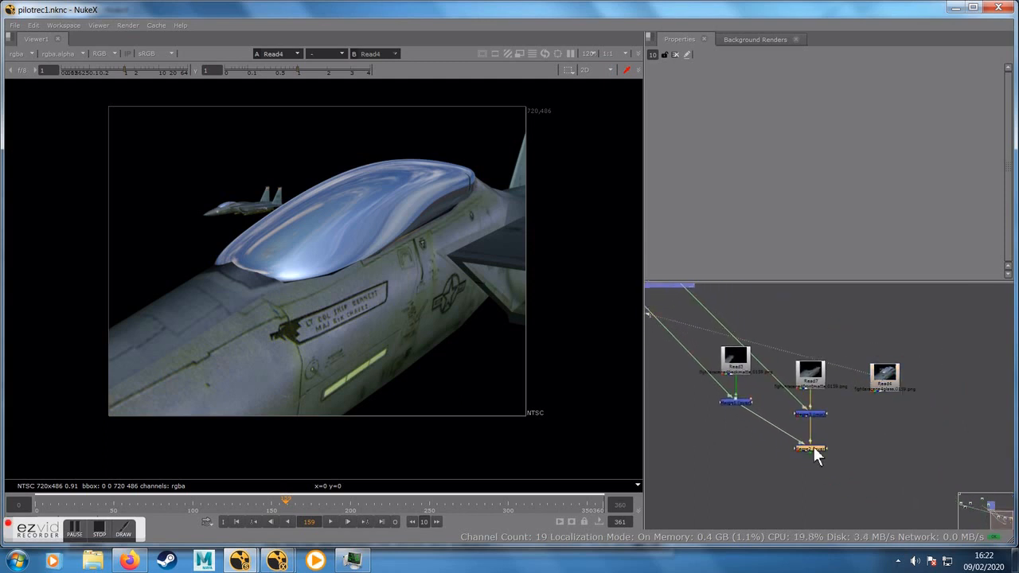
{"action": "key", "text": "m"}
{"action": "left_click_drag", "start_coordinate": [859, 451], "coordinate": [888, 380]}
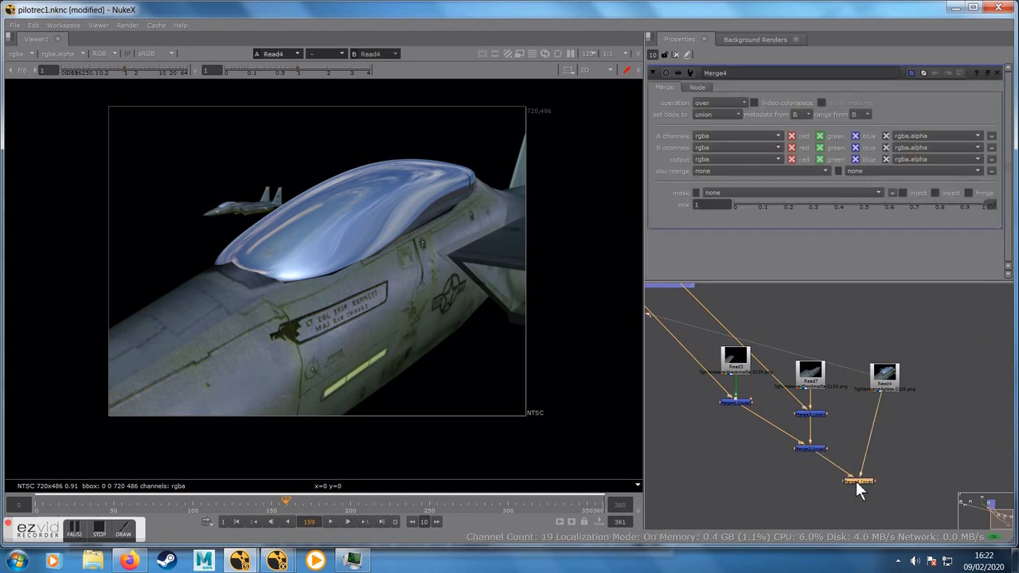
{"action": "key", "text": "1"}
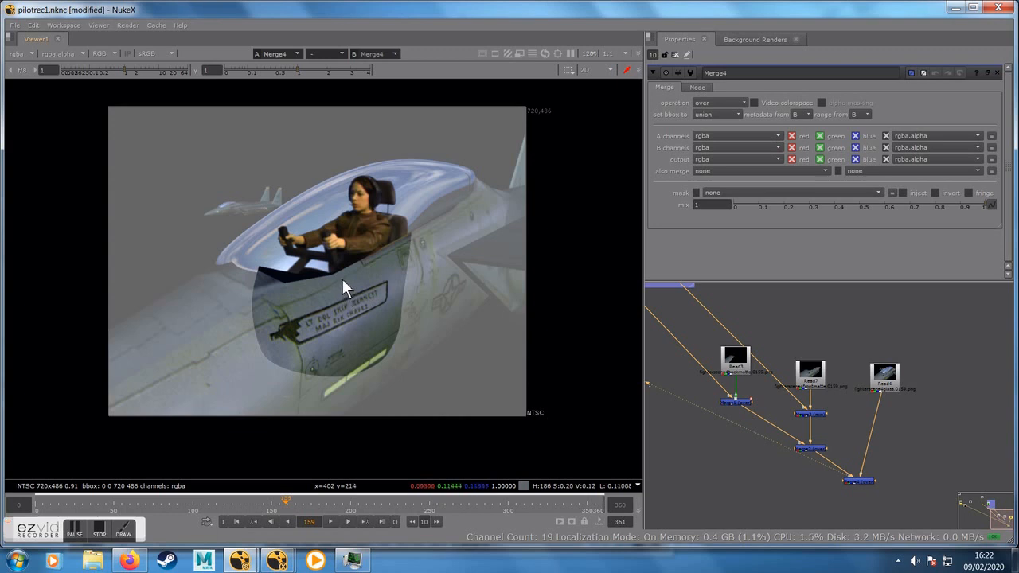
{"action": "left_click_drag", "start_coordinate": [860, 482], "coordinate": [855, 484]}
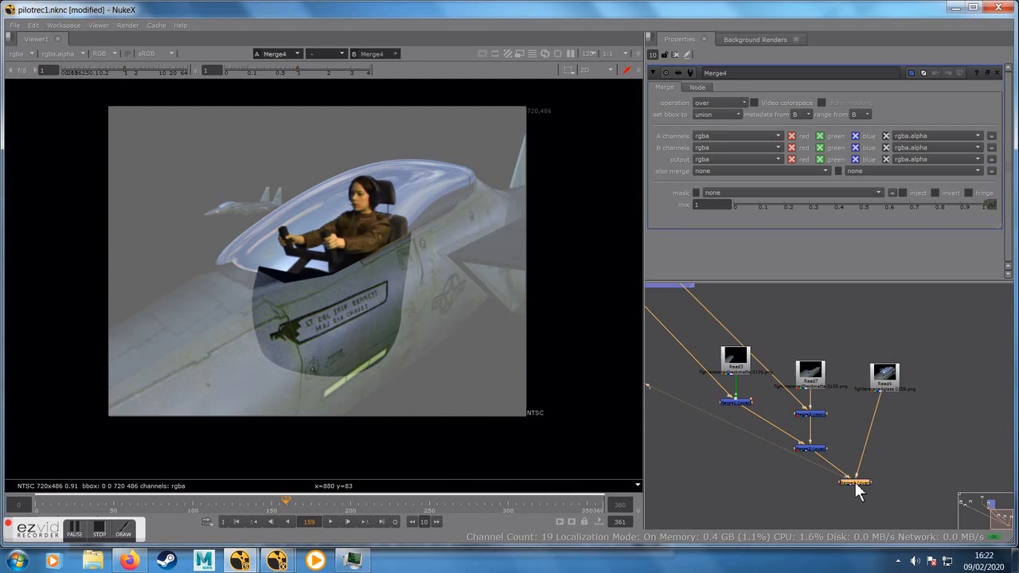
Step: Create a new, unconnected Roto node to the right of the Merge4 node
{"action": "left_click", "coordinate": [911, 450]}
{"action": "key", "text": "Tab"}
{"action": "type", "text": "roto"}
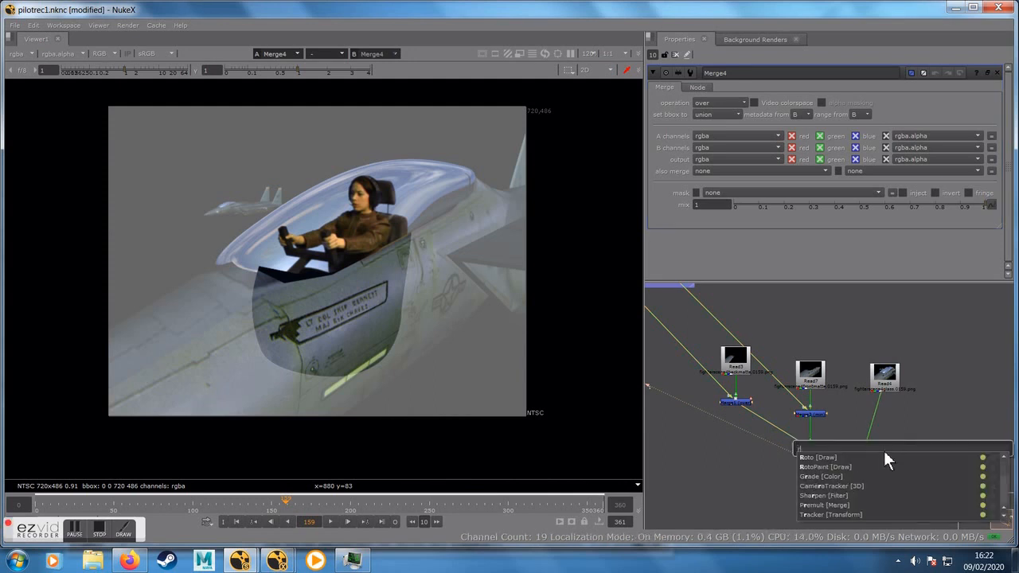
{"action": "left_click", "coordinate": [806, 458]}
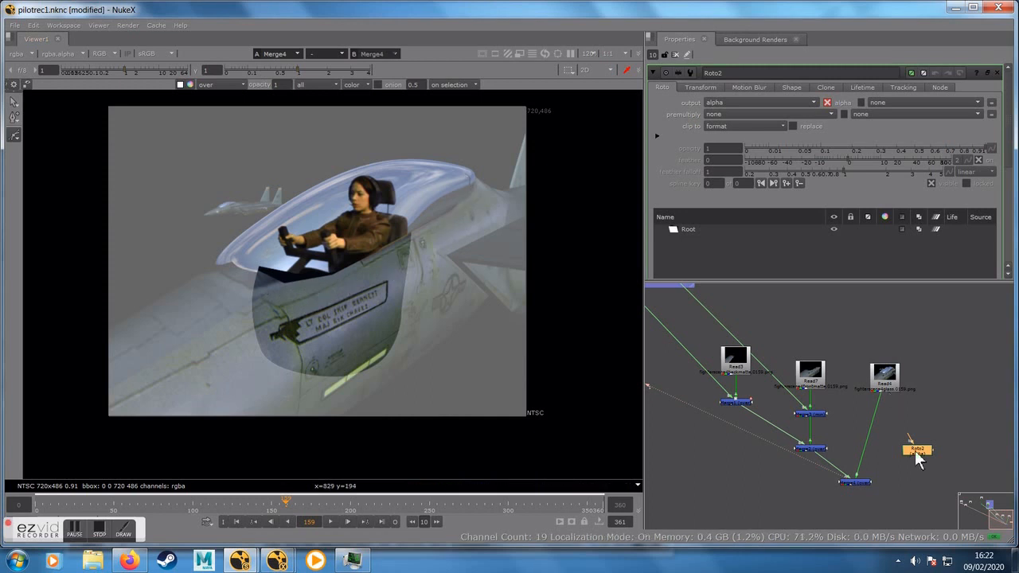
Step: At frame 150, draw a closed Bezier in Roto2 from the canopy's rear edge across the pilot to its front tip and back below the cockpit
{"action": "left_click_drag", "start_coordinate": [283, 507], "coordinate": [272, 510]}
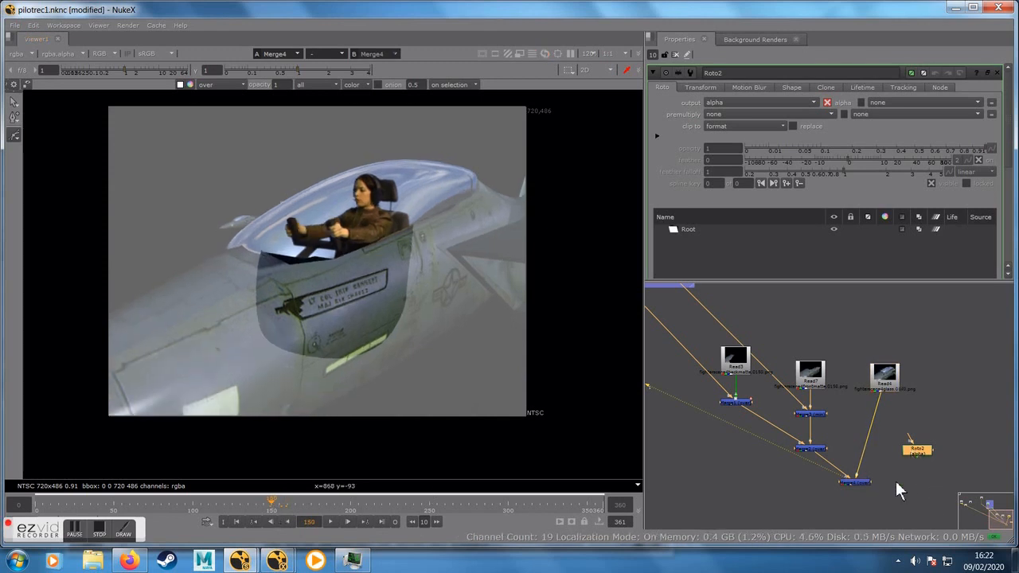
{"action": "scroll", "coordinate": [893, 481], "scroll_direction": "up", "scroll_amount": 3}
{"action": "scroll", "coordinate": [897, 478], "scroll_direction": "up", "scroll_amount": 1}
{"action": "middle_click_drag", "start_coordinate": [902, 474], "coordinate": [854, 451]}
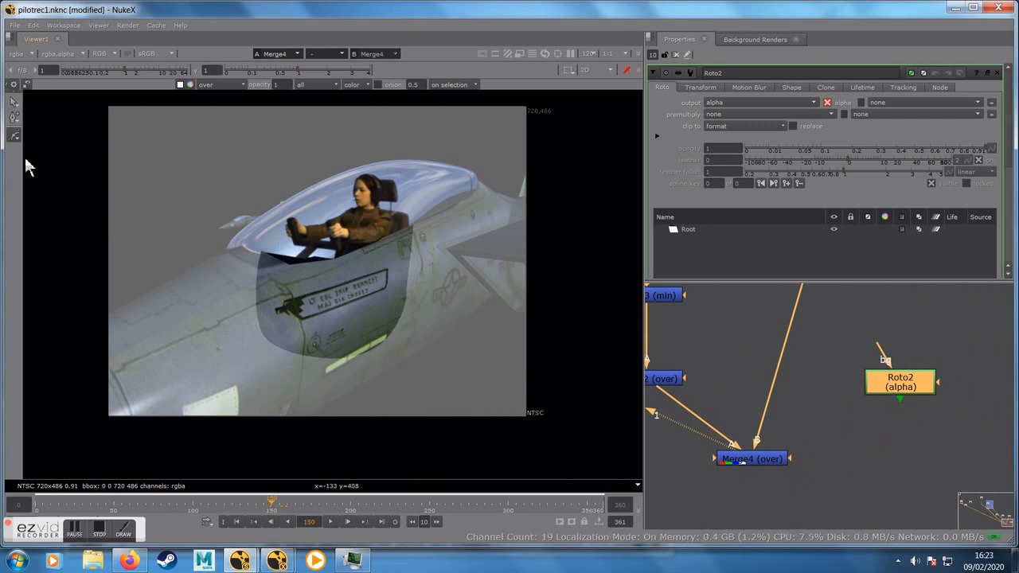
{"action": "right_click", "coordinate": [13, 137]}
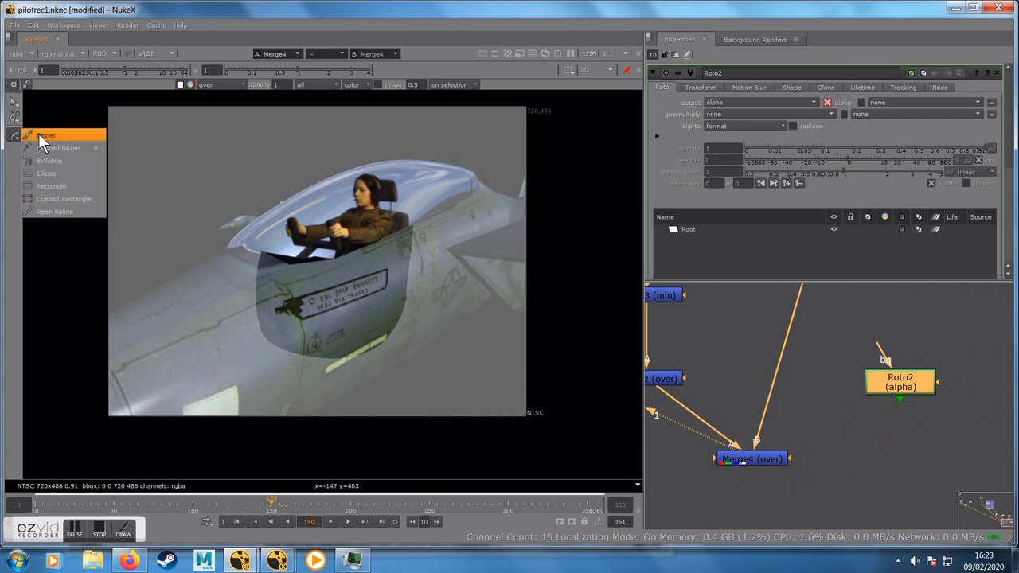
{"action": "left_click", "coordinate": [39, 135]}
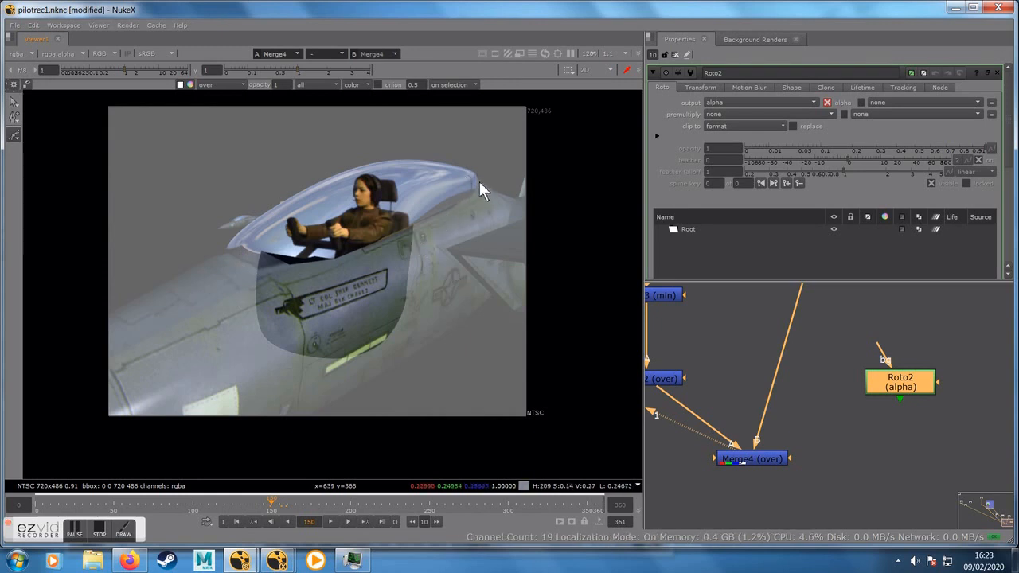
{"action": "left_click", "coordinate": [487, 205]}
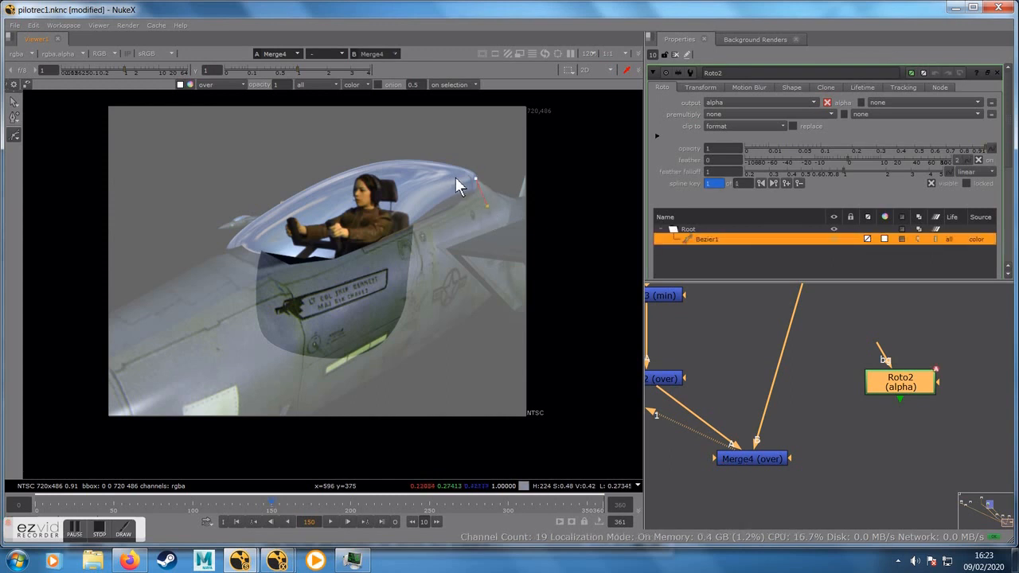
{"action": "left_click_drag", "start_coordinate": [442, 177], "coordinate": [445, 179]}
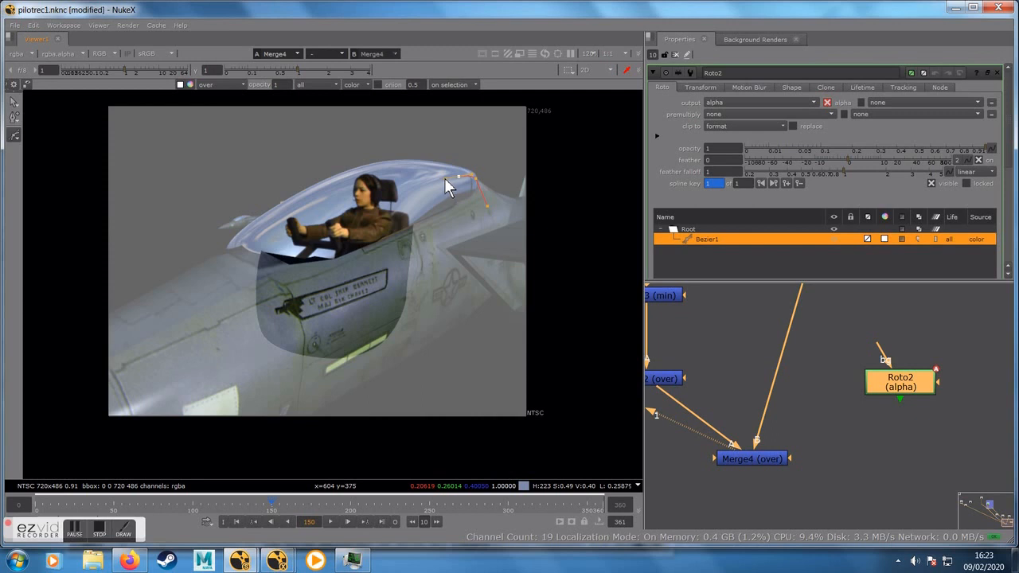
{"action": "left_click", "coordinate": [405, 191]}
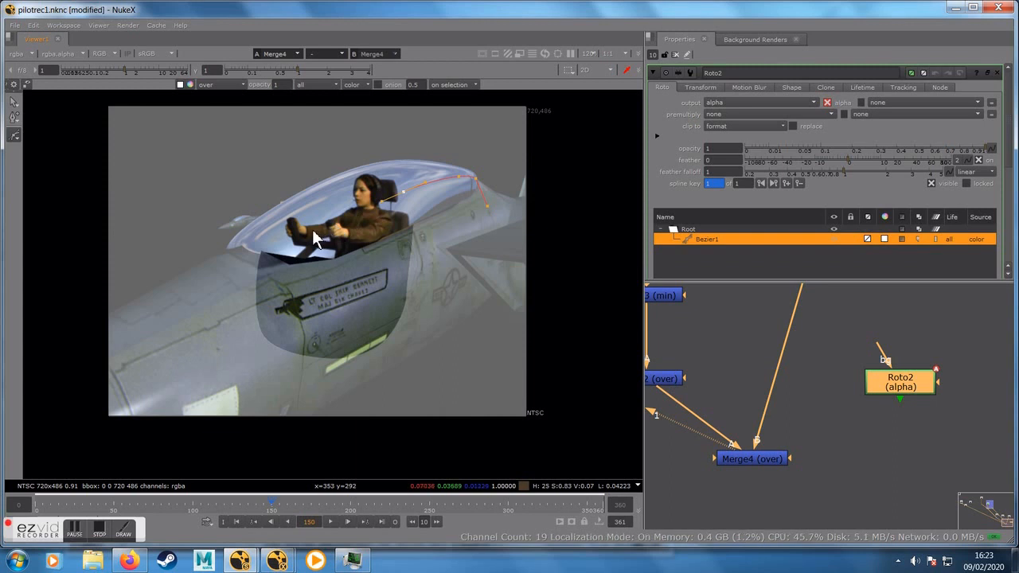
{"action": "left_click", "coordinate": [238, 244]}
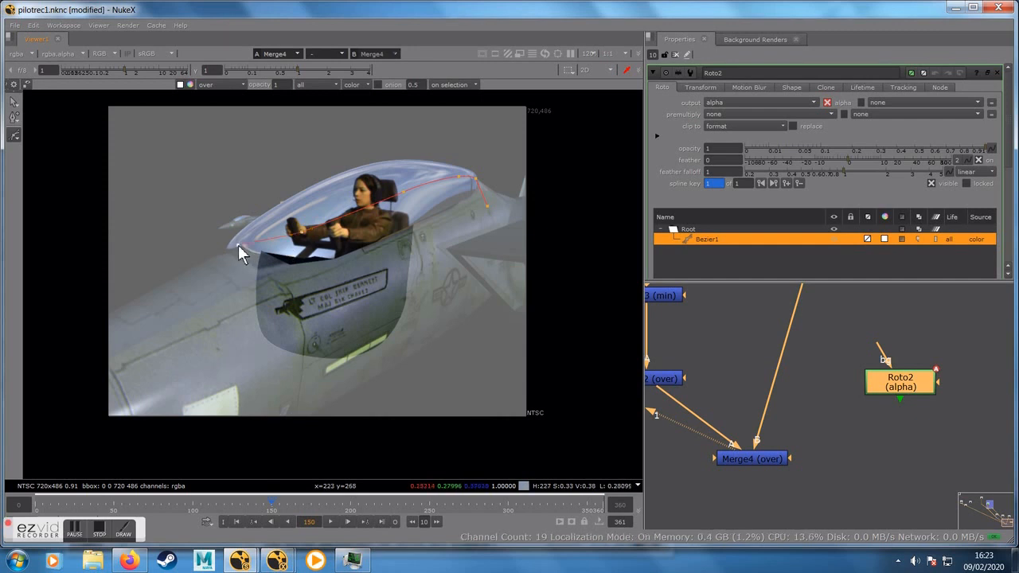
{"action": "left_click", "coordinate": [225, 263]}
{"action": "left_click", "coordinate": [284, 291]}
{"action": "left_click", "coordinate": [402, 254]}
{"action": "left_click", "coordinate": [486, 205]}
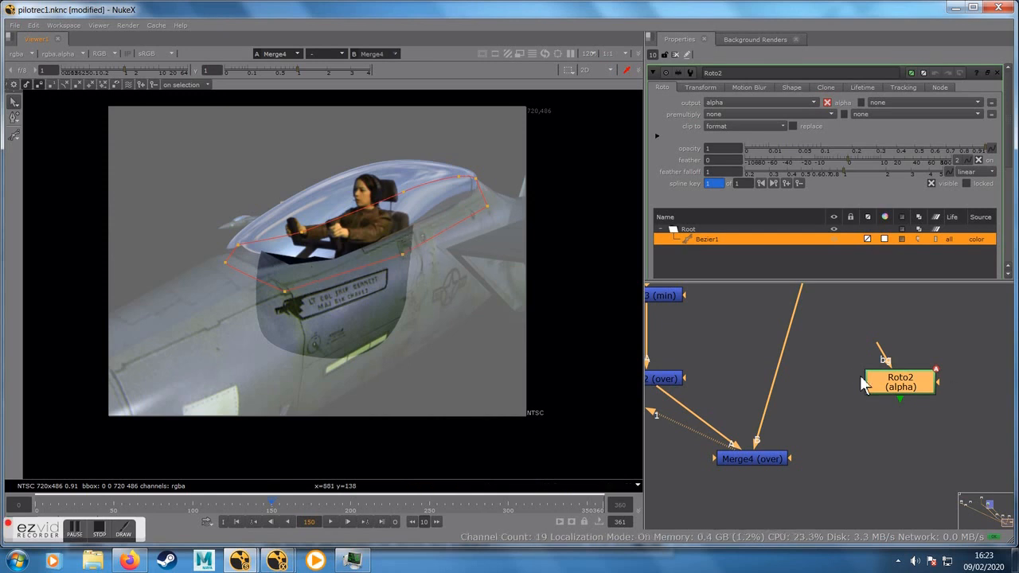
Step: View the Roto2 node's output in the alpha channel
{"action": "scroll", "coordinate": [799, 380], "scroll_direction": "down", "scroll_amount": 3}
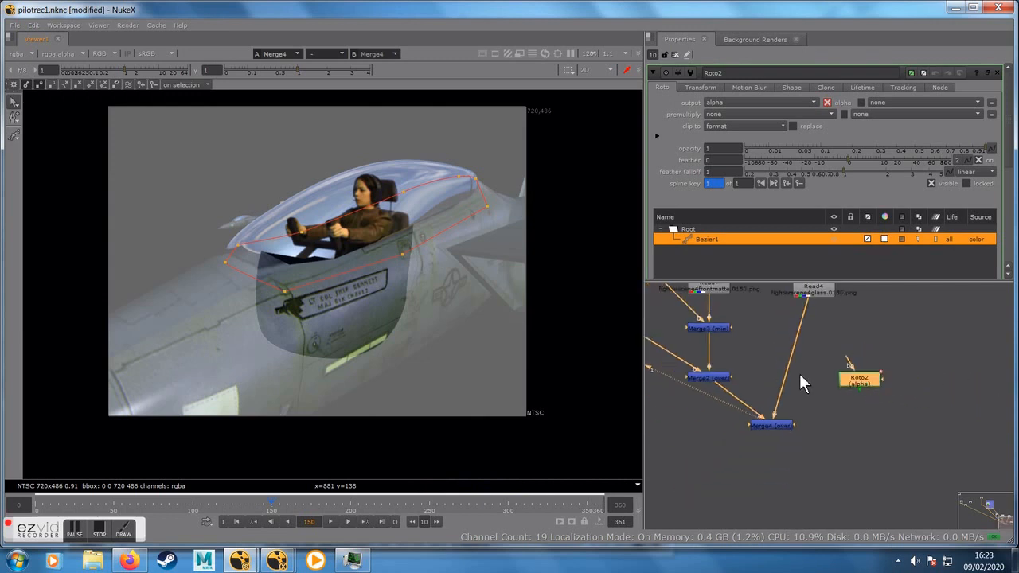
{"action": "key", "text": "1"}
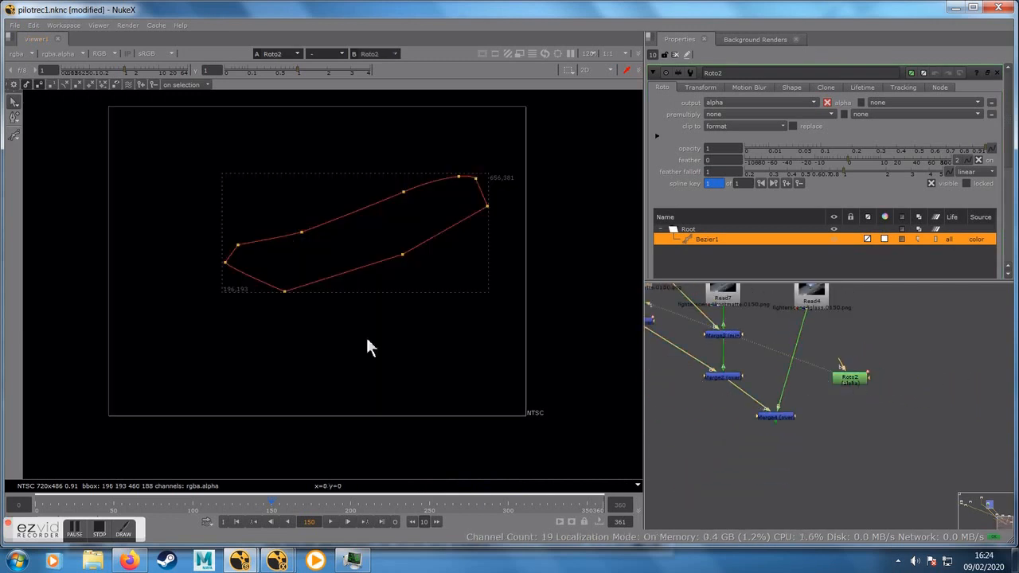
{"action": "scroll", "coordinate": [767, 372], "scroll_direction": "up", "scroll_amount": 3}
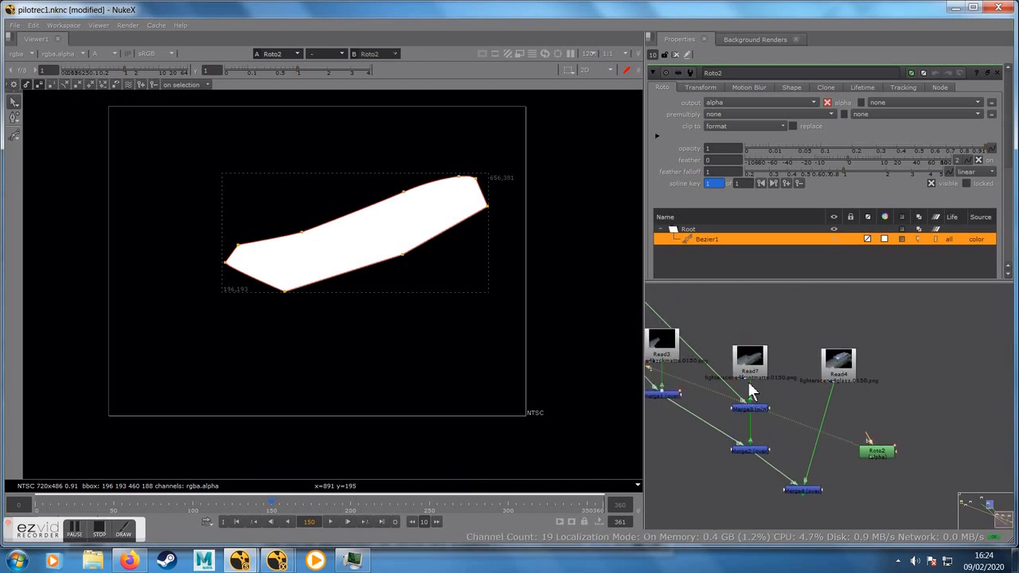
Step: View the alpha of the Read7 front matte and compare it with the roto shape's outline
{"action": "left_click", "coordinate": [752, 374]}
{"action": "scroll", "coordinate": [752, 372], "scroll_direction": "up", "scroll_amount": 2}
{"action": "middle_click_drag", "start_coordinate": [769, 410], "coordinate": [738, 376]}
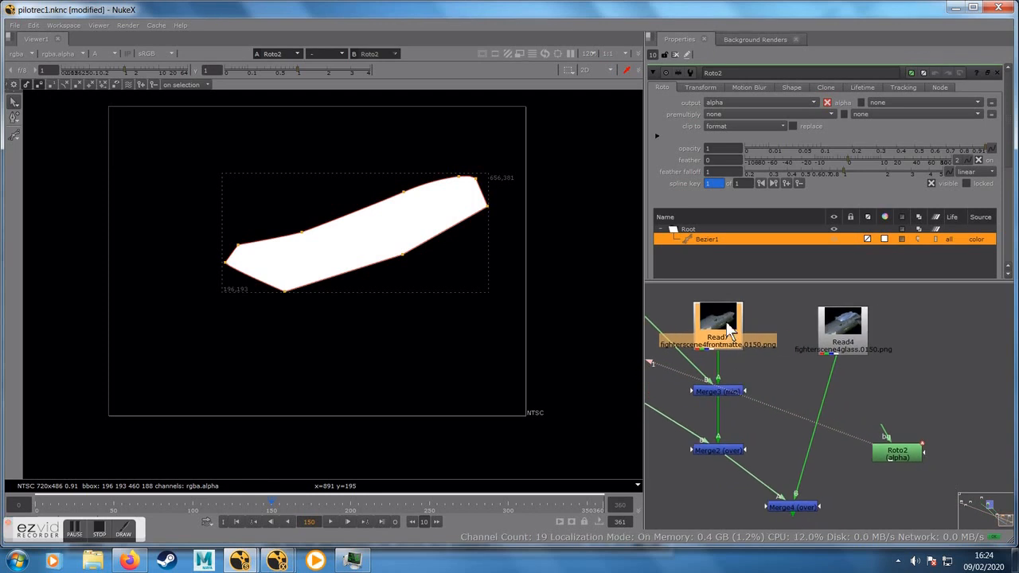
{"action": "key", "text": "1"}
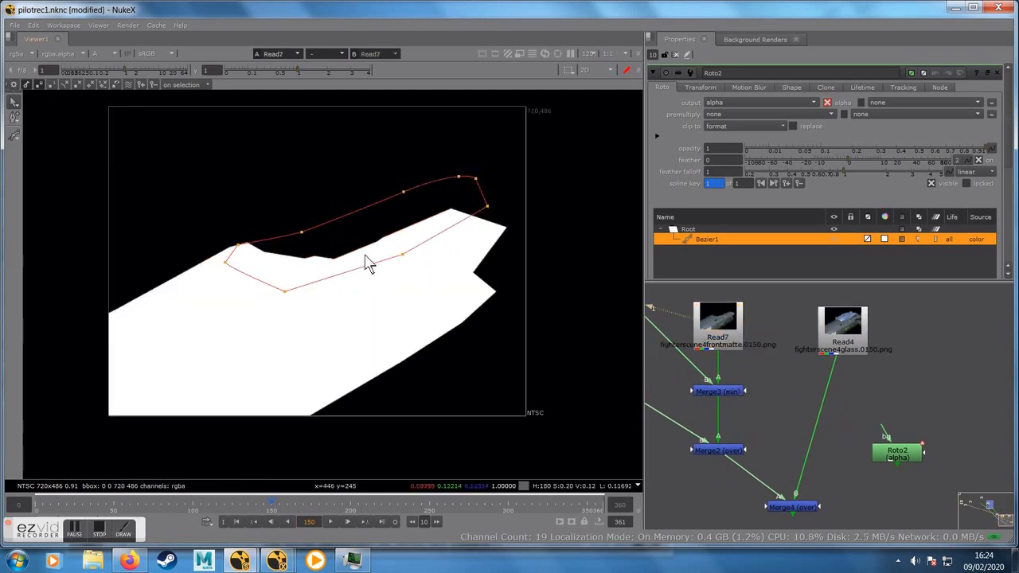
{"action": "left_click", "coordinate": [486, 206]}
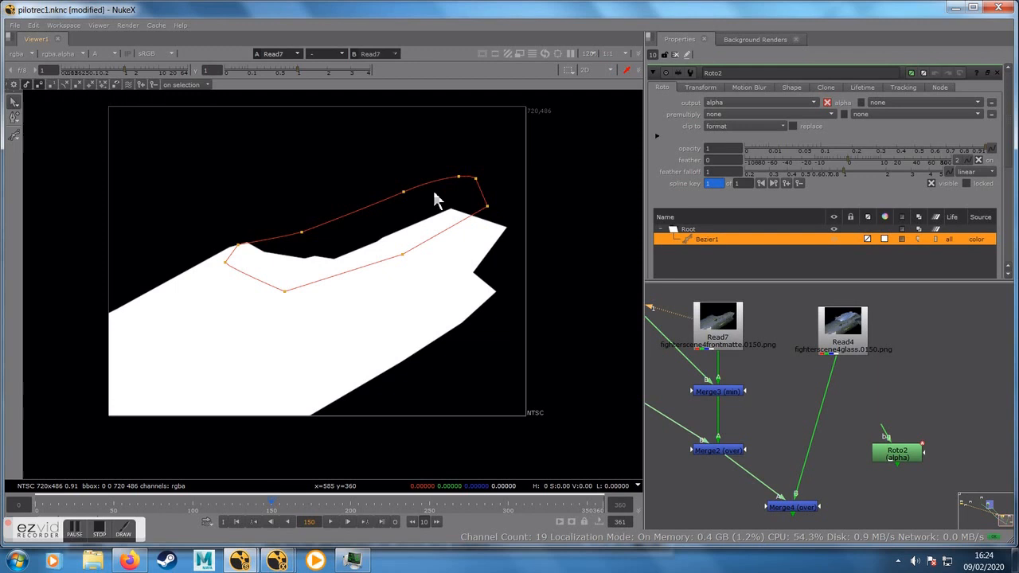
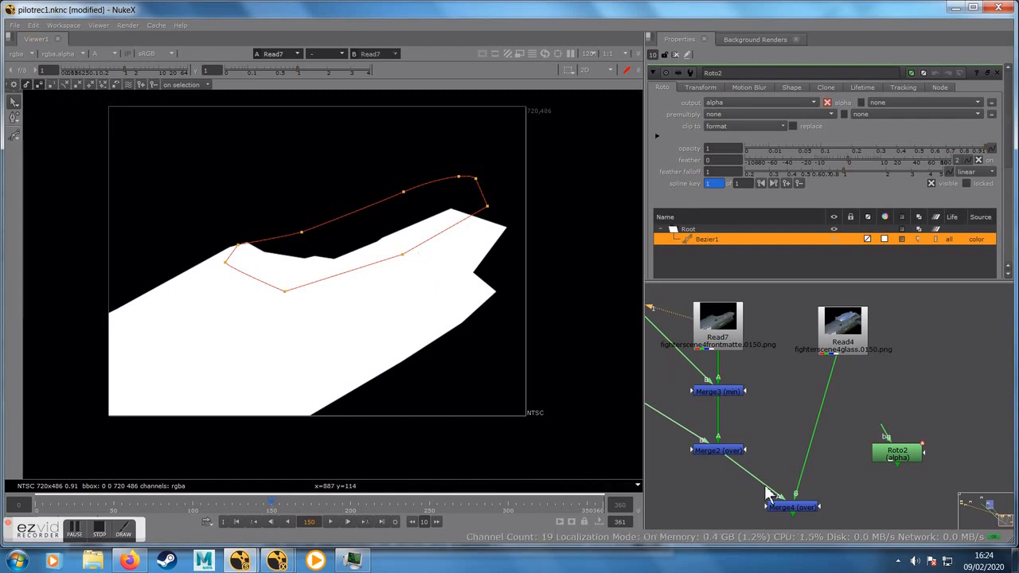
Step: Check the alpha of the Merge4 composite against the roto shape, and return to the colour view
{"action": "left_click", "coordinate": [777, 502]}
{"action": "key", "text": "1"}
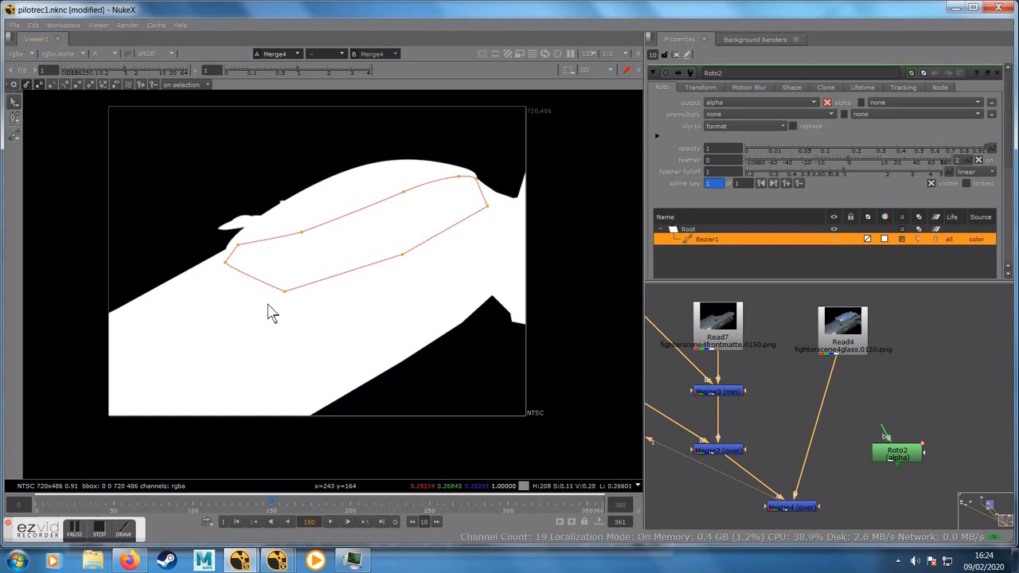
{"action": "key", "text": "a"}
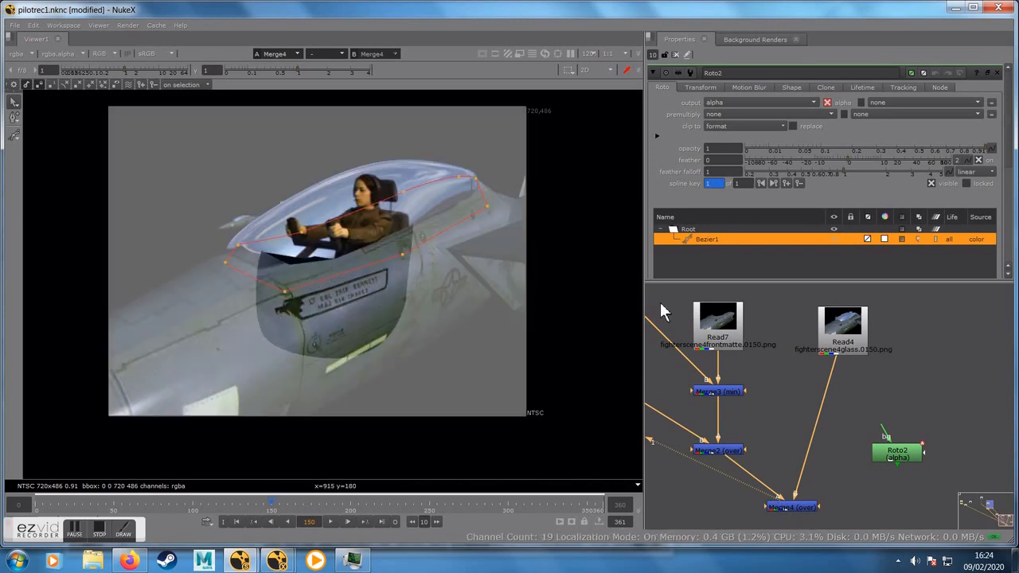
Step: Locate the Read5 glass matte node, fighterscene4glassmatte, among the unused reads and view its alpha
{"action": "middle_click_drag", "start_coordinate": [765, 331], "coordinate": [827, 369]}
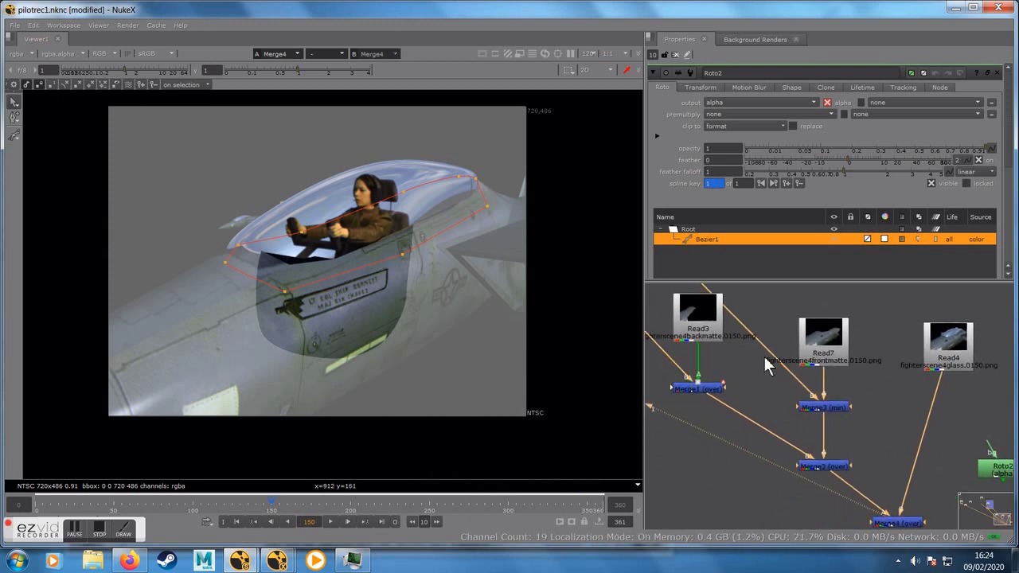
{"action": "scroll", "coordinate": [757, 370], "scroll_direction": "down", "scroll_amount": 3}
{"action": "scroll", "coordinate": [759, 365], "scroll_direction": "down", "scroll_amount": 2}
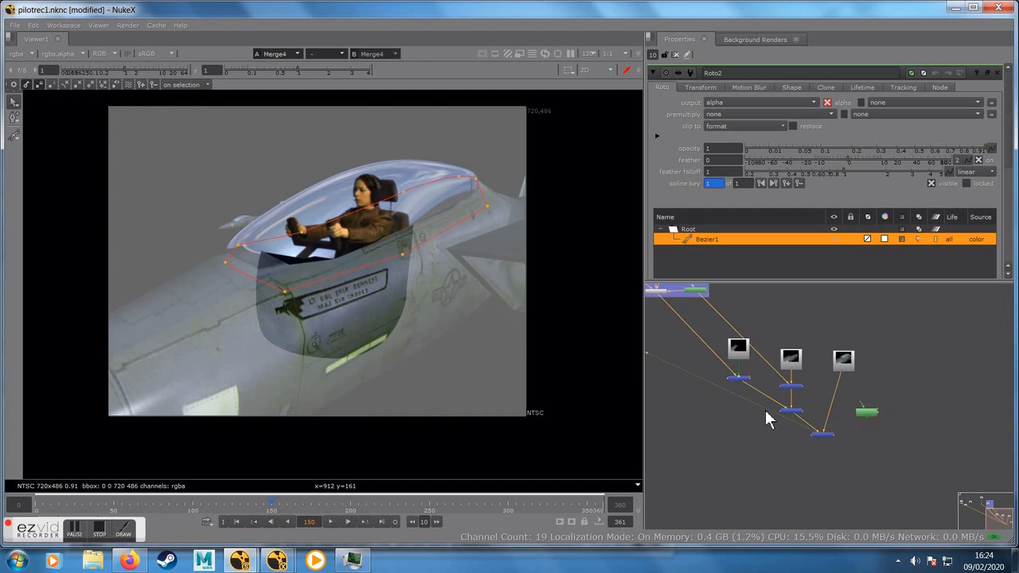
{"action": "middle_click_drag", "start_coordinate": [765, 409], "coordinate": [929, 472]}
{"action": "middle_click_drag", "start_coordinate": [666, 410], "coordinate": [685, 416]}
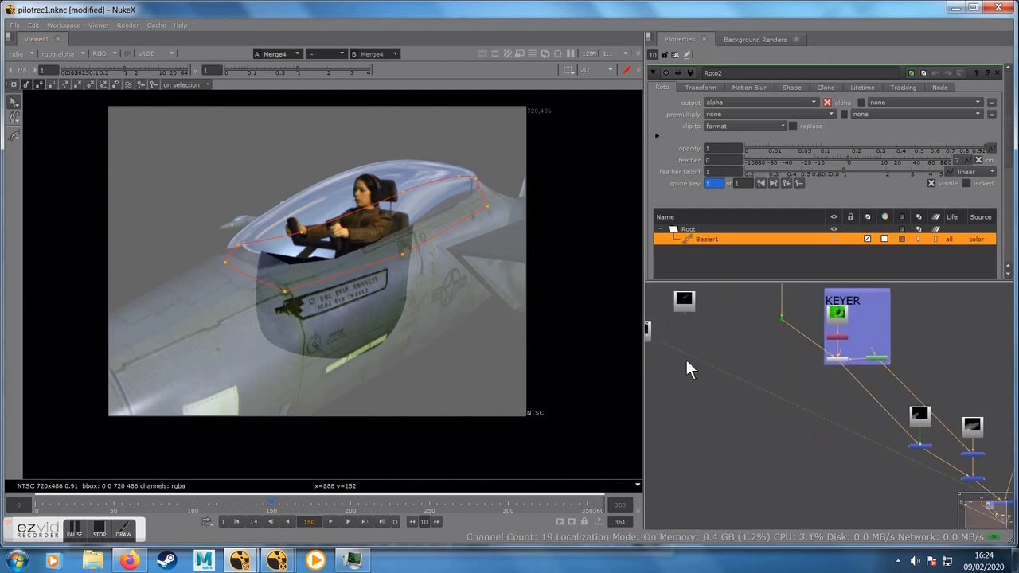
{"action": "middle_click_drag", "start_coordinate": [687, 363], "coordinate": [775, 391]}
{"action": "scroll", "coordinate": [780, 298], "scroll_direction": "up", "scroll_amount": 3}
{"action": "left_click", "coordinate": [807, 334]}
{"action": "scroll", "coordinate": [814, 338], "scroll_direction": "up", "scroll_amount": 5}
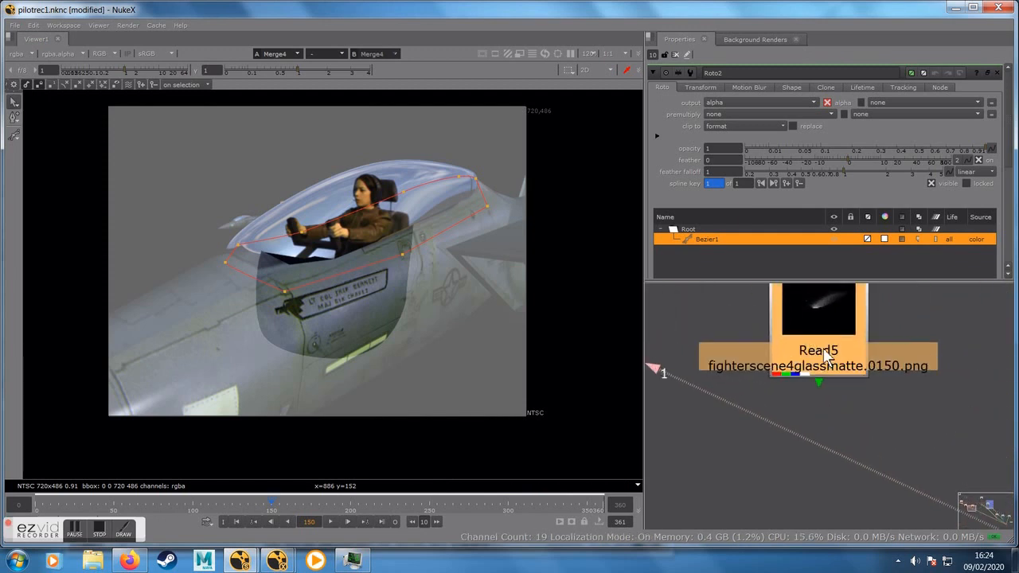
{"action": "key", "text": "1"}
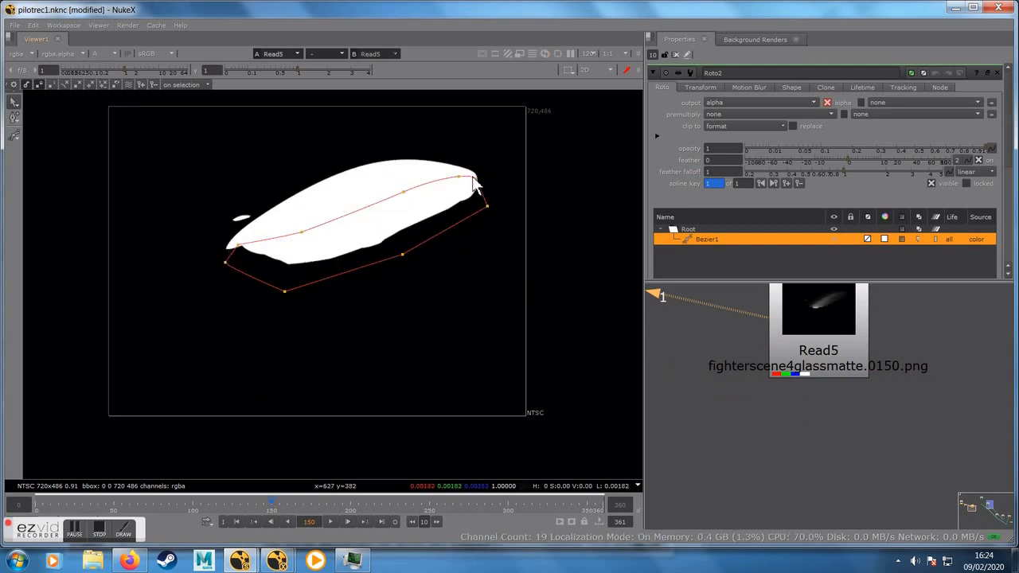
Step: Move the Read5 glass matte node across the graph and place it just to the right of Roto2
{"action": "scroll", "coordinate": [763, 413], "scroll_direction": "down", "scroll_amount": 3}
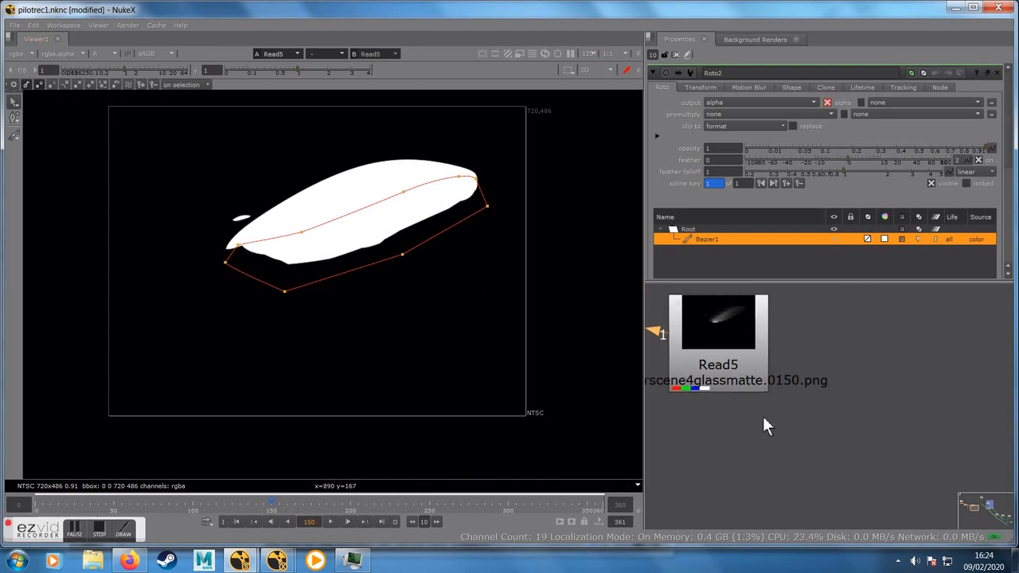
{"action": "scroll", "coordinate": [766, 407], "scroll_direction": "down", "scroll_amount": 4}
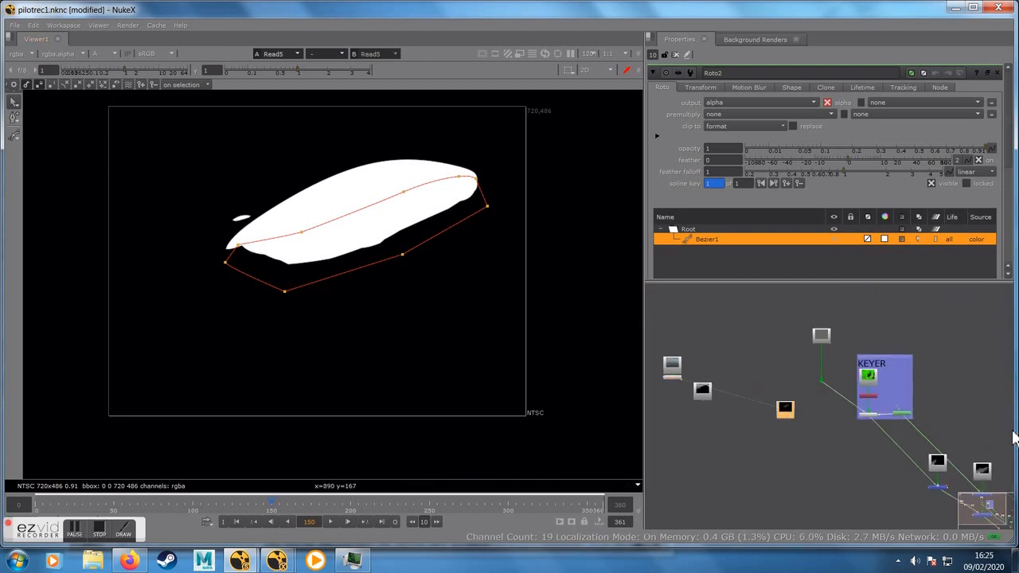
{"action": "left_click_drag", "start_coordinate": [929, 439], "coordinate": [953, 415]}
{"action": "middle_click_drag", "start_coordinate": [943, 438], "coordinate": [725, 389]}
{"action": "left_click_drag", "start_coordinate": [694, 372], "coordinate": [764, 359]}
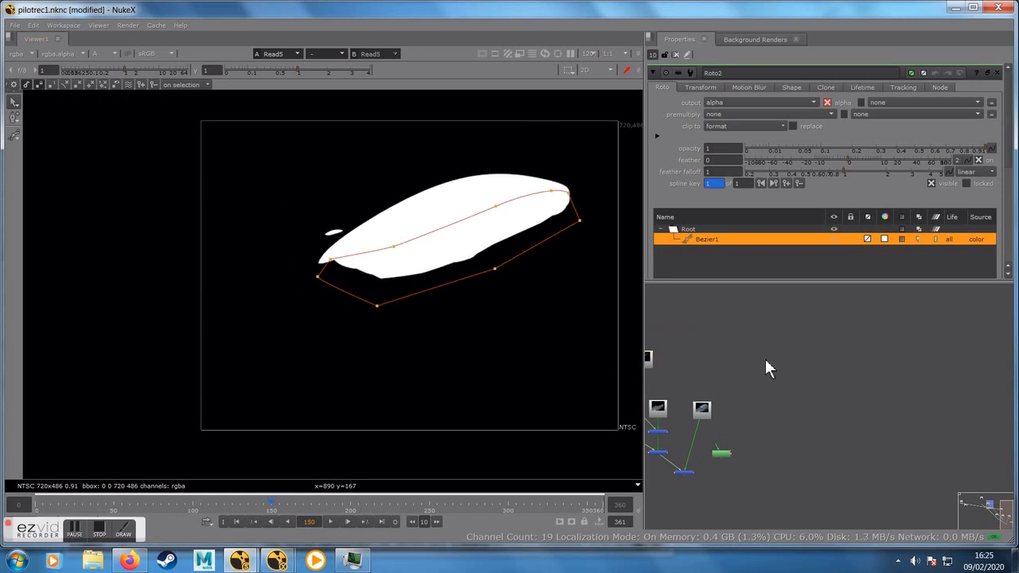
{"action": "key", "text": "f"}
{"action": "middle_click_drag", "start_coordinate": [835, 404], "coordinate": [639, 353]}
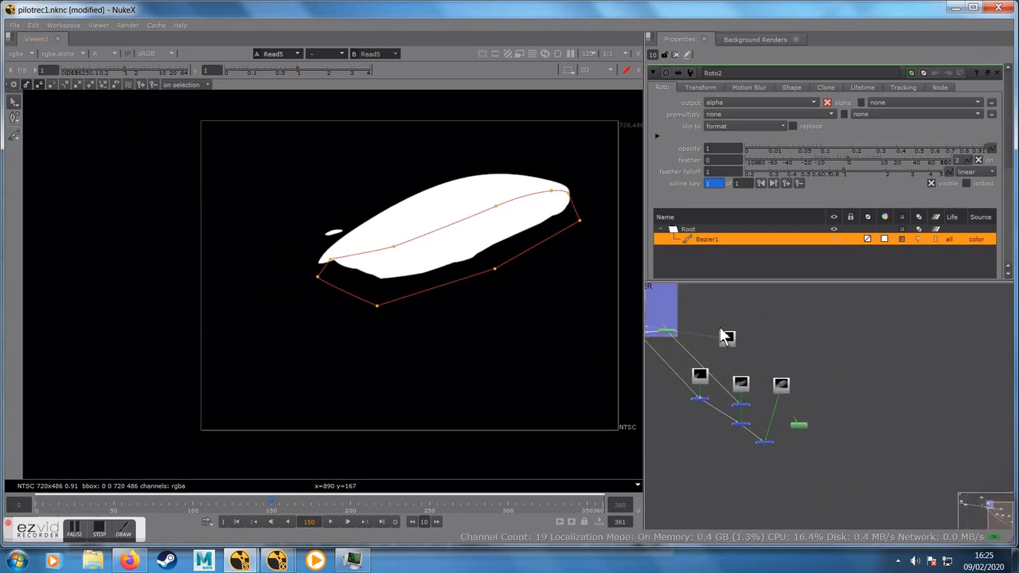
{"action": "left_click_drag", "start_coordinate": [724, 342], "coordinate": [831, 443]}
{"action": "scroll", "coordinate": [804, 407], "scroll_direction": "up", "scroll_amount": 2}
{"action": "scroll", "coordinate": [805, 406], "scroll_direction": "up", "scroll_amount": 1}
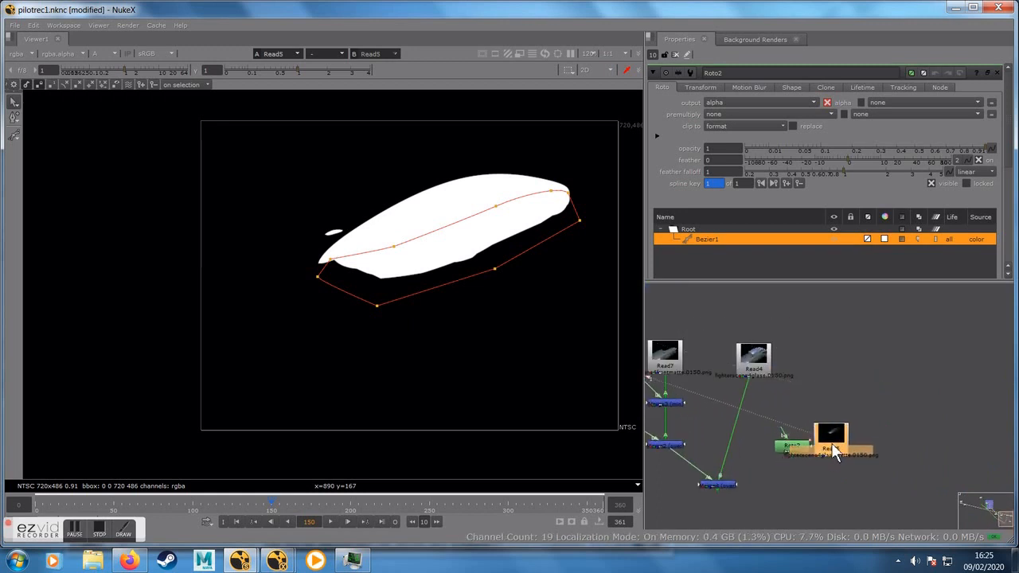
Step: Merge Roto2 as input A over Read5 as input B, space the two source nodes apart, and view the merged matte
{"action": "scroll", "coordinate": [817, 465], "scroll_direction": "up", "scroll_amount": 6}
{"action": "left_click", "coordinate": [718, 410]}
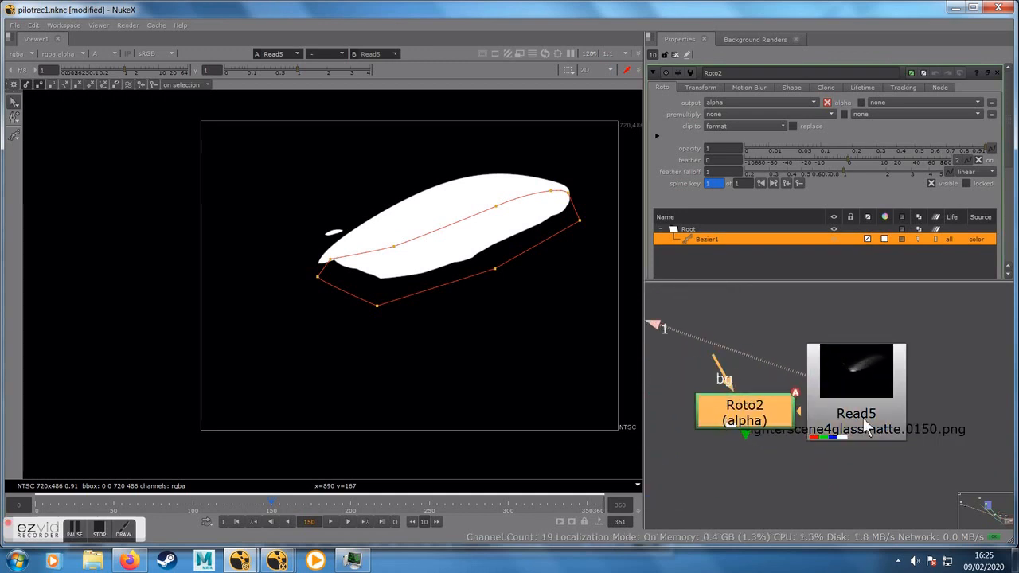
{"action": "left_click", "coordinate": [859, 415]}
{"action": "key", "text": "m"}
{"action": "left_click_drag", "start_coordinate": [818, 468], "coordinate": [787, 502]}
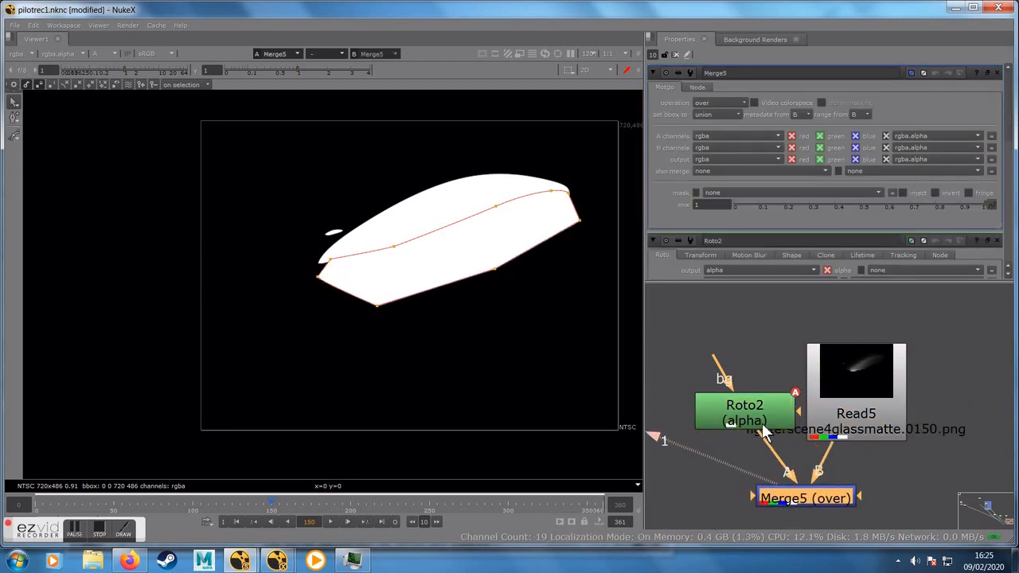
{"action": "left_click_drag", "start_coordinate": [760, 423], "coordinate": [742, 420]}
{"action": "left_click_drag", "start_coordinate": [888, 394], "coordinate": [910, 374]}
{"action": "left_click", "coordinate": [791, 501]}
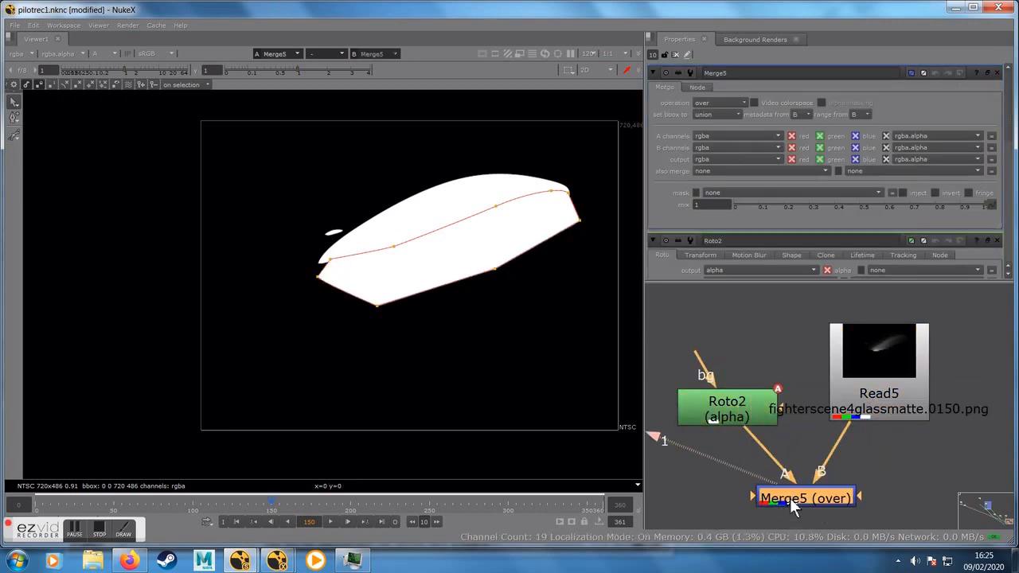
{"action": "left_click", "coordinate": [471, 308]}
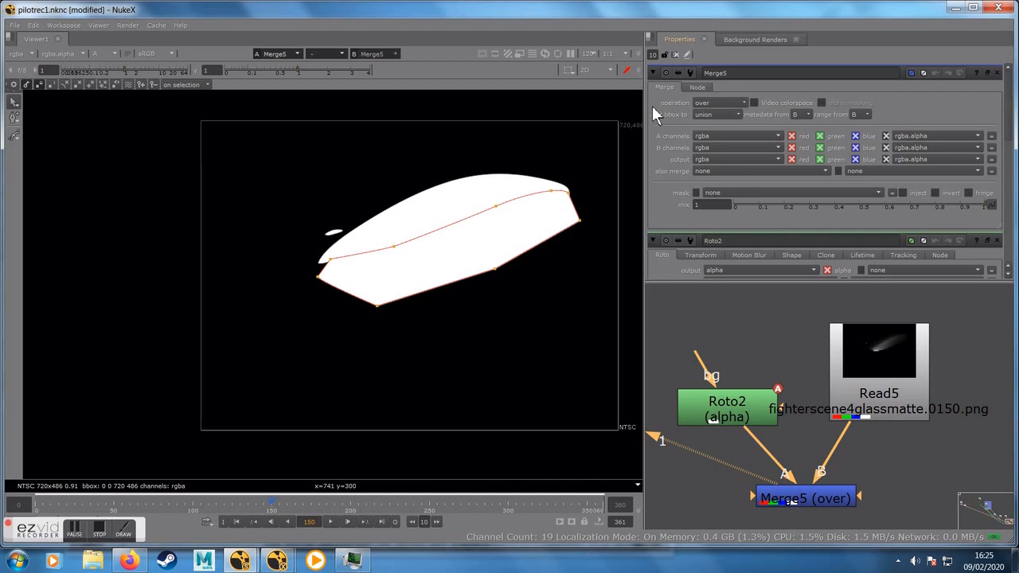
Step: Try the minus operation on the Merge5 node, and set its operation to min
{"action": "left_click", "coordinate": [716, 102]}
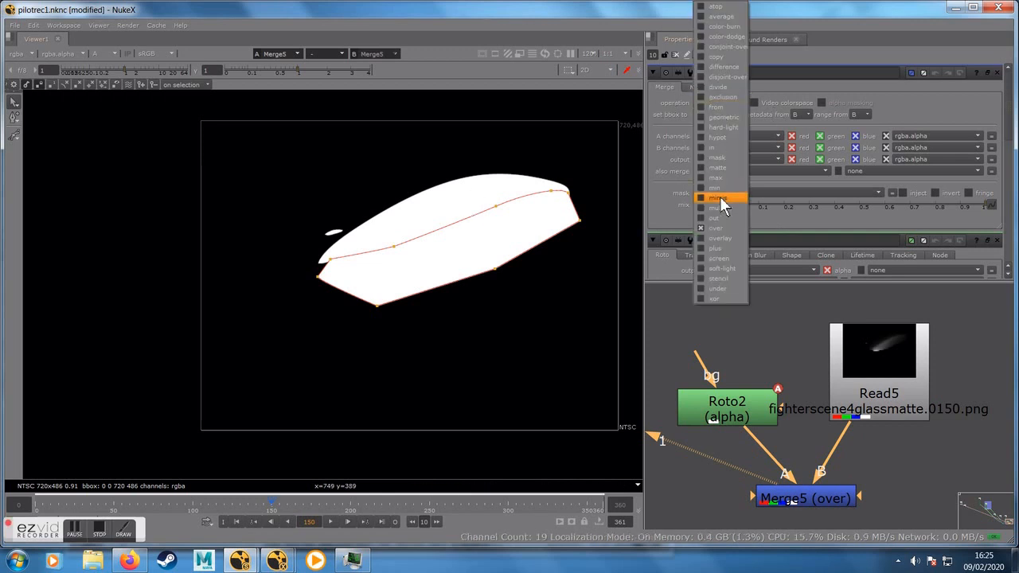
{"action": "left_click", "coordinate": [719, 197]}
{"action": "left_click", "coordinate": [707, 102]}
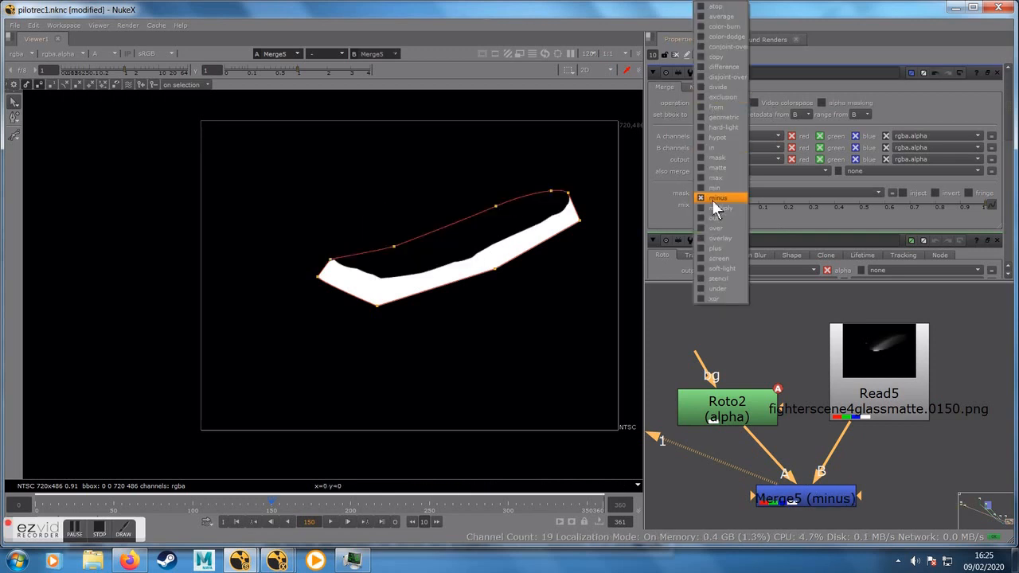
{"action": "left_click", "coordinate": [715, 187]}
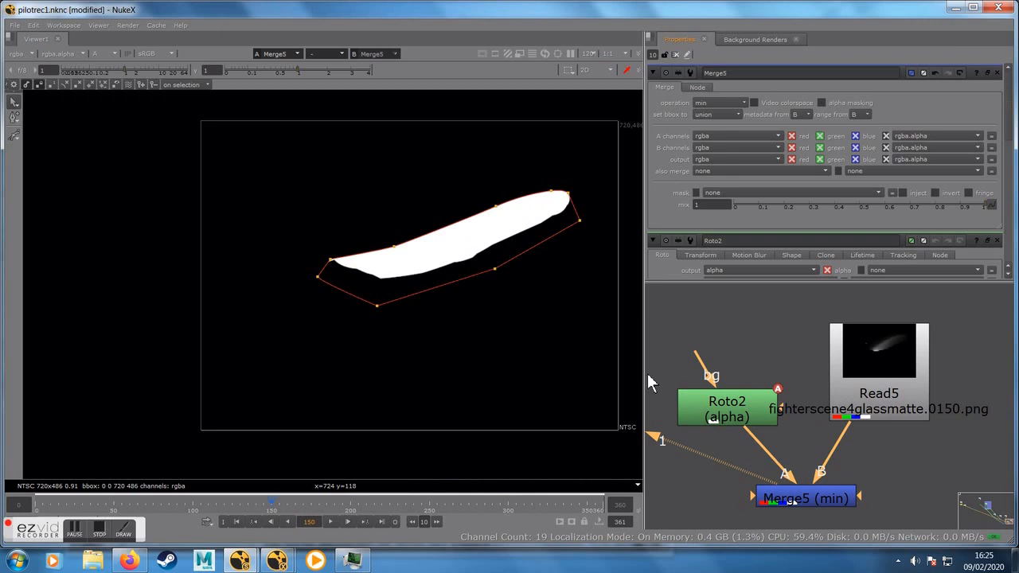
Step: Set the Roto2 node's output to rgba and switch the viewer from alpha to the RGB channels of the merged matte
{"action": "left_click", "coordinate": [786, 501]}
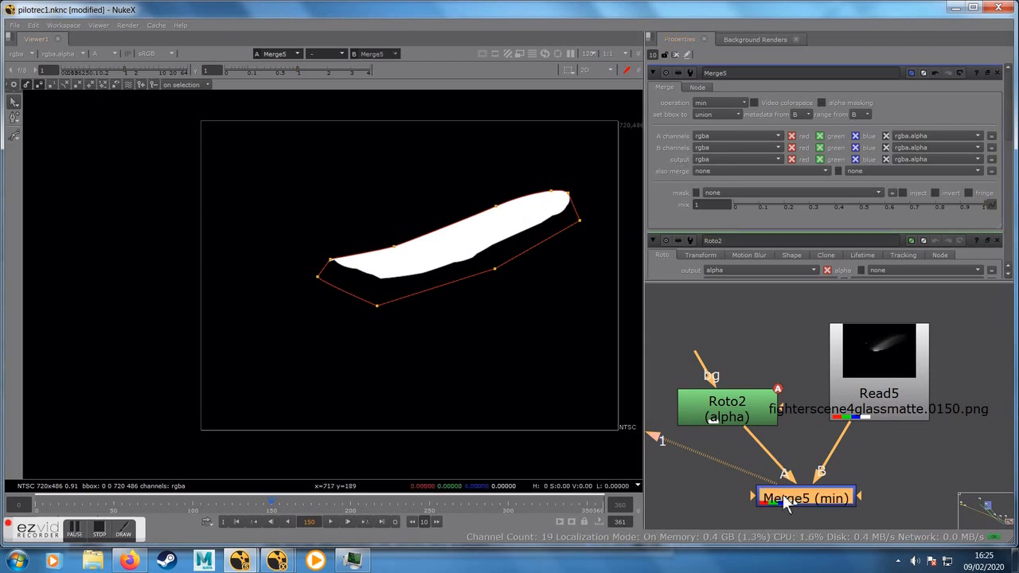
{"action": "double_click", "coordinate": [738, 422]}
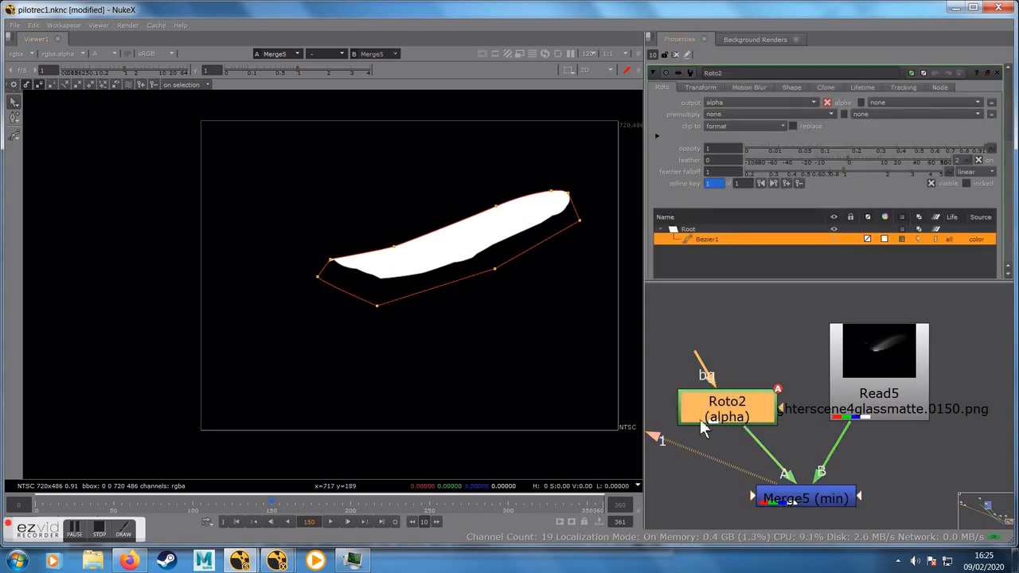
{"action": "left_click", "coordinate": [716, 102]}
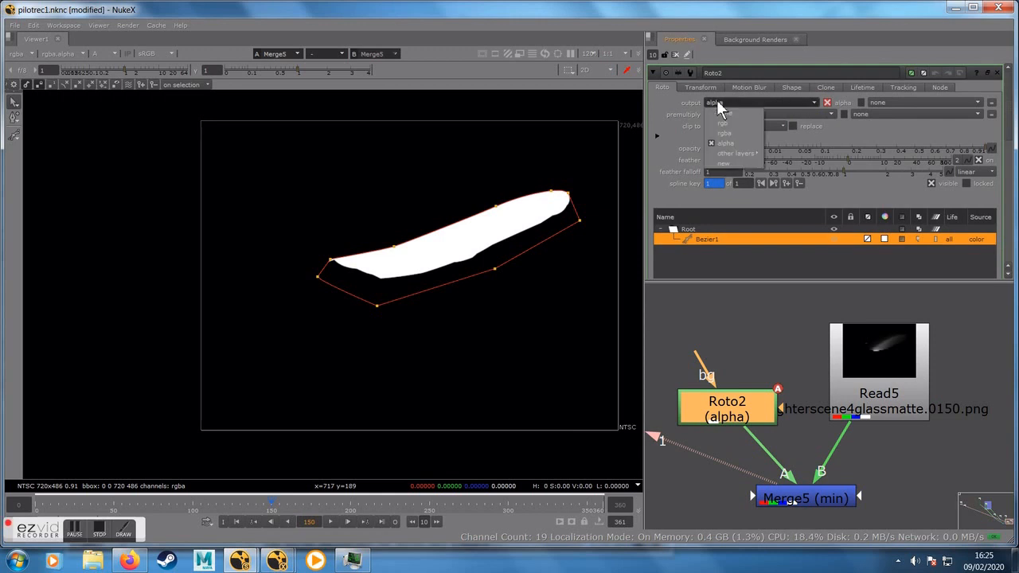
{"action": "left_click", "coordinate": [724, 134]}
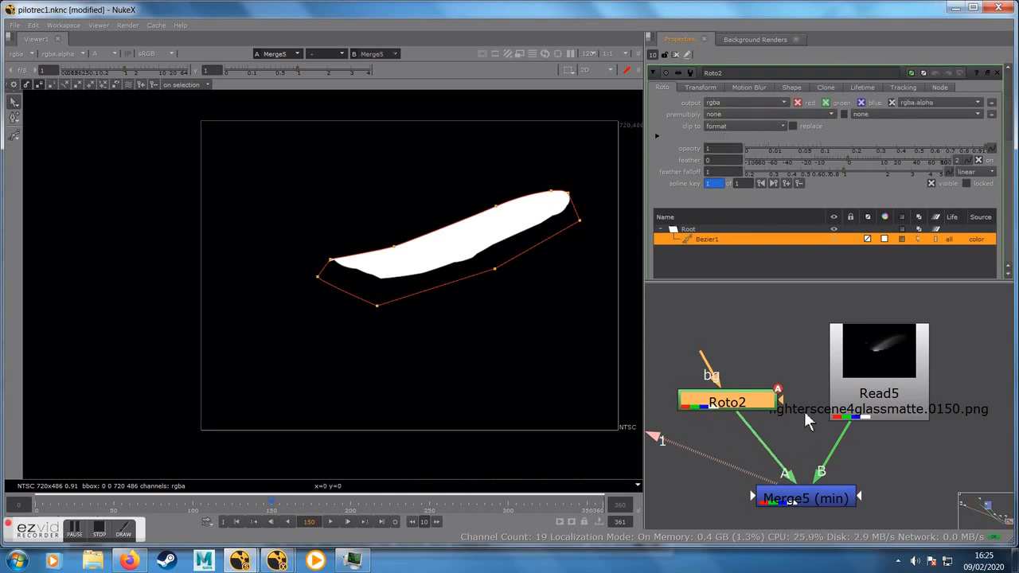
{"action": "left_click", "coordinate": [789, 501]}
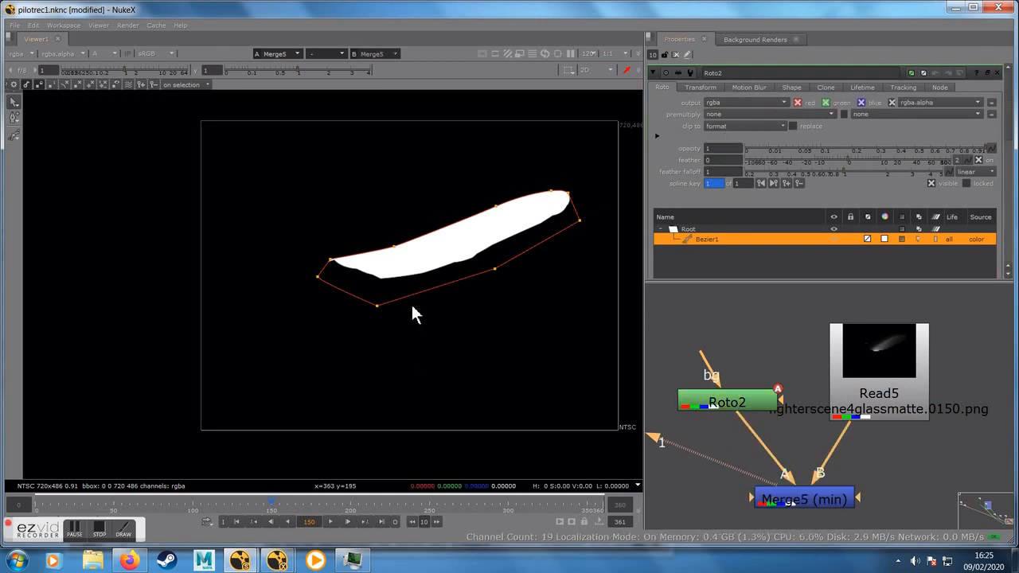
{"action": "key", "text": "a"}
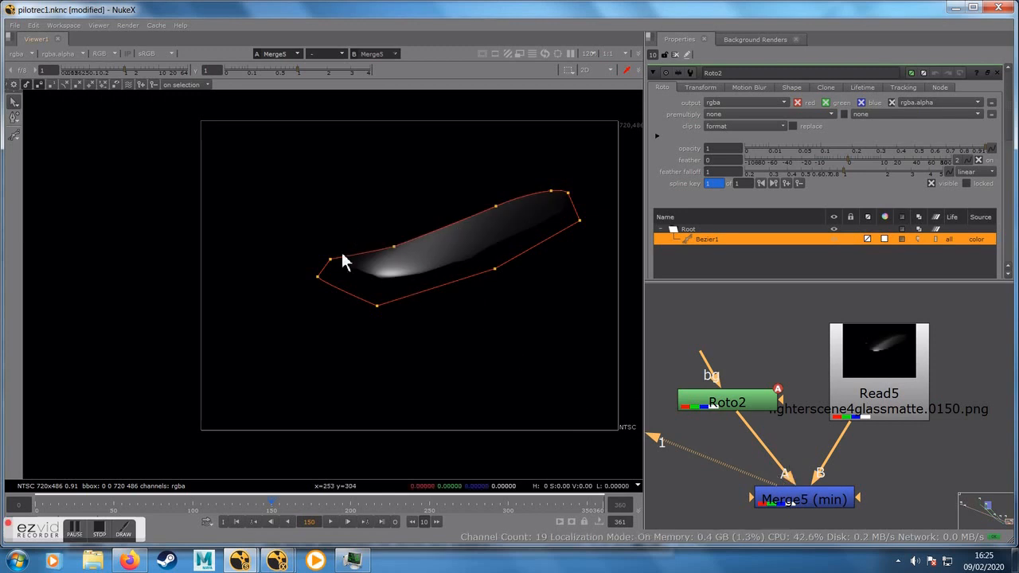
Step: Move Roto2 and Read5 up, insert a Grade node between Read5 and Merge5, and set its multiply to 0
{"action": "middle_click_drag", "start_coordinate": [757, 358], "coordinate": [762, 325]}
{"action": "mouse_move", "coordinate": [744, 374]}
{"action": "left_mouse_down"}
{"action": "mouse_move", "coordinate": [722, 336]}
{"action": "mouse_move", "coordinate": [731, 359]}
{"action": "left_mouse_up"}
{"action": "left_click_drag", "start_coordinate": [875, 382], "coordinate": [873, 344]}
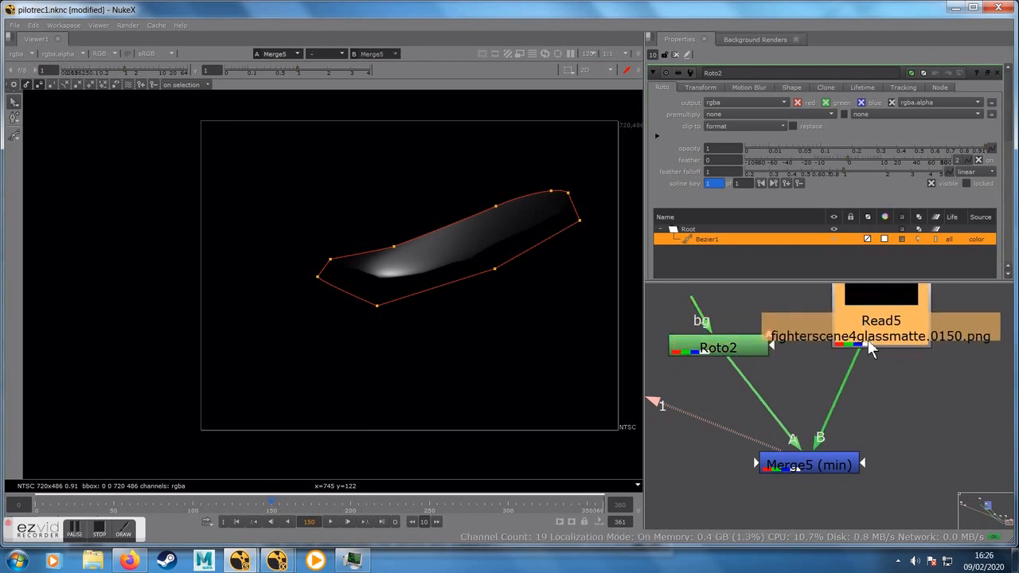
{"action": "key", "text": "g"}
{"action": "left_click_drag", "start_coordinate": [868, 381], "coordinate": [868, 393]}
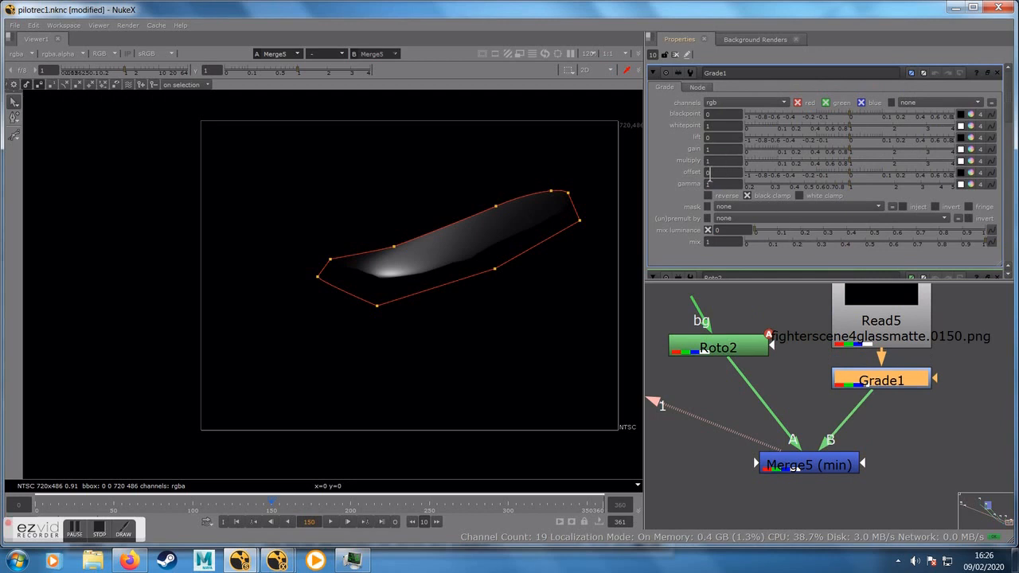
{"action": "left_click_drag", "start_coordinate": [830, 159], "coordinate": [691, 156]}
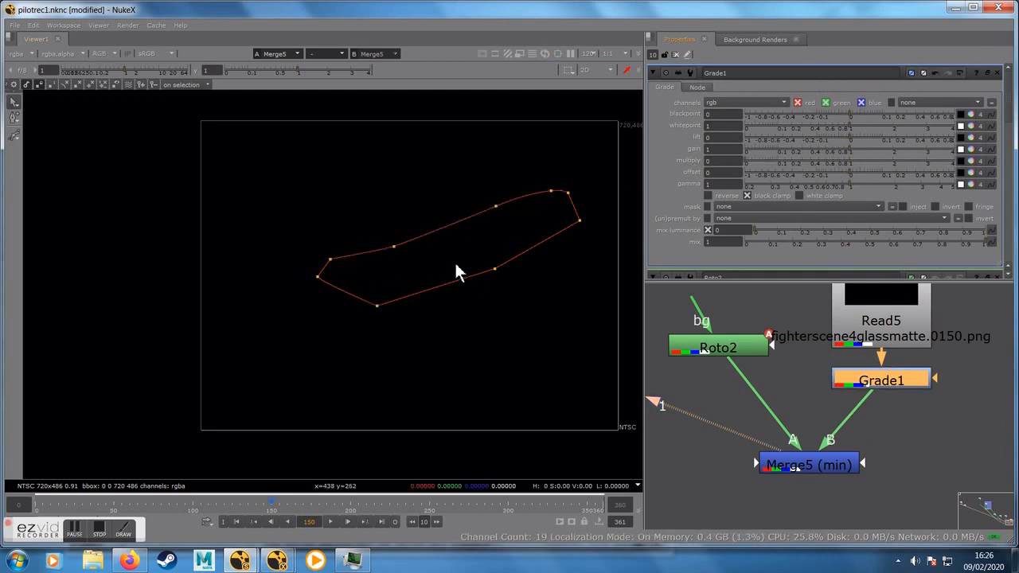
Step: Open the properties of the Merge5 node
{"action": "double_click", "coordinate": [790, 465]}
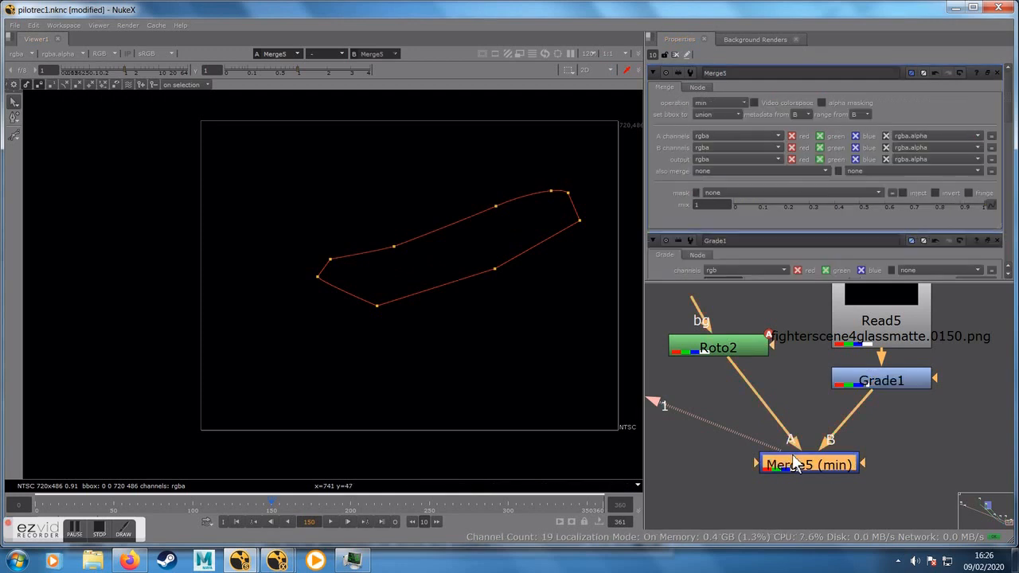
{"action": "scroll", "coordinate": [793, 465], "scroll_direction": "down", "scroll_amount": 6}
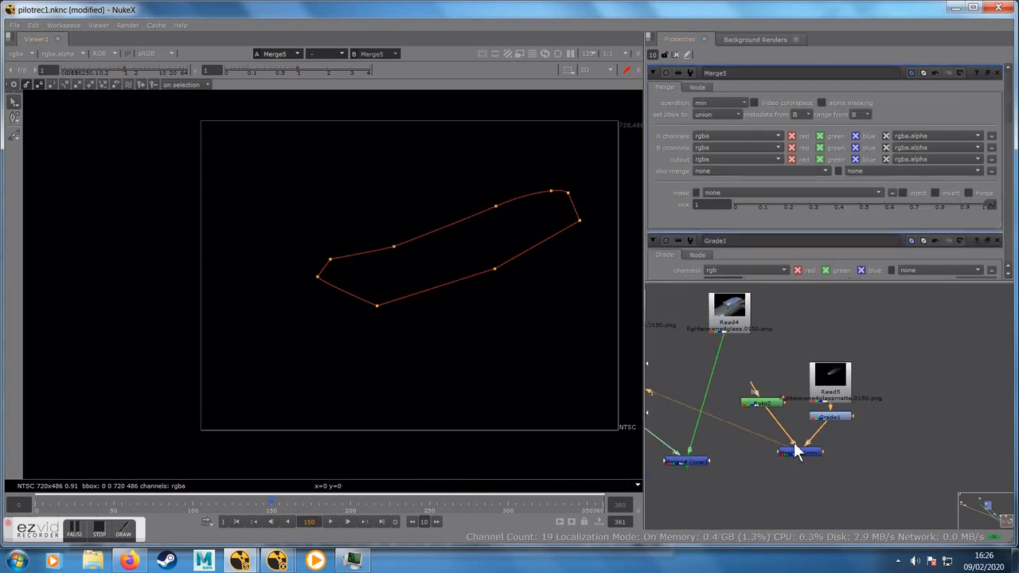
Step: Move the Roto2, Read5, Grade1 and Merge5 nodes together upward, level with Read4 and clear of Merge4
{"action": "left_click_drag", "start_coordinate": [761, 378], "coordinate": [867, 484]}
{"action": "left_click_drag", "start_coordinate": [755, 385], "coordinate": [876, 463]}
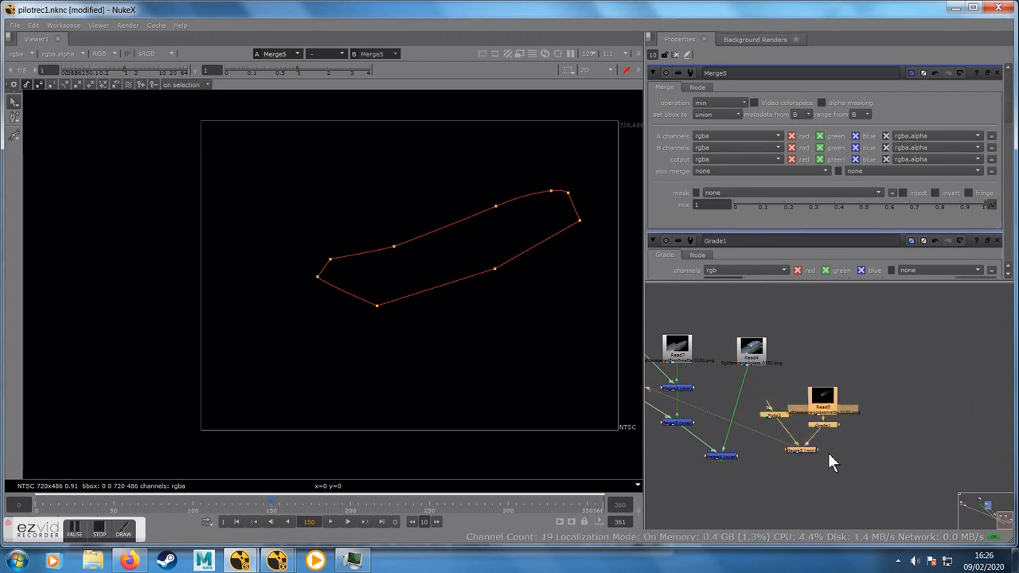
{"action": "left_click_drag", "start_coordinate": [796, 446], "coordinate": [815, 397]}
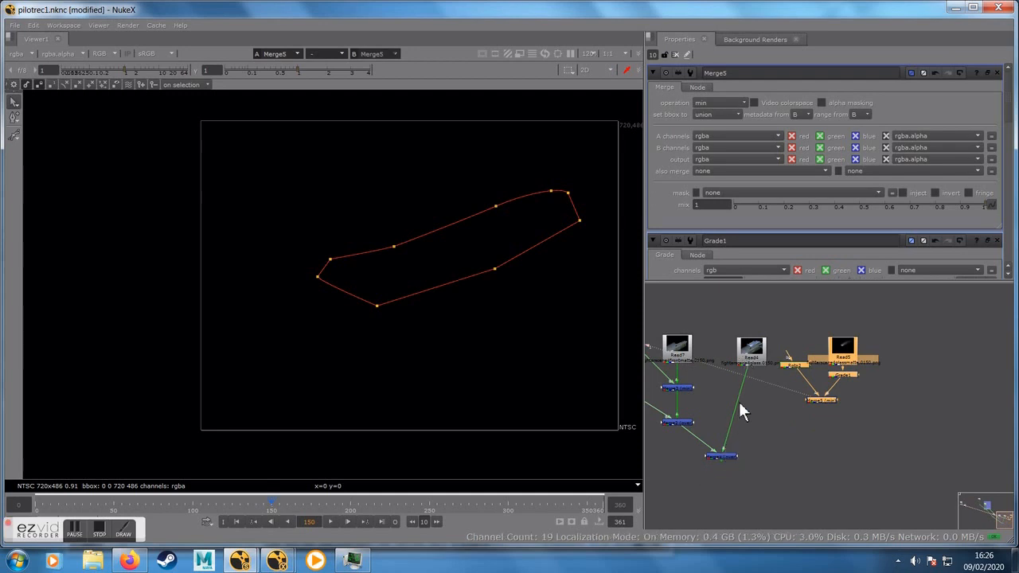
Step: Show the Read4 fighter glass render in the viewer
{"action": "scroll", "coordinate": [738, 401], "scroll_direction": "up", "scroll_amount": 4}
{"action": "left_click", "coordinate": [763, 317]}
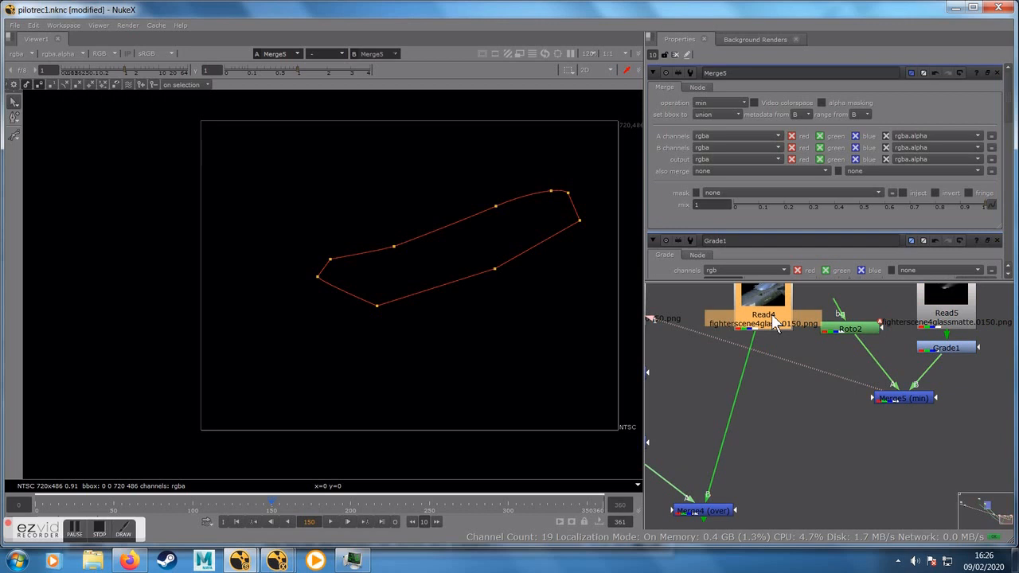
{"action": "key", "text": "1"}
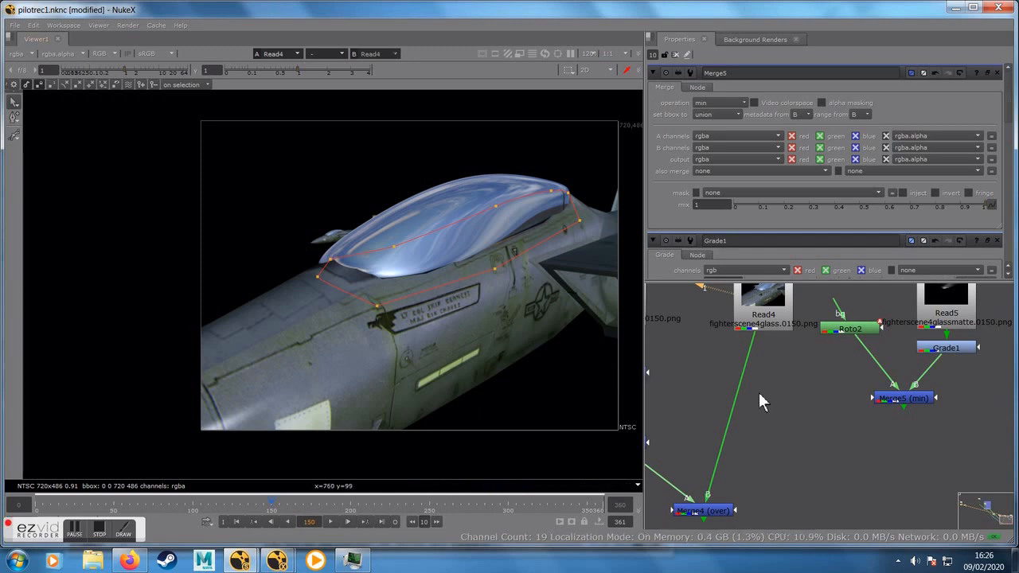
Step: Reposition Merge4 between Read4 and Merge5, reconnect its A input to Merge5, and view the Merge4 result
{"action": "middle_click_drag", "start_coordinate": [848, 404], "coordinate": [797, 452]}
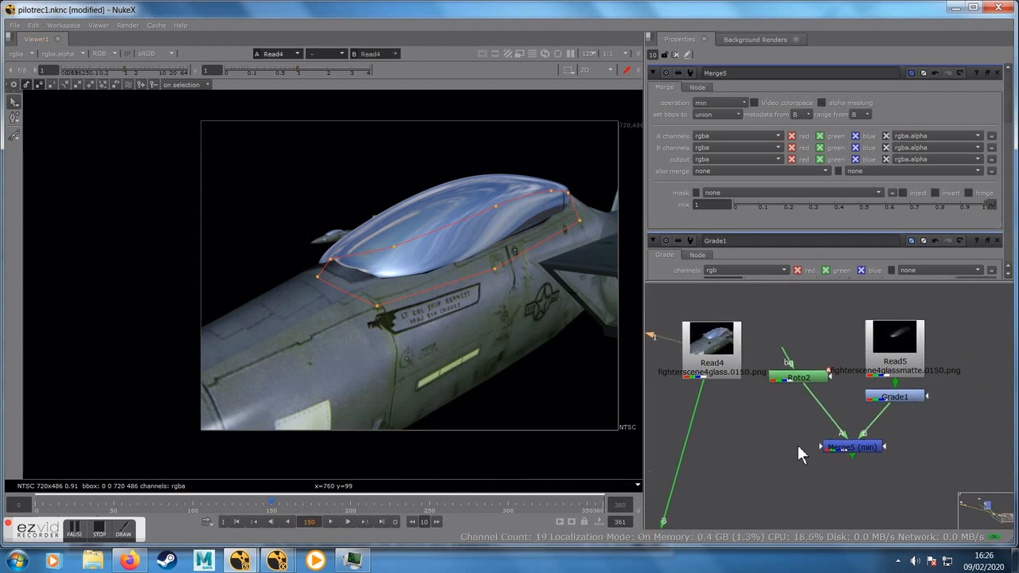
{"action": "scroll", "coordinate": [753, 377], "scroll_direction": "down", "scroll_amount": 5}
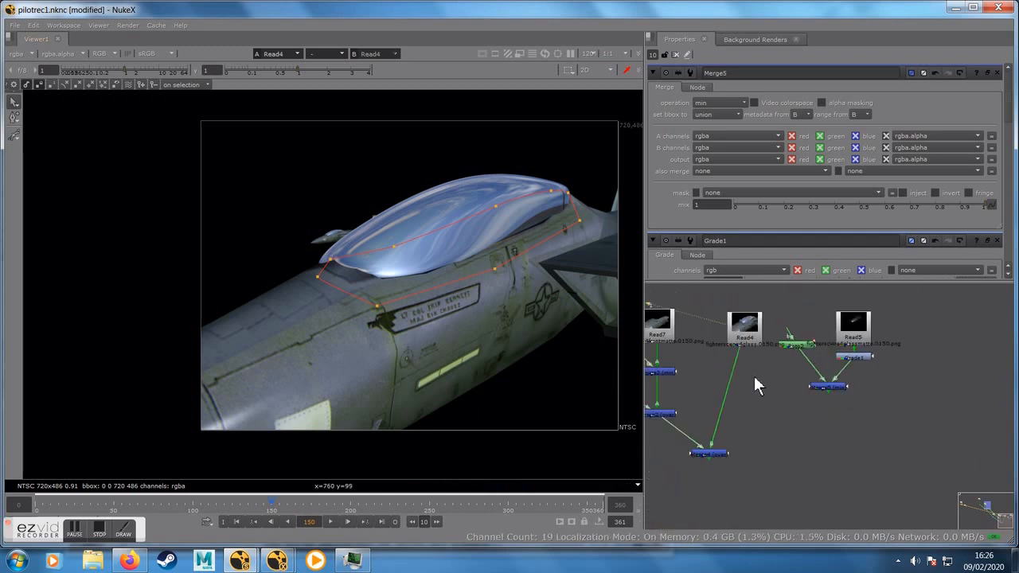
{"action": "left_click_drag", "start_coordinate": [714, 456], "coordinate": [800, 462]}
{"action": "left_click_drag", "start_coordinate": [682, 423], "coordinate": [826, 388]}
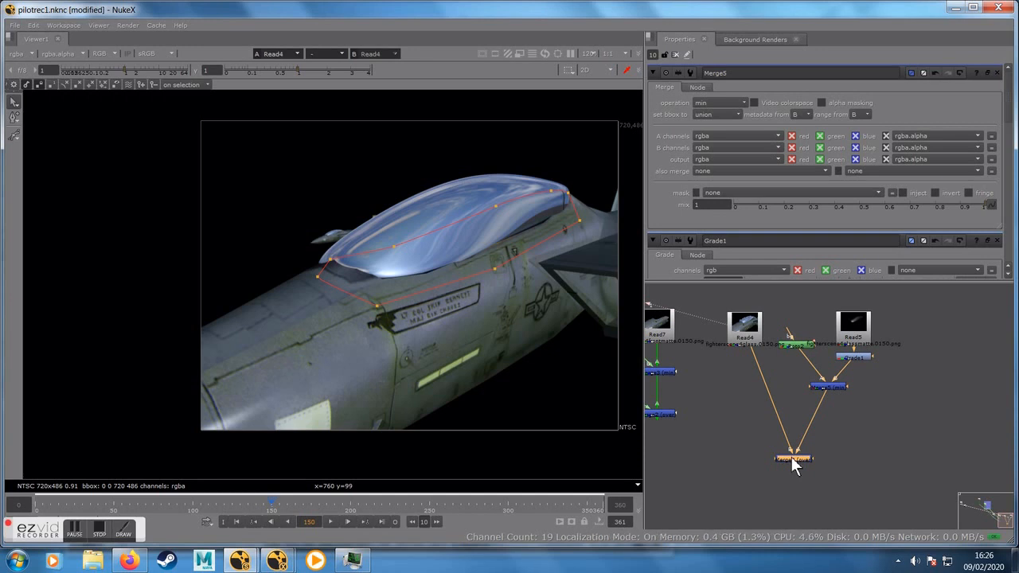
{"action": "key", "text": "1"}
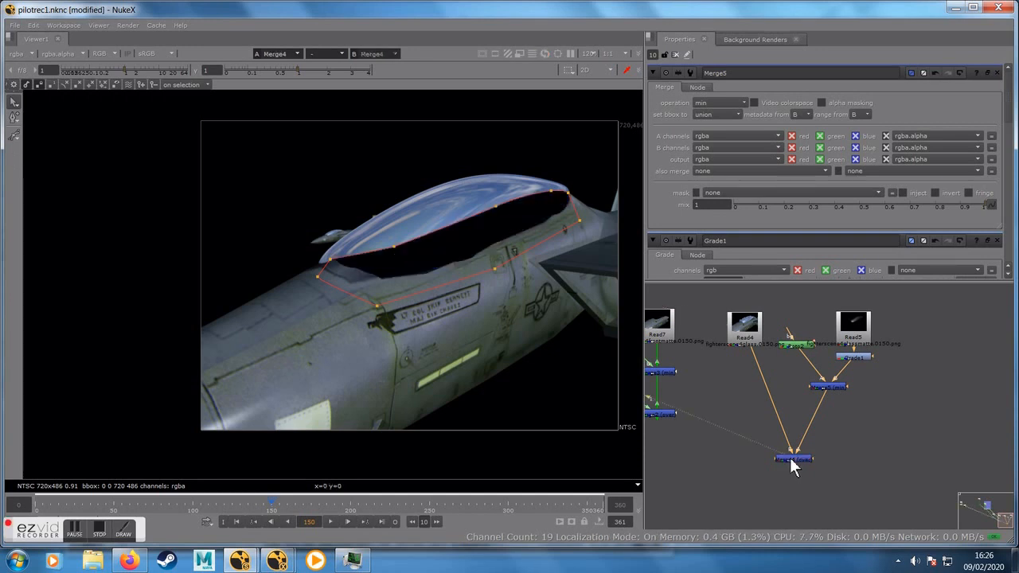
{"action": "scroll", "coordinate": [455, 281], "scroll_direction": "up", "scroll_amount": 1}
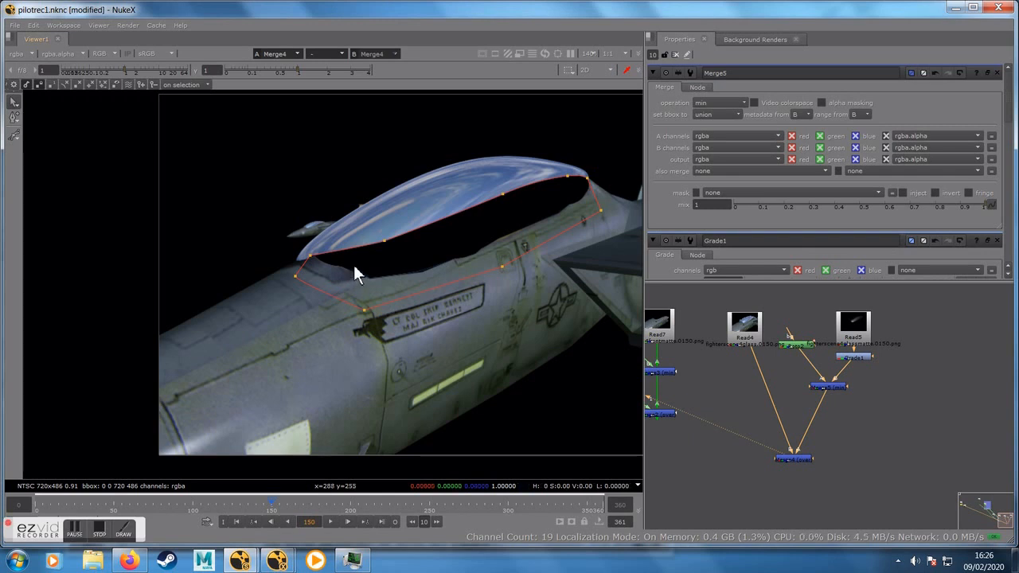
Step: Spread the Merge4, Read4 and Merge5 nodes apart to make room on the Read4 branch
{"action": "left_click_drag", "start_coordinate": [806, 460], "coordinate": [808, 478]}
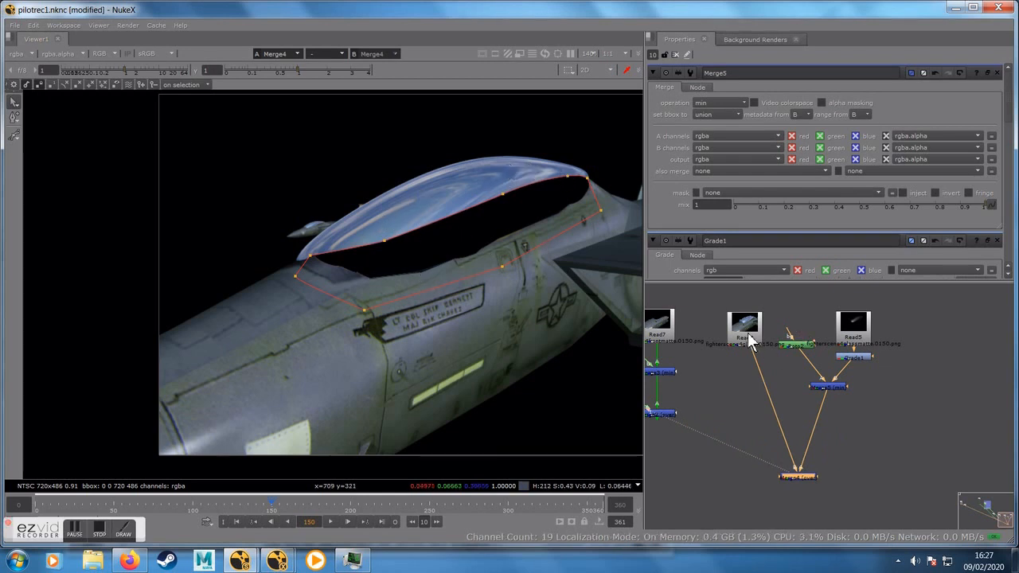
{"action": "left_click_drag", "start_coordinate": [747, 332], "coordinate": [738, 335]}
{"action": "left_click_drag", "start_coordinate": [820, 387], "coordinate": [823, 401]}
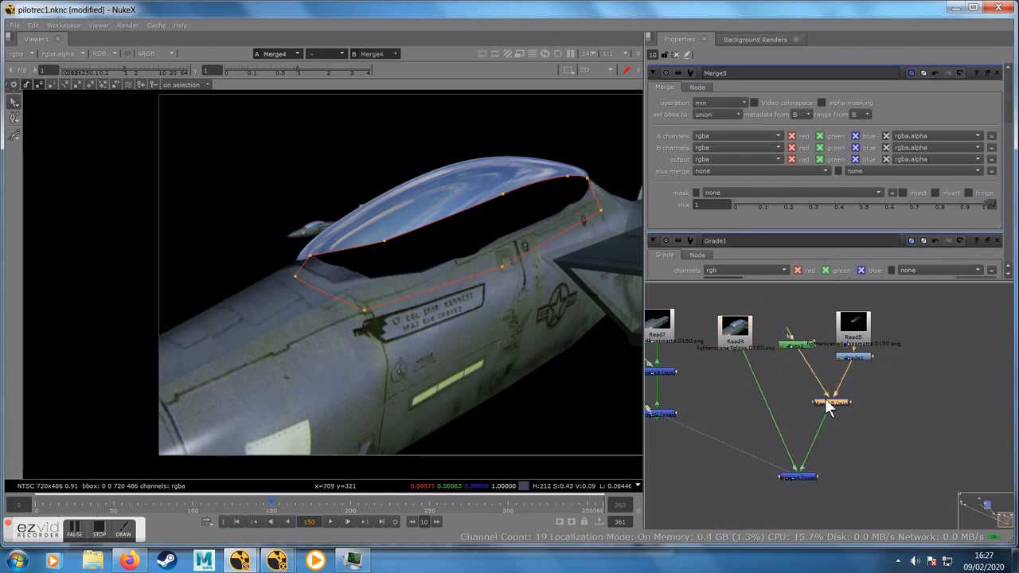
Step: Add a Merge node between Read4 and Merge4, and connect its free input to Grade1
{"action": "left_click", "coordinate": [746, 344]}
{"action": "key", "text": "m"}
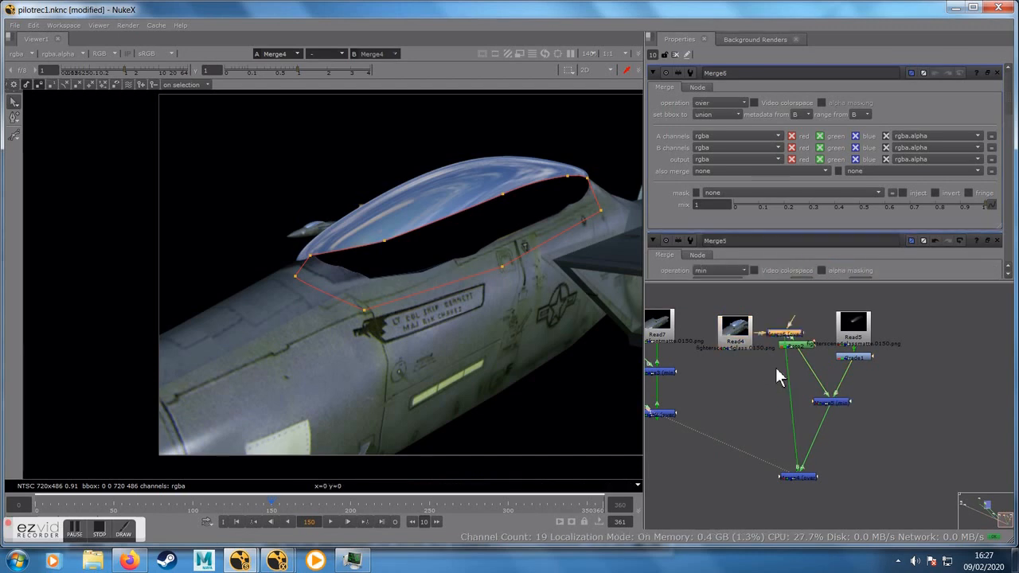
{"action": "left_click_drag", "start_coordinate": [784, 334], "coordinate": [740, 345]}
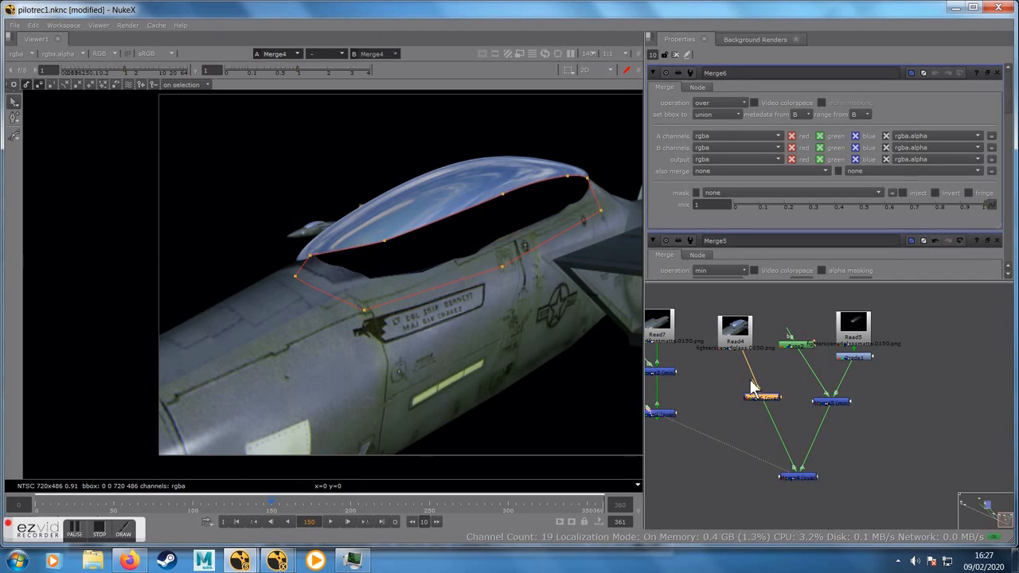
{"action": "left_click_drag", "start_coordinate": [754, 388], "coordinate": [850, 356]}
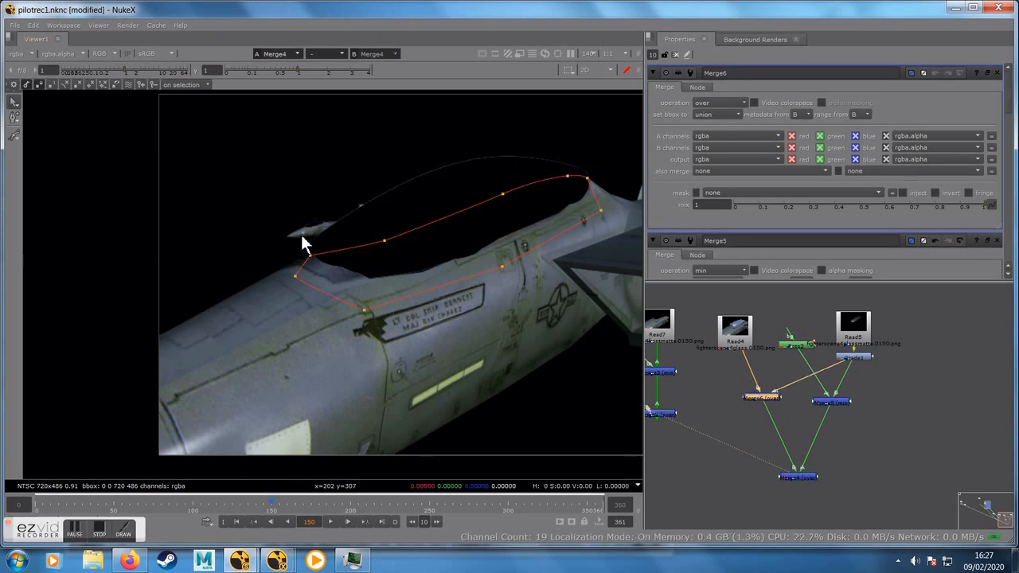
Step: Check the alpha channel of the Merge4 output in the viewer
{"action": "key", "text": "a"}
{"action": "key", "text": "a"}
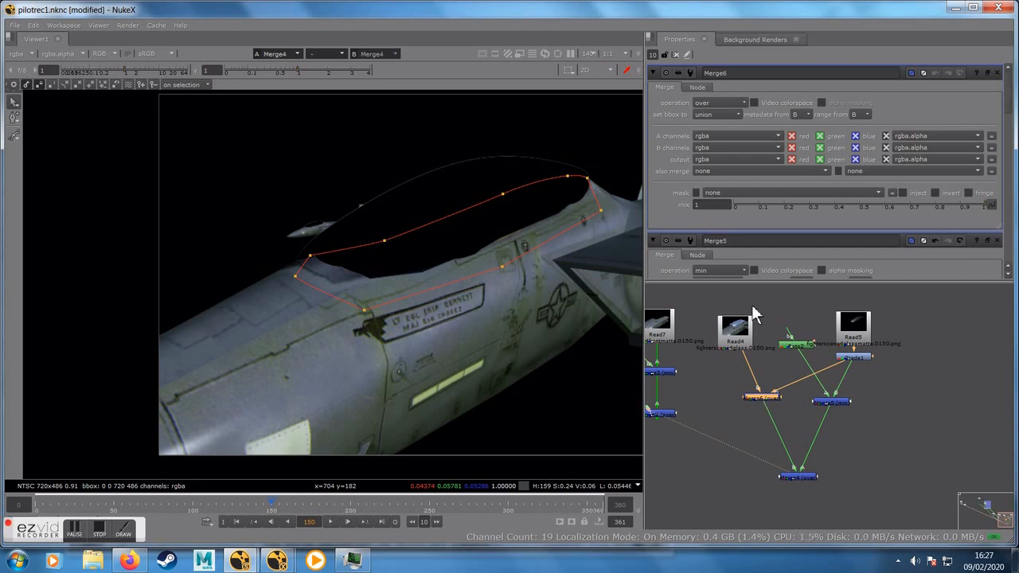
{"action": "key", "text": "a"}
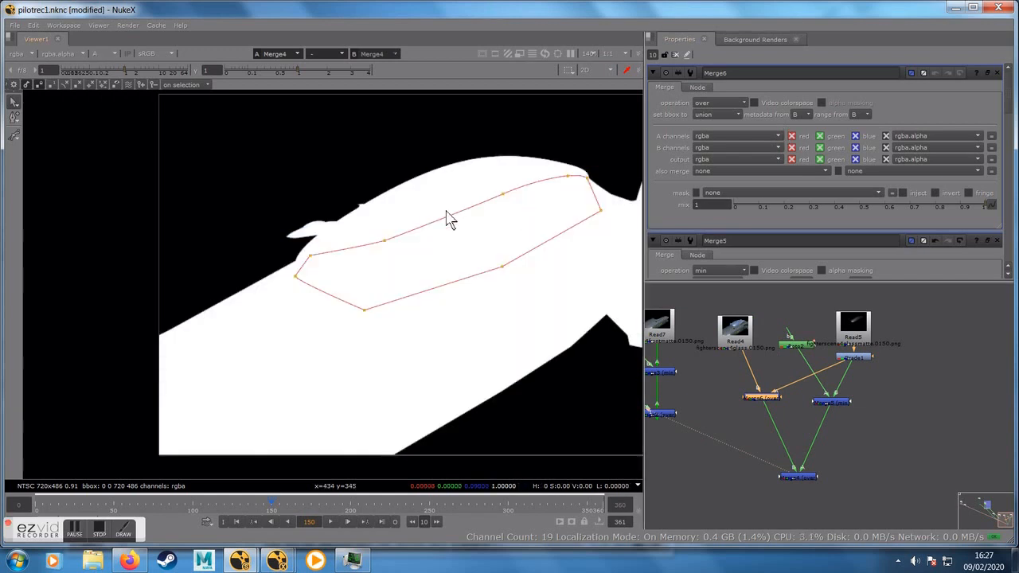
Step: Try the minus and min operations on the new Merge6 node
{"action": "left_click", "coordinate": [701, 102]}
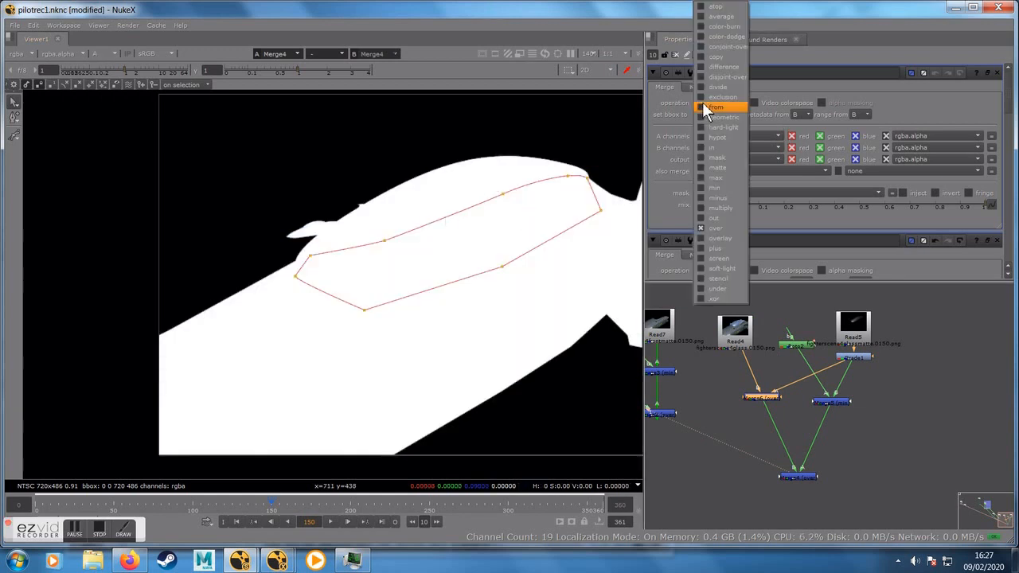
{"action": "left_click", "coordinate": [713, 199]}
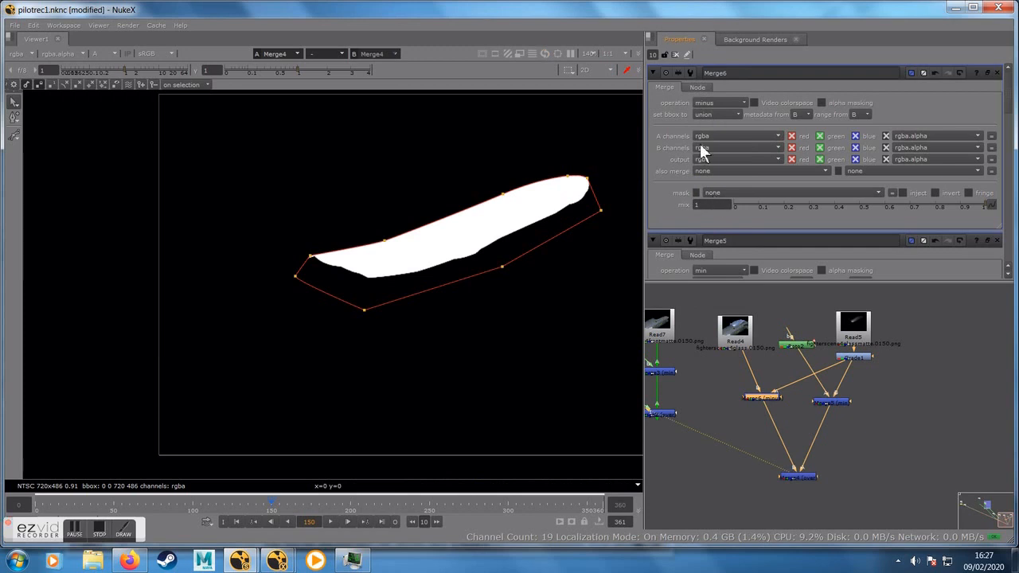
{"action": "left_click", "coordinate": [701, 103]}
{"action": "left_click", "coordinate": [709, 185]}
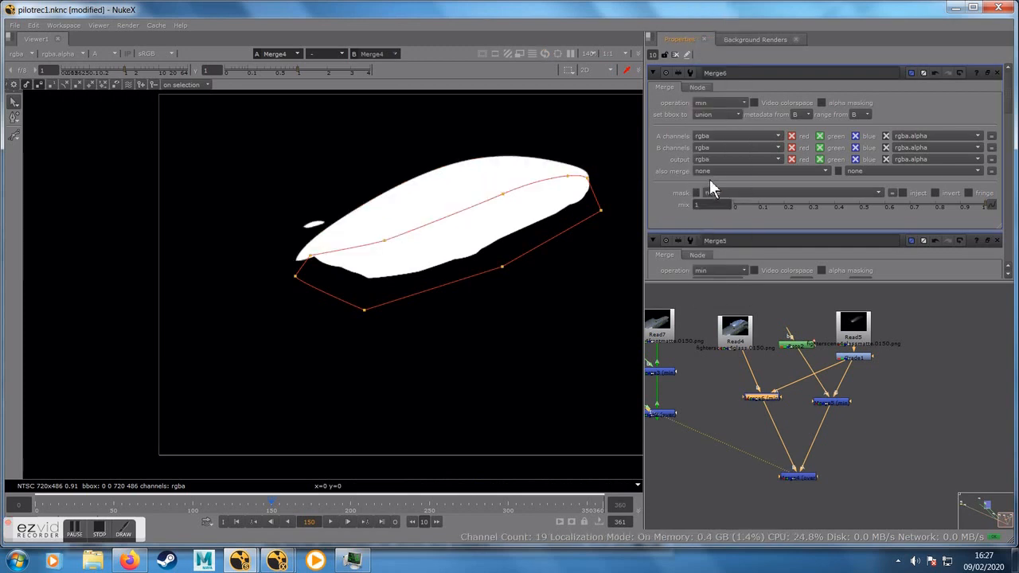
Step: Set Merge6's operation to stencil and examine the canopy outline in the colour and alpha channels
{"action": "left_click", "coordinate": [710, 102]}
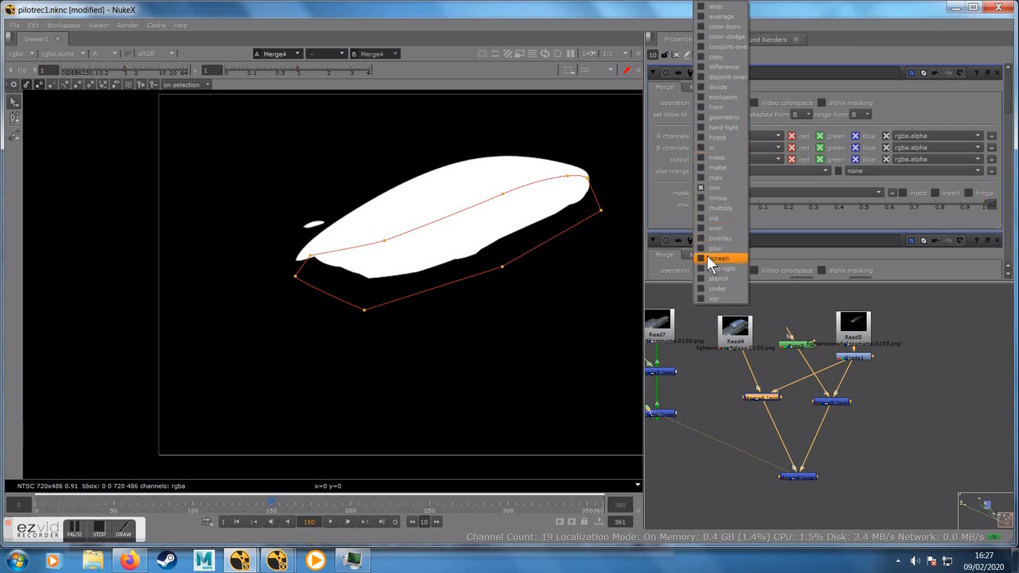
{"action": "left_click", "coordinate": [719, 278]}
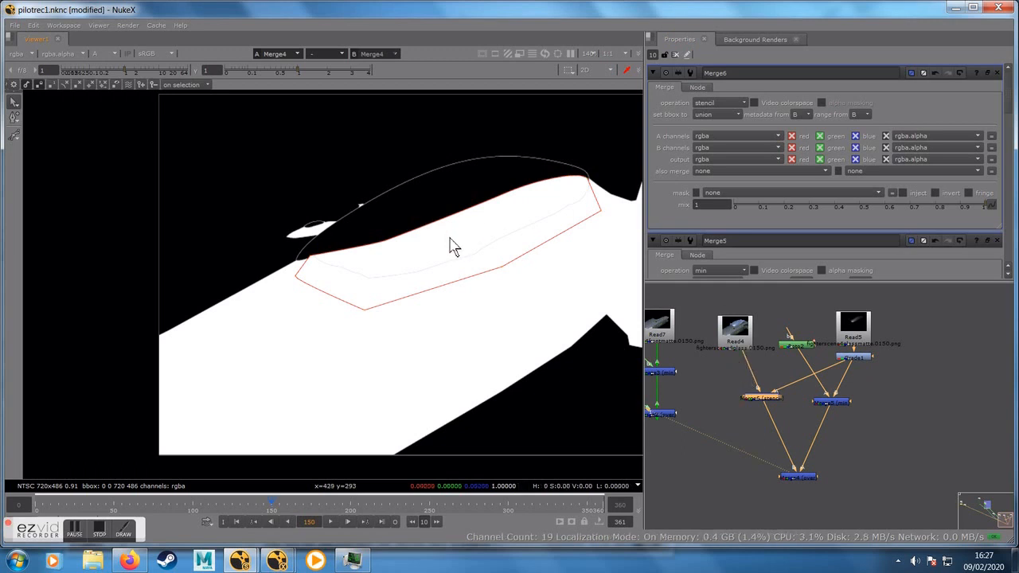
{"action": "key", "text": "a"}
{"action": "key", "text": "a"}
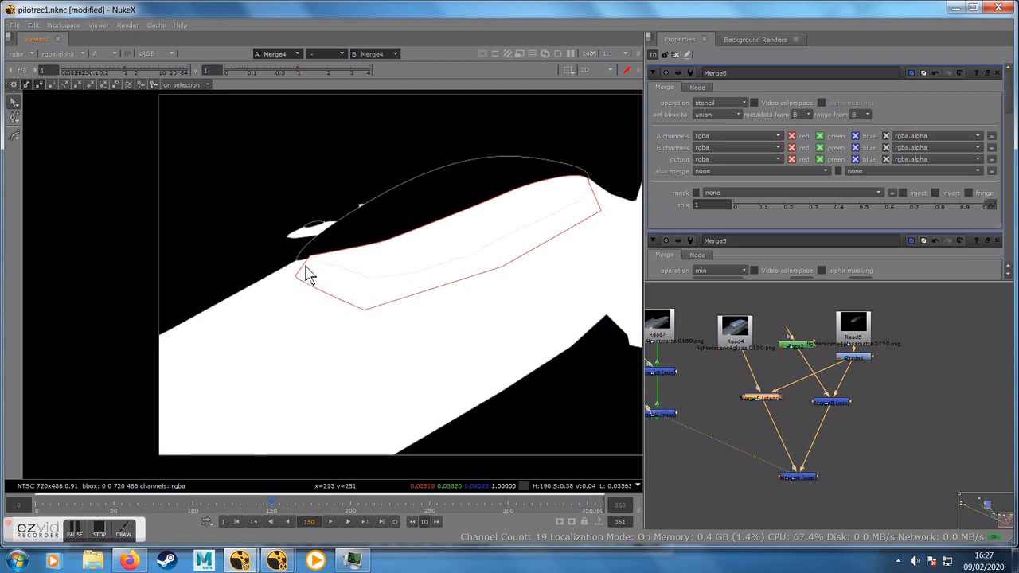
{"action": "key", "text": "a"}
{"action": "key", "text": "a"}
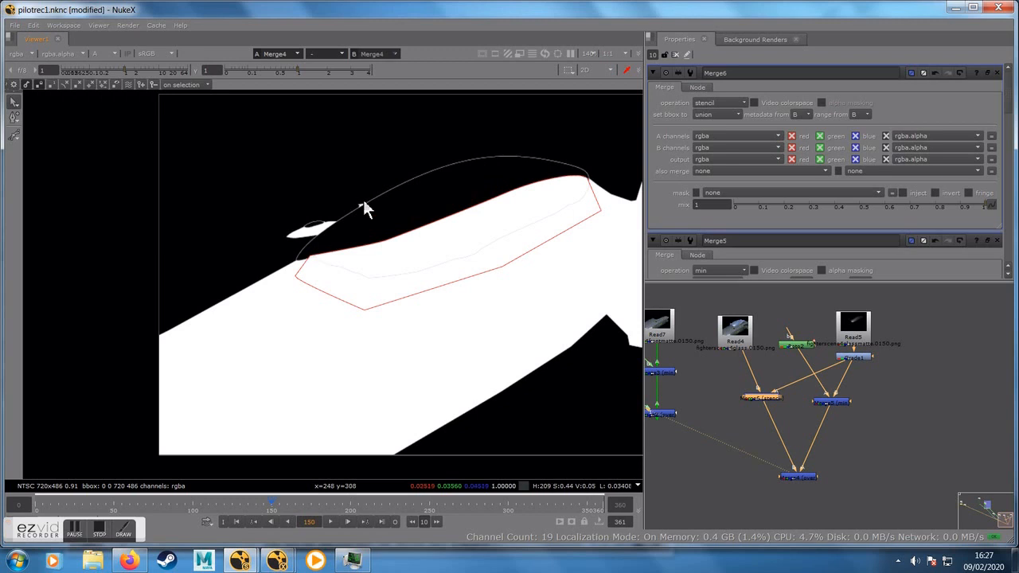
{"action": "scroll", "coordinate": [472, 193], "scroll_direction": "up", "scroll_amount": 3}
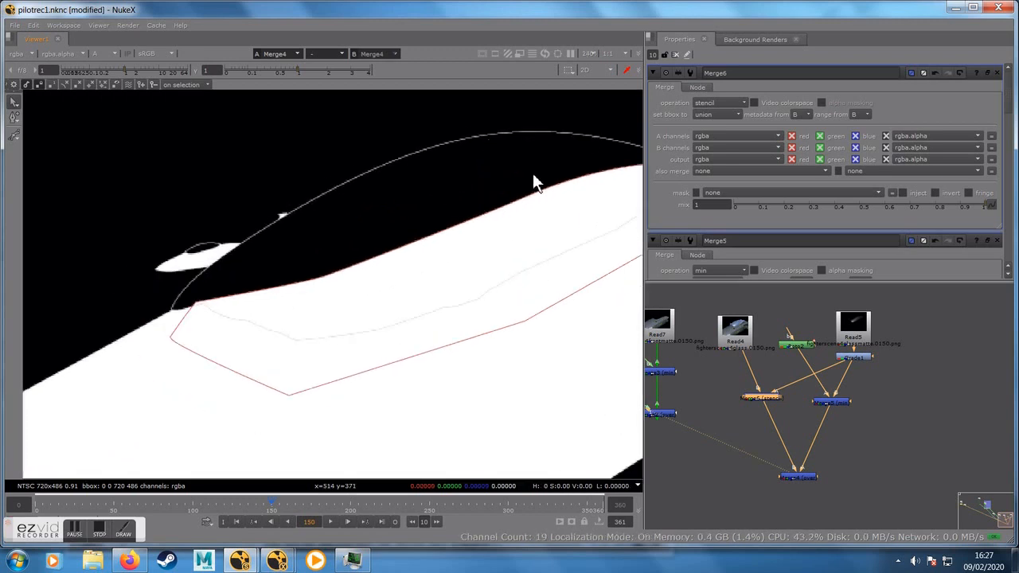
{"action": "middle_click_drag", "start_coordinate": [557, 277], "coordinate": [482, 289]}
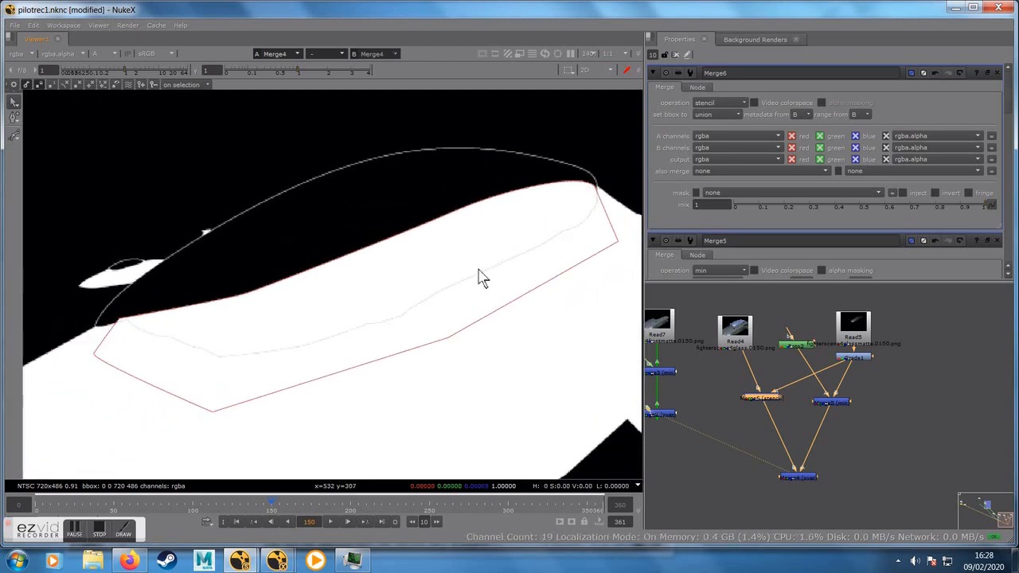
{"action": "scroll", "coordinate": [482, 278], "scroll_direction": "down", "scroll_amount": 1}
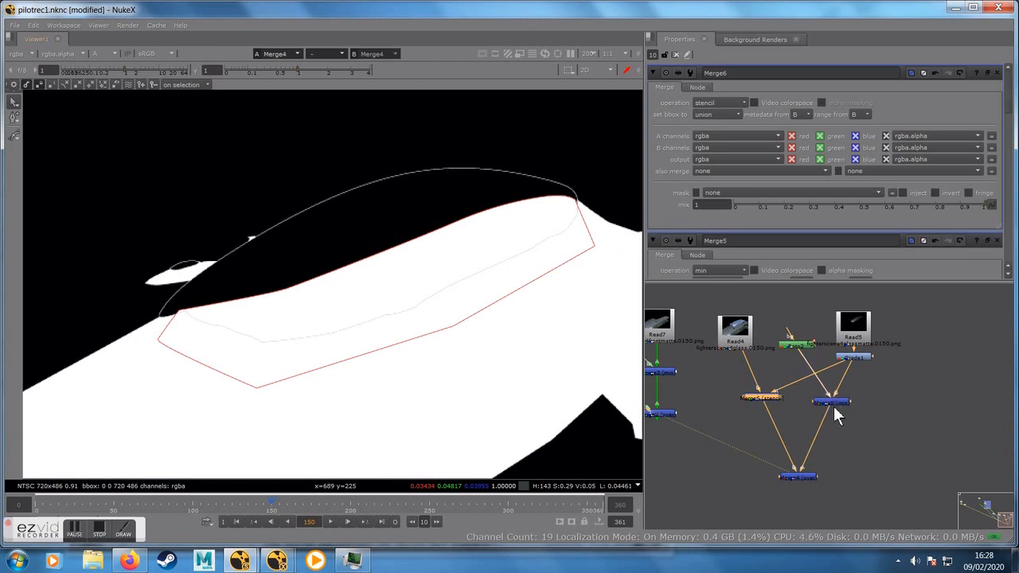
Step: Move Merge5 down and Read5 up to make room above Grade1, and open the node search with Read5 selected
{"action": "left_click_drag", "start_coordinate": [830, 399], "coordinate": [836, 412]}
{"action": "left_click_drag", "start_coordinate": [850, 329], "coordinate": [850, 309]}
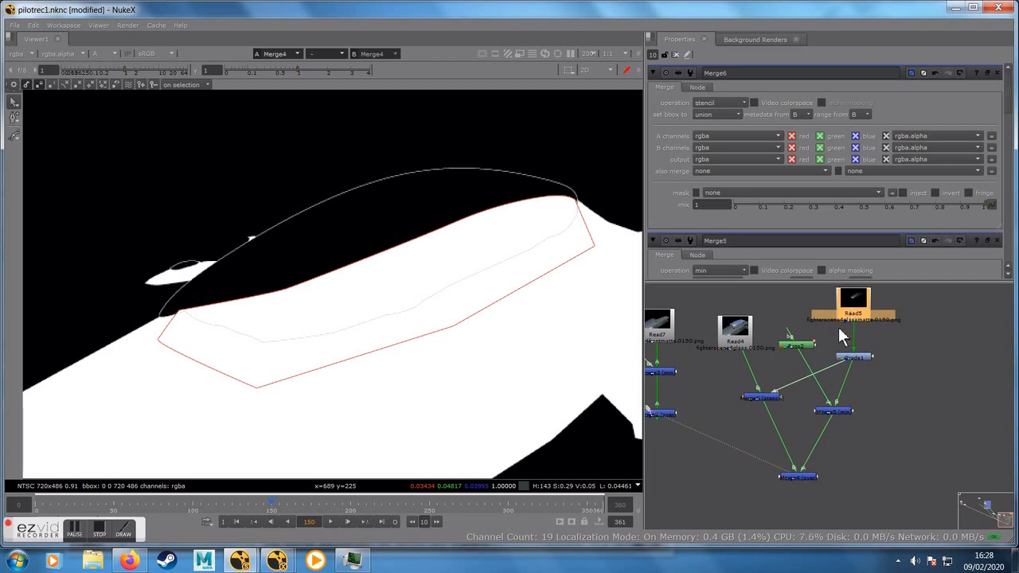
{"action": "key", "text": "Tab"}
{"action": "type", "text": "di"}
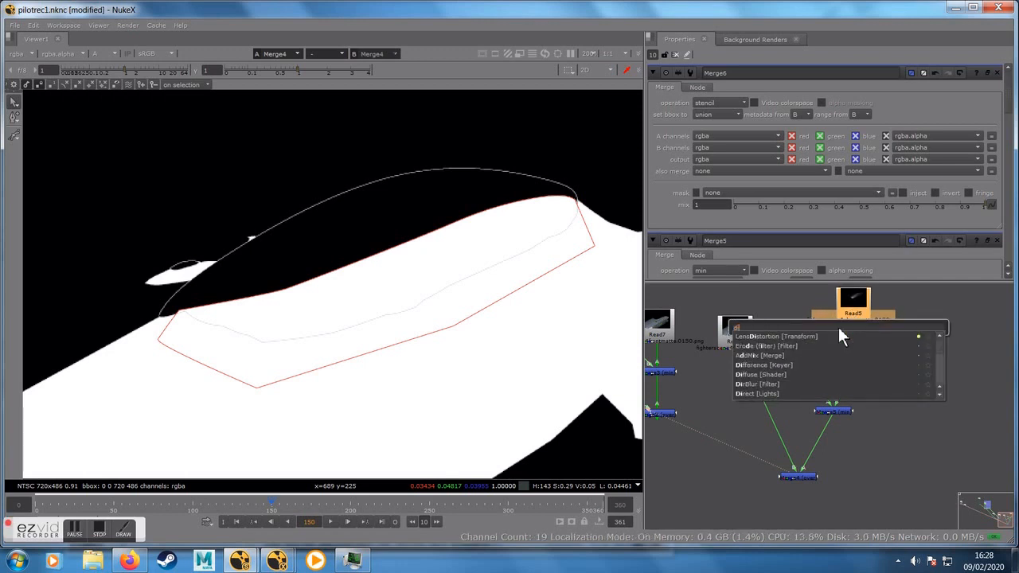
{"action": "type", "text": "la"}
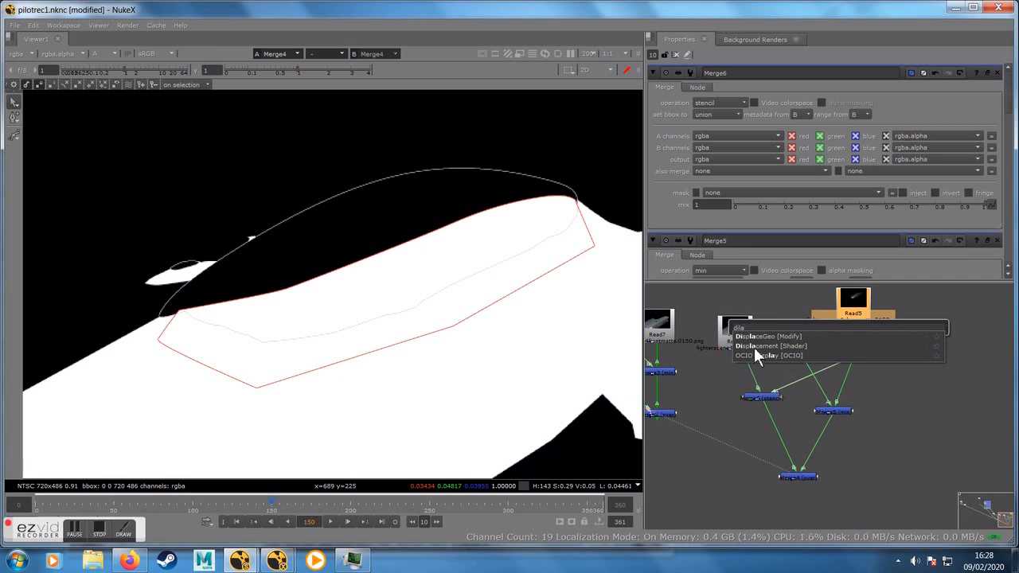
{"action": "key", "text": "BackSpace"}
{"action": "key", "text": "BackSpace"}
{"action": "key", "text": "BackSpace"}
{"action": "key", "text": "BackSpace"}
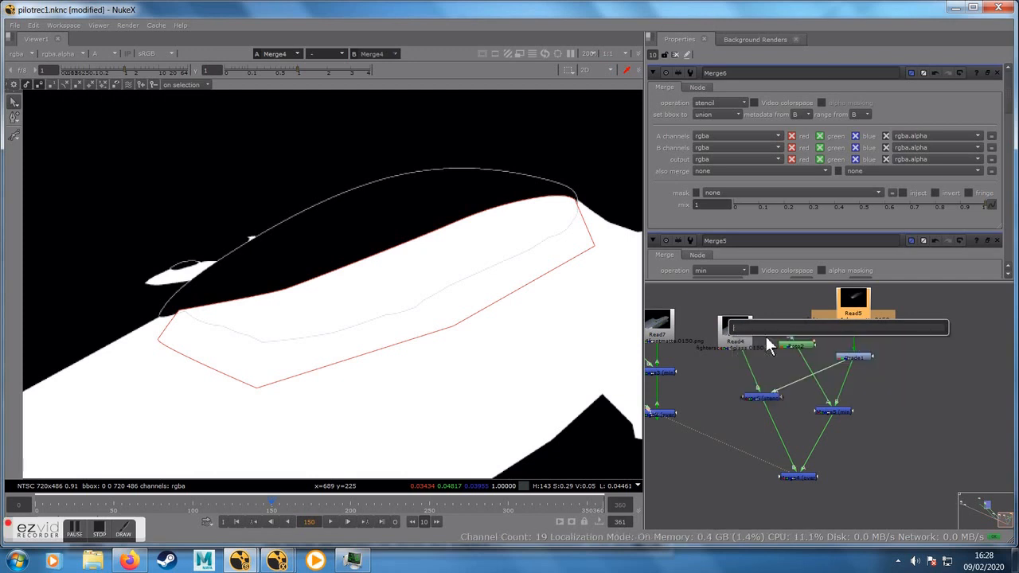
Step: Insert an Erode (filter) node between Read5 and Grade1, and set its size to -4
{"action": "type", "text": "ero"}
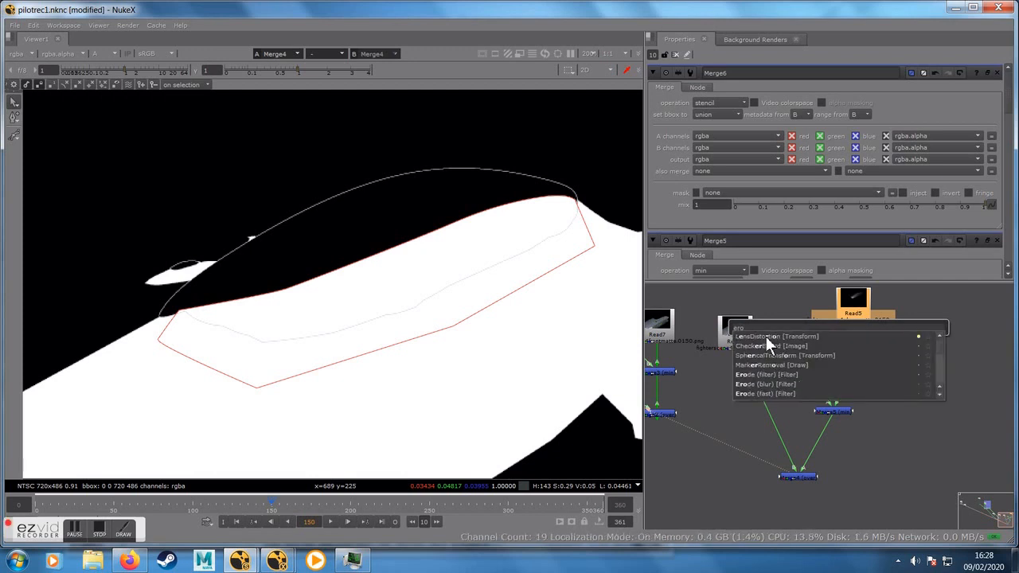
{"action": "left_click", "coordinate": [749, 375]}
{"action": "middle_click_drag", "start_coordinate": [926, 342], "coordinate": [940, 441]}
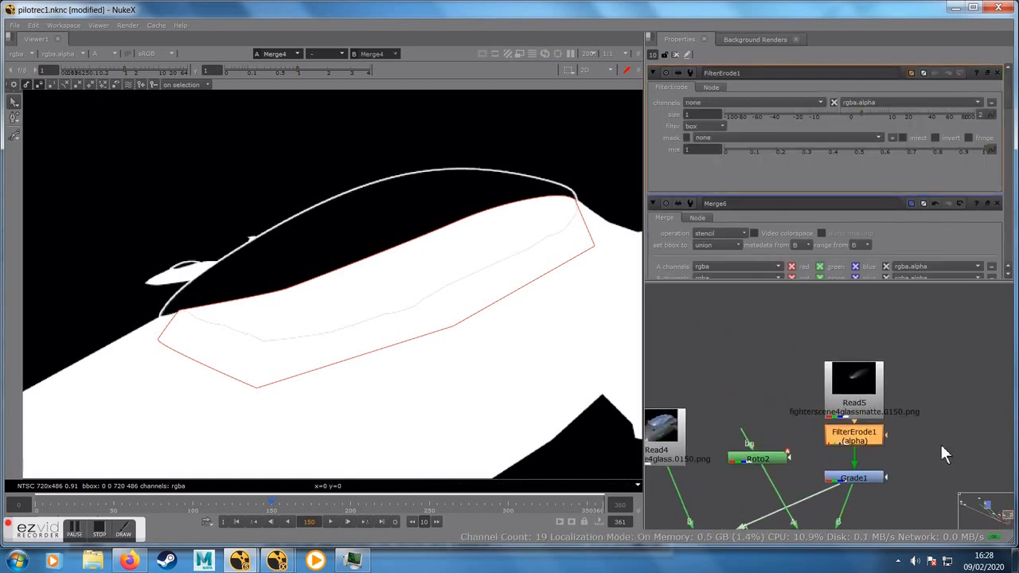
{"action": "scroll", "coordinate": [878, 430], "scroll_direction": "up", "scroll_amount": 4}
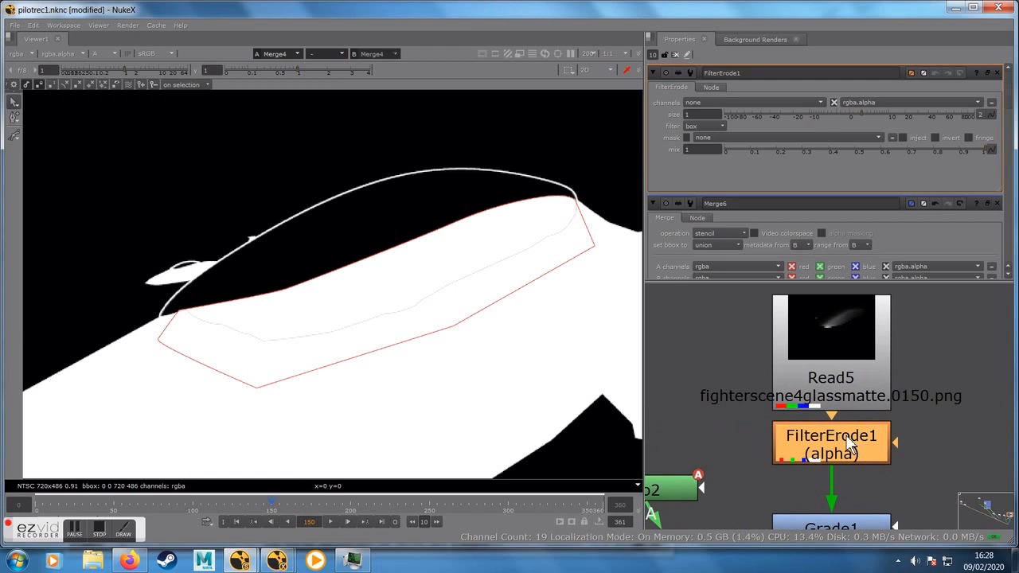
{"action": "left_click_drag", "start_coordinate": [845, 435], "coordinate": [845, 445]}
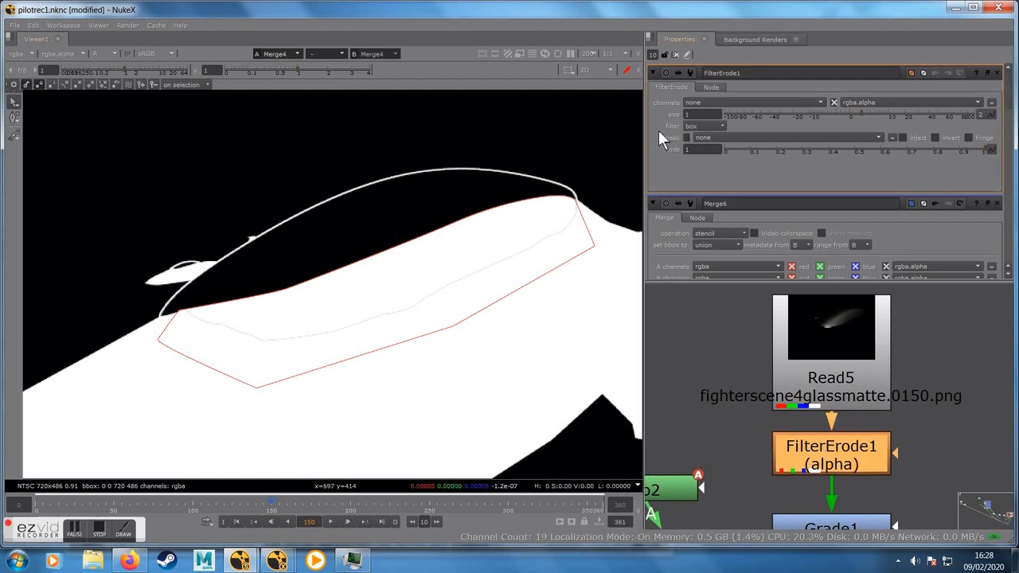
{"action": "left_click_drag", "start_coordinate": [858, 113], "coordinate": [824, 117]}
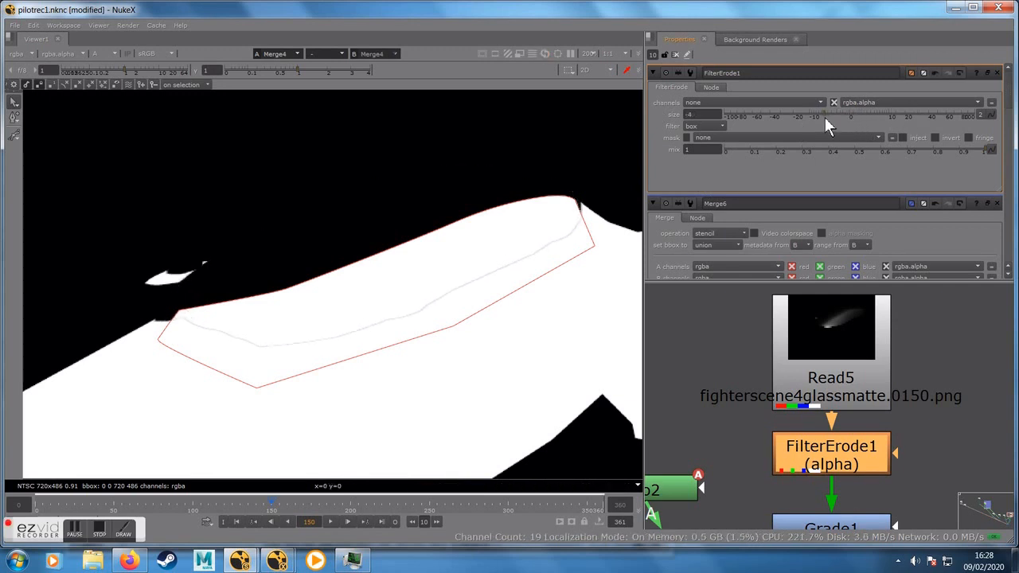
Step: Set the size of FilterErode1 to -1
{"action": "left_click_drag", "start_coordinate": [707, 114], "coordinate": [614, 118]}
{"action": "type", "text": "-1"}
{"action": "key", "text": "Return"}
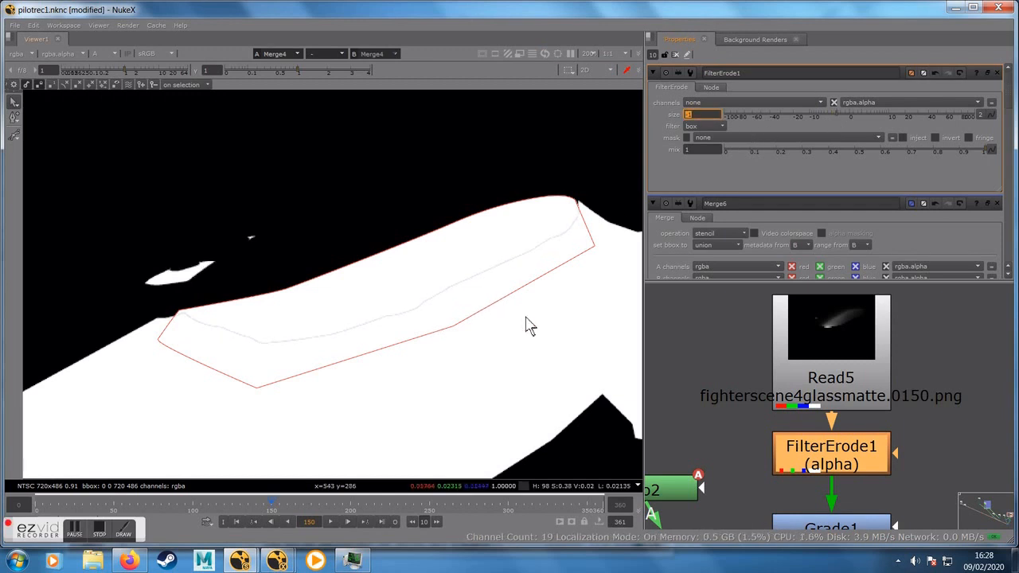
Step: View the Merge6 (stencil) output and examine the canopy cut-out in its alpha channel
{"action": "scroll", "coordinate": [875, 461], "scroll_direction": "down", "scroll_amount": 3}
{"action": "middle_click_drag", "start_coordinate": [784, 502], "coordinate": [833, 415]}
{"action": "middle_click_drag", "start_coordinate": [811, 473], "coordinate": [803, 383]}
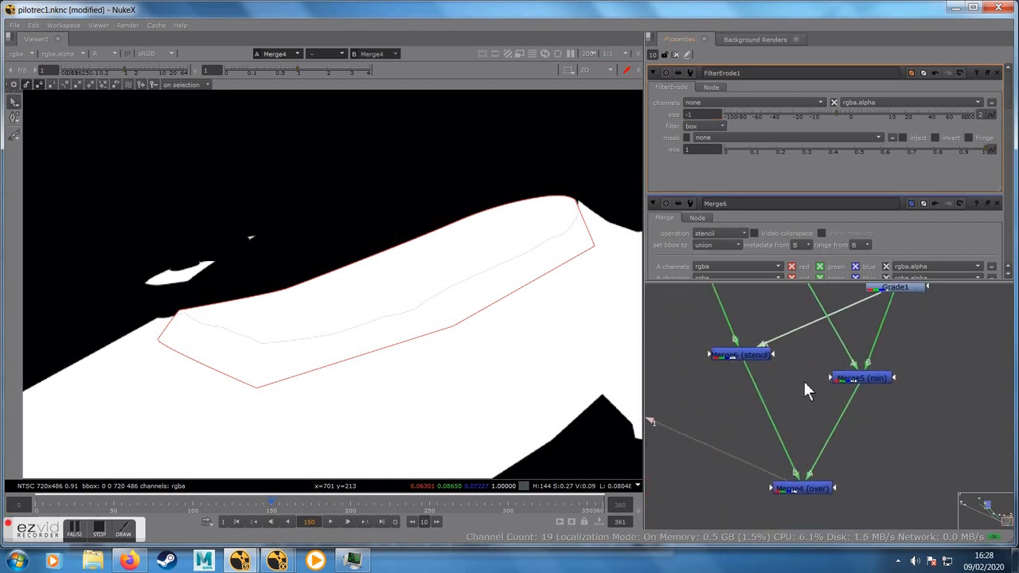
{"action": "scroll", "coordinate": [475, 338], "scroll_direction": "up", "scroll_amount": 1}
{"action": "left_click", "coordinate": [745, 354]}
{"action": "key", "text": "1"}
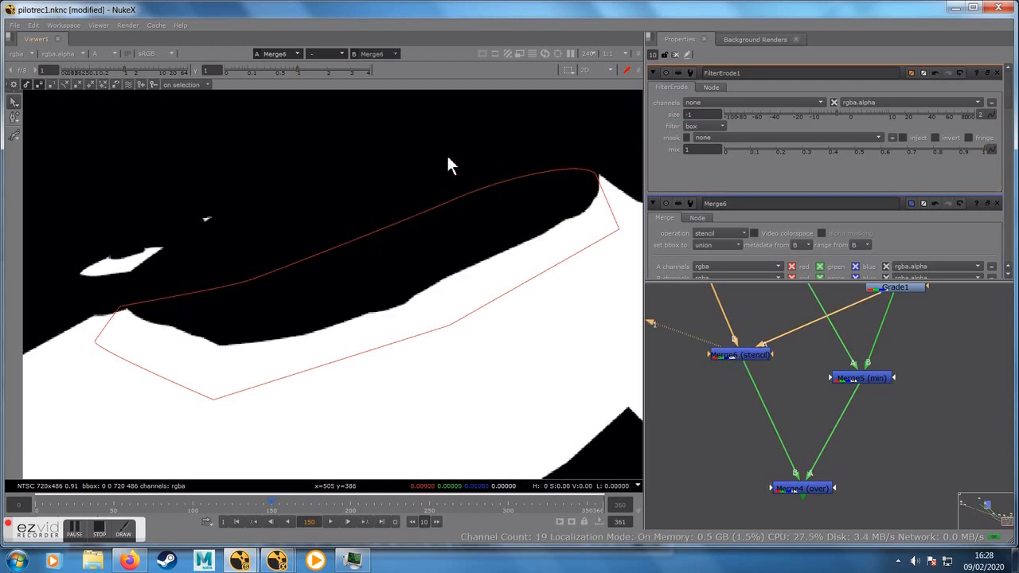
{"action": "scroll", "coordinate": [447, 155], "scroll_direction": "down", "scroll_amount": 1}
{"action": "scroll", "coordinate": [437, 235], "scroll_direction": "down", "scroll_amount": 1}
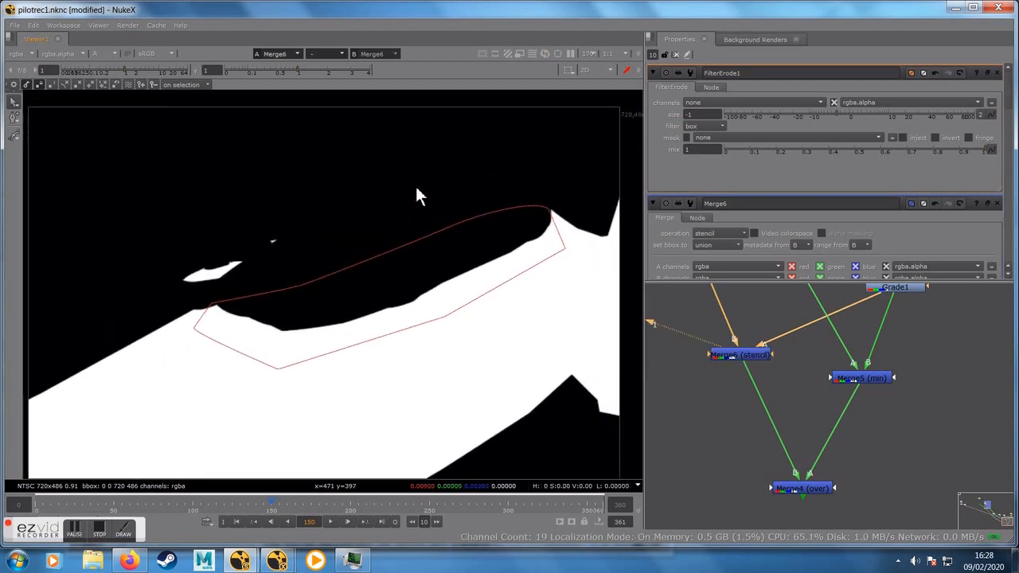
Step: Close the open node property panels down to Merge4's
{"action": "left_click", "coordinate": [997, 74]}
{"action": "left_click", "coordinate": [997, 73]}
{"action": "left_click", "coordinate": [997, 73]}
{"action": "left_click", "coordinate": [998, 73]}
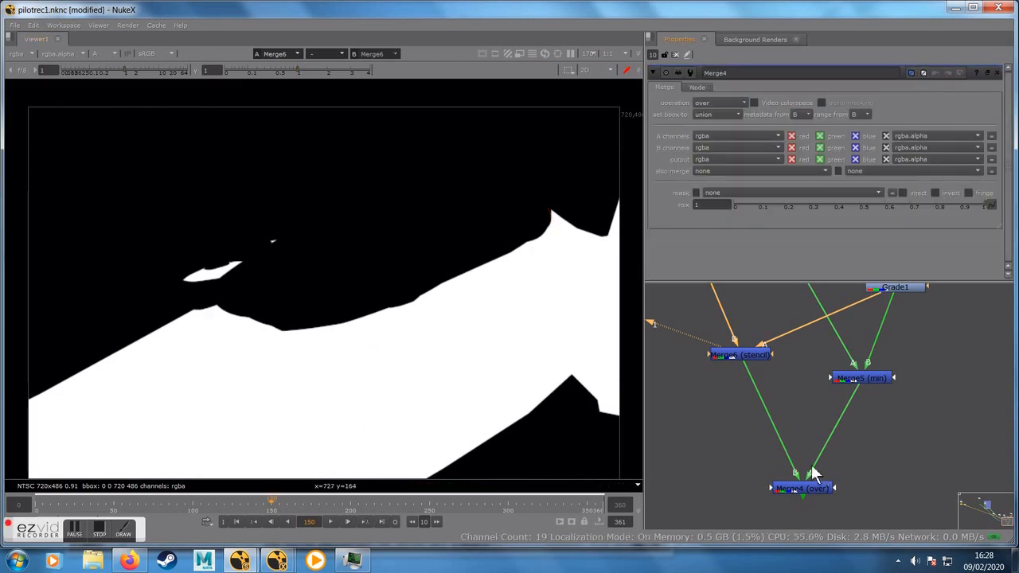
Step: Compare the colour and alpha channels of the stencilled fighter around the removed canopy
{"action": "left_click", "coordinate": [795, 487]}
{"action": "left_click", "coordinate": [864, 378]}
{"action": "middle_click_drag", "start_coordinate": [956, 345], "coordinate": [902, 428]}
{"action": "key", "text": "a"}
{"action": "key", "text": "a"}
{"action": "key", "text": "a"}
{"action": "key", "text": "a"}
{"action": "key", "text": "a"}
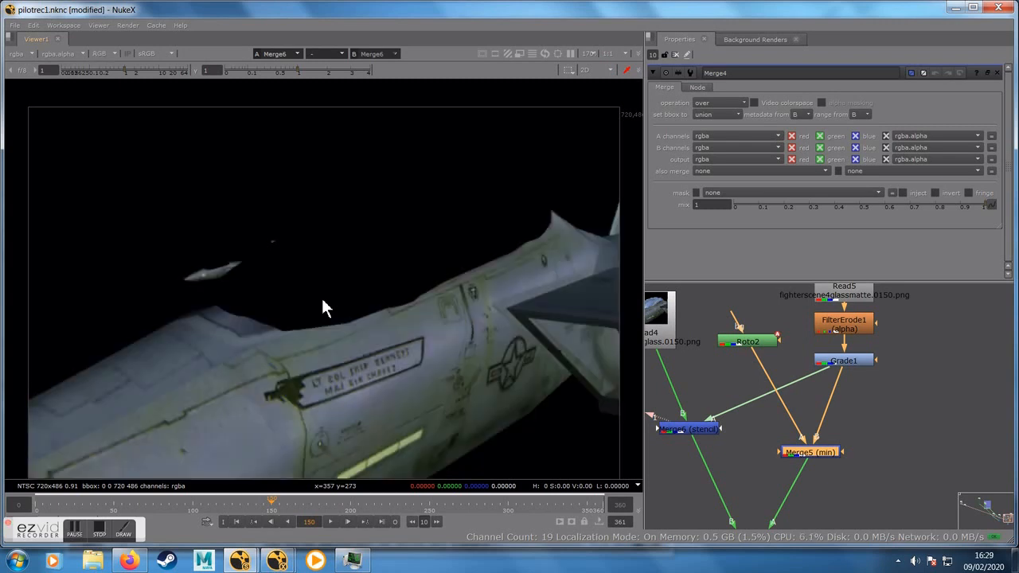
Step: Inspect the outputs of Grade1 and Merge5 (min) in colour and alpha, with Merge5's properties open
{"action": "key", "text": "1"}
{"action": "left_click", "coordinate": [801, 451]}
{"action": "left_click", "coordinate": [839, 362]}
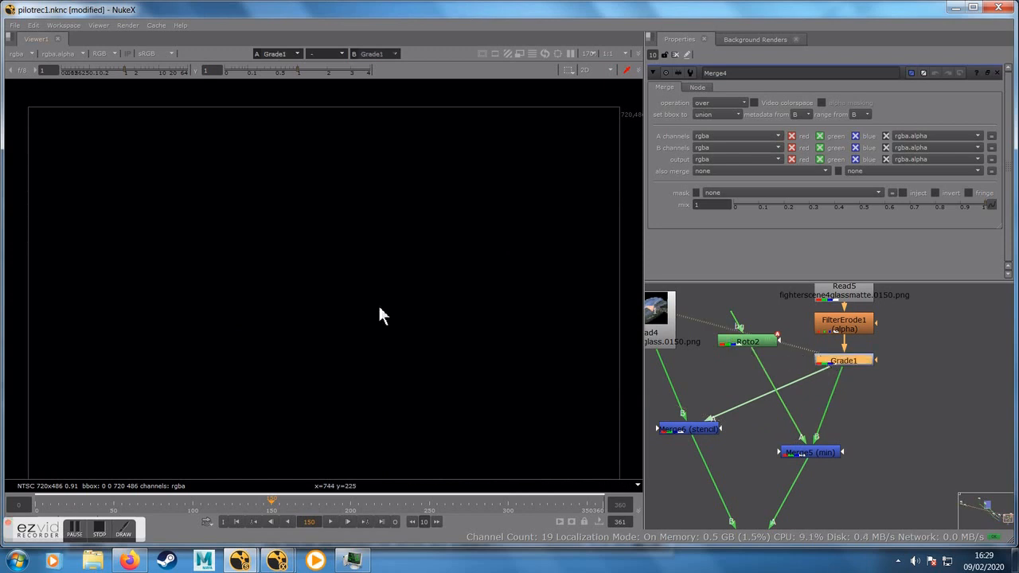
{"action": "key", "text": "1"}
{"action": "key", "text": "a"}
{"action": "key", "text": "a"}
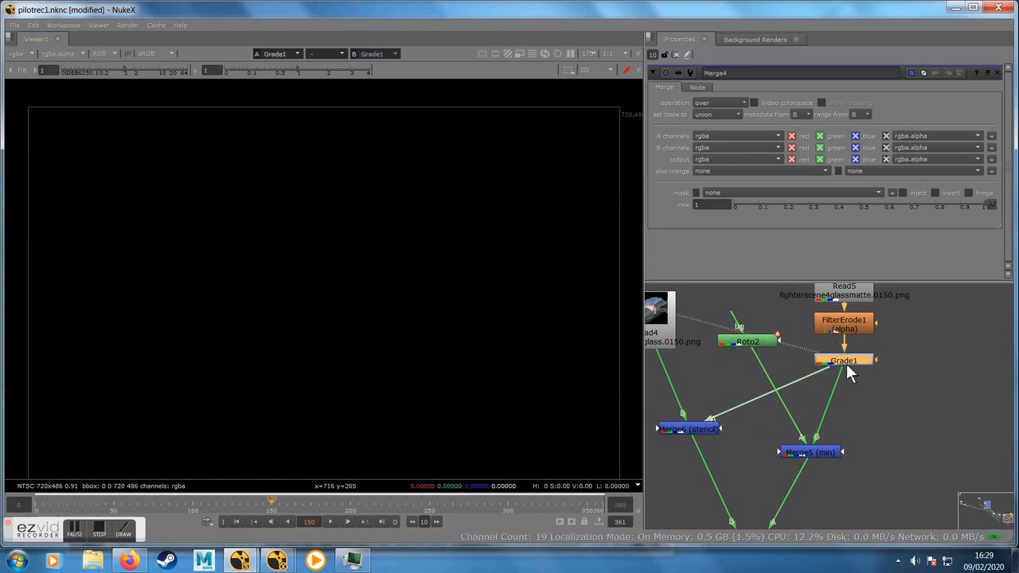
{"action": "left_click", "coordinate": [804, 452]}
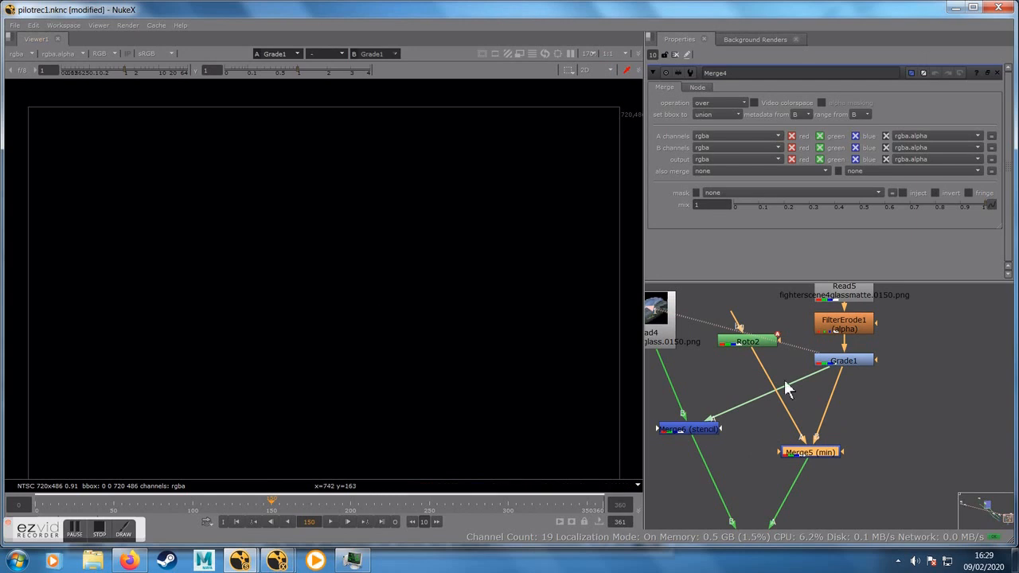
{"action": "key", "text": "1"}
{"action": "double_click", "coordinate": [799, 450]}
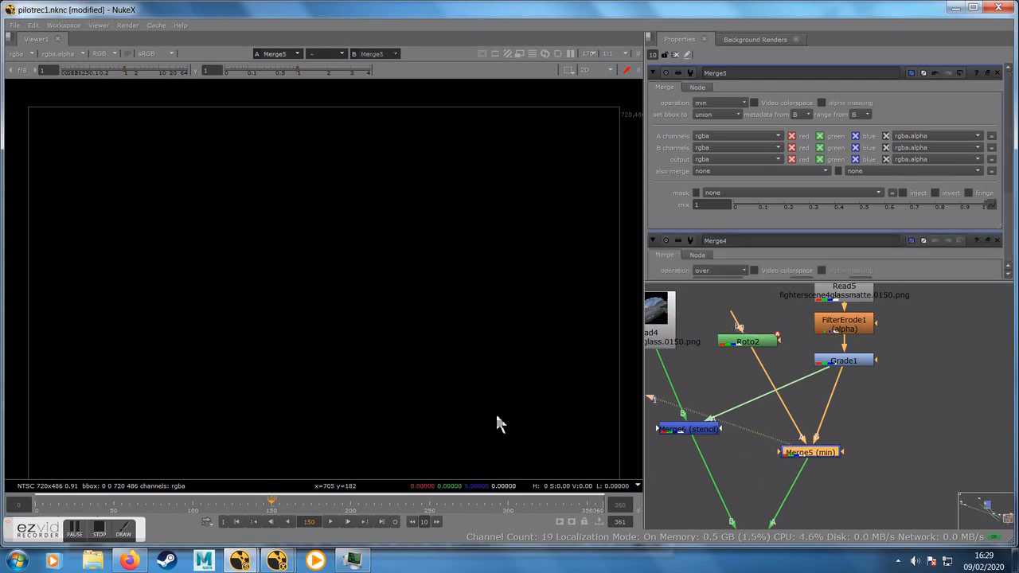
{"action": "key", "text": "a"}
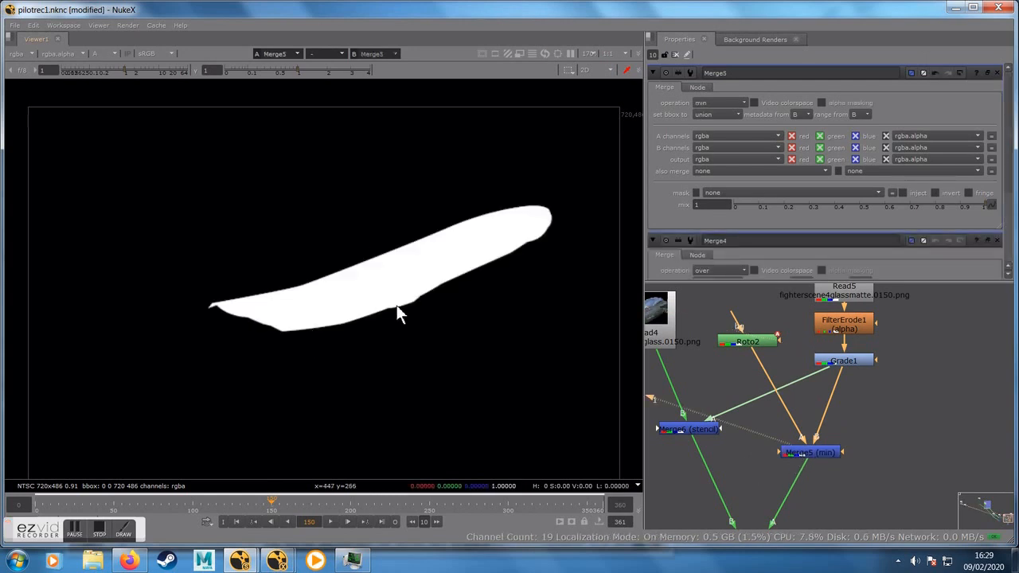
{"action": "key", "text": "a"}
{"action": "key", "text": "a"}
{"action": "key", "text": "a"}
Step: View Merge4 (over) and examine the canopy's matte edge in the colour and alpha channels
{"action": "middle_click_drag", "start_coordinate": [818, 470], "coordinate": [849, 342]}
{"action": "left_click", "coordinate": [773, 435]}
{"action": "key", "text": "1"}
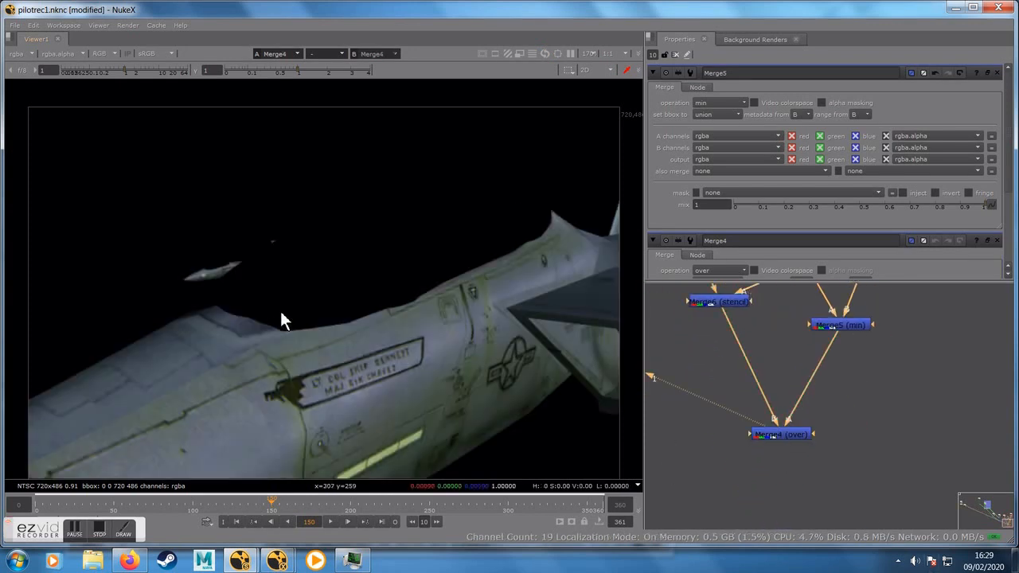
{"action": "key", "text": "a"}
{"action": "key", "text": "a"}
{"action": "key", "text": "a"}
{"action": "key", "text": "a"}
{"action": "key", "text": "a"}
{"action": "key", "text": "a"}
{"action": "scroll", "coordinate": [417, 335], "scroll_direction": "up", "scroll_amount": 2}
{"action": "key", "text": "a"}
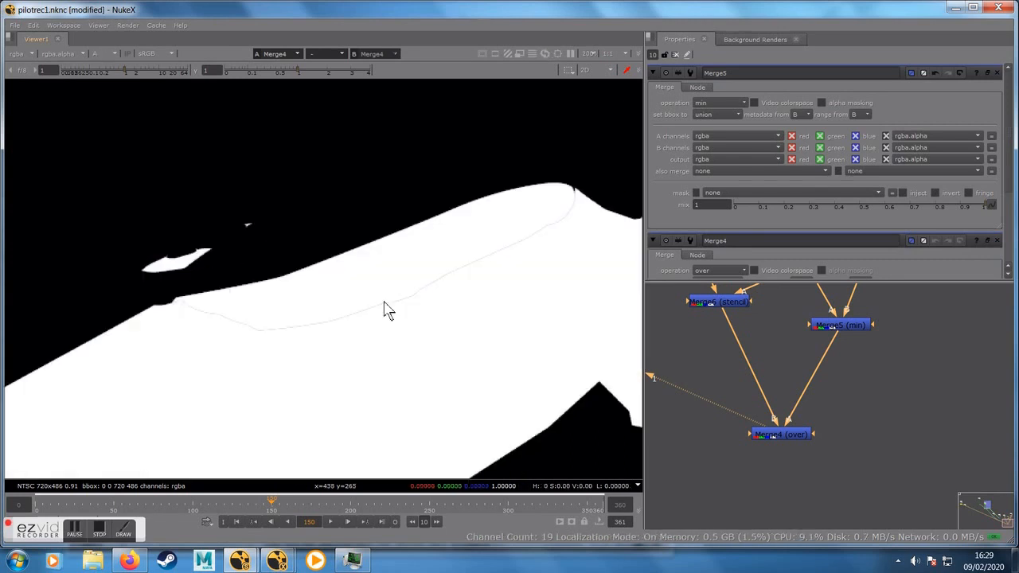
{"action": "key", "text": "a"}
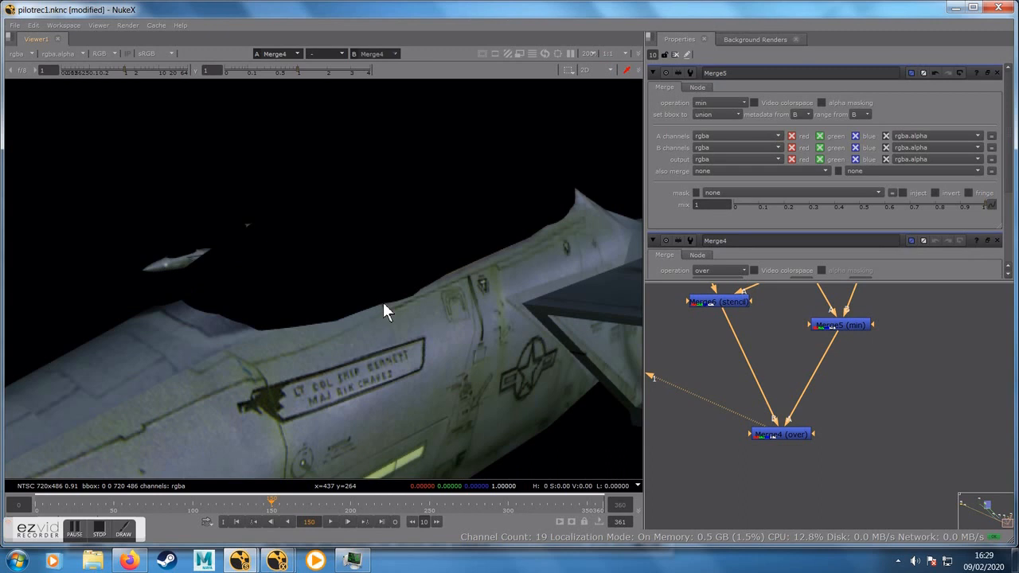
Step: Insert an Erode (filter) node between Merge5 and Merge4, and set its size to -1
{"action": "left_click", "coordinate": [831, 326]}
{"action": "middle_click_drag", "start_coordinate": [856, 388], "coordinate": [835, 396]}
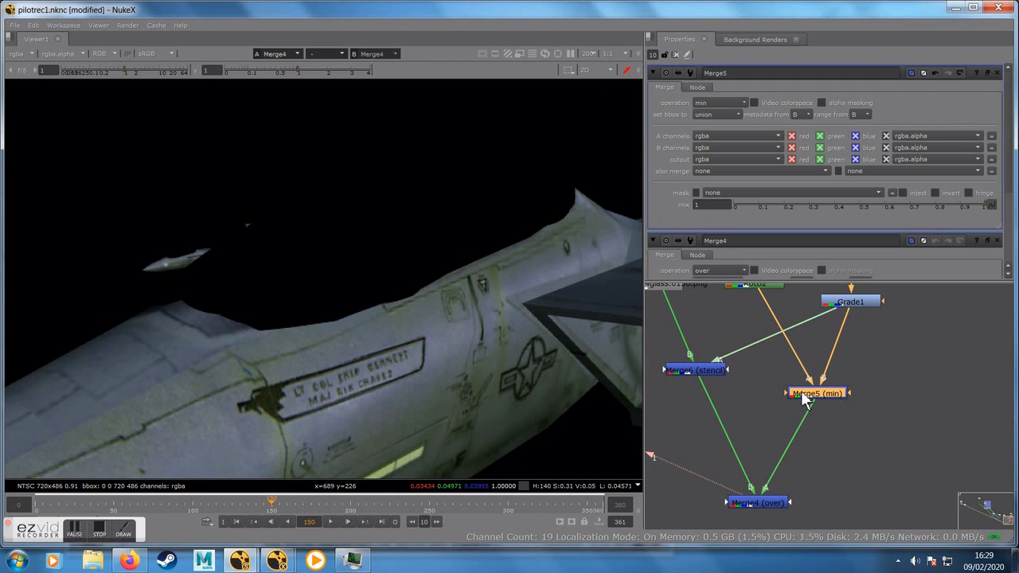
{"action": "key", "text": "Tab"}
{"action": "type", "text": "erode"}
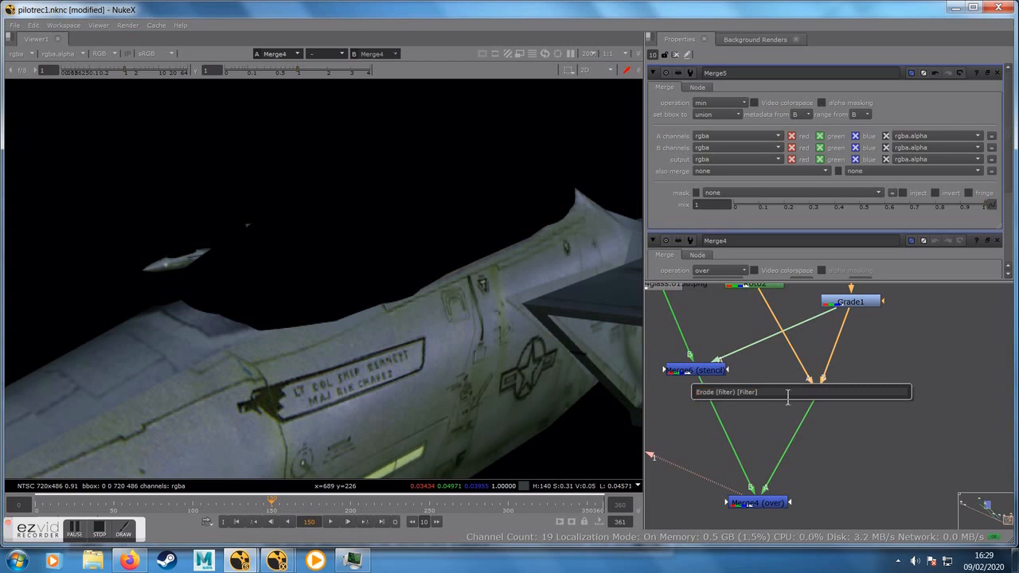
{"action": "key", "text": "Return"}
{"action": "key", "text": "a"}
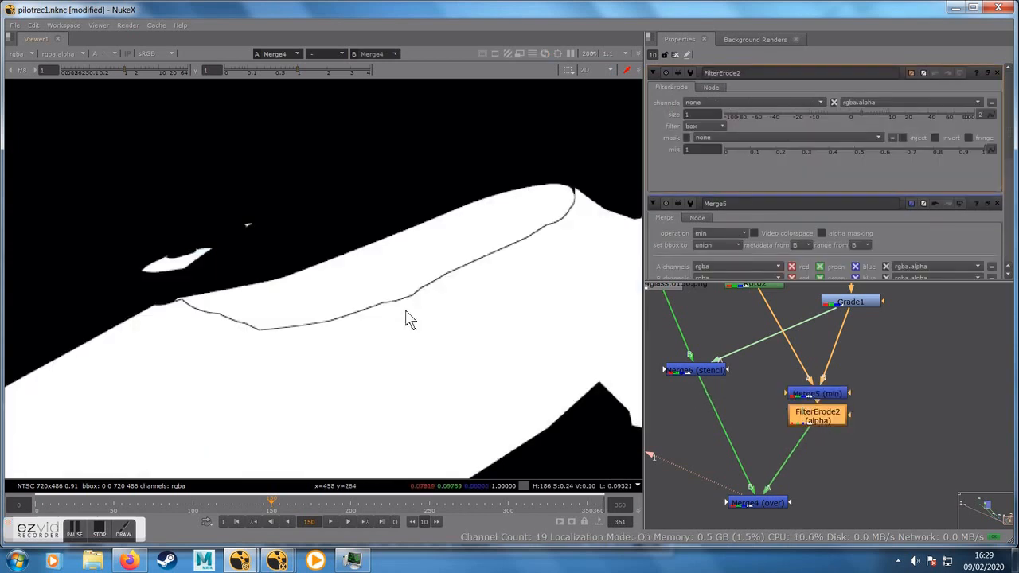
{"action": "left_click", "coordinate": [699, 114]}
{"action": "type", "text": "-1"}
{"action": "key", "text": "Return"}
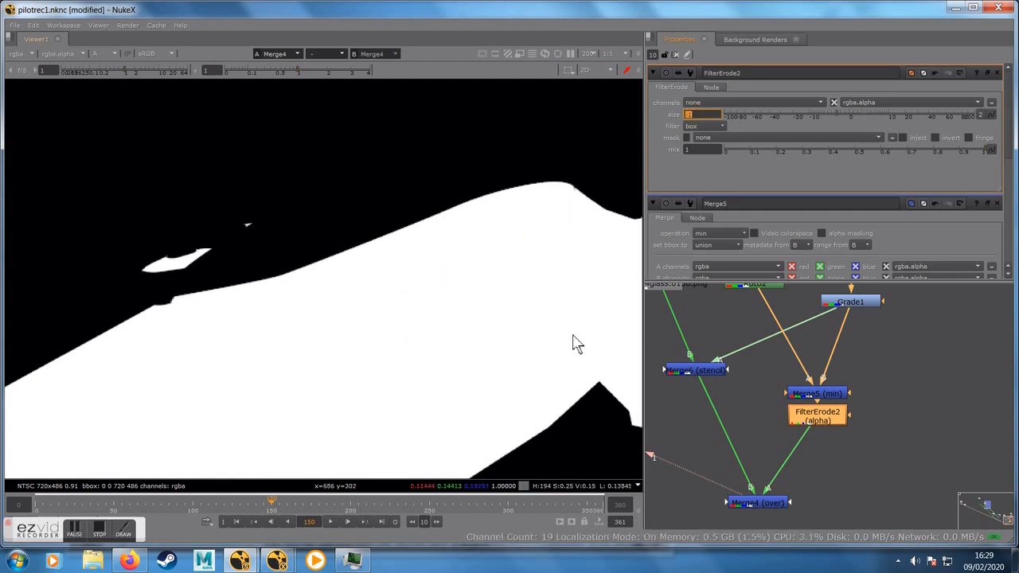
Step: Check the whole fighter in Merge4's output, comparing its colour and alpha channels
{"action": "type", "text": "a"}
{"action": "left_click", "coordinate": [419, 296]}
{"action": "key", "text": "a"}
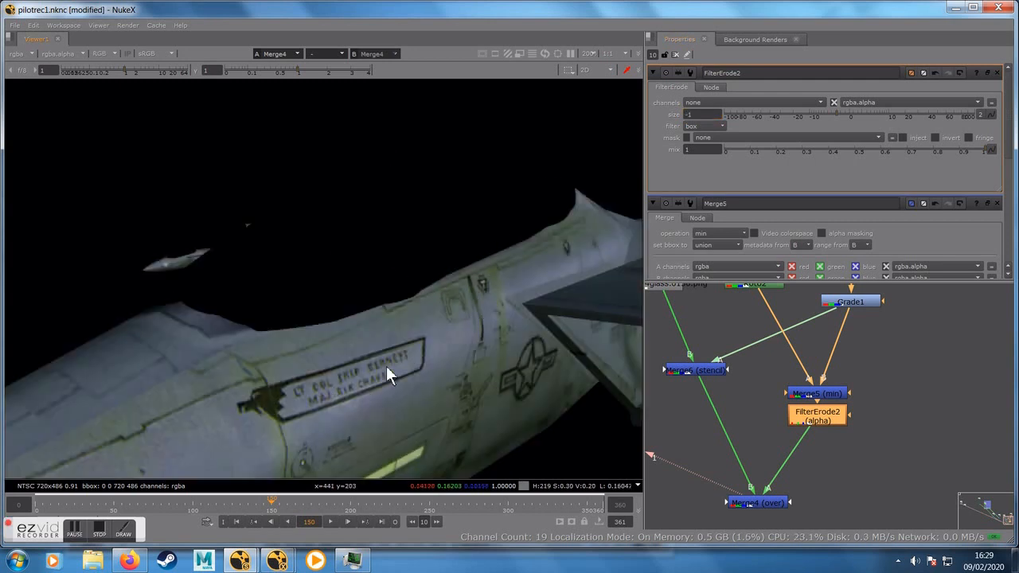
{"action": "scroll", "coordinate": [386, 374], "scroll_direction": "down", "scroll_amount": 5}
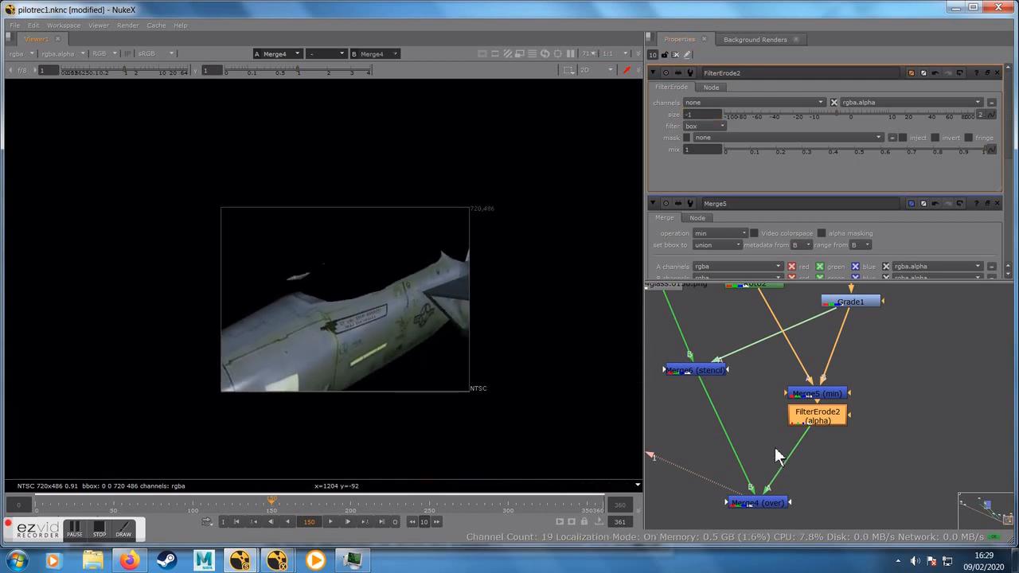
{"action": "scroll", "coordinate": [773, 446], "scroll_direction": "down", "scroll_amount": 3}
{"action": "scroll", "coordinate": [757, 471], "scroll_direction": "up", "scroll_amount": 1}
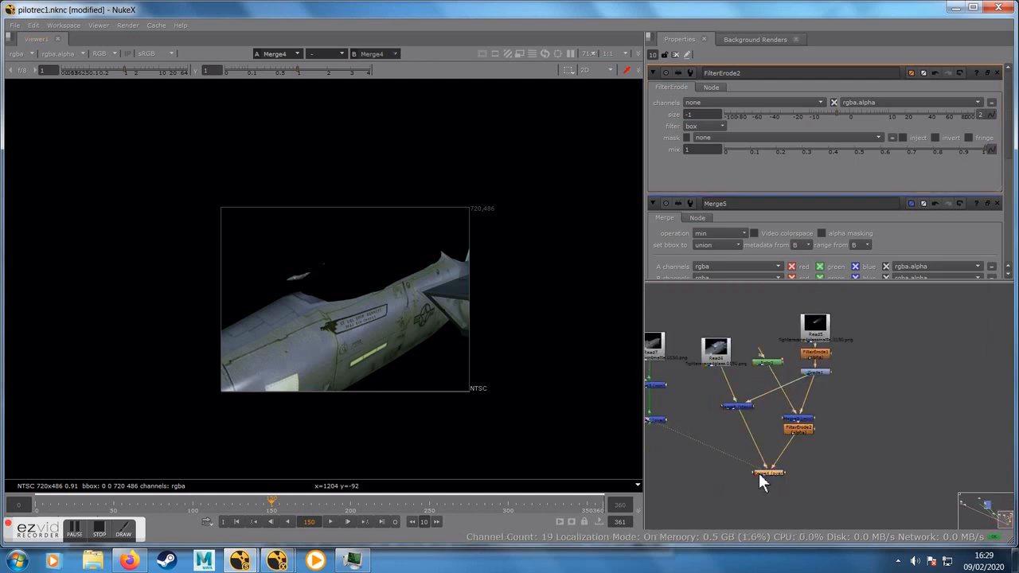
{"action": "key", "text": "a"}
{"action": "key", "text": "a"}
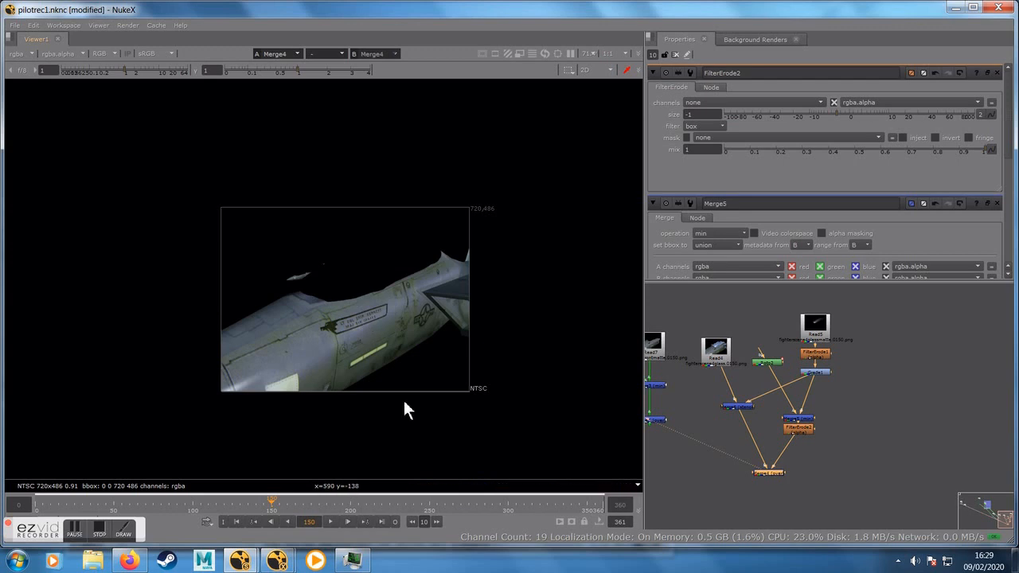
{"action": "key", "text": "a"}
Step: Add an over Merge node after the lowest merge below Read7, connect its A input to Read4, and view the result in colour
{"action": "middle_click_drag", "start_coordinate": [769, 489], "coordinate": [819, 463]}
{"action": "left_click", "coordinate": [720, 408]}
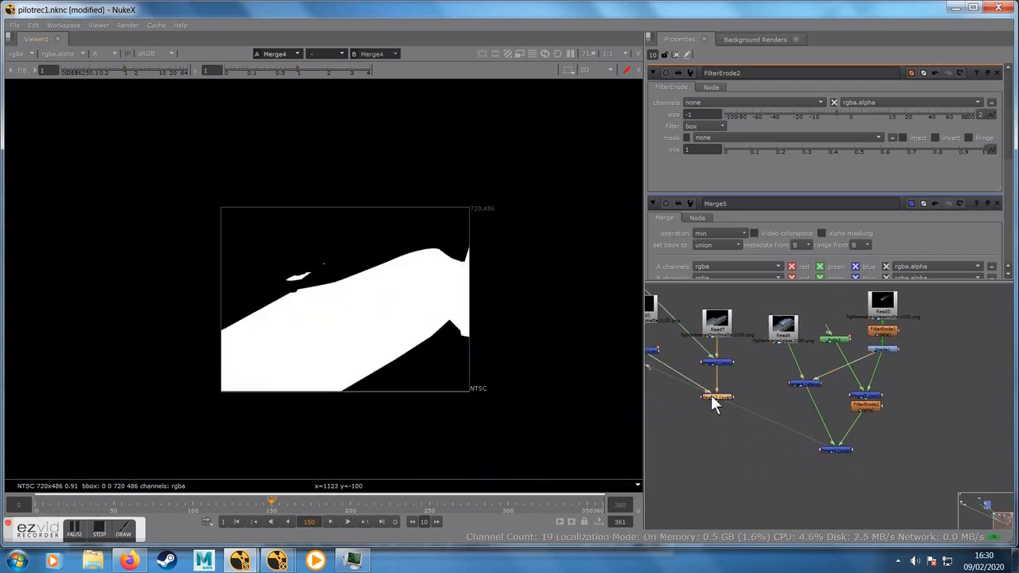
{"action": "key", "text": "m"}
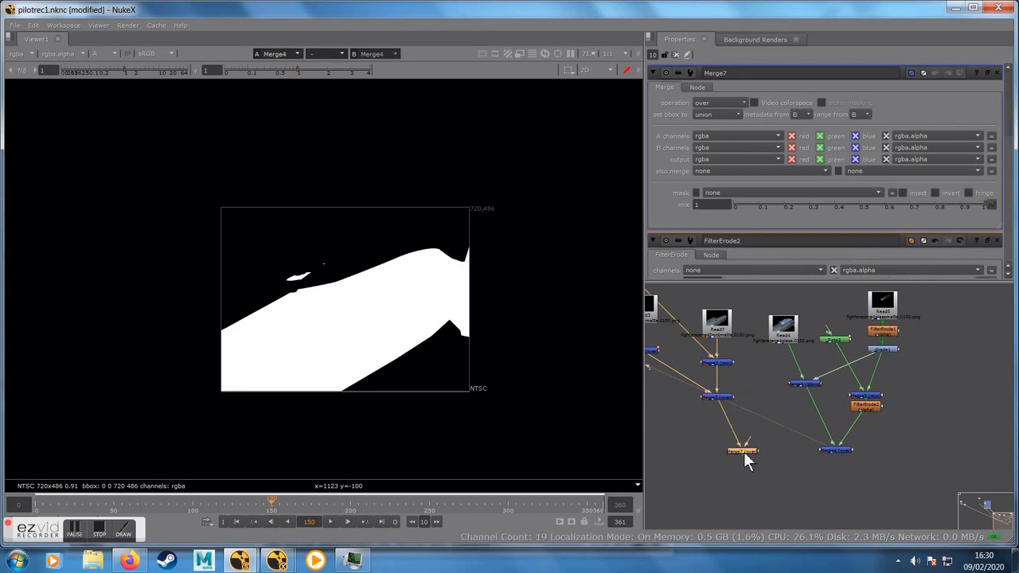
{"action": "left_click_drag", "start_coordinate": [819, 348], "coordinate": [782, 328]}
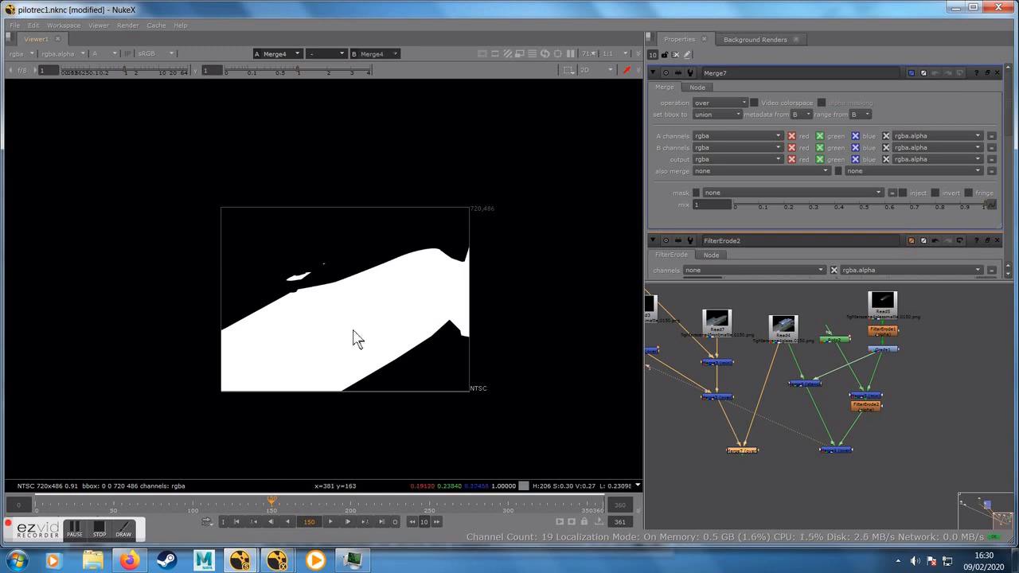
{"action": "key", "text": "a"}
{"action": "key", "text": "1"}
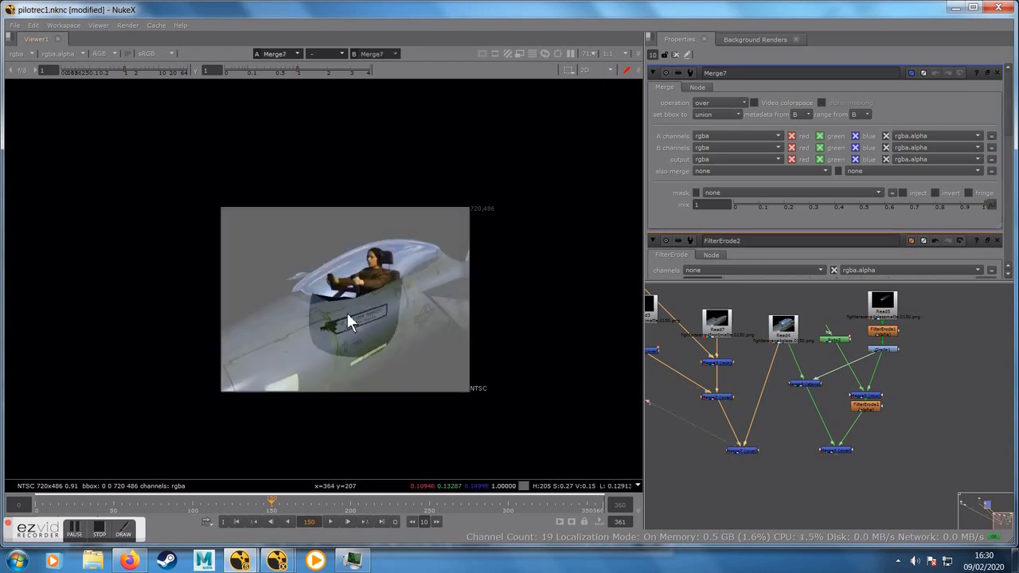
Step: Open Roto2's properties and go to frame 137, comparing its shape with the moving canopy around the pilot
{"action": "scroll", "coordinate": [357, 341], "scroll_direction": "up", "scroll_amount": 4}
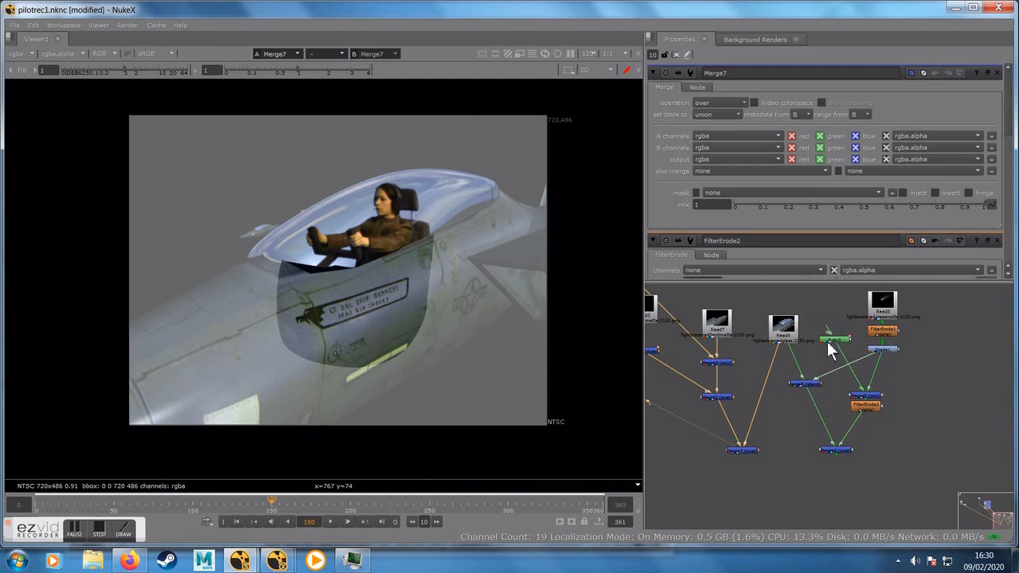
{"action": "double_click", "coordinate": [831, 338]}
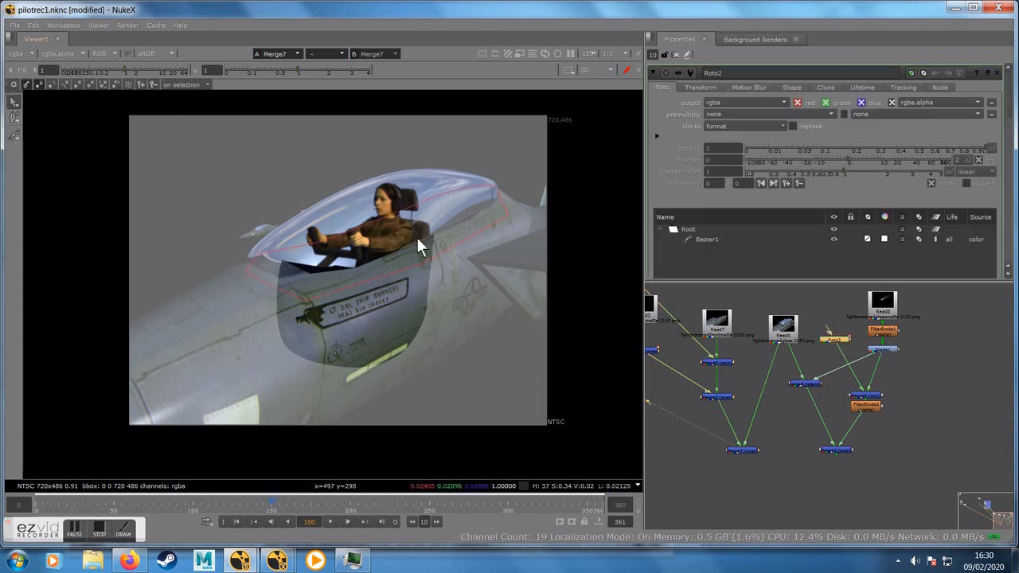
{"action": "left_click_drag", "start_coordinate": [263, 507], "coordinate": [228, 506]}
{"action": "scroll", "coordinate": [347, 225], "scroll_direction": "up", "scroll_amount": 3}
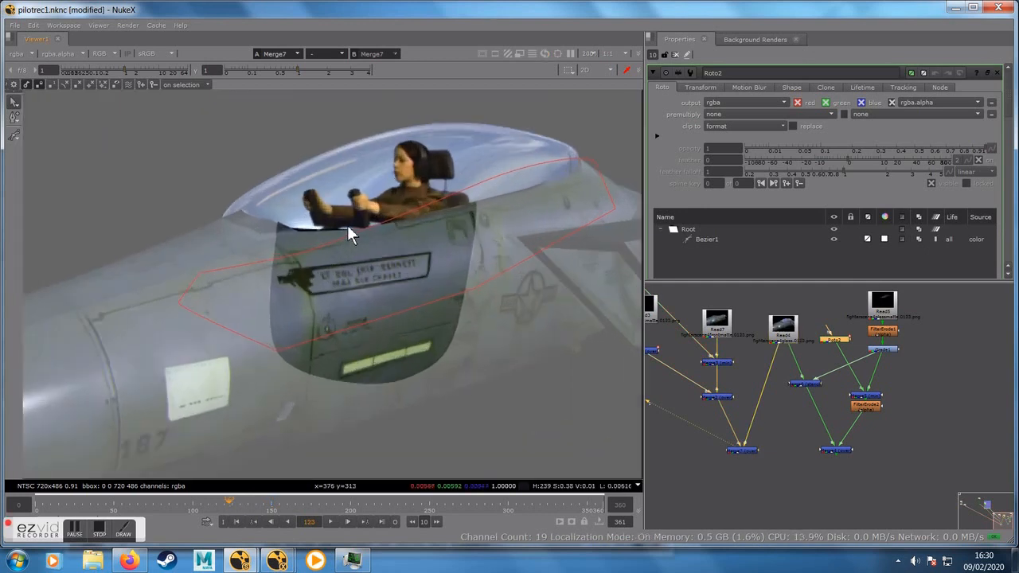
{"action": "middle_click_drag", "start_coordinate": [347, 224], "coordinate": [374, 302]}
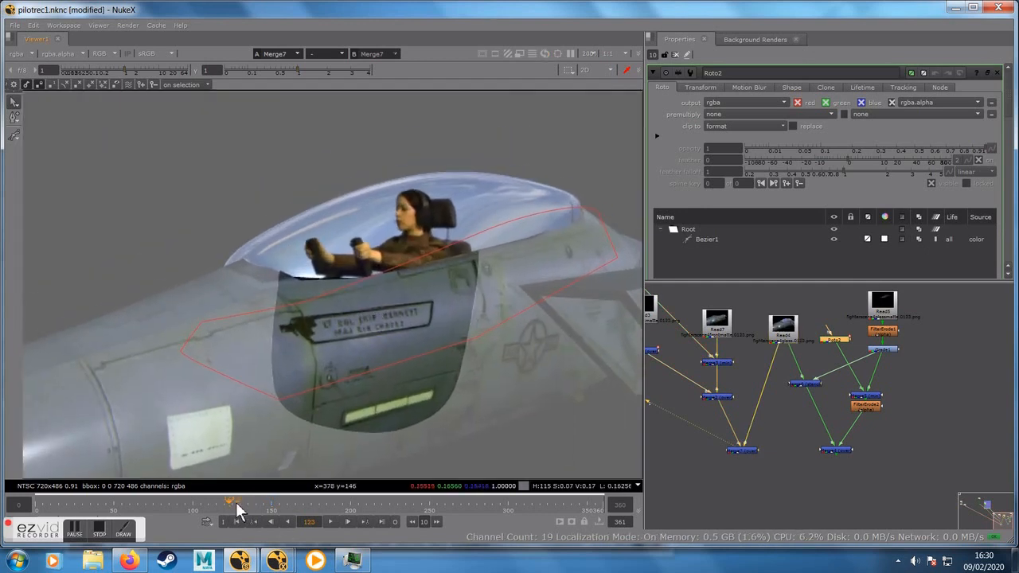
{"action": "left_click_drag", "start_coordinate": [238, 502], "coordinate": [249, 504]}
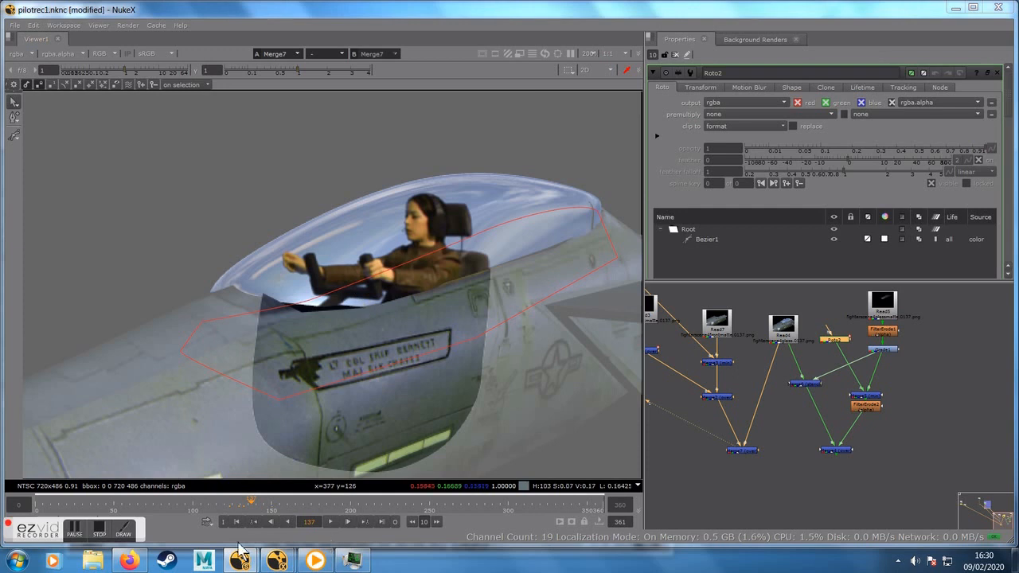
{"action": "left_click", "coordinate": [90, 532]}
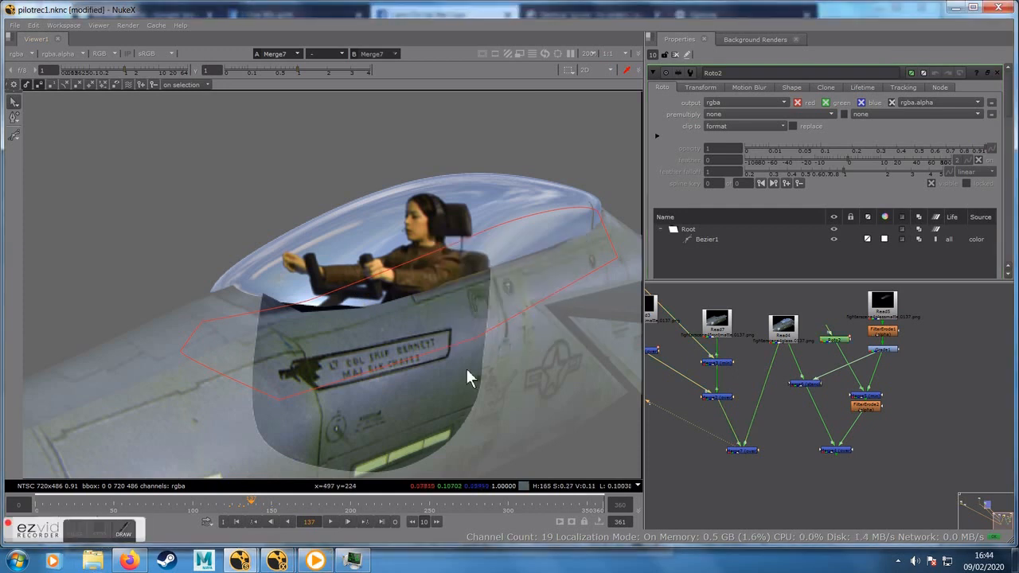
Step: Select Bezier1 and adjust the middle and rear points of its upper edge along the cockpit rim
{"action": "left_click", "coordinate": [467, 369]}
{"action": "left_click_drag", "start_coordinate": [476, 235], "coordinate": [477, 241]}
{"action": "left_click_drag", "start_coordinate": [575, 206], "coordinate": [582, 203]}
Step: Reshape Bezier1 at frame 121 so its upper edge follows the cockpit rim and its rear points meet the canopy's back end
{"action": "left_click", "coordinate": [364, 521]}
{"action": "left_click_drag", "start_coordinate": [267, 507], "coordinate": [227, 504]}
{"action": "left_click_drag", "start_coordinate": [334, 280], "coordinate": [309, 259]}
{"action": "left_click_drag", "start_coordinate": [478, 241], "coordinate": [418, 241]}
{"action": "left_click_drag", "start_coordinate": [631, 183], "coordinate": [566, 275]}
{"action": "left_click_drag", "start_coordinate": [590, 245], "coordinate": [564, 245]}
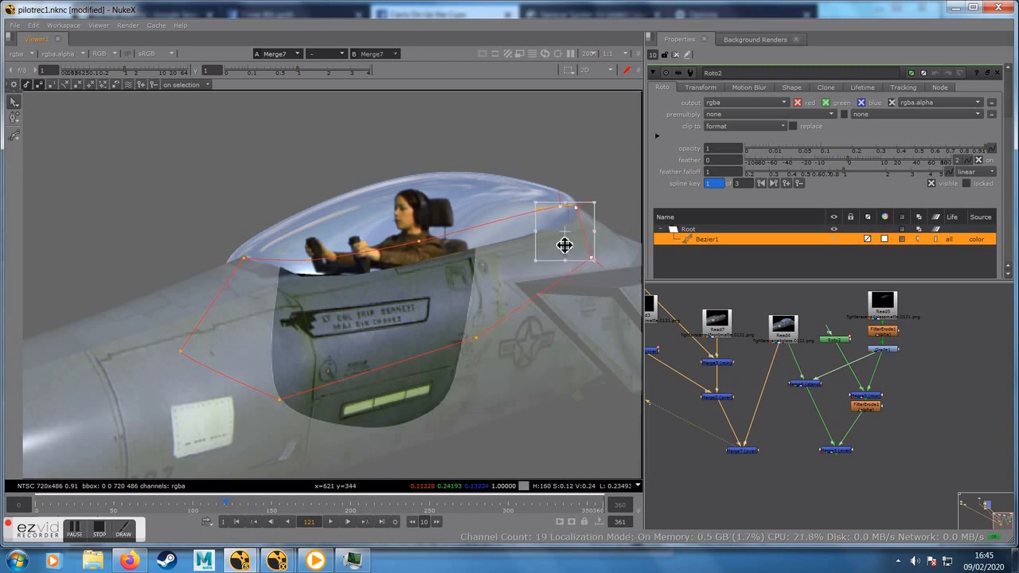
Step: Play the shot to check the shape, and refit Bezier1's upper edge and rear points to the canopy at frame 111
{"action": "left_click", "coordinate": [330, 521]}
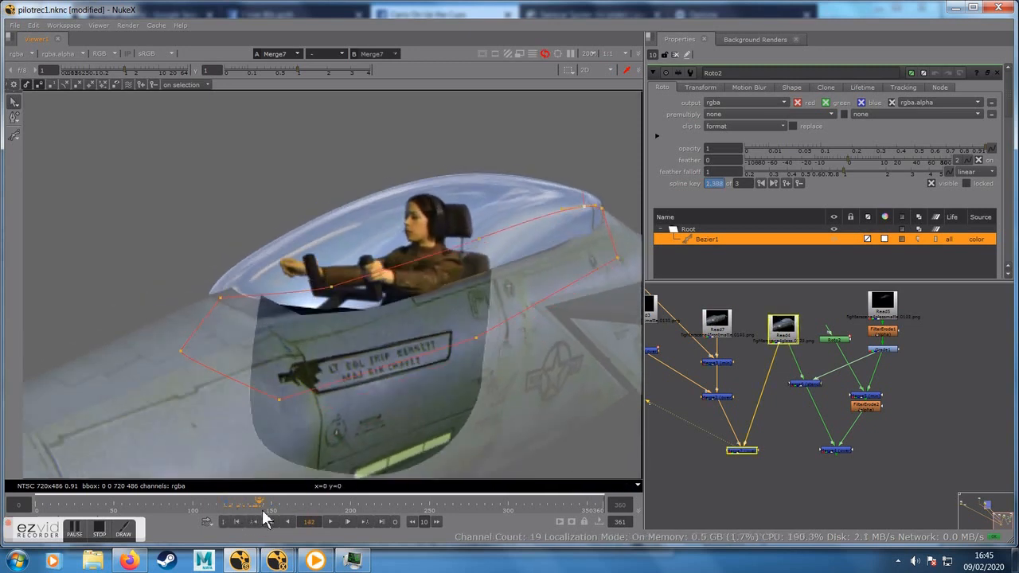
{"action": "left_click_drag", "start_coordinate": [261, 509], "coordinate": [210, 507]}
{"action": "left_click_drag", "start_coordinate": [309, 258], "coordinate": [304, 249]}
{"action": "left_click_drag", "start_coordinate": [418, 240], "coordinate": [415, 241]}
{"action": "left_click_drag", "start_coordinate": [607, 187], "coordinate": [534, 296]}
{"action": "left_click_drag", "start_coordinate": [565, 237], "coordinate": [535, 214]}
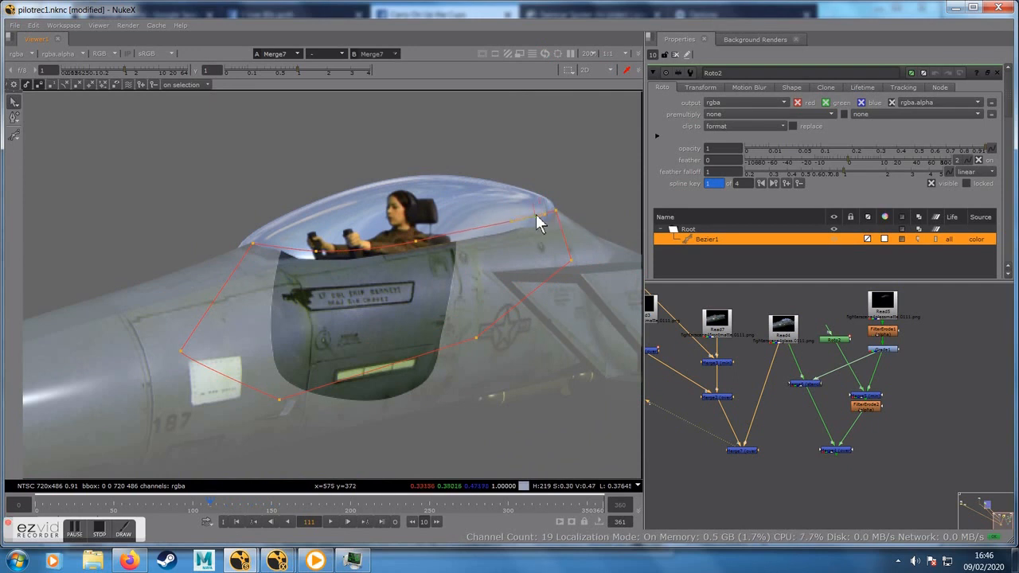
Step: Refit Bezier1 at frame 93, raising its lower front point and tightening its lower rear point around the cockpit side
{"action": "left_click_drag", "start_coordinate": [499, 296], "coordinate": [506, 289]}
{"action": "left_click_drag", "start_coordinate": [280, 399], "coordinate": [301, 318]}
{"action": "left_click_drag", "start_coordinate": [208, 506], "coordinate": [183, 508]}
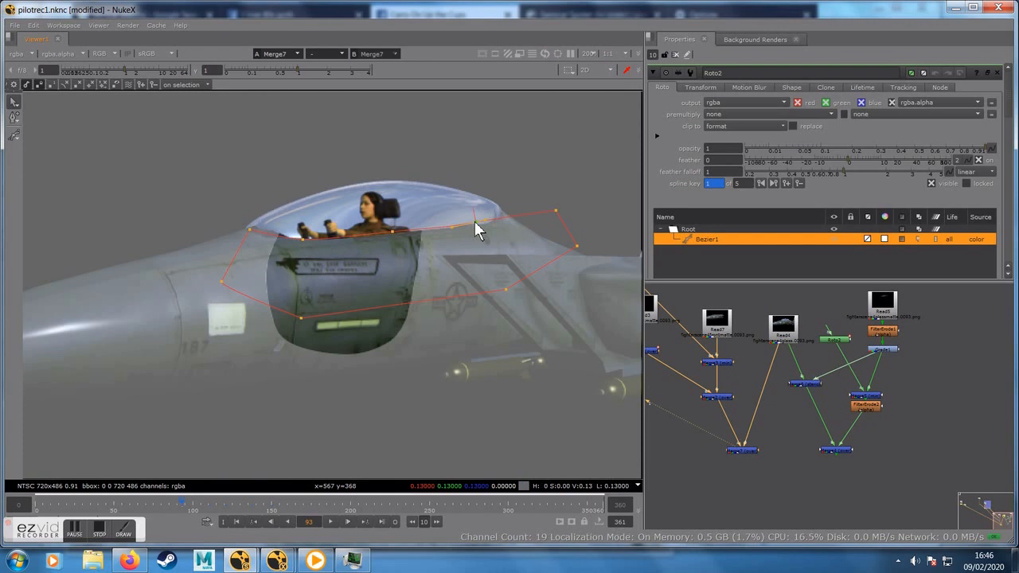
Step: Go back about 14 frames from 93, select all Bezier1 points and shift the shape onto the smaller canopy
{"action": "left_click_drag", "start_coordinate": [181, 506], "coordinate": [159, 505]}
{"action": "left_click_drag", "start_coordinate": [187, 338], "coordinate": [648, 186]}
{"action": "left_click_drag", "start_coordinate": [518, 209], "coordinate": [421, 237]}
{"action": "left_click_drag", "start_coordinate": [374, 258], "coordinate": [362, 256]}
Step: Keyframe Bezier1 at two earlier frames, ending at frame -3, scaling and moving the whole shape onto the distant canopy
{"action": "left_click_drag", "start_coordinate": [159, 506], "coordinate": [93, 506]}
{"action": "left_click_drag", "start_coordinate": [409, 238], "coordinate": [391, 239]}
{"action": "left_click_drag", "start_coordinate": [328, 257], "coordinate": [272, 274]}
{"action": "left_click_drag", "start_coordinate": [93, 506], "coordinate": [30, 514]}
{"action": "left_click_drag", "start_coordinate": [299, 265], "coordinate": [233, 296]}
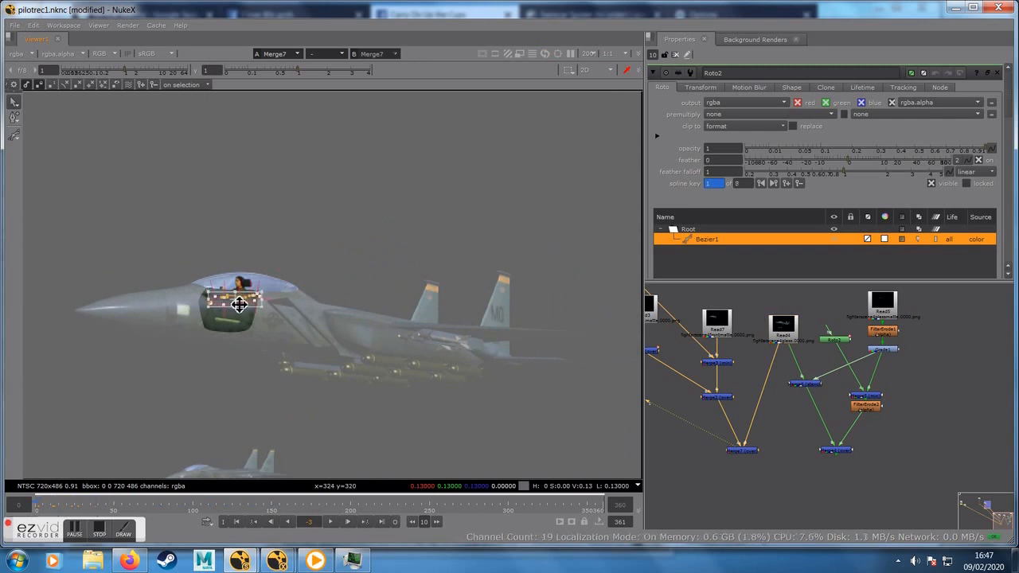
Step: Refit Bezier1 at frame 163, placing its front points at the canopy nose and its upper edge along the cockpit rim
{"action": "left_click", "coordinate": [60, 505]}
{"action": "left_click_drag", "start_coordinate": [72, 506], "coordinate": [291, 504]}
{"action": "left_click_drag", "start_coordinate": [401, 306], "coordinate": [396, 327]}
{"action": "left_click", "coordinate": [147, 381]}
{"action": "left_click_drag", "start_coordinate": [174, 371], "coordinate": [155, 366]}
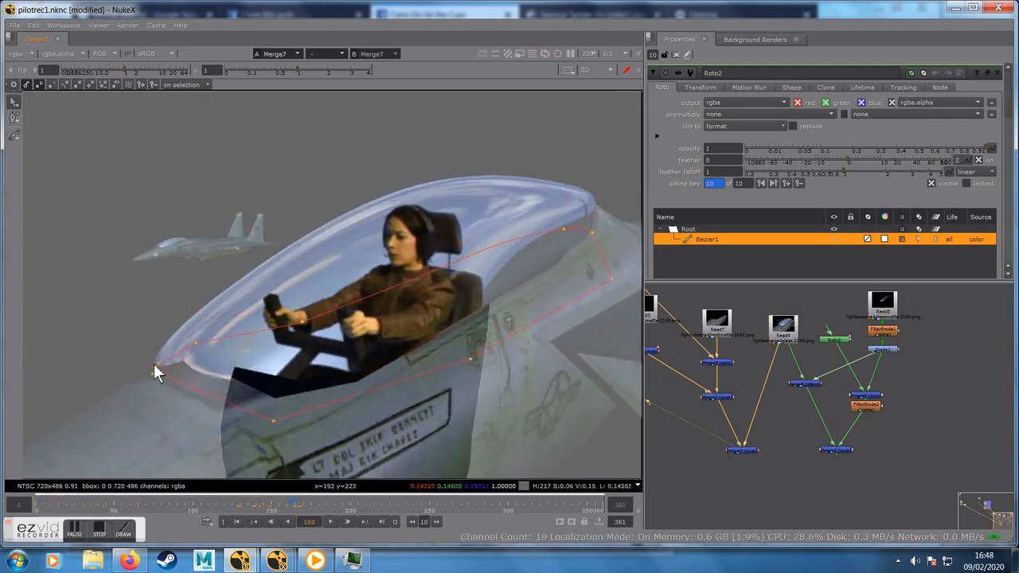
{"action": "left_click_drag", "start_coordinate": [303, 321], "coordinate": [277, 334]}
{"action": "left_click_drag", "start_coordinate": [471, 255], "coordinate": [455, 237]}
{"action": "left_click_drag", "start_coordinate": [563, 229], "coordinate": [555, 213]}
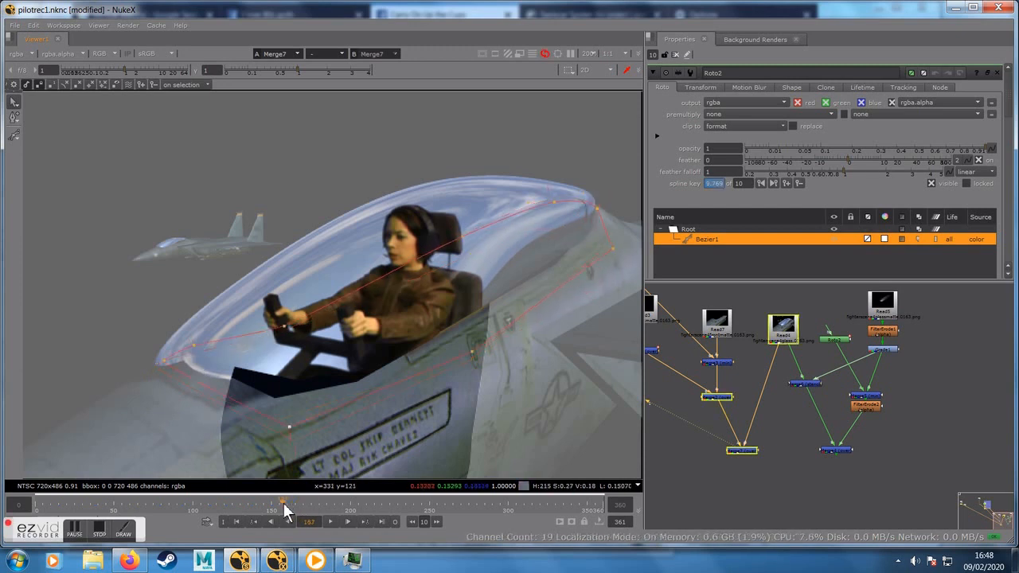
Step: Reshape Bezier1 at frame 186, fitting its upper edge and rear points to the canopy and lowering its bottom point
{"action": "left_click_drag", "start_coordinate": [293, 505], "coordinate": [325, 505]}
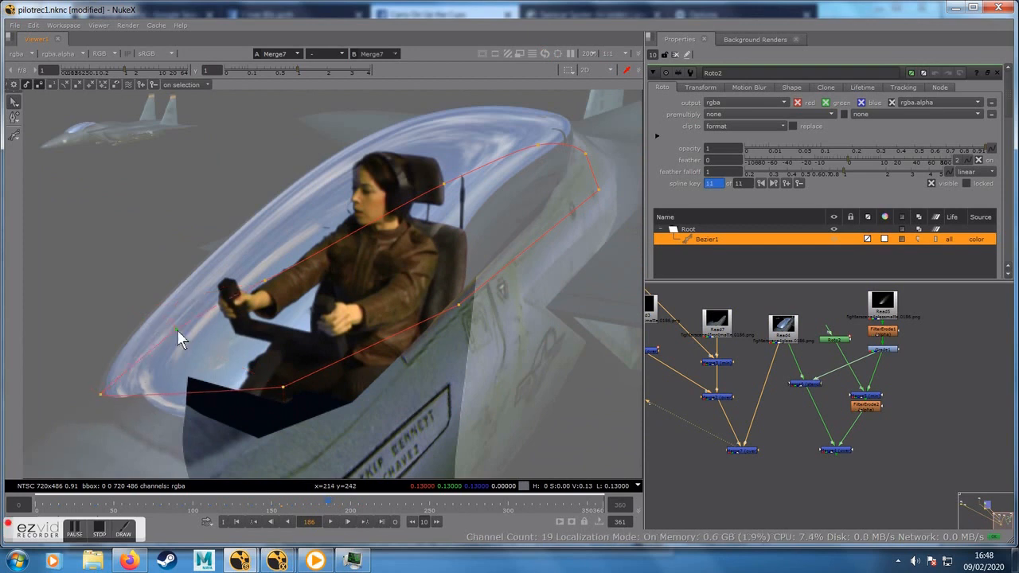
{"action": "left_click", "coordinate": [493, 131]}
{"action": "left_click_drag", "start_coordinate": [610, 193], "coordinate": [615, 188]}
{"action": "left_click_drag", "start_coordinate": [283, 387], "coordinate": [284, 459]}
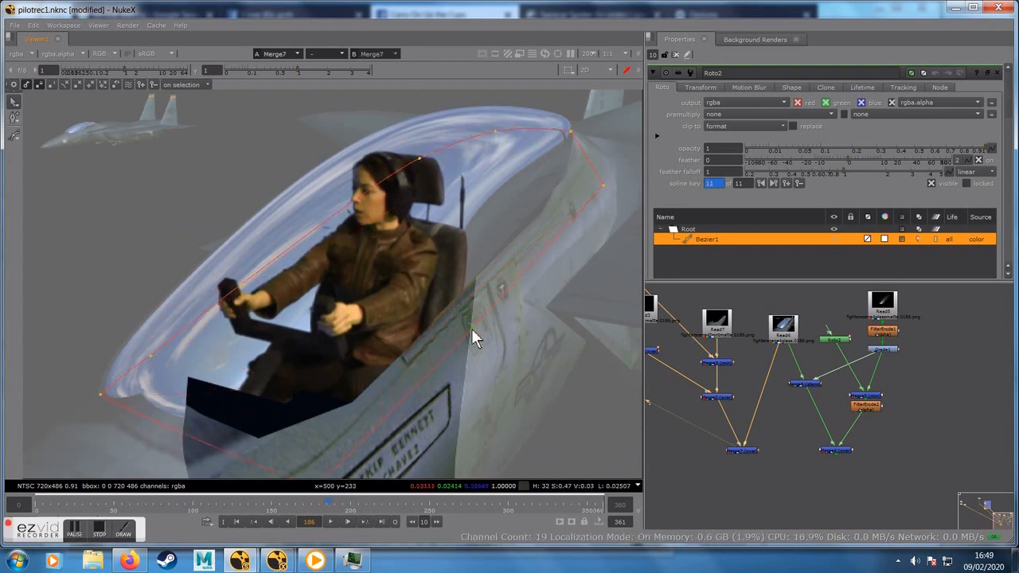
{"action": "scroll", "coordinate": [396, 187], "scroll_direction": "down", "scroll_amount": 2}
Step: Refit Bezier1 to the canopy at frame 211, adjusting its front, upper-edge, rear and bottom points
{"action": "left_click_drag", "start_coordinate": [307, 501], "coordinate": [368, 501]}
{"action": "scroll", "coordinate": [448, 407], "scroll_direction": "down", "scroll_amount": 2}
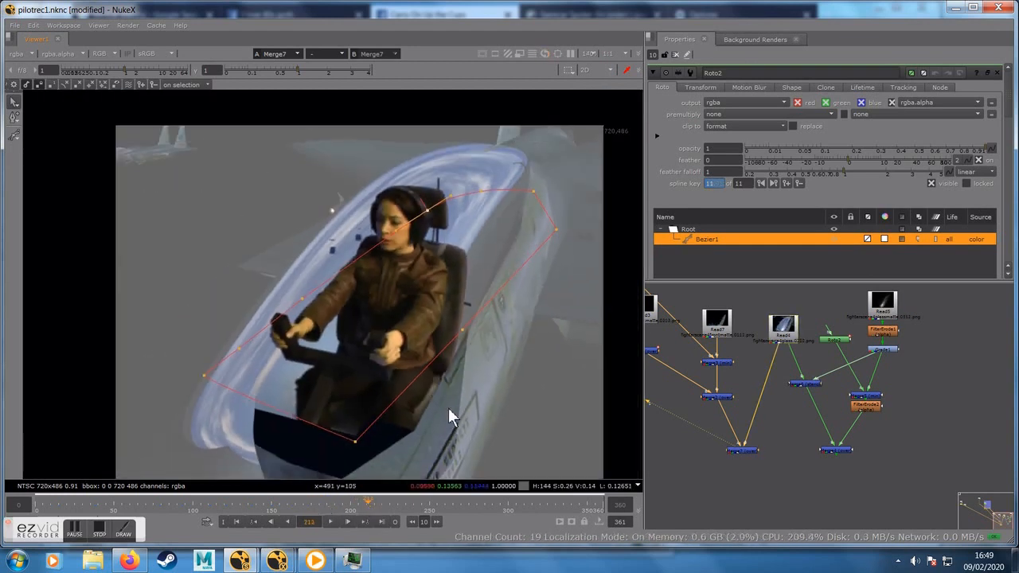
{"action": "middle_click_drag", "start_coordinate": [448, 407], "coordinate": [434, 351]}
{"action": "key", "text": "ctrl+a"}
{"action": "left_click_drag", "start_coordinate": [194, 405], "coordinate": [227, 436]}
{"action": "left_click_drag", "start_coordinate": [219, 425], "coordinate": [211, 445]}
{"action": "middle_click_drag", "start_coordinate": [369, 264], "coordinate": [364, 264]}
{"action": "left_click_drag", "start_coordinate": [363, 262], "coordinate": [354, 270]}
{"action": "left_click_drag", "start_coordinate": [522, 137], "coordinate": [543, 119]}
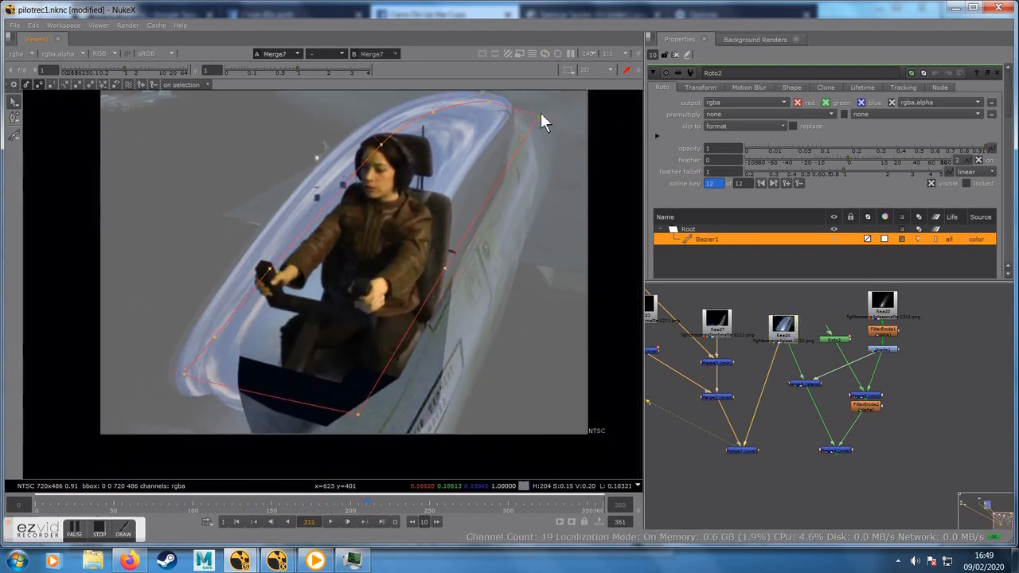
{"action": "left_click_drag", "start_coordinate": [471, 112], "coordinate": [439, 106]}
{"action": "left_click_drag", "start_coordinate": [185, 374], "coordinate": [194, 402]}
{"action": "left_click_drag", "start_coordinate": [358, 414], "coordinate": [327, 439]}
Step: Go about twelve frames past 211 and move all of Bezier1's points together to follow the canopy
{"action": "left_click_drag", "start_coordinate": [354, 503], "coordinate": [387, 503]}
{"action": "scroll", "coordinate": [558, 135], "scroll_direction": "down", "scroll_amount": 1}
{"action": "left_click_drag", "start_coordinate": [558, 110], "coordinate": [275, 395]}
{"action": "left_click_drag", "start_coordinate": [288, 386], "coordinate": [308, 403]}
{"action": "middle_click_drag", "start_coordinate": [382, 295], "coordinate": [371, 295]}
{"action": "left_click_drag", "start_coordinate": [408, 251], "coordinate": [390, 253]}
Step: Adjust Bezier1's individual upper, side and bottom points at this frame to match the canopy outline
{"action": "left_click_drag", "start_coordinate": [418, 116], "coordinate": [427, 116]}
{"action": "left_click_drag", "start_coordinate": [466, 113], "coordinate": [470, 112]}
{"action": "left_click_drag", "start_coordinate": [405, 371], "coordinate": [436, 372]}
{"action": "left_click_drag", "start_coordinate": [456, 257], "coordinate": [483, 261]}
{"action": "left_click_drag", "start_coordinate": [437, 372], "coordinate": [454, 378]}
{"action": "left_click_drag", "start_coordinate": [491, 119], "coordinate": [499, 117]}
{"action": "left_click_drag", "start_coordinate": [274, 352], "coordinate": [239, 378]}
Step: Refit Bezier1 at frame 241 so its side edges and rear points enclose the canopy and its base extends below the frame
{"action": "left_click_drag", "start_coordinate": [389, 503], "coordinate": [416, 507]}
{"action": "left_click_drag", "start_coordinate": [239, 378], "coordinate": [256, 378]}
{"action": "left_click_drag", "start_coordinate": [315, 249], "coordinate": [308, 241]}
{"action": "left_click_drag", "start_coordinate": [381, 150], "coordinate": [355, 144]}
{"action": "left_click_drag", "start_coordinate": [498, 118], "coordinate": [477, 117]}
{"action": "left_click_drag", "start_coordinate": [486, 263], "coordinate": [480, 258]}
{"action": "left_click_drag", "start_coordinate": [454, 378], "coordinate": [476, 387]}
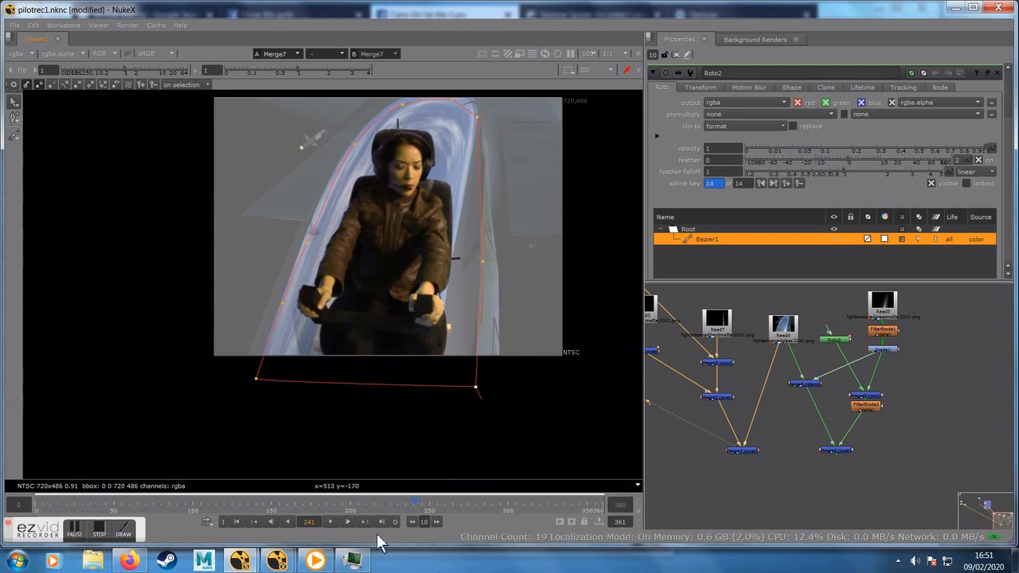
Step: About twenty frames past 241, shift Bezier1's lower and side points rightward and raise its upper edge to match the canopy
{"action": "left_click_drag", "start_coordinate": [416, 507], "coordinate": [448, 507]}
{"action": "left_click_drag", "start_coordinate": [476, 387], "coordinate": [526, 386]}
{"action": "left_click_drag", "start_coordinate": [480, 258], "coordinate": [507, 262]}
{"action": "left_click_drag", "start_coordinate": [478, 117], "coordinate": [472, 118]}
{"action": "left_click_drag", "start_coordinate": [452, 99], "coordinate": [462, 95]}
{"action": "left_click_drag", "start_coordinate": [402, 104], "coordinate": [398, 96]}
{"action": "left_click_drag", "start_coordinate": [354, 144], "coordinate": [362, 128]}
{"action": "left_click_drag", "start_coordinate": [308, 242], "coordinate": [328, 241]}
{"action": "left_click_drag", "start_coordinate": [283, 303], "coordinate": [321, 320]}
{"action": "left_click_drag", "start_coordinate": [328, 241], "coordinate": [335, 228]}
{"action": "left_click_drag", "start_coordinate": [256, 379], "coordinate": [321, 378]}
Step: About 15 frames further on, reposition the whole Bezier1 shape and spread its right-hand points outward around the canopy
{"action": "left_click_drag", "start_coordinate": [448, 507], "coordinate": [472, 508]}
{"action": "middle_click_drag", "start_coordinate": [323, 393], "coordinate": [279, 427]}
{"action": "key", "text": "ctrl+a"}
{"action": "left_click_drag", "start_coordinate": [382, 312], "coordinate": [431, 299]}
{"action": "left_click_drag", "start_coordinate": [320, 374], "coordinate": [346, 362]}
{"action": "left_click_drag", "start_coordinate": [334, 266], "coordinate": [344, 264]}
{"action": "left_click_drag", "start_coordinate": [347, 161], "coordinate": [355, 143]}
{"action": "left_click_drag", "start_coordinate": [556, 385], "coordinate": [642, 411]}
{"action": "left_click_drag", "start_coordinate": [514, 267], "coordinate": [544, 250]}
Step: About a dozen frames further on, stretch the whole Bezier1 shape rightward and fine-tune its points around the canopy
{"action": "left_click_drag", "start_coordinate": [480, 508], "coordinate": [492, 508]}
{"action": "key", "text": "ctrl+a"}
{"action": "left_click_drag", "start_coordinate": [491, 264], "coordinate": [598, 225]}
{"action": "left_click_drag", "start_coordinate": [461, 396], "coordinate": [531, 432]}
{"action": "left_click_drag", "start_coordinate": [597, 225], "coordinate": [625, 201]}
{"action": "left_click", "coordinate": [504, 385]}
{"action": "scroll", "coordinate": [501, 380], "scroll_direction": "down", "scroll_amount": 1}
{"action": "left_click_drag", "start_coordinate": [547, 388], "coordinate": [557, 386]}
{"action": "left_click_drag", "start_coordinate": [489, 276], "coordinate": [492, 273]}
{"action": "left_click_drag", "start_coordinate": [523, 349], "coordinate": [534, 347]}
Step: Keyframe Bezier1 over the last frames where the canopy leaves the shot, moving the whole shape right, and scrub back
{"action": "left_click_drag", "start_coordinate": [457, 503], "coordinate": [502, 503]}
{"action": "left_click_drag", "start_coordinate": [408, 107], "coordinate": [649, 482]}
{"action": "left_click_drag", "start_coordinate": [612, 257], "coordinate": [640, 239]}
{"action": "left_click_drag", "start_coordinate": [500, 377], "coordinate": [518, 392]}
{"action": "left_click_drag", "start_coordinate": [641, 240], "coordinate": [643, 219]}
{"action": "left_click_drag", "start_coordinate": [501, 503], "coordinate": [512, 503]}
{"action": "left_click_drag", "start_coordinate": [635, 227], "coordinate": [721, 196]}
{"action": "left_click_drag", "start_coordinate": [512, 502], "coordinate": [399, 500]}
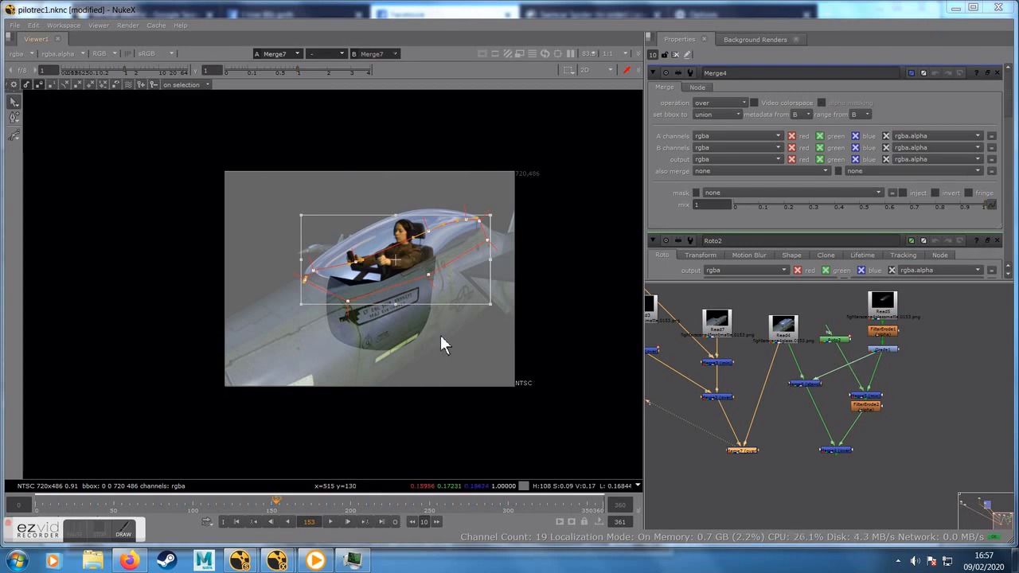
Step: View Merge4's output and check its alpha channel at frames 153 and 144
{"action": "scroll", "coordinate": [546, 382], "scroll_direction": "up", "scroll_amount": 5}
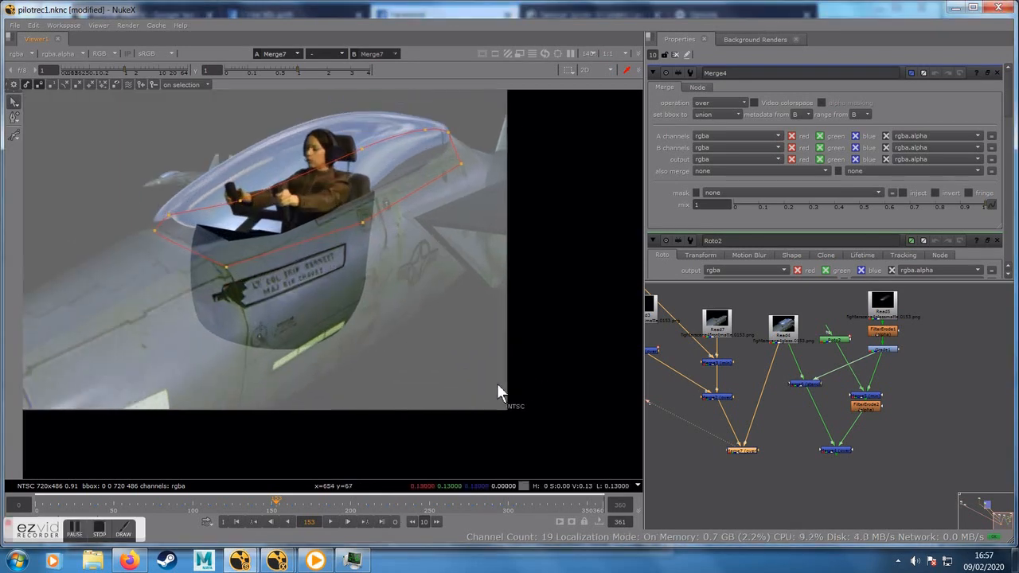
{"action": "key", "text": "f"}
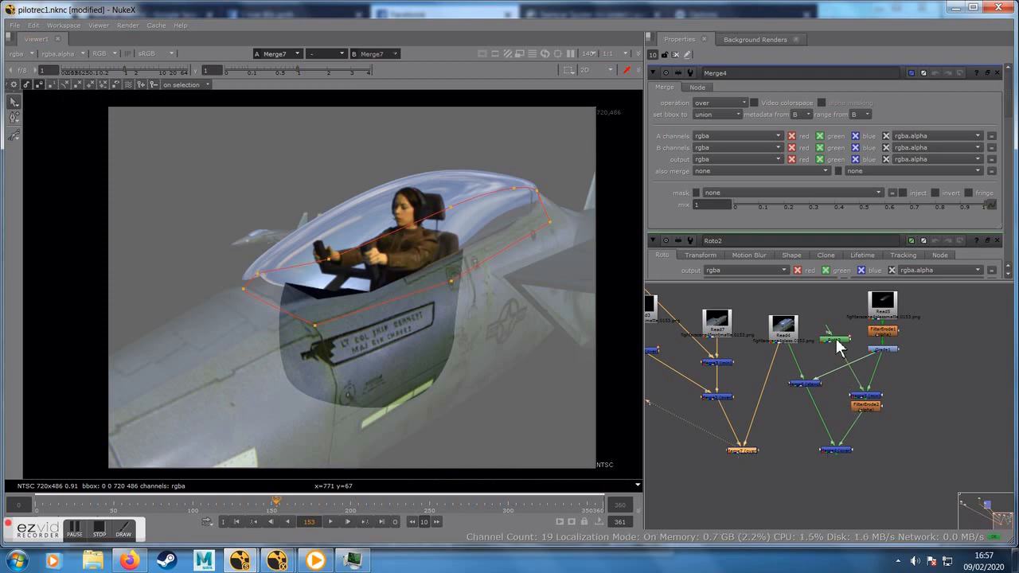
{"action": "left_click", "coordinate": [836, 451]}
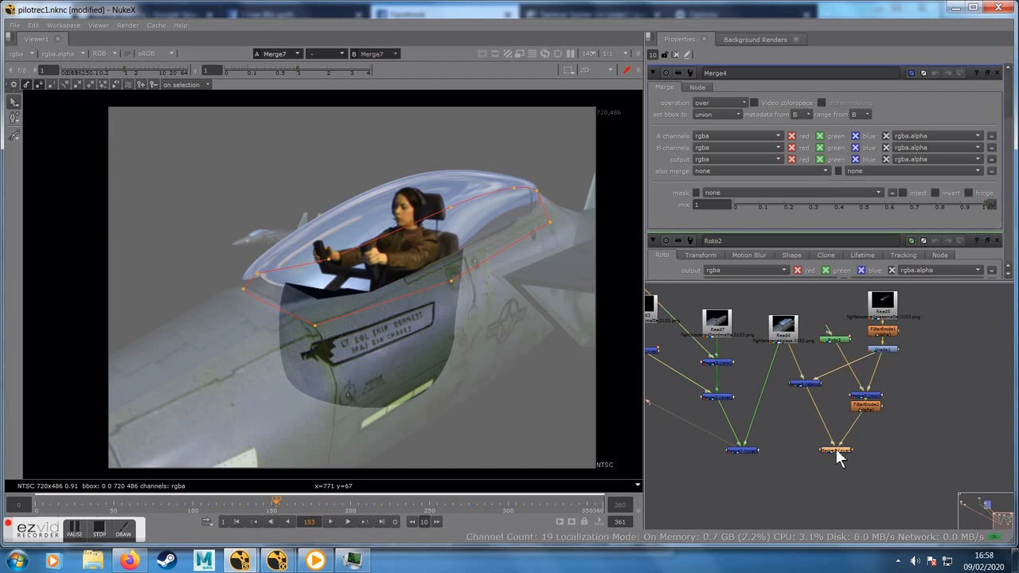
{"action": "key", "text": "1"}
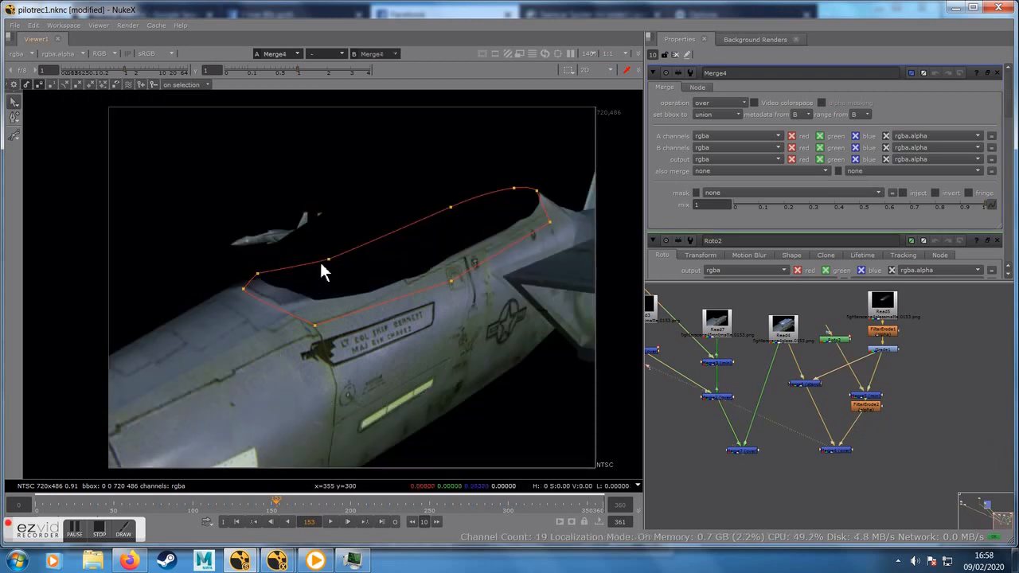
{"action": "key", "text": "a"}
{"action": "key", "text": "a"}
{"action": "left_click", "coordinate": [265, 510]}
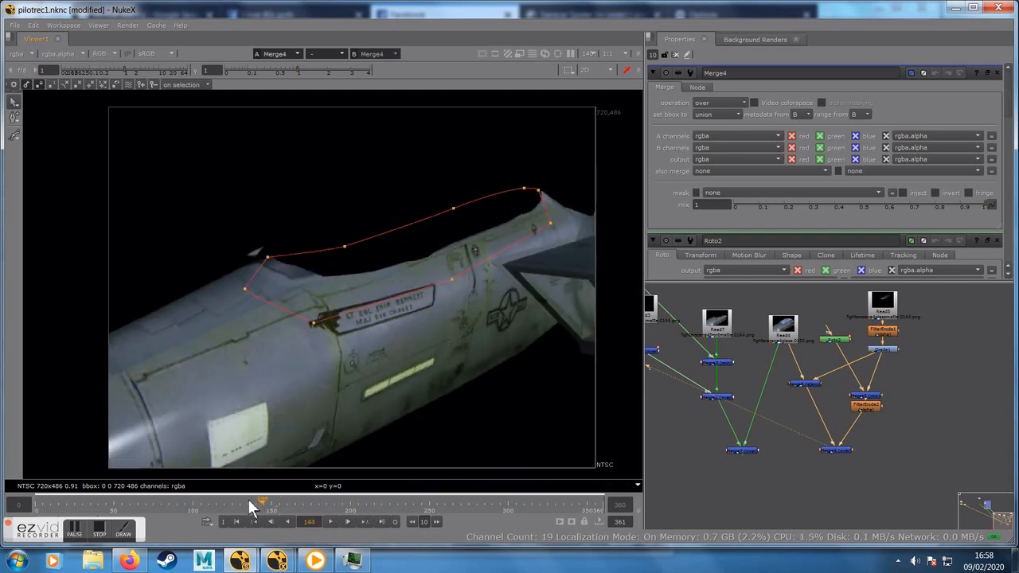
{"action": "key", "text": "a"}
{"action": "key", "text": "a"}
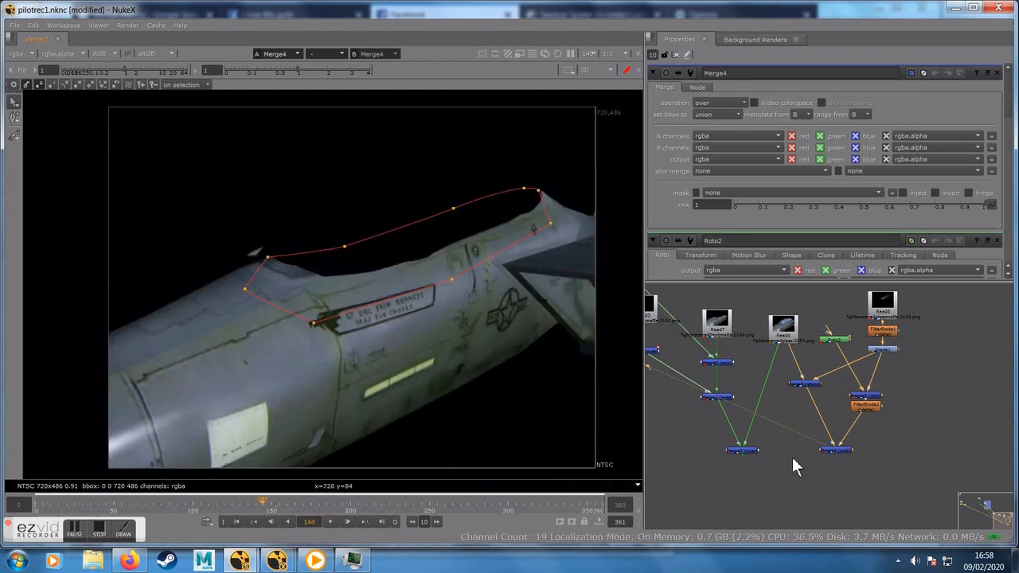
Step: Find the background plates in the node graph and place the Read6 clouds node beside the Read1 ocean node
{"action": "scroll", "coordinate": [806, 483], "scroll_direction": "down", "scroll_amount": 3}
{"action": "scroll", "coordinate": [807, 480], "scroll_direction": "down", "scroll_amount": 1}
{"action": "middle_click_drag", "start_coordinate": [705, 463], "coordinate": [846, 454]}
{"action": "scroll", "coordinate": [783, 433], "scroll_direction": "up", "scroll_amount": 3}
{"action": "scroll", "coordinate": [783, 432], "scroll_direction": "down", "scroll_amount": 4}
{"action": "middle_click_drag", "start_coordinate": [689, 415], "coordinate": [790, 467]}
{"action": "scroll", "coordinate": [780, 423], "scroll_direction": "up", "scroll_amount": 1}
{"action": "left_click_drag", "start_coordinate": [720, 327], "coordinate": [771, 370]}
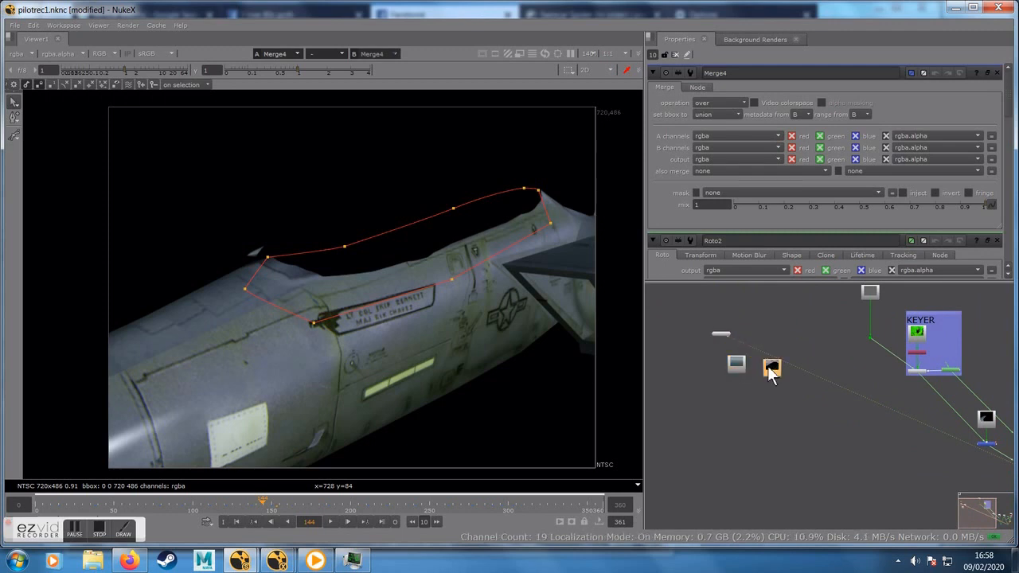
Step: Move the Read1 ocean and Read6 clouds nodes together across the graph to above the glass canopy branch
{"action": "scroll", "coordinate": [754, 367], "scroll_direction": "up", "scroll_amount": 4}
{"action": "left_click_drag", "start_coordinate": [686, 396], "coordinate": [803, 336]}
{"action": "left_click_drag", "start_coordinate": [784, 371], "coordinate": [881, 427]}
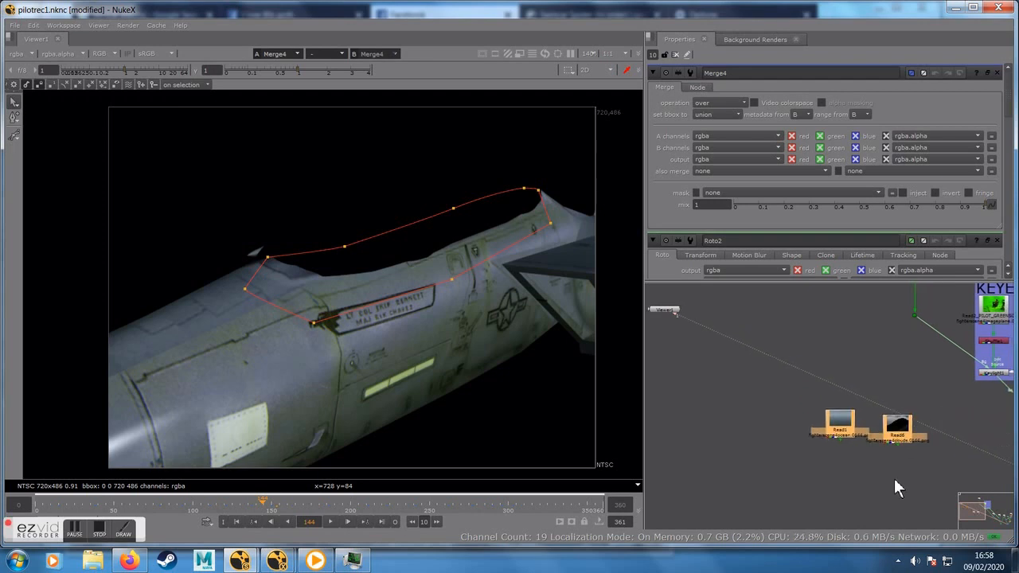
{"action": "middle_click_drag", "start_coordinate": [894, 478], "coordinate": [720, 464]}
{"action": "left_click_drag", "start_coordinate": [721, 420], "coordinate": [1007, 378]}
{"action": "middle_click_drag", "start_coordinate": [912, 428], "coordinate": [683, 385]}
{"action": "left_click_drag", "start_coordinate": [783, 330], "coordinate": [935, 331]}
{"action": "scroll", "coordinate": [901, 351], "scroll_direction": "up", "scroll_amount": 1}
{"action": "middle_click_drag", "start_coordinate": [859, 344], "coordinate": [756, 290]}
{"action": "scroll", "coordinate": [812, 335], "scroll_direction": "down", "scroll_amount": 2}
{"action": "middle_click_drag", "start_coordinate": [785, 325], "coordinate": [794, 367]}
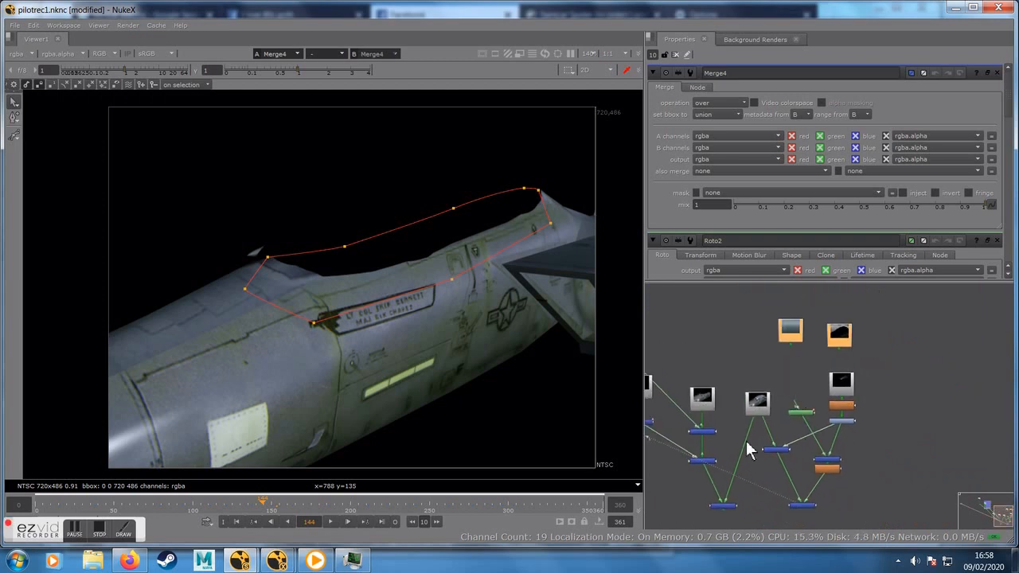
Step: Delete the Merge7 node that joins Read4 with the Merge2 branch
{"action": "left_click", "coordinate": [724, 505]}
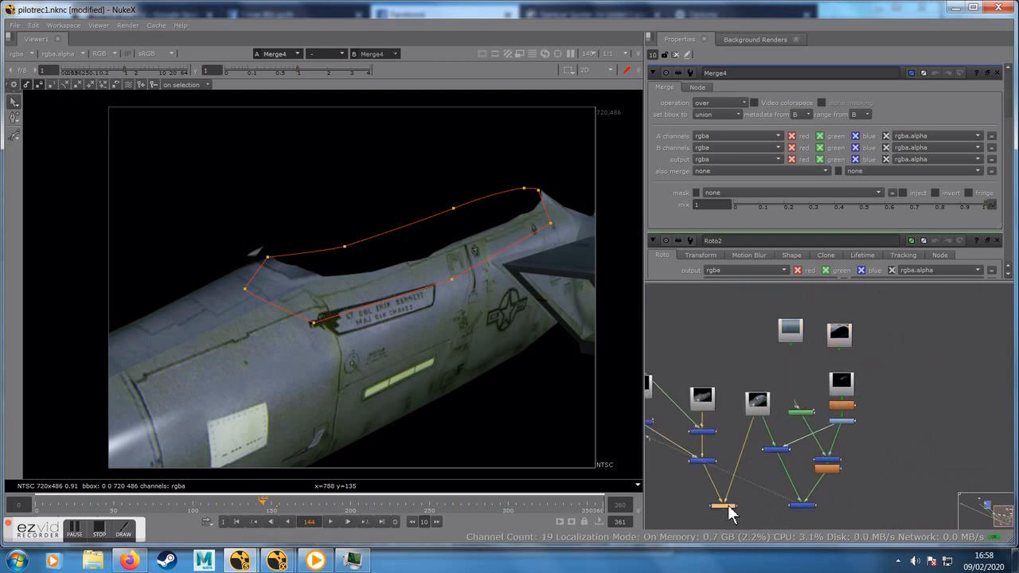
{"action": "scroll", "coordinate": [778, 460], "scroll_direction": "up", "scroll_amount": 5}
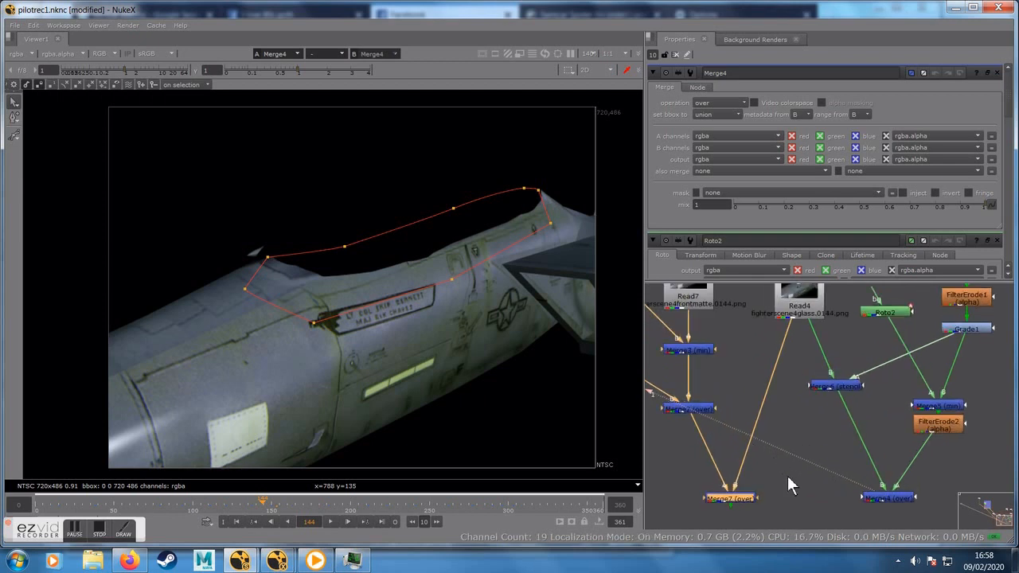
{"action": "key", "text": "Delete"}
{"action": "scroll", "coordinate": [786, 442], "scroll_direction": "down", "scroll_amount": 2}
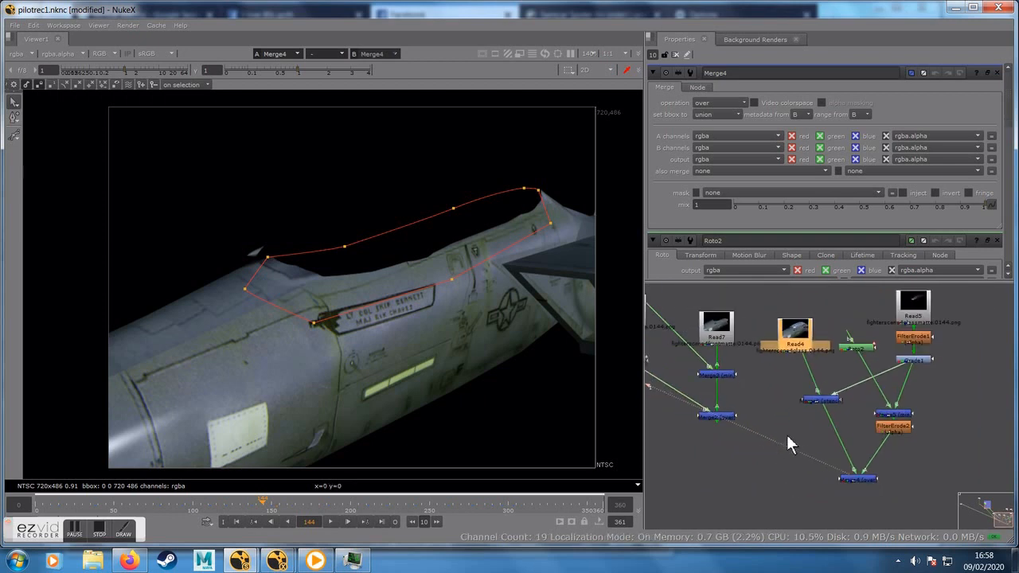
Step: Shift the whole glass canopy branch, from Read4 and Read5 down to Merge4, away from the Read7 branch
{"action": "middle_click_drag", "start_coordinate": [830, 349], "coordinate": [820, 374]}
{"action": "left_click_drag", "start_coordinate": [746, 295], "coordinate": [961, 518]}
{"action": "left_click_drag", "start_coordinate": [833, 502], "coordinate": [887, 494]}
{"action": "left_click", "coordinate": [850, 503]}
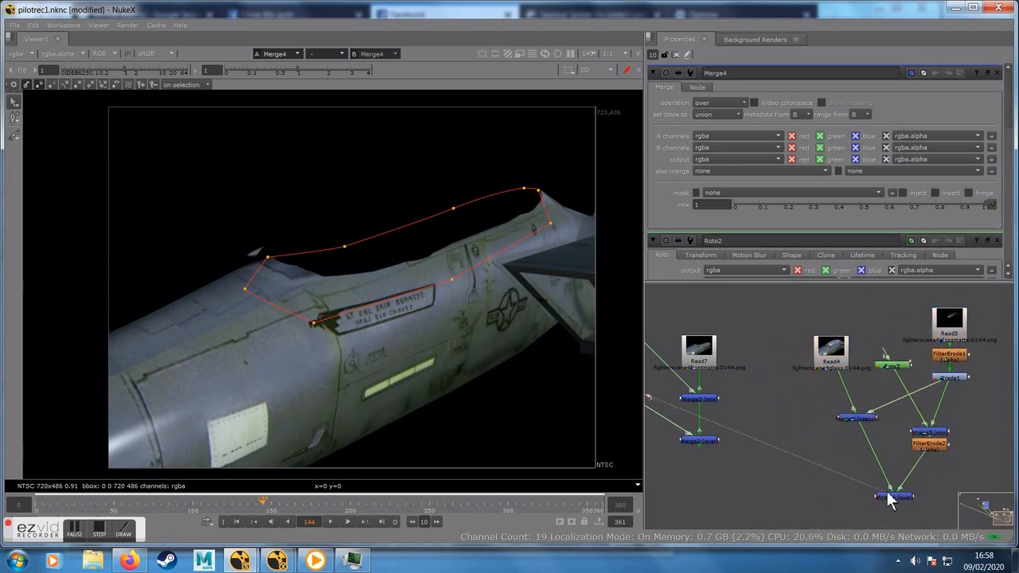
Step: Move the Read1 ocean and Read6 clouds nodes down beside Merge4
{"action": "middle_click_drag", "start_coordinate": [853, 492], "coordinate": [758, 484]}
{"action": "scroll", "coordinate": [794, 453], "scroll_direction": "down", "scroll_amount": 3}
{"action": "scroll", "coordinate": [793, 452], "scroll_direction": "up", "scroll_amount": 1}
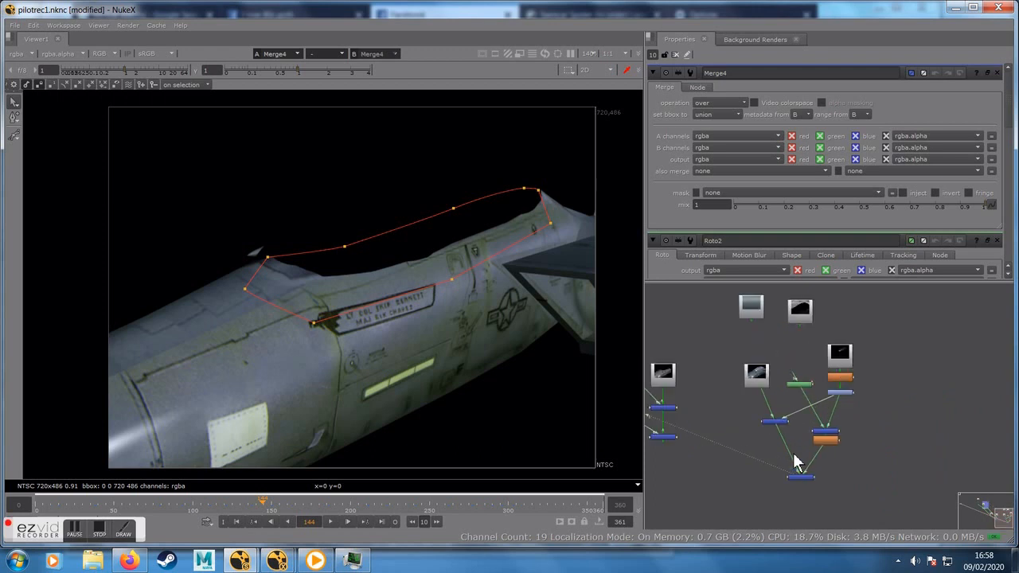
{"action": "left_click_drag", "start_coordinate": [714, 289], "coordinate": [847, 350]}
{"action": "left_click_drag", "start_coordinate": [800, 312], "coordinate": [755, 460]}
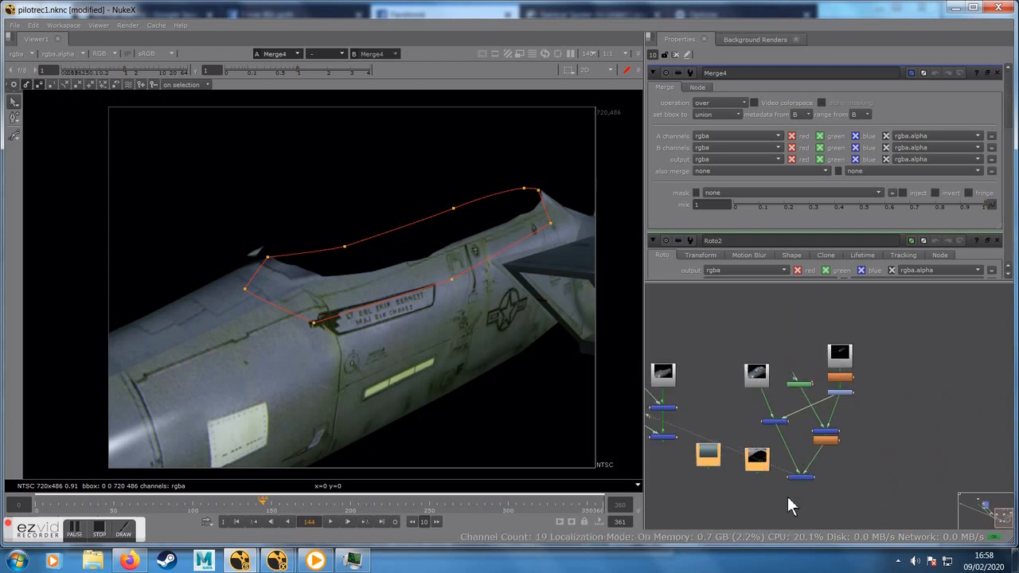
{"action": "middle_click_drag", "start_coordinate": [787, 499], "coordinate": [814, 450]}
{"action": "left_click_drag", "start_coordinate": [733, 415], "coordinate": [740, 431]}
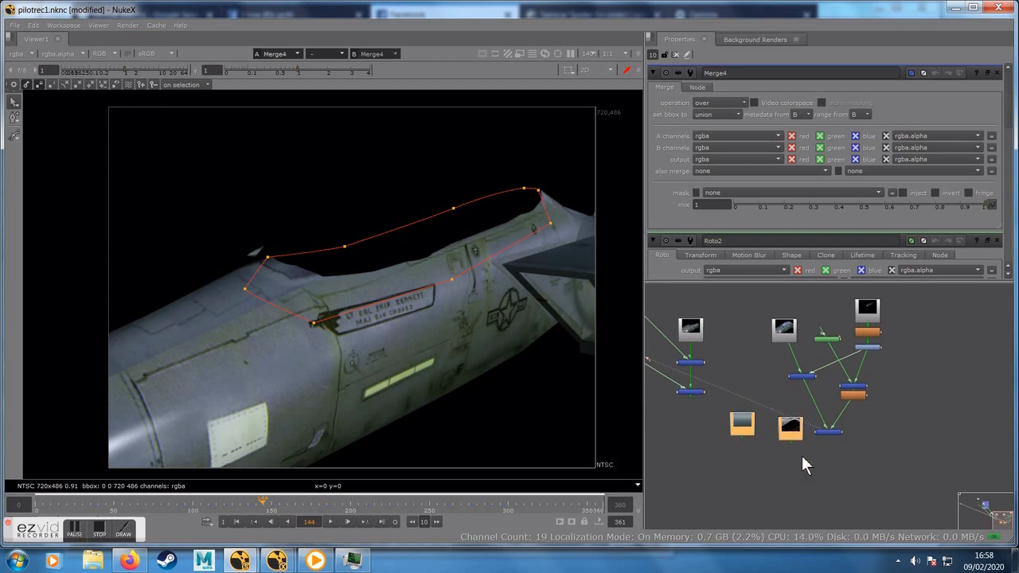
Step: Place Read1 slightly below Read6 and view the ocean plate, then Merge4's output
{"action": "scroll", "coordinate": [801, 456], "scroll_direction": "up", "scroll_amount": 3}
{"action": "left_click", "coordinate": [696, 424]}
{"action": "left_click_drag", "start_coordinate": [726, 417], "coordinate": [720, 457]}
{"action": "key", "text": "1"}
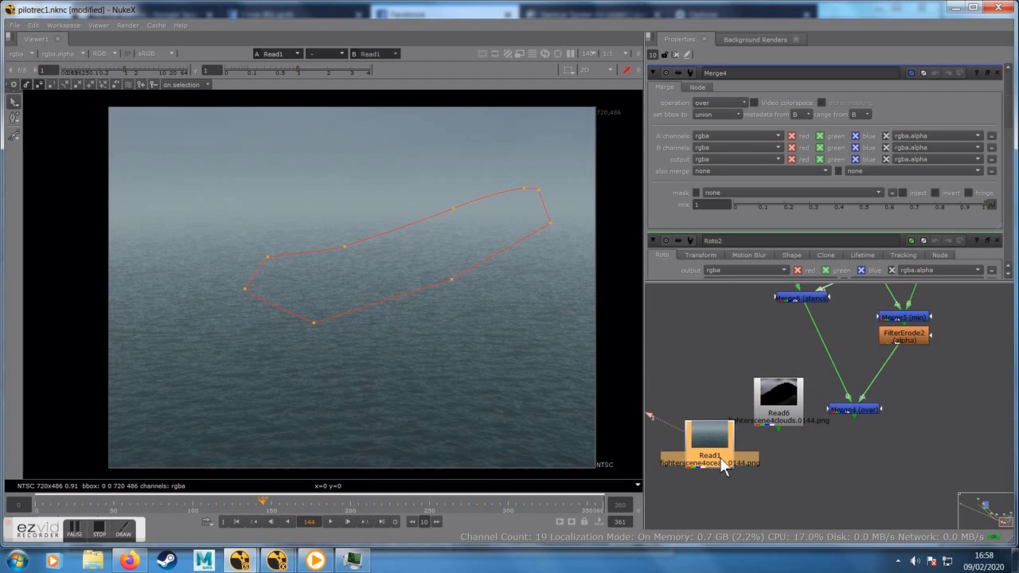
{"action": "left_click", "coordinate": [847, 410]}
{"action": "key", "text": "1"}
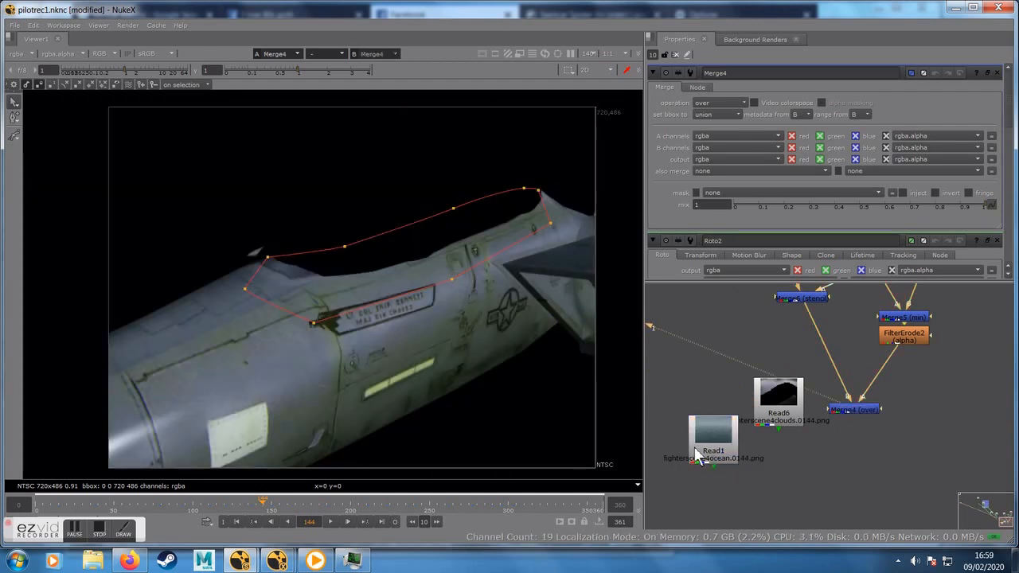
Step: Merge Merge4 over the Read1 ocean plate with a new over Merge, arrange the nodes below Merge4 and view the result
{"action": "left_click", "coordinate": [853, 409], "text": "shift"}
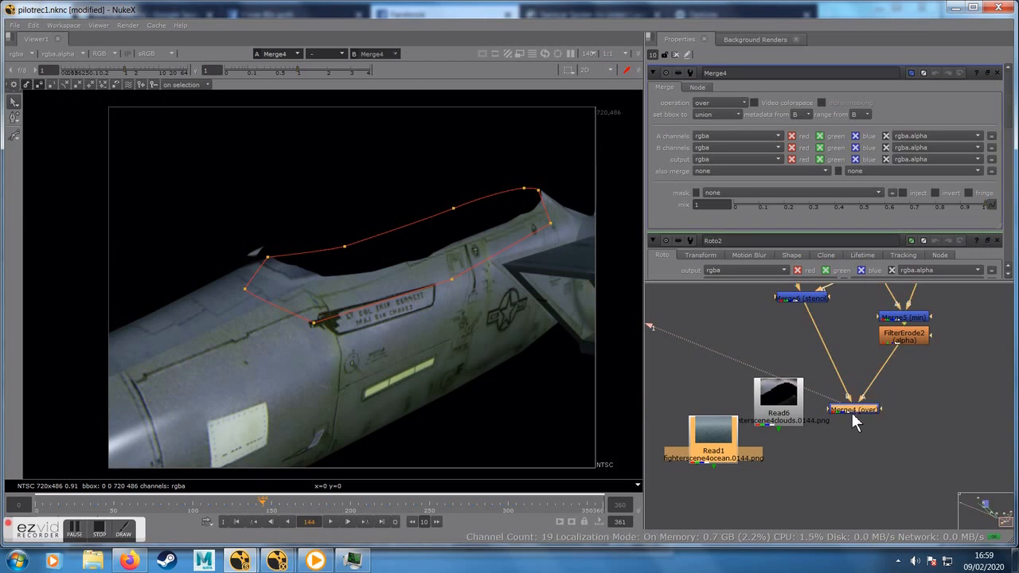
{"action": "key", "text": "m"}
{"action": "left_click_drag", "start_coordinate": [846, 424], "coordinate": [802, 510]}
{"action": "left_click_drag", "start_coordinate": [715, 445], "coordinate": [729, 457]}
{"action": "left_click_drag", "start_coordinate": [785, 399], "coordinate": [723, 359]}
{"action": "left_click_drag", "start_coordinate": [733, 449], "coordinate": [769, 436]}
{"action": "left_click", "coordinate": [819, 509]}
{"action": "left_click", "coordinate": [817, 503]}
{"action": "left_click", "coordinate": [818, 504]}
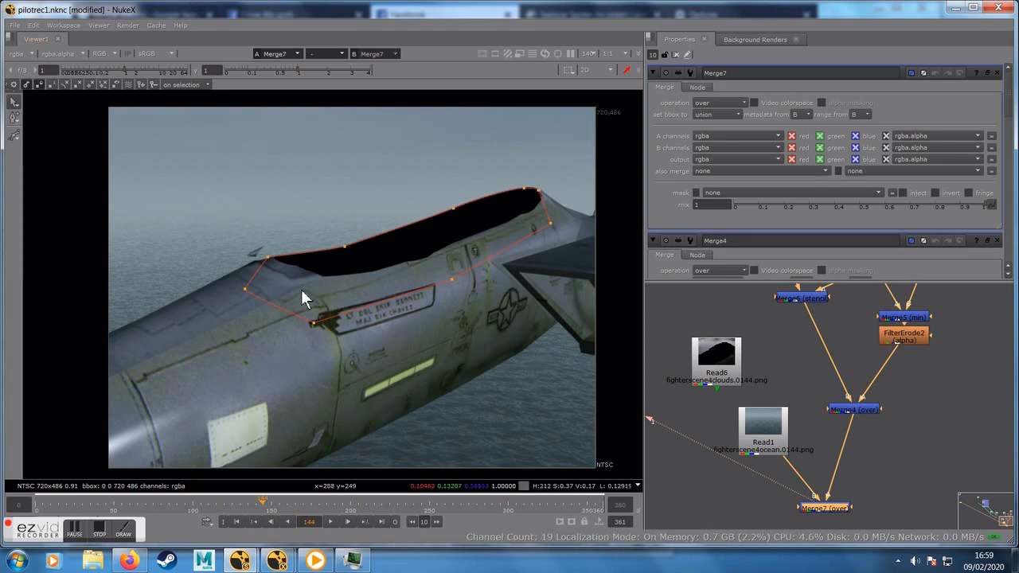
Step: Bring up Roto2's properties and close them to hide the shape overlay
{"action": "middle_click_drag", "start_coordinate": [889, 377], "coordinate": [891, 480]}
{"action": "double_click", "coordinate": [866, 368]}
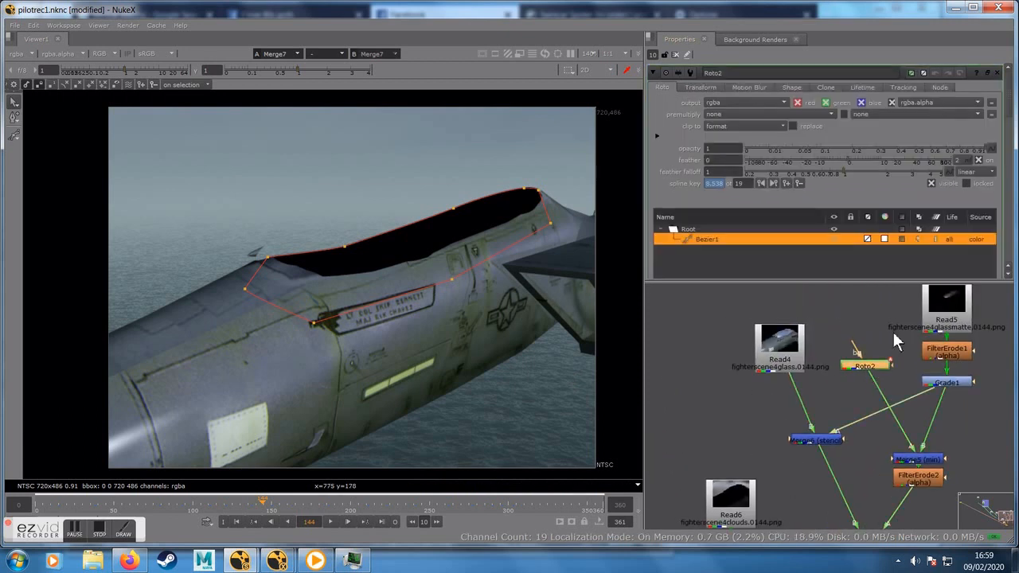
{"action": "left_click", "coordinate": [996, 72]}
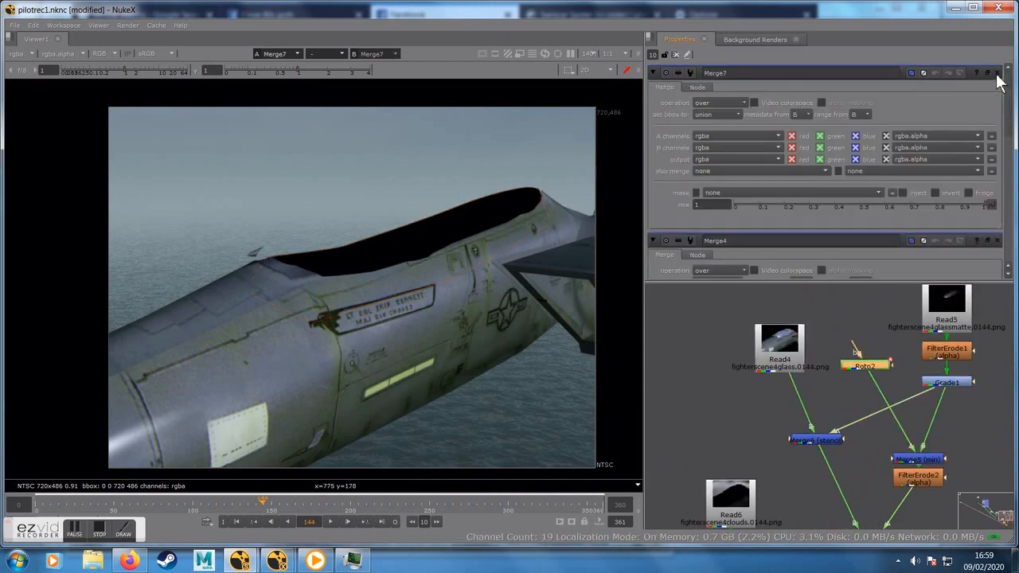
Step: Scrub through the shot to examine the fighter over the ocean, ending at frame 142
{"action": "scroll", "coordinate": [284, 357], "scroll_direction": "down", "scroll_amount": 2}
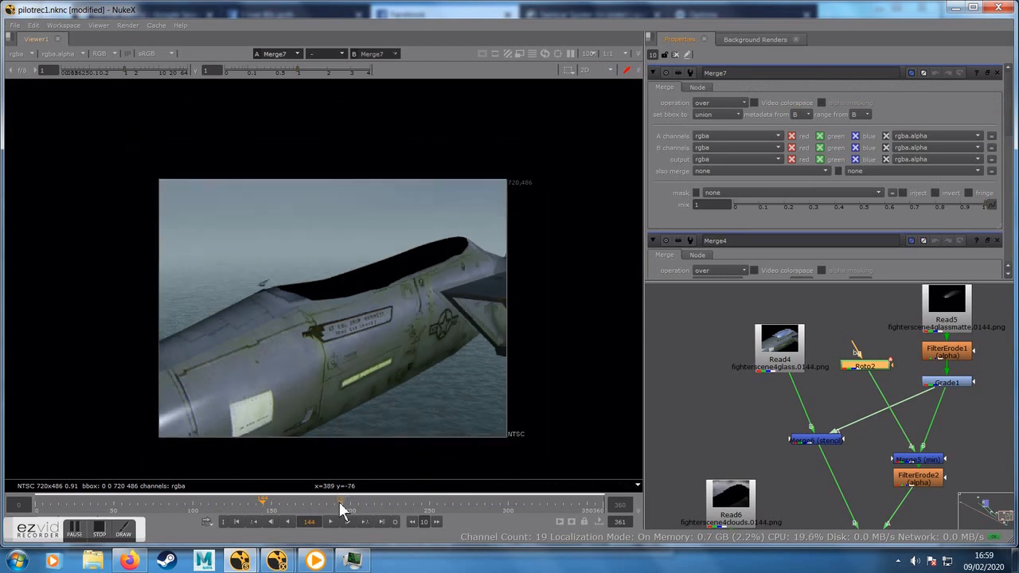
{"action": "left_click_drag", "start_coordinate": [289, 506], "coordinate": [319, 510]}
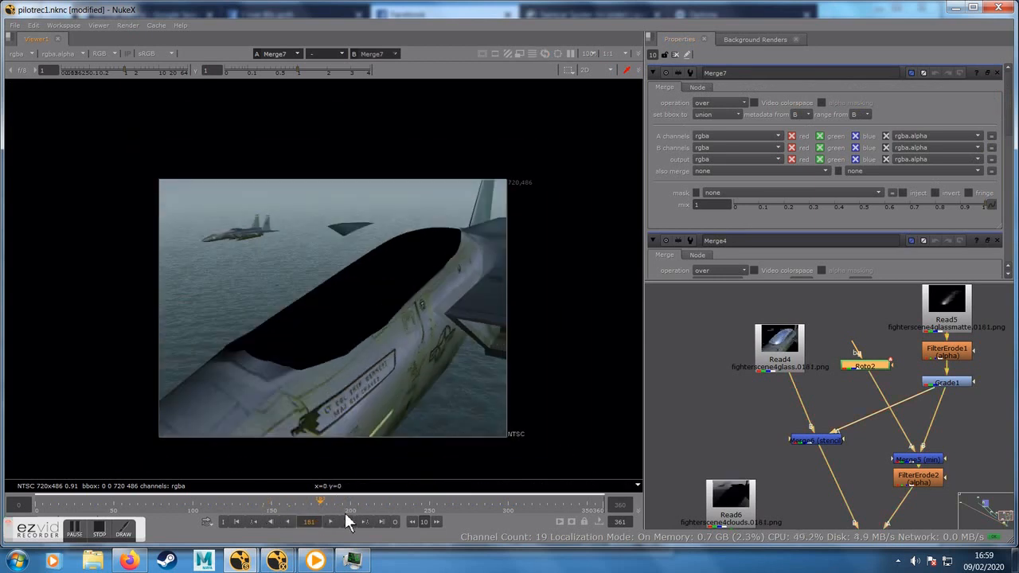
{"action": "left_click", "coordinate": [355, 503]}
{"action": "left_click_drag", "start_coordinate": [356, 500], "coordinate": [258, 503]}
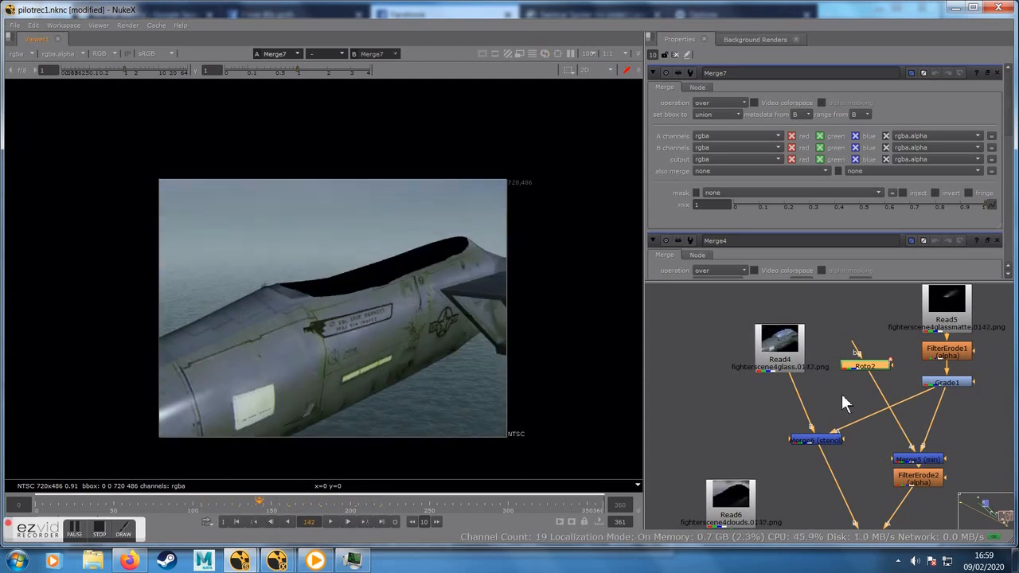
Step: View Merge2's output to examine the keyed pilot with the fuselage section
{"action": "scroll", "coordinate": [400, 397], "scroll_direction": "up", "scroll_amount": 1}
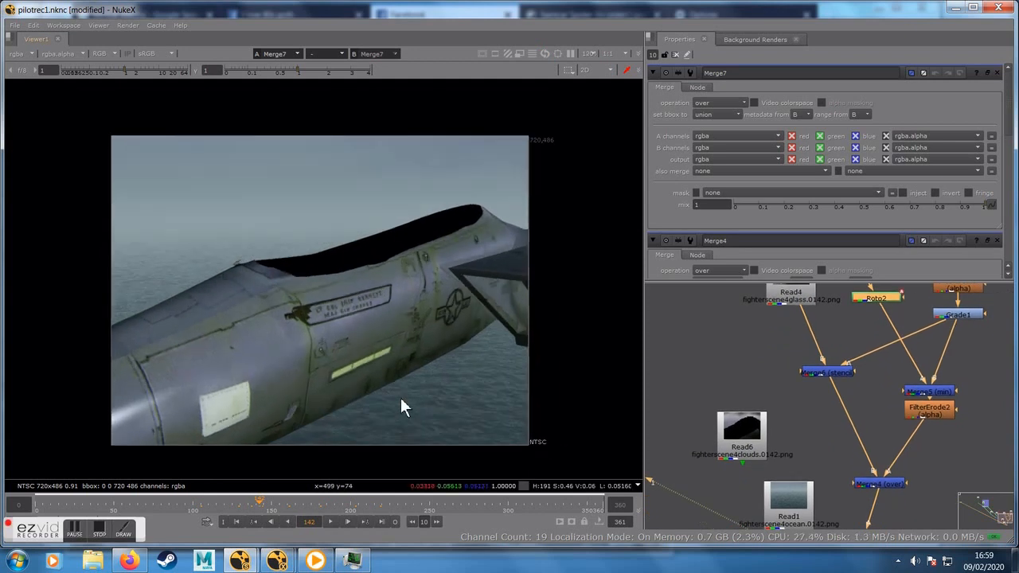
{"action": "scroll", "coordinate": [797, 429], "scroll_direction": "down", "scroll_amount": 3}
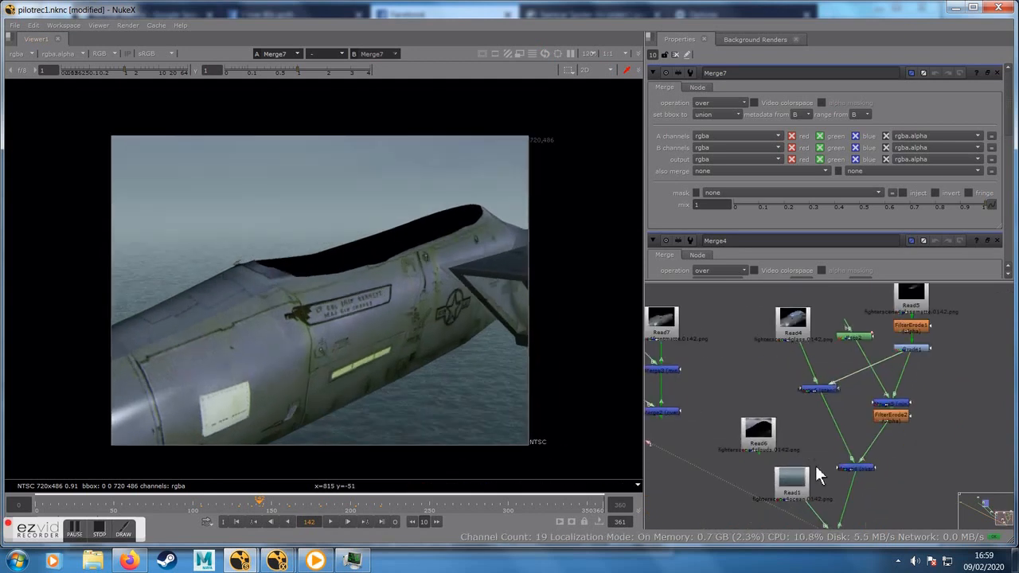
{"action": "scroll", "coordinate": [847, 446], "scroll_direction": "down", "scroll_amount": 3}
{"action": "middle_click_drag", "start_coordinate": [795, 403], "coordinate": [824, 398]}
{"action": "left_click", "coordinate": [781, 408]}
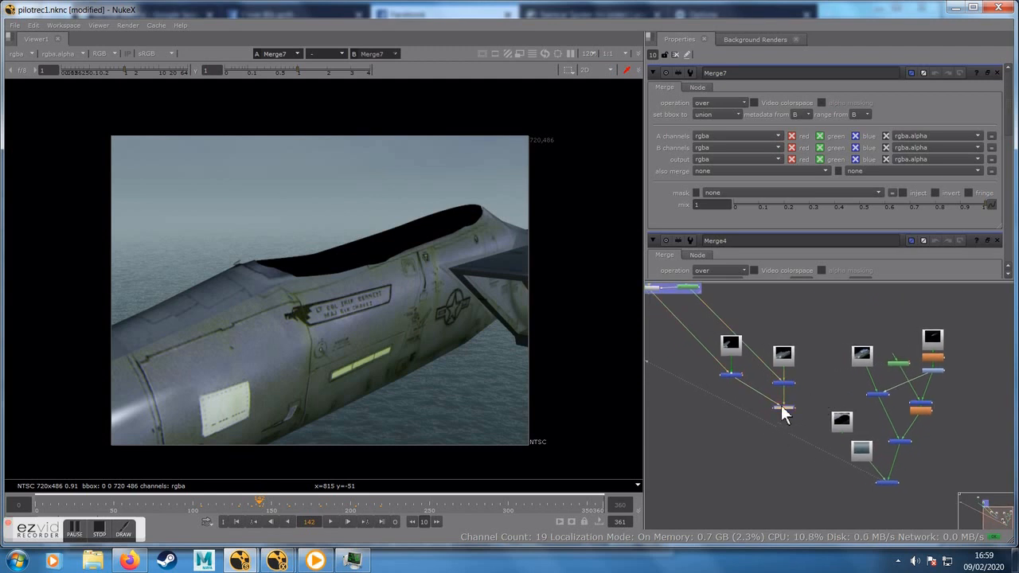
{"action": "key", "text": "1"}
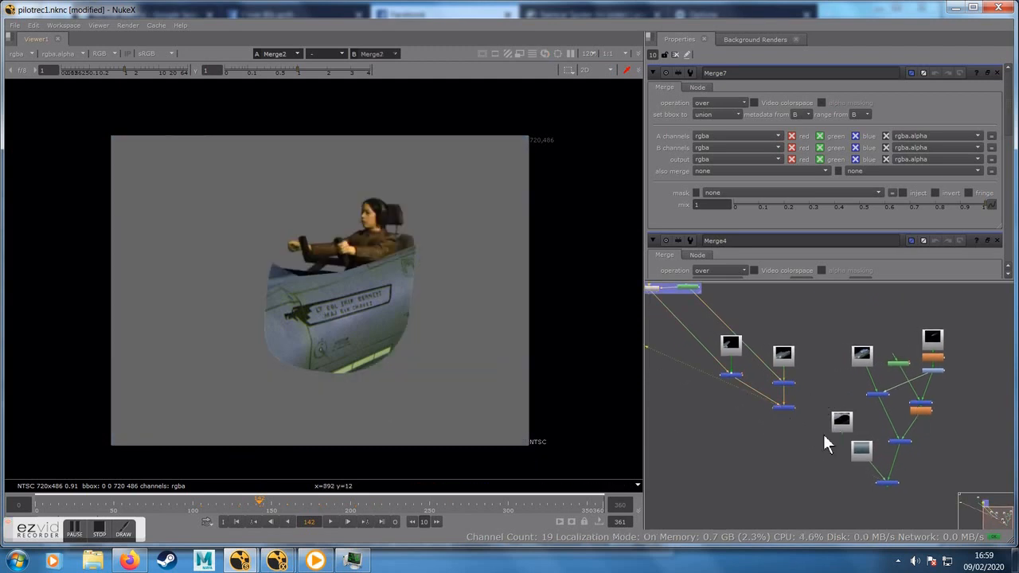
{"action": "scroll", "coordinate": [803, 432], "scroll_direction": "up", "scroll_amount": 2}
{"action": "left_click", "coordinate": [782, 404]}
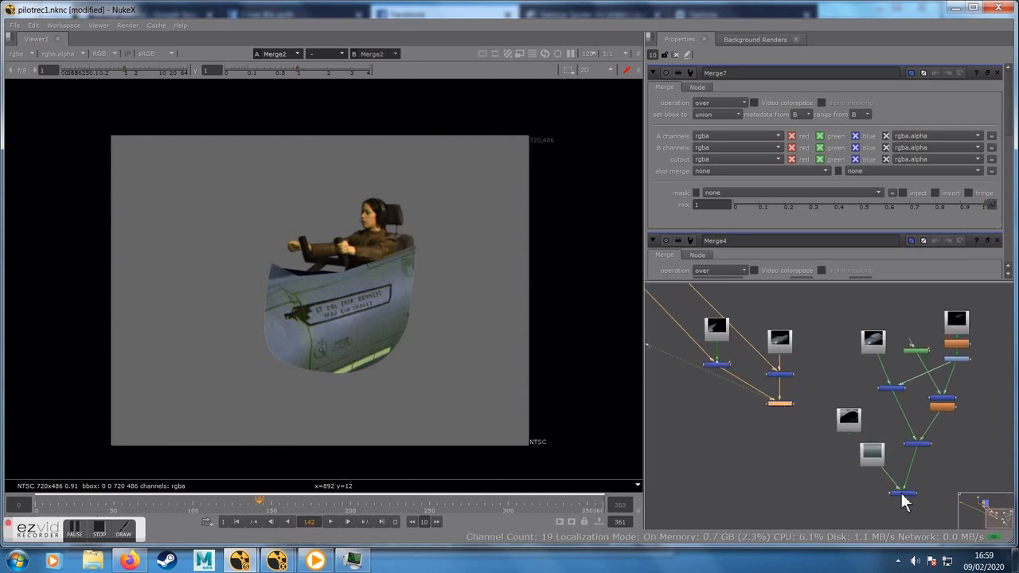
Step: Select the whole fighter, glass, clouds and ocean node branch and move it up closer to the pilot branch's level
{"action": "scroll", "coordinate": [859, 480], "scroll_direction": "down", "scroll_amount": 3}
{"action": "left_click", "coordinate": [851, 443]}
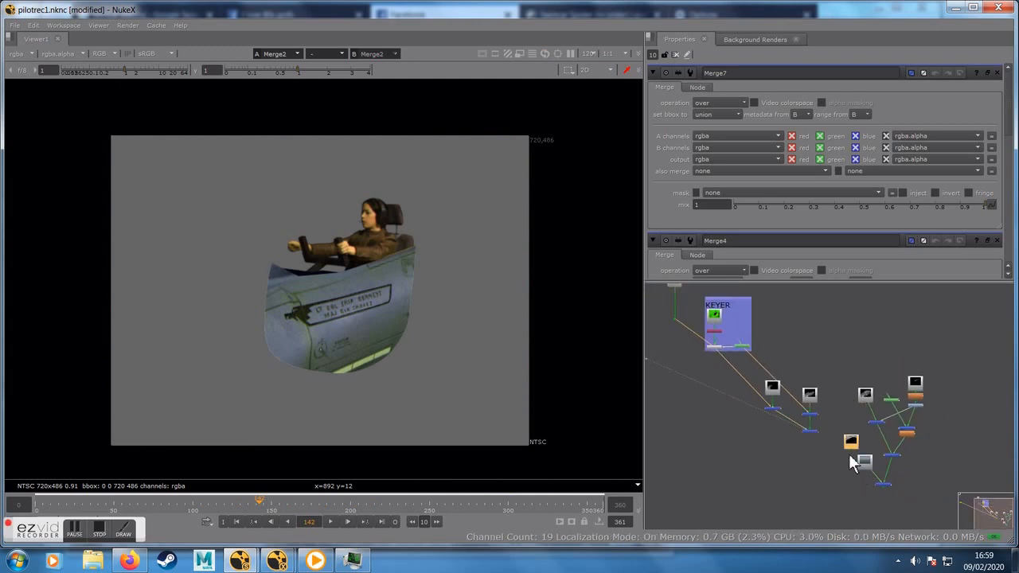
{"action": "left_click_drag", "start_coordinate": [832, 369], "coordinate": [932, 518]}
{"action": "left_click_drag", "start_coordinate": [887, 486], "coordinate": [885, 430]}
{"action": "scroll", "coordinate": [869, 462], "scroll_direction": "up", "scroll_amount": 5}
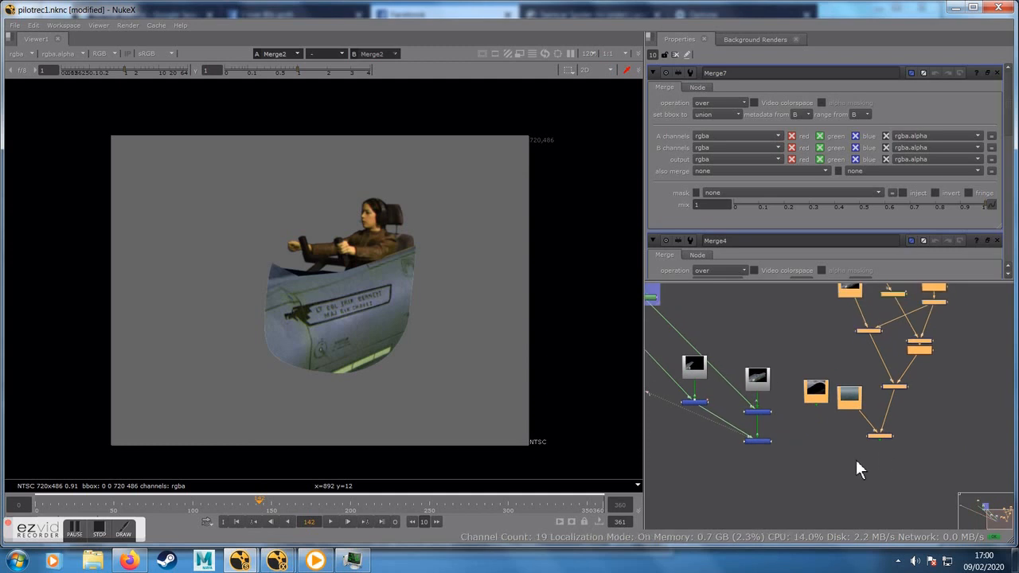
Step: View Merge7's output, then the Read1 ocean plate and the Read6 clouds plate
{"action": "middle_click_drag", "start_coordinate": [853, 448], "coordinate": [826, 483]}
{"action": "left_click", "coordinate": [847, 477]}
{"action": "left_click", "coordinate": [864, 453]}
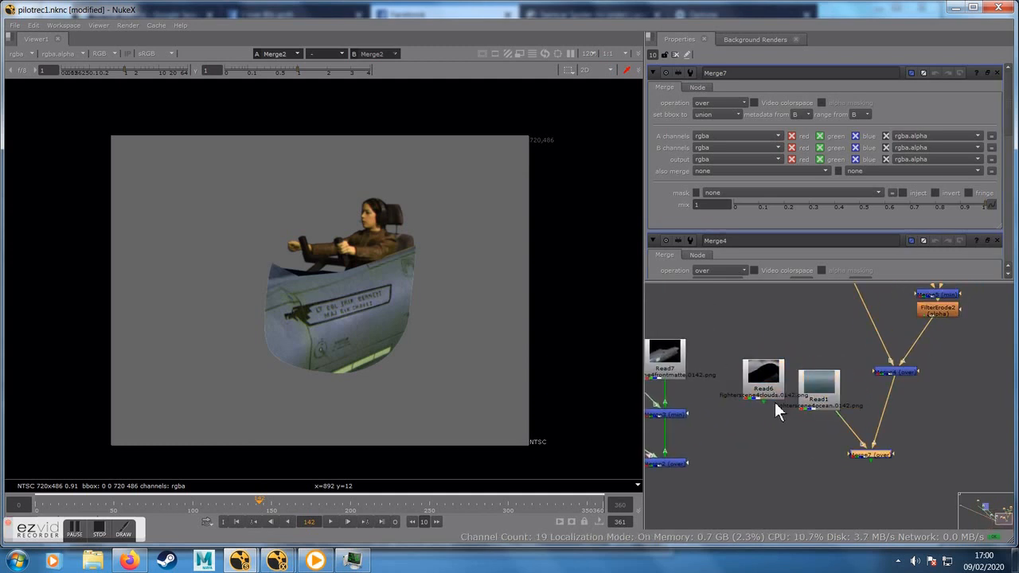
{"action": "key", "text": "1"}
{"action": "left_click", "coordinate": [888, 446]}
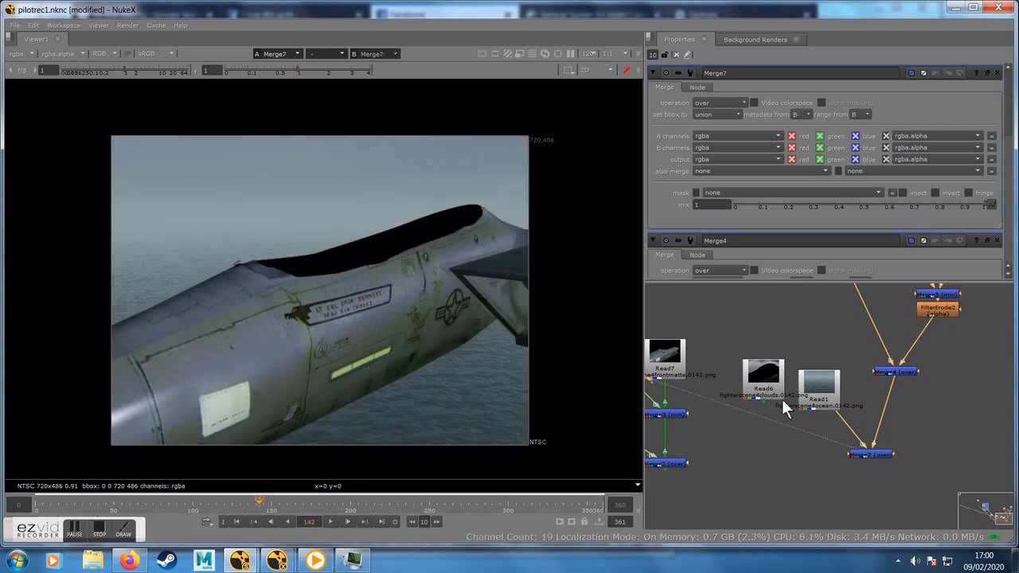
{"action": "left_click", "coordinate": [828, 392]}
{"action": "key", "text": "1"}
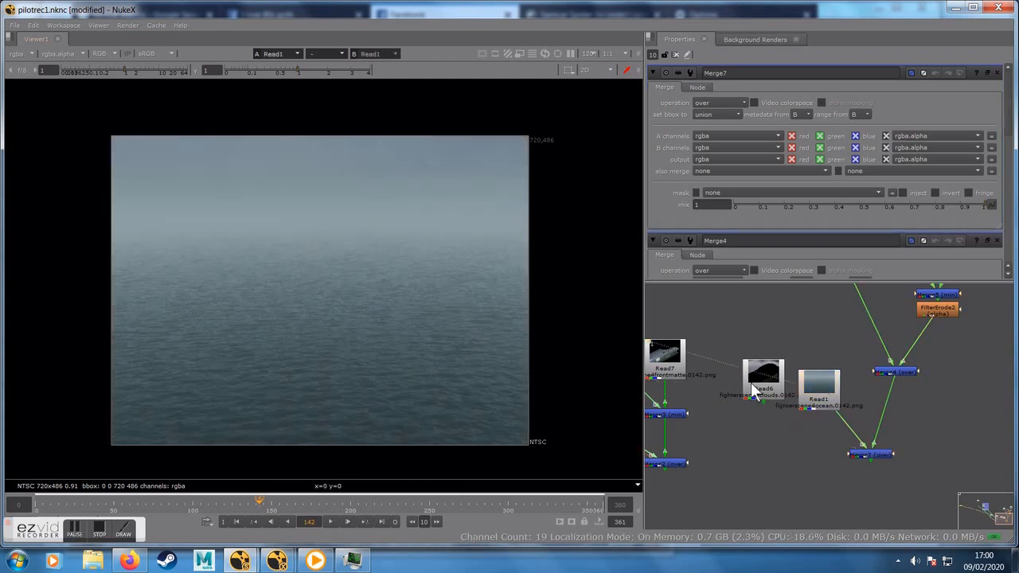
{"action": "key", "text": "1"}
Step: Align Read6 beside Read1, merge the clouds over the ocean with a new over Merge feeding Merge7, and place it below them
{"action": "left_click_drag", "start_coordinate": [764, 388], "coordinate": [818, 364]}
{"action": "left_click_drag", "start_coordinate": [765, 406], "coordinate": [759, 374]}
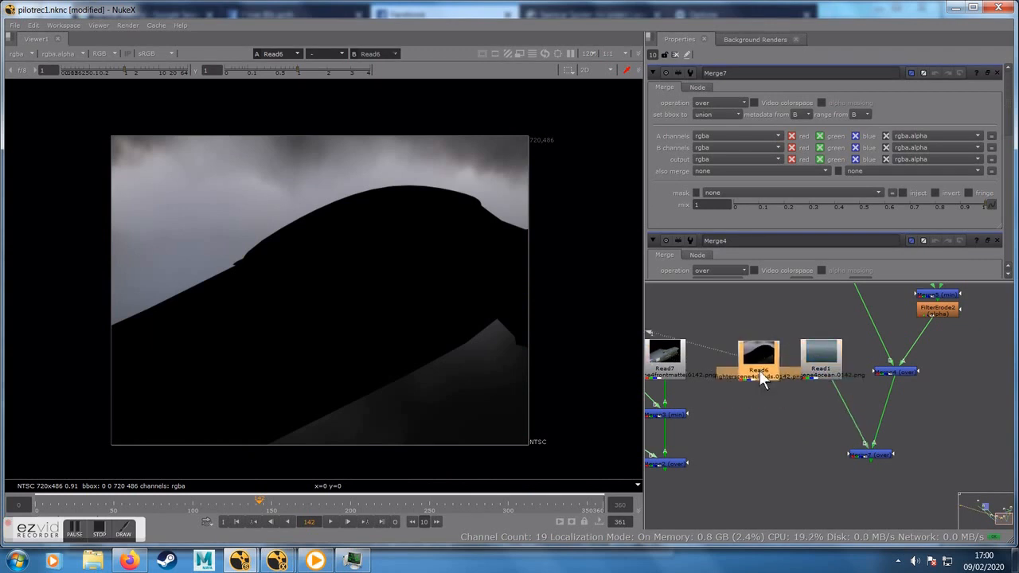
{"action": "left_click", "coordinate": [820, 372], "text": "shift"}
{"action": "key", "text": "m"}
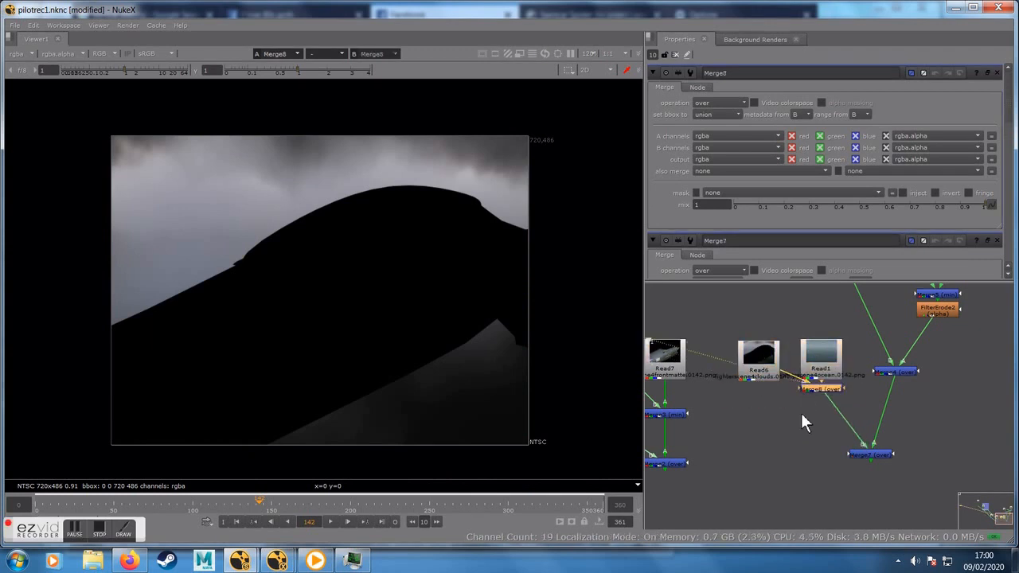
{"action": "left_click_drag", "start_coordinate": [817, 389], "coordinate": [797, 410]}
{"action": "left_click", "coordinate": [796, 417]}
{"action": "left_click", "coordinate": [796, 413]}
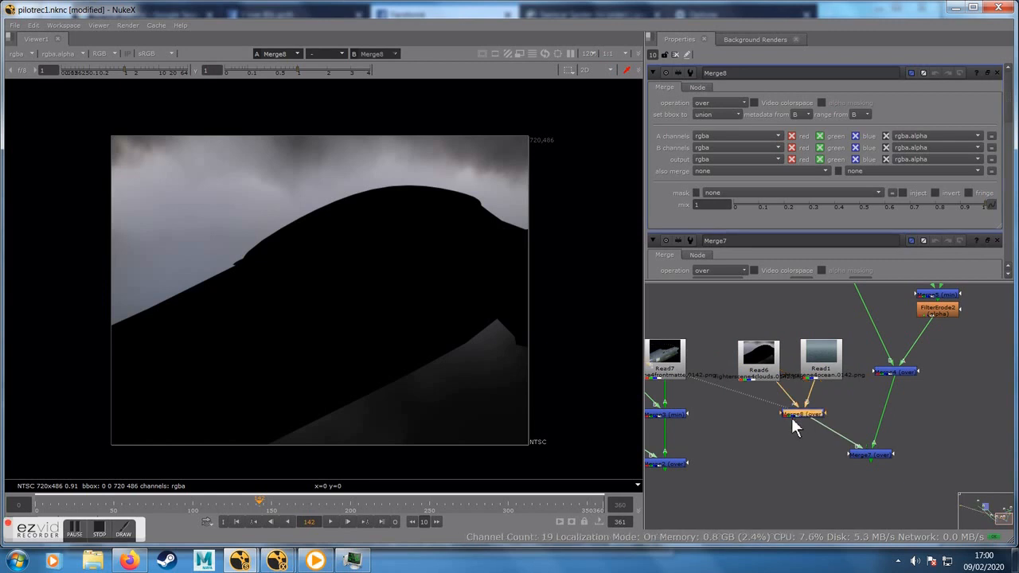
Step: At frame 97, set the operation of the clouds and ocean merge, Merge8, to plus
{"action": "left_click_drag", "start_coordinate": [168, 502], "coordinate": [188, 498]}
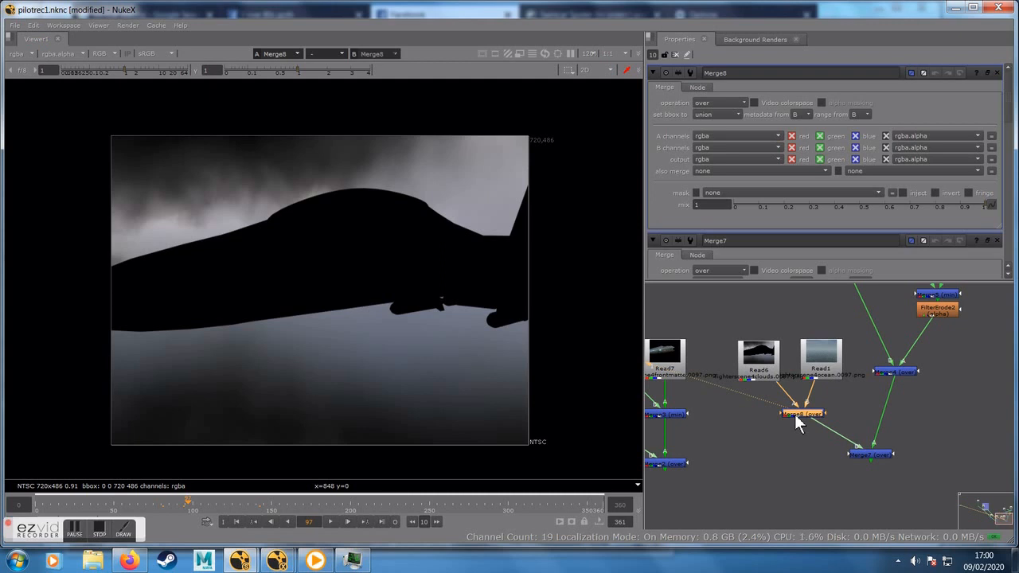
{"action": "scroll", "coordinate": [794, 414], "scroll_direction": "up", "scroll_amount": 5}
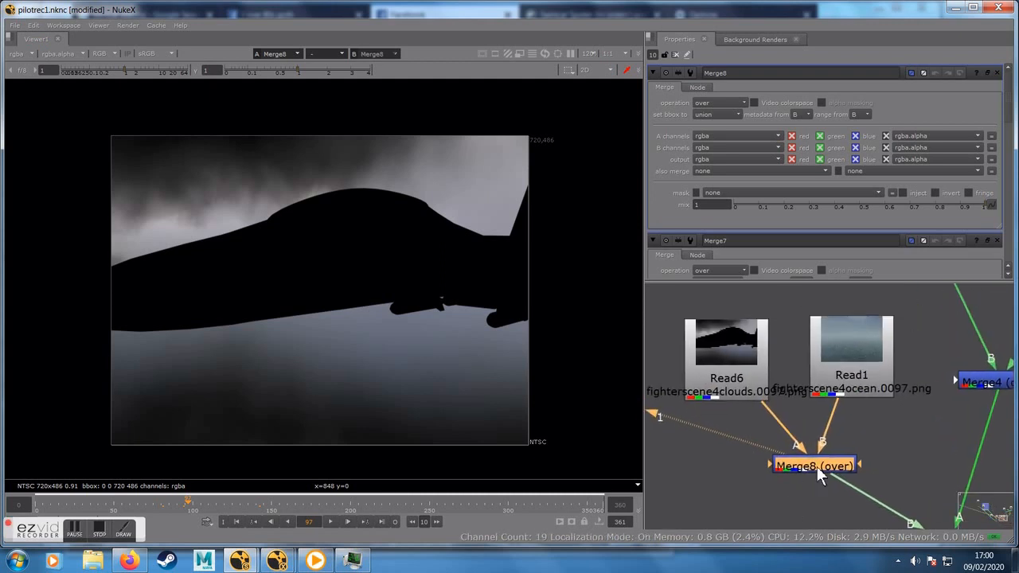
{"action": "left_click", "coordinate": [706, 105]}
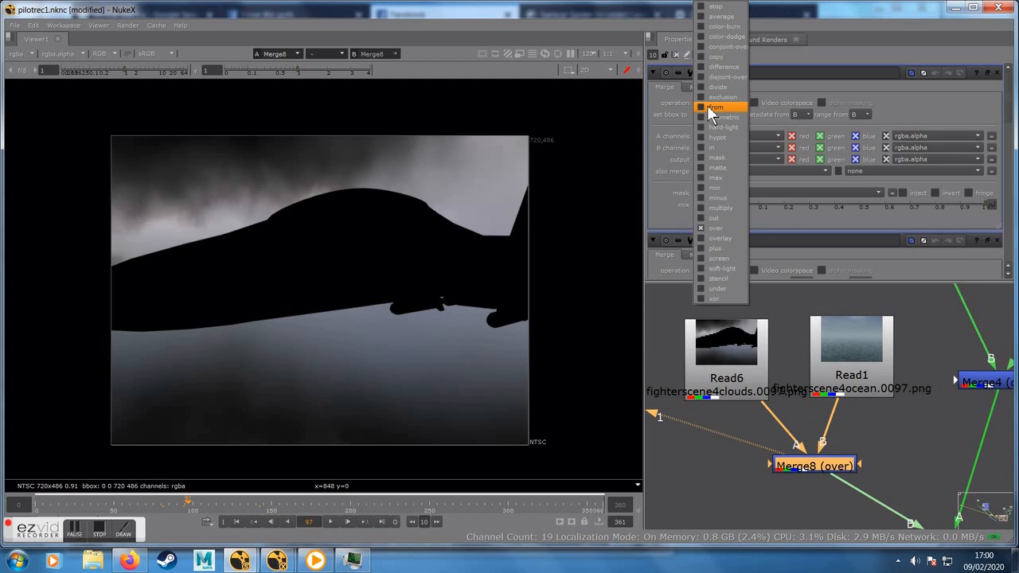
{"action": "left_click", "coordinate": [724, 247]}
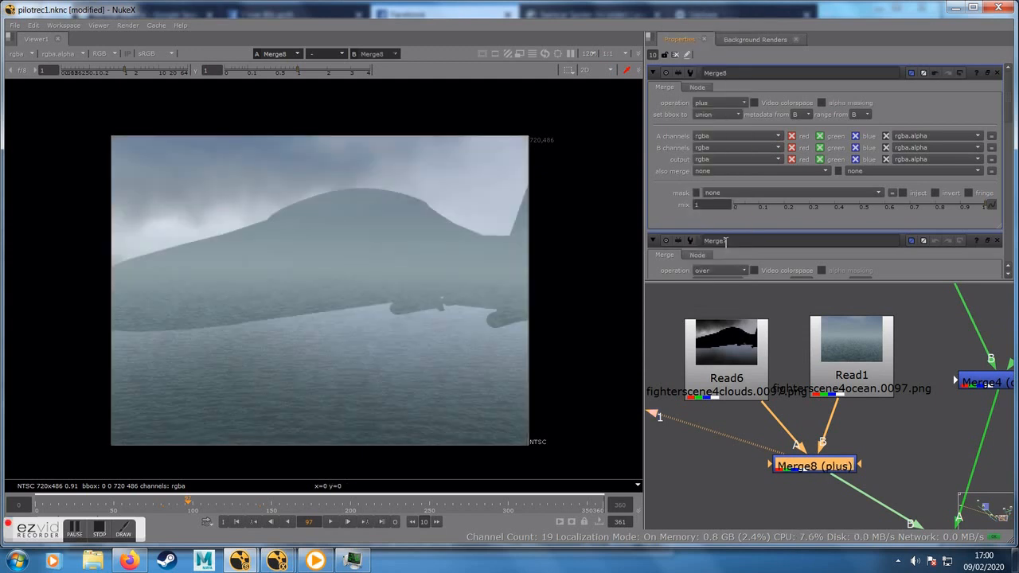
Step: Check the cloud blend up to frame 113 and lower Merge8's mix to 0.54
{"action": "left_click", "coordinate": [122, 506]}
{"action": "left_click_drag", "start_coordinate": [123, 506], "coordinate": [213, 504]}
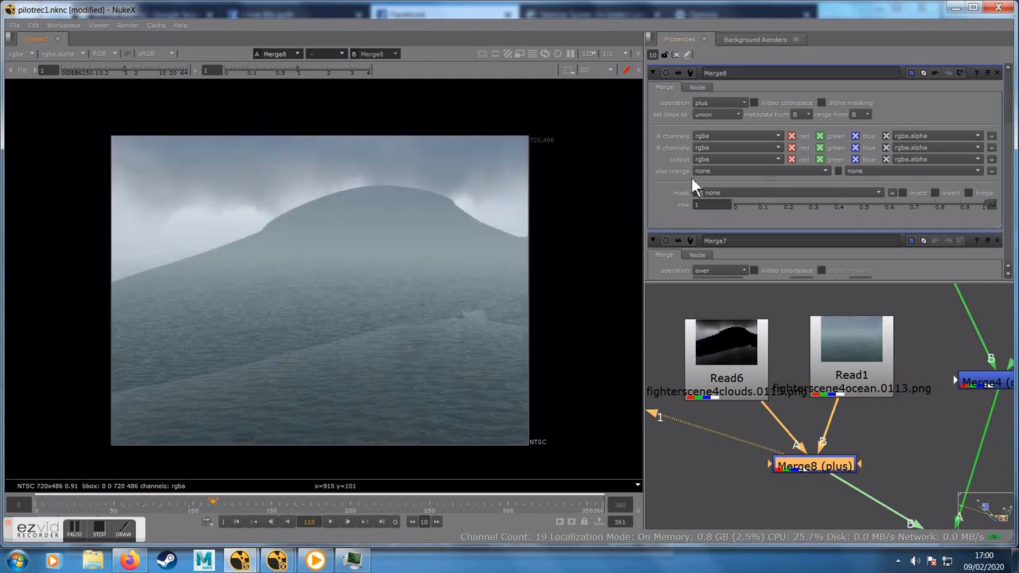
{"action": "left_click_drag", "start_coordinate": [985, 205], "coordinate": [865, 213]}
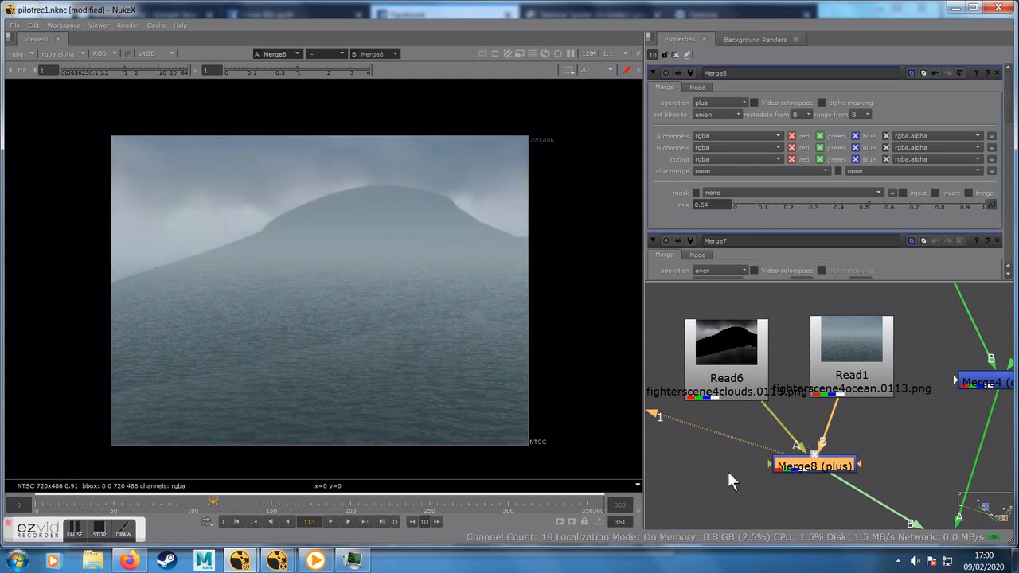
Step: Space the Read6 and Read1 nodes slightly further apart above Merge8
{"action": "scroll", "coordinate": [740, 430], "scroll_direction": "down", "scroll_amount": 4}
{"action": "middle_click_drag", "start_coordinate": [765, 460], "coordinate": [741, 469]}
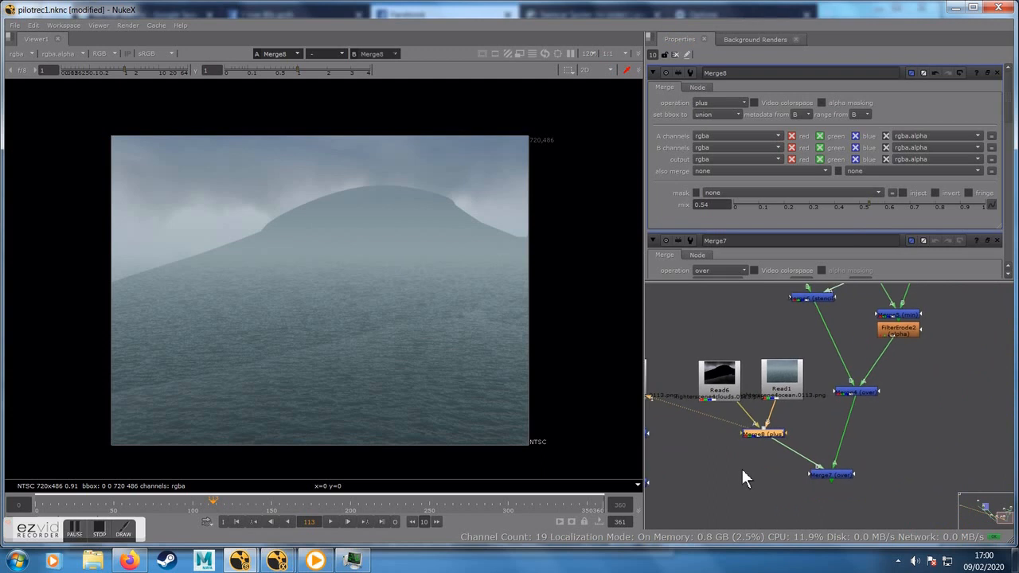
{"action": "left_click", "coordinate": [727, 384]}
{"action": "left_click", "coordinate": [793, 386]}
{"action": "left_click_drag", "start_coordinate": [792, 385], "coordinate": [796, 383]}
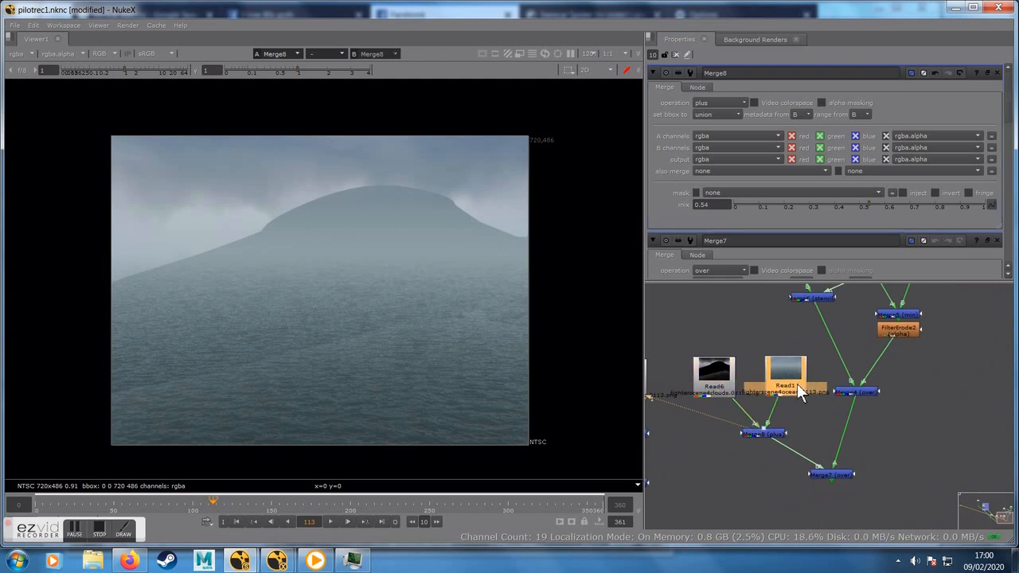
Step: View Merge7's output and scrub through the shot to examine the fighter over the blended clouds, ending at frame 114
{"action": "left_click", "coordinate": [823, 472]}
{"action": "key", "text": "1"}
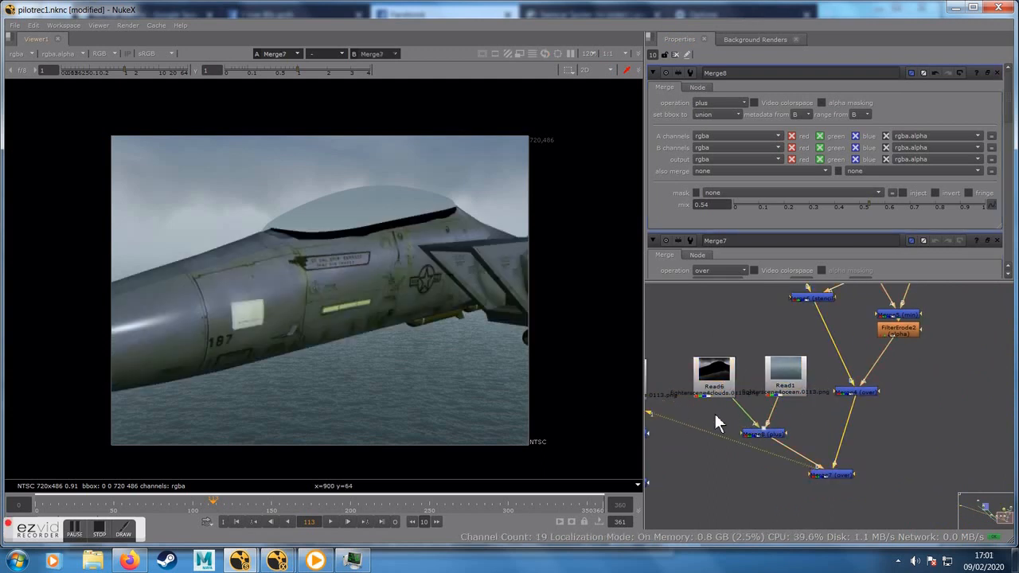
{"action": "middle_click_drag", "start_coordinate": [718, 453], "coordinate": [758, 452]}
{"action": "left_click", "coordinate": [290, 506]}
{"action": "left_click_drag", "start_coordinate": [298, 509], "coordinate": [214, 506]}
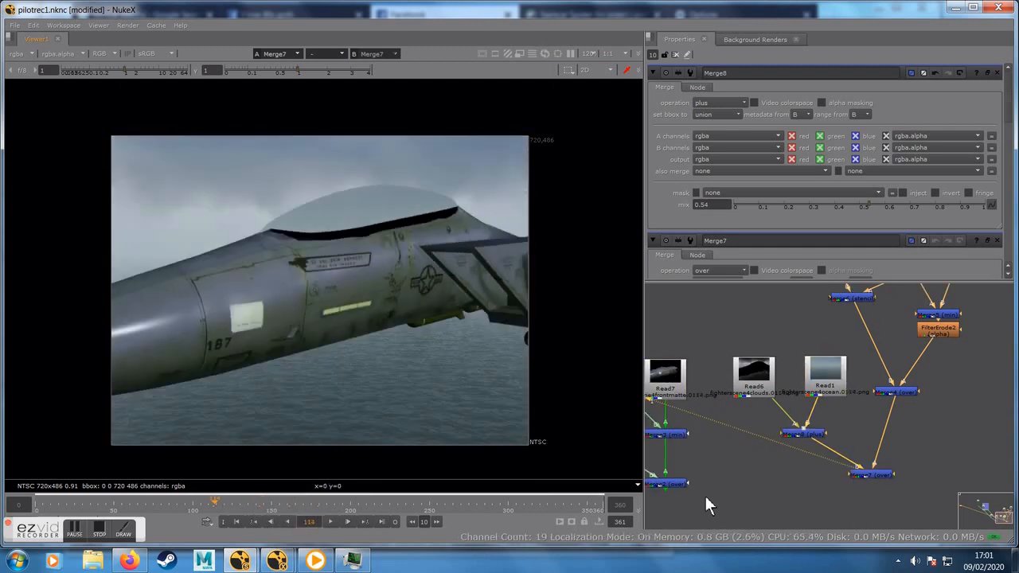
Step: View the pilot output of Merge2 at frame 114
{"action": "middle_click_drag", "start_coordinate": [741, 472], "coordinate": [754, 427]}
{"action": "scroll", "coordinate": [759, 427], "scroll_direction": "down", "scroll_amount": 2}
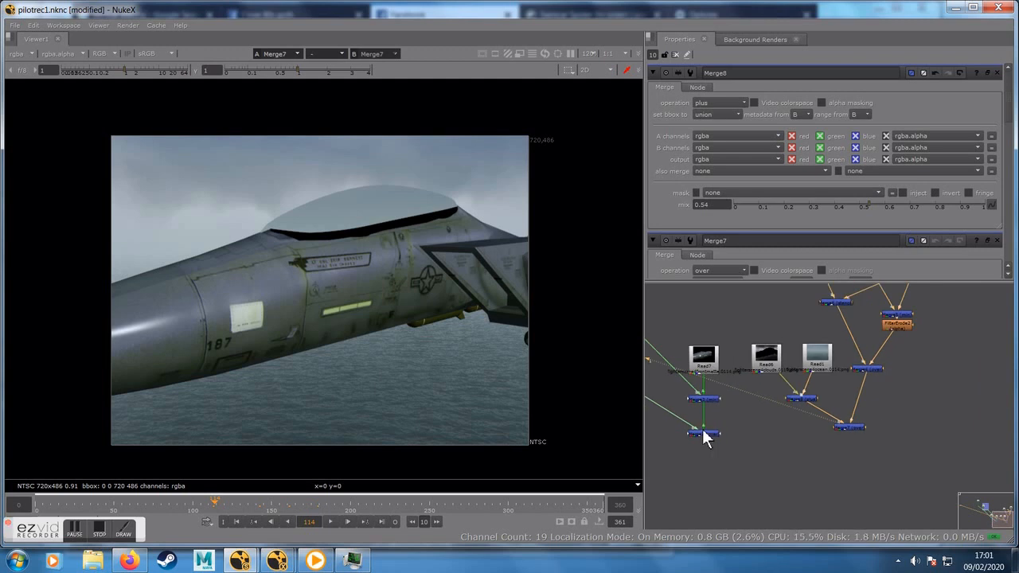
{"action": "key", "text": "1"}
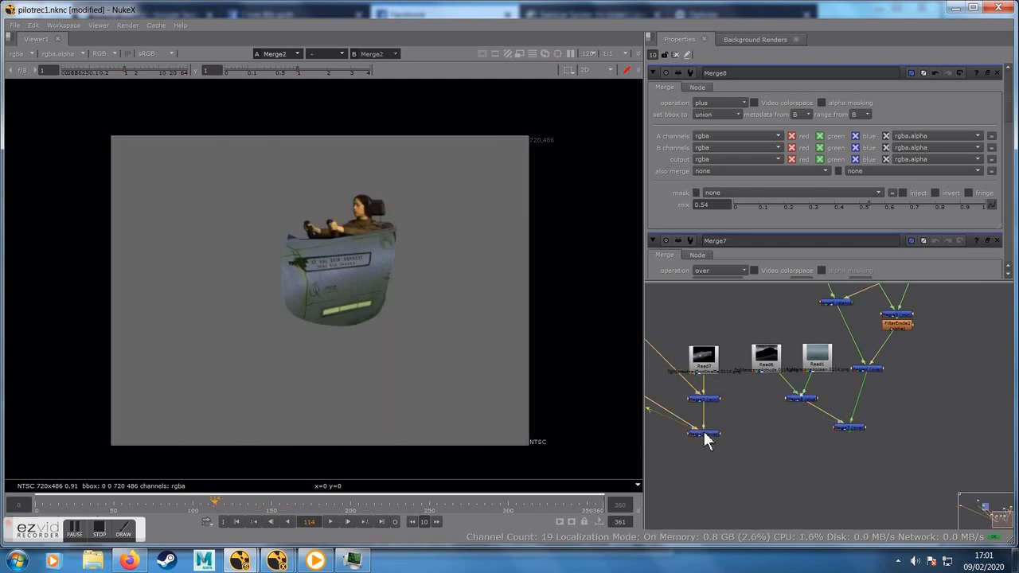
{"action": "left_click", "coordinate": [849, 427]}
{"action": "key", "text": "b"}
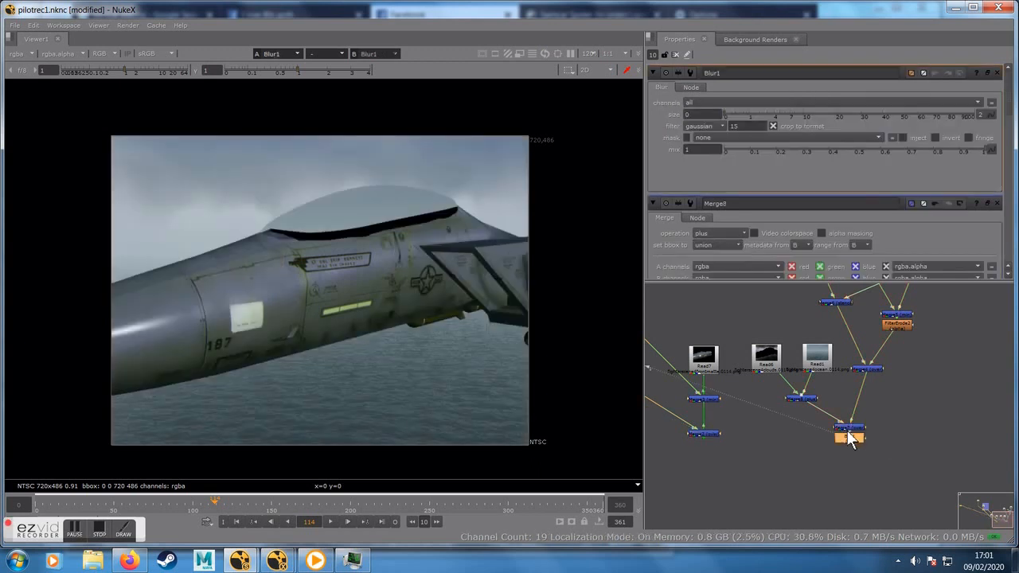
{"action": "key", "text": "Delete"}
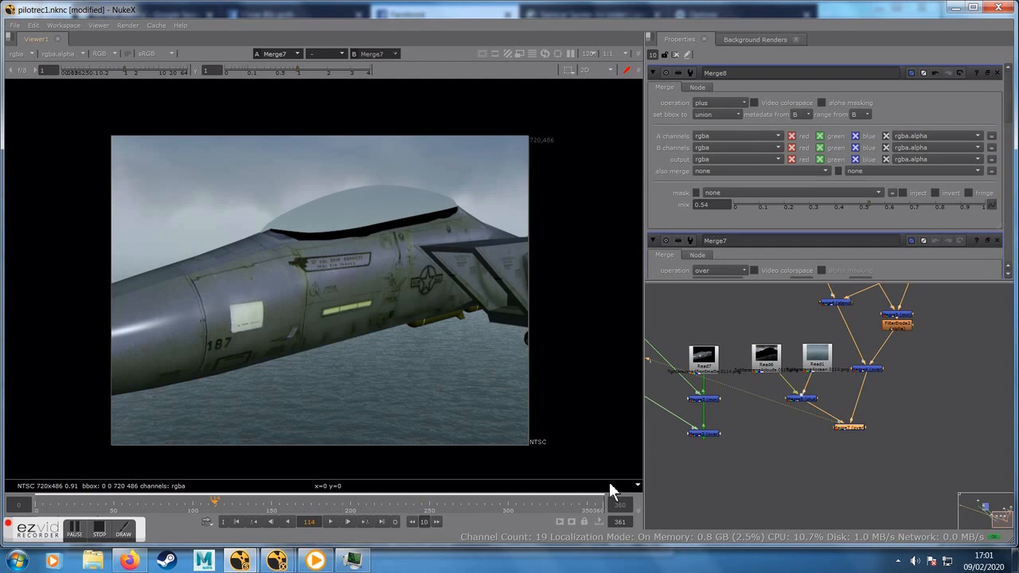
Step: Merge the Merge2 pilot output over Merge7 with a new over Merge and place it below both branches
{"action": "left_click", "coordinate": [701, 433]}
{"action": "key", "text": "m"}
{"action": "left_click_drag", "start_coordinate": [848, 436], "coordinate": [781, 471]}
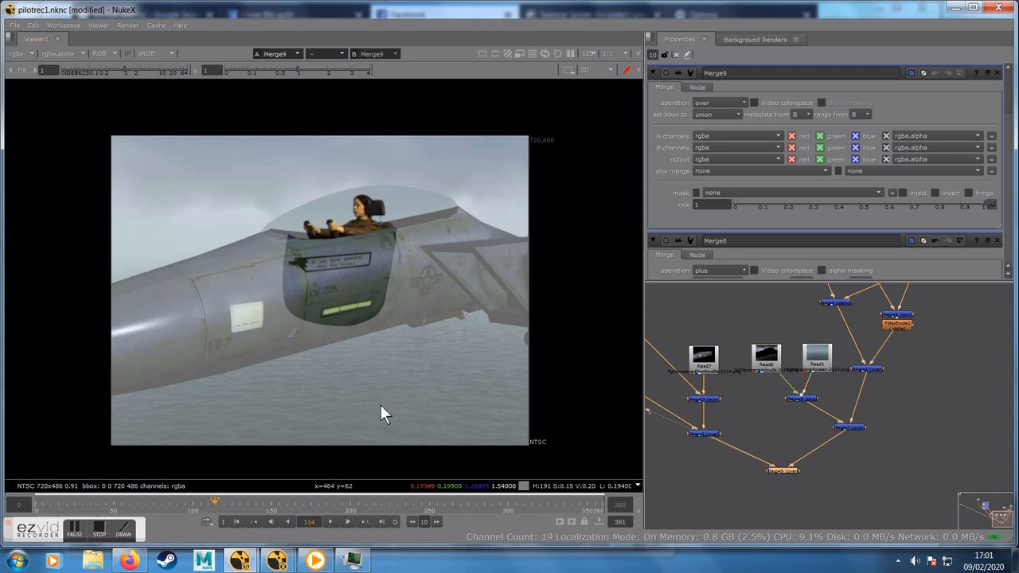
Step: Insert a Premult node after Merge2, between it and Merge9
{"action": "scroll", "coordinate": [728, 479], "scroll_direction": "up", "scroll_amount": 2}
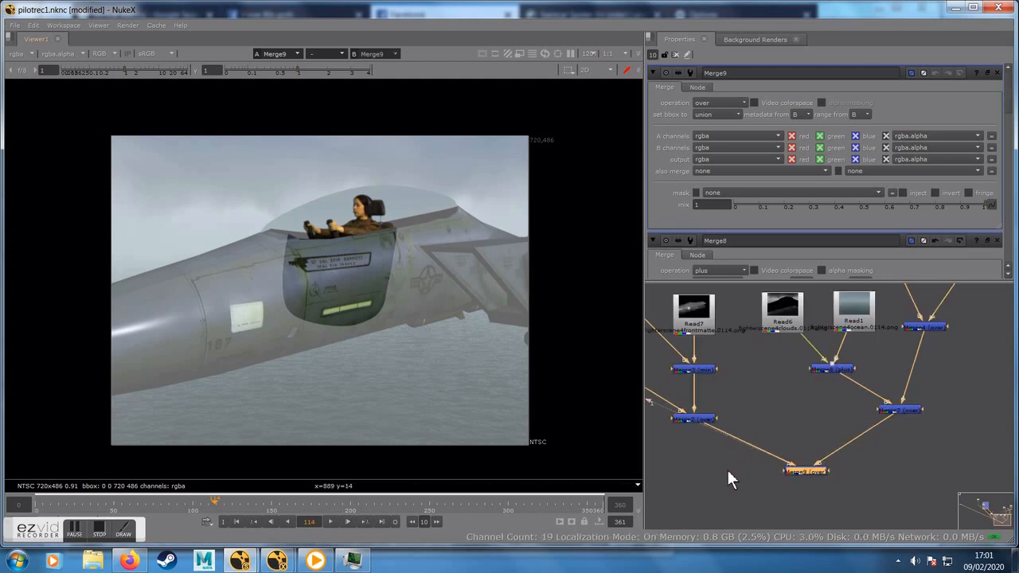
{"action": "left_click", "coordinate": [693, 419]}
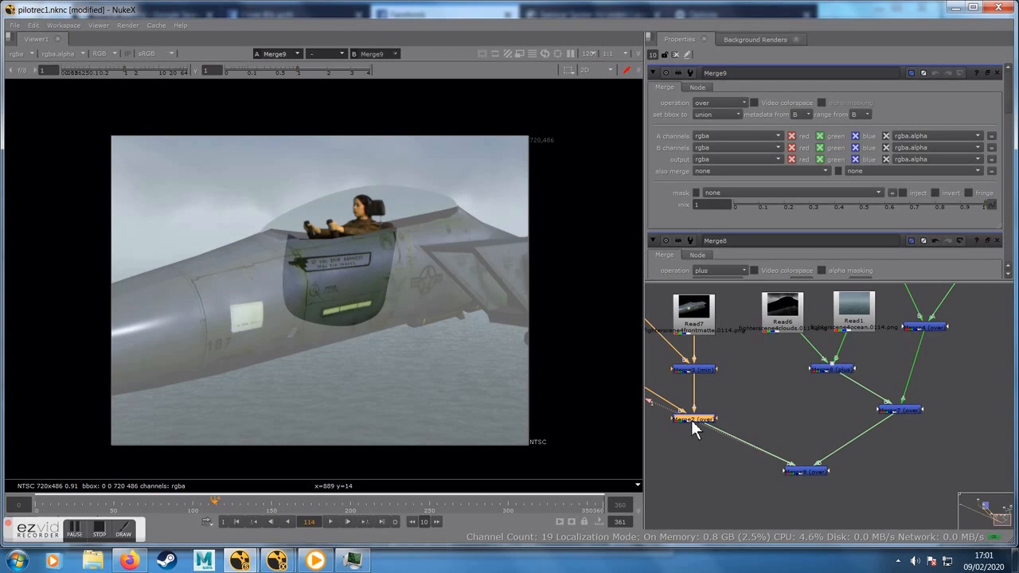
{"action": "key", "text": "Tab"}
{"action": "type", "text": "pre"}
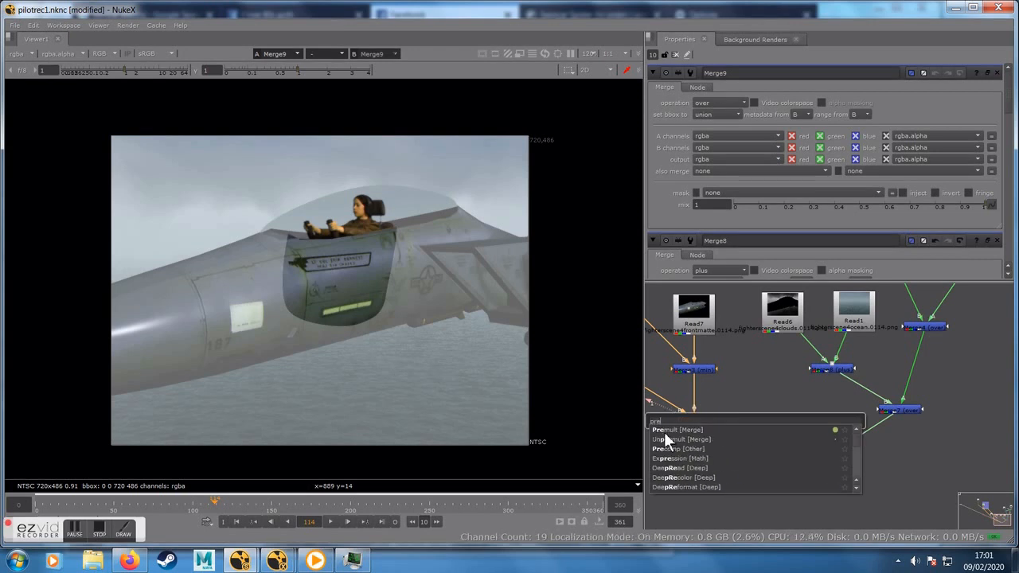
{"action": "left_click", "coordinate": [666, 430]}
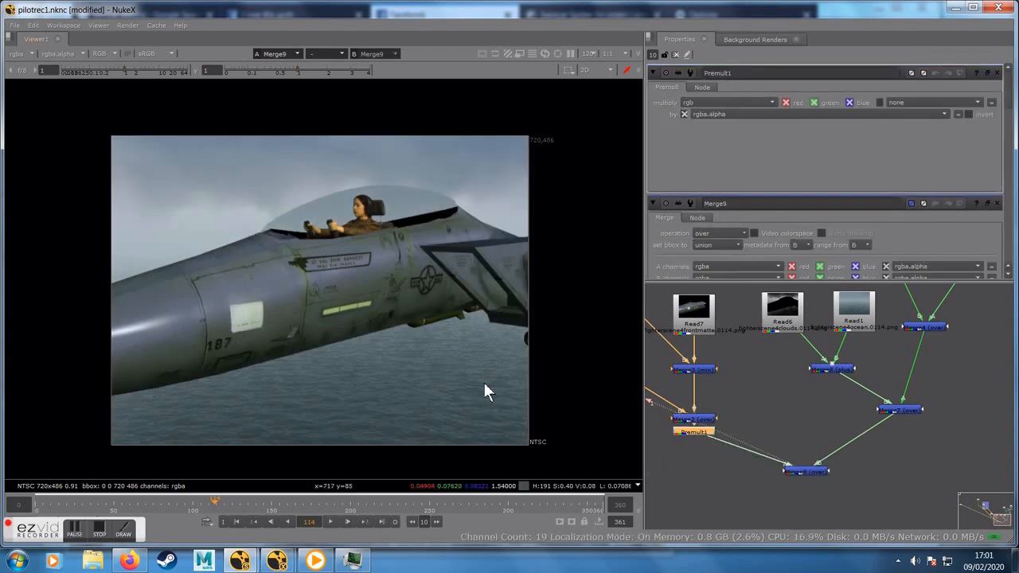
Step: Move Premult1 and Merge9 slightly lower in the node graph and check the full composite at other frames
{"action": "left_click_drag", "start_coordinate": [700, 433], "coordinate": [700, 441]}
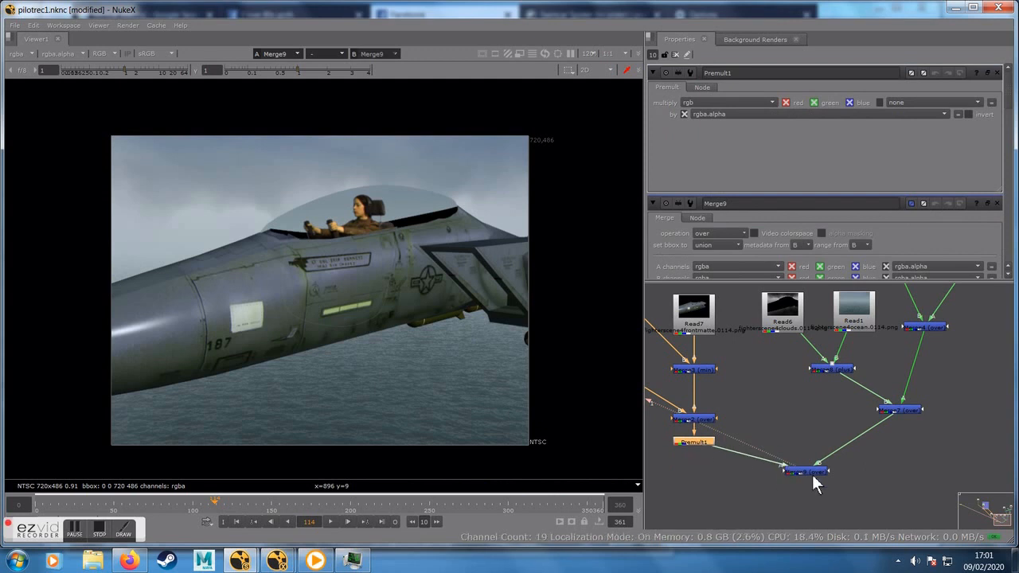
{"action": "left_click_drag", "start_coordinate": [812, 474], "coordinate": [802, 491]}
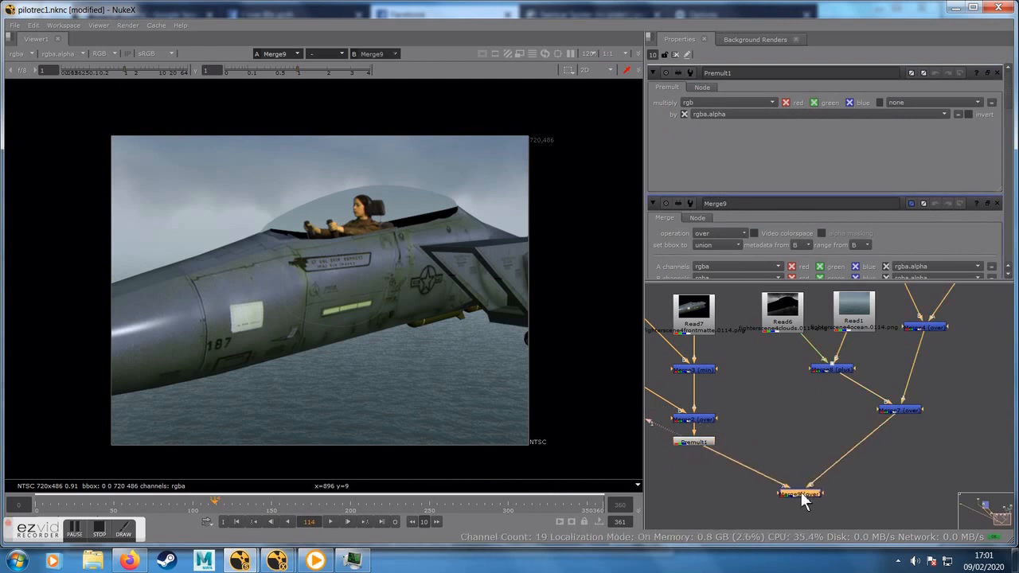
{"action": "left_click", "coordinate": [170, 503]}
{"action": "left_click", "coordinate": [231, 503]}
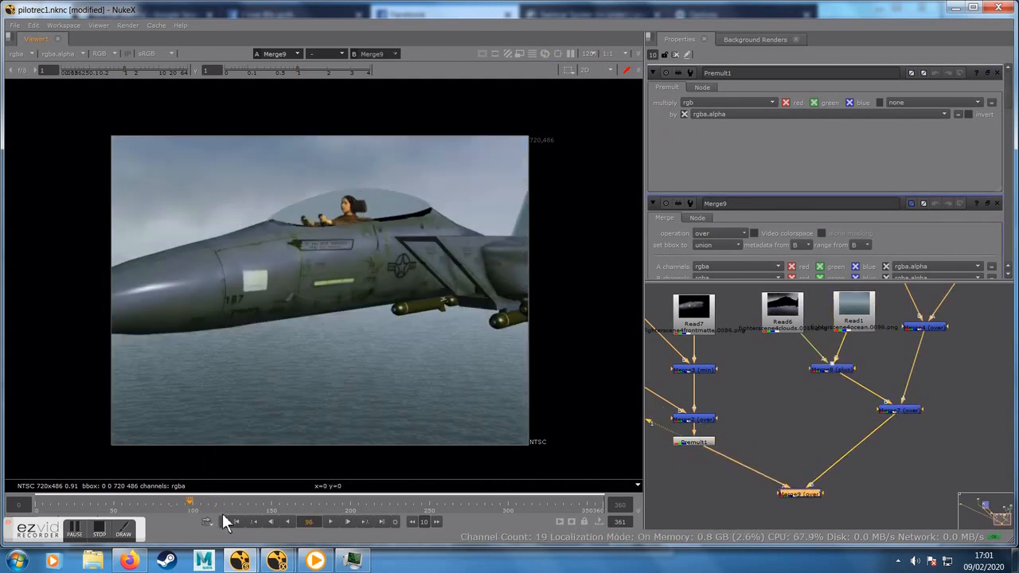
Step: Check the full Merge9 composite at frames 189, 137 and 177
{"action": "left_click_drag", "start_coordinate": [230, 503], "coordinate": [276, 506]}
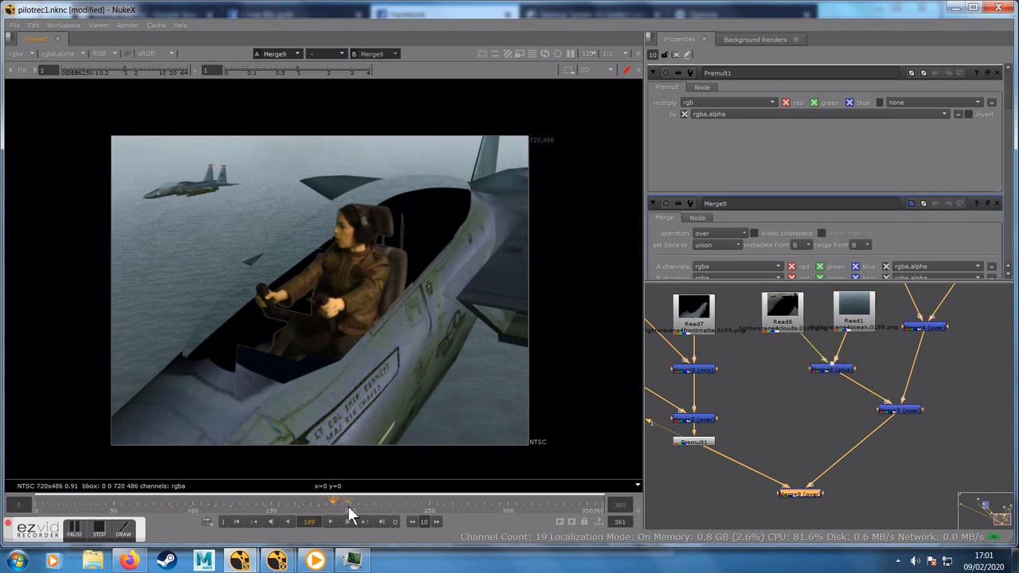
{"action": "left_click", "coordinate": [252, 504]}
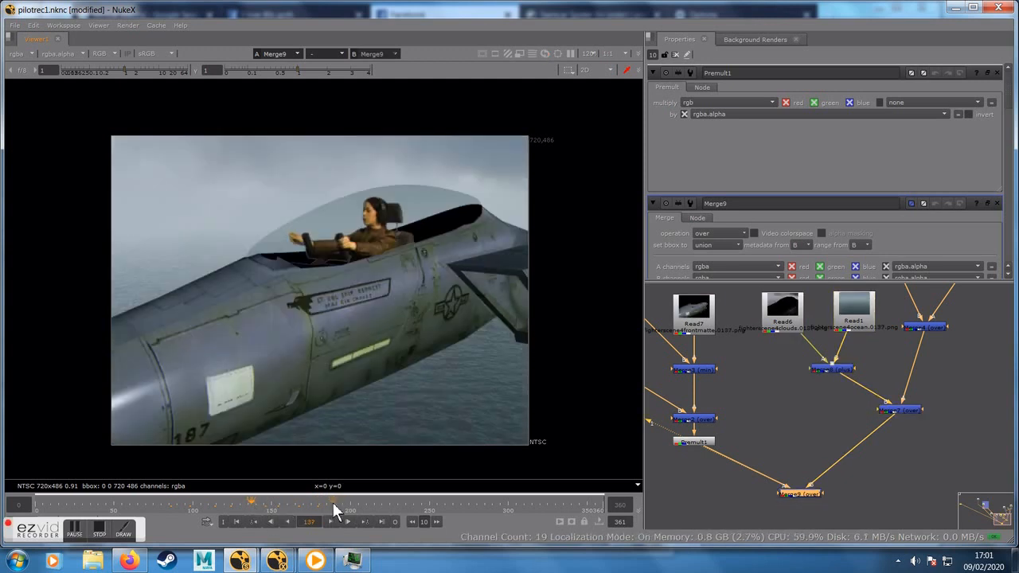
{"action": "left_click", "coordinate": [332, 503]}
{"action": "left_click", "coordinate": [314, 505]}
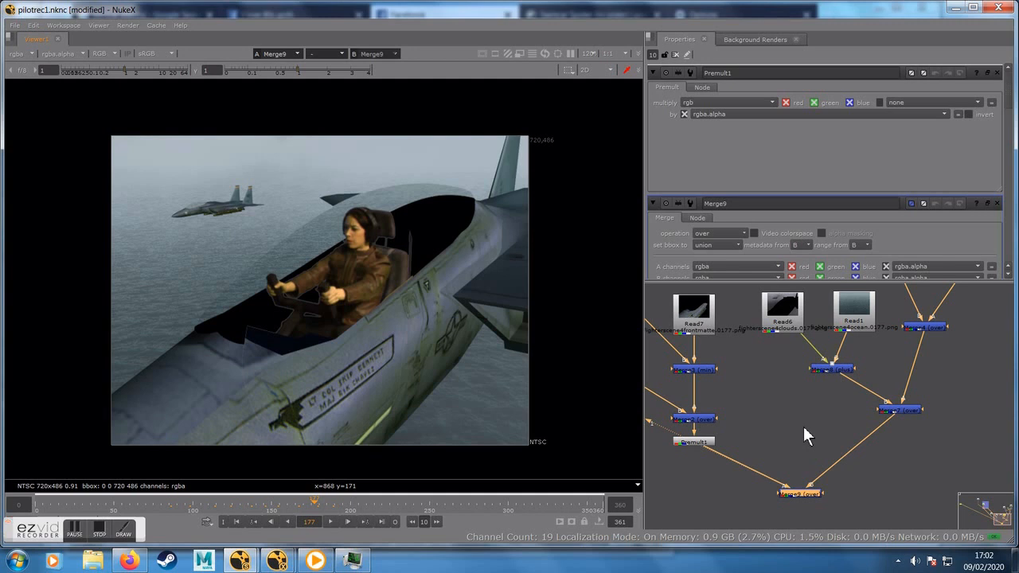
{"action": "left_click", "coordinate": [99, 532]}
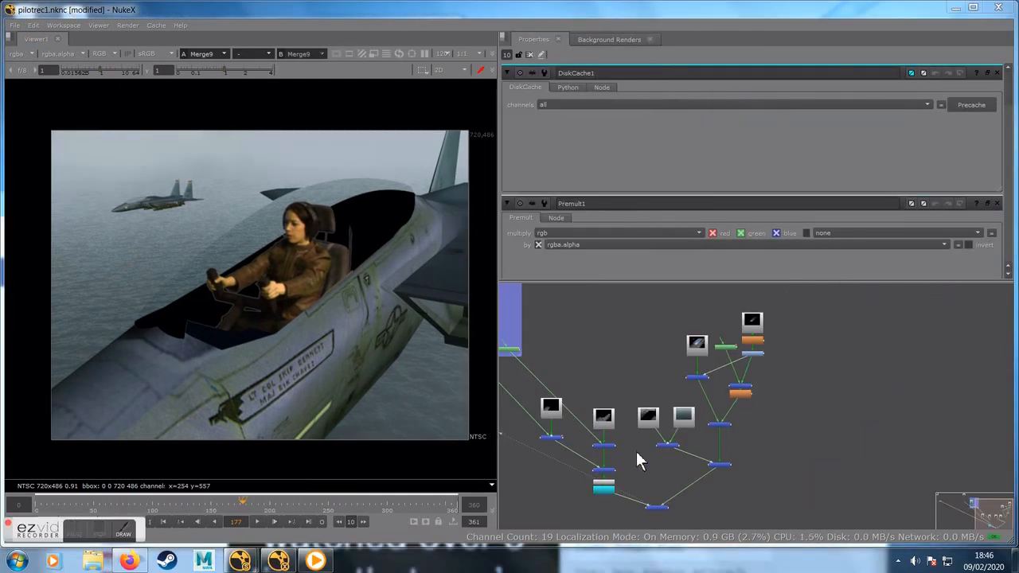
Step: Give the node graph more height, close all open node properties and clear the selection of the plane nodes
{"action": "middle_click_drag", "start_coordinate": [760, 381], "coordinate": [798, 418]}
{"action": "scroll", "coordinate": [800, 461], "scroll_direction": "down", "scroll_amount": 3}
{"action": "scroll", "coordinate": [799, 416], "scroll_direction": "up", "scroll_amount": 1}
{"action": "left_click_drag", "start_coordinate": [685, 293], "coordinate": [792, 457]}
{"action": "scroll", "coordinate": [835, 425], "scroll_direction": "up", "scroll_amount": 2}
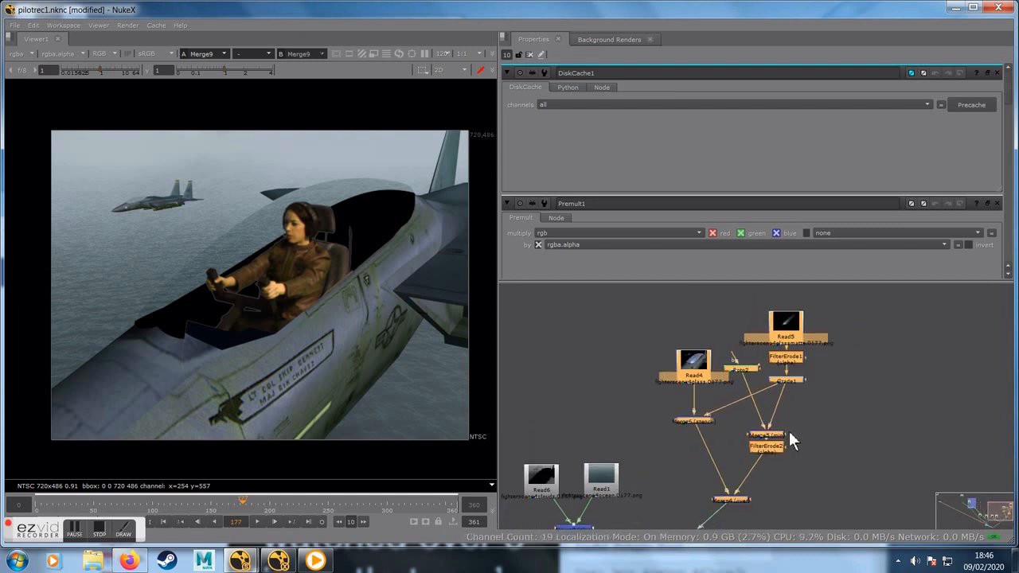
{"action": "left_click_drag", "start_coordinate": [748, 282], "coordinate": [748, 199]}
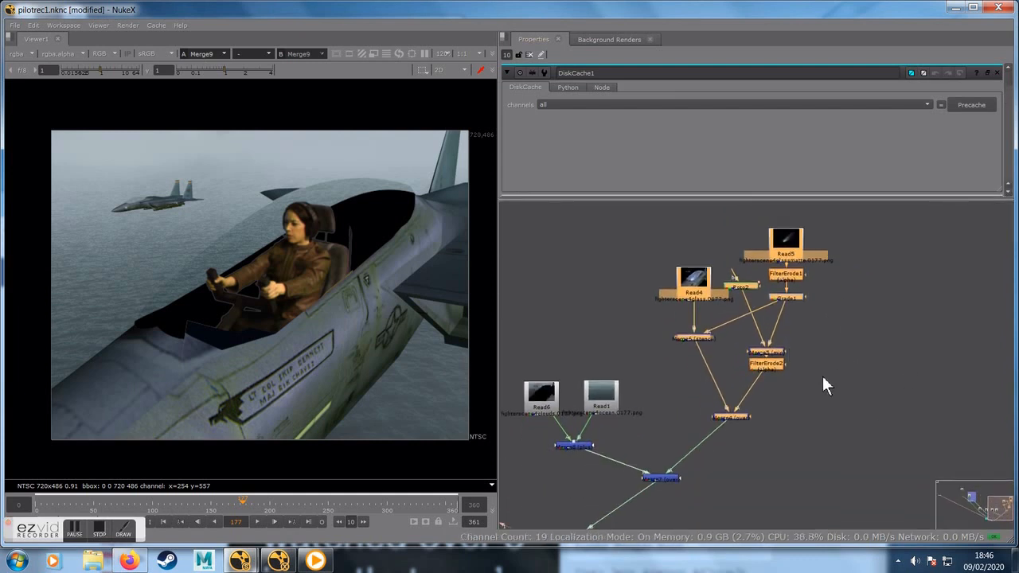
{"action": "left_click", "coordinate": [997, 72]}
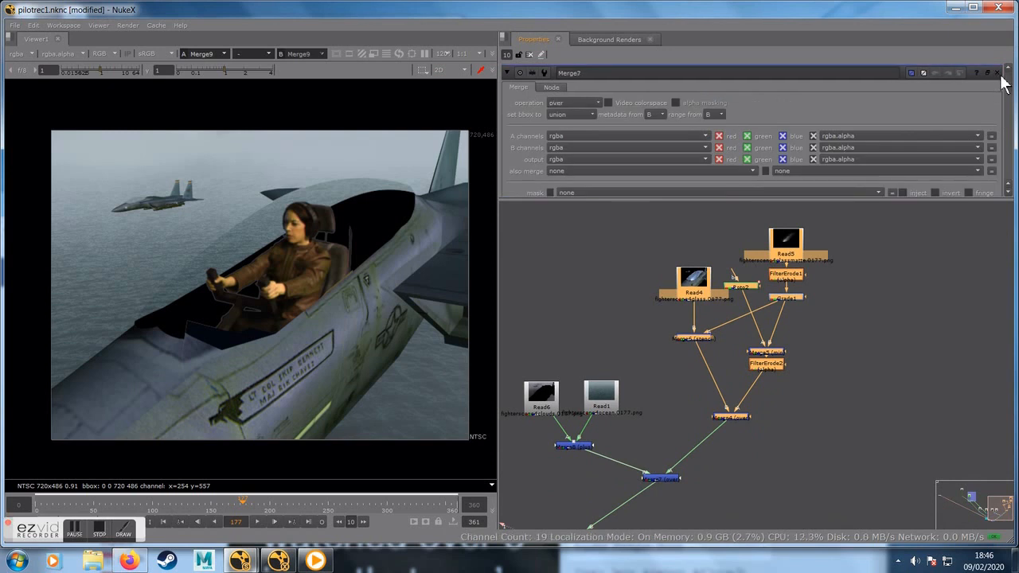
{"action": "left_click", "coordinate": [996, 72]}
{"action": "left_click", "coordinate": [997, 73]}
{"action": "left_click", "coordinate": [801, 337]}
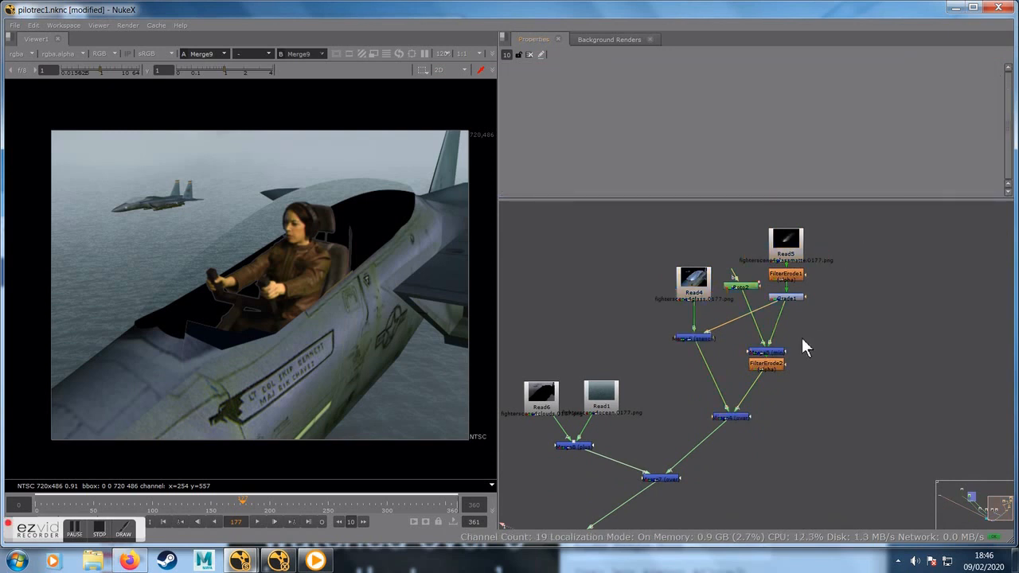
Step: Spread out the plane nodes: FilterErode2 slightly lower, Read4 higher and Roto2 to the outer side of Grade1
{"action": "left_click_drag", "start_coordinate": [762, 366], "coordinate": [763, 374]}
{"action": "left_click_drag", "start_coordinate": [695, 295], "coordinate": [694, 259]}
{"action": "left_click_drag", "start_coordinate": [740, 284], "coordinate": [850, 298]}
Step: Rename the Roto2 node to Roto2_COCKPIT_INT
{"action": "double_click", "coordinate": [849, 297]}
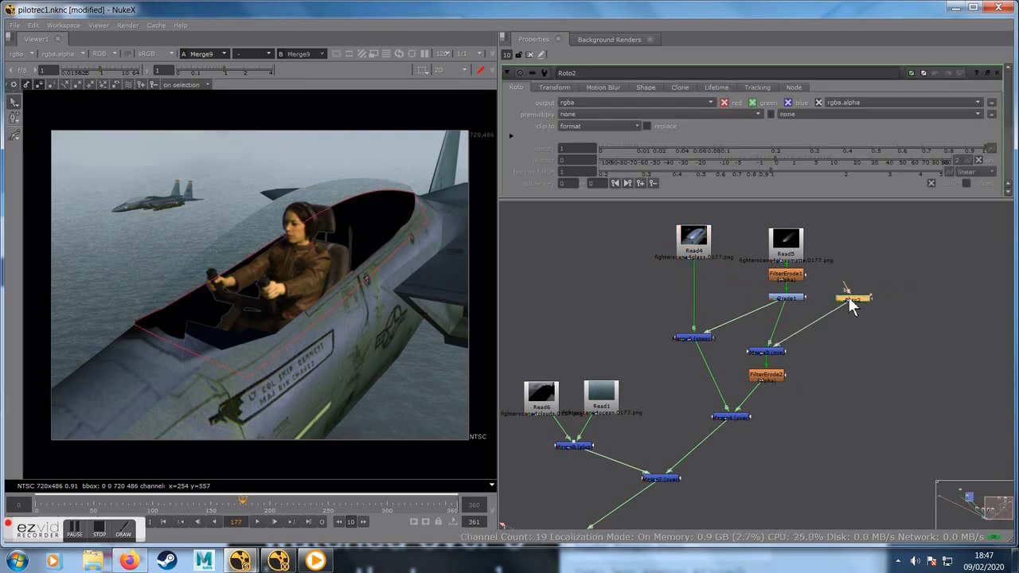
{"action": "left_click", "coordinate": [617, 73]}
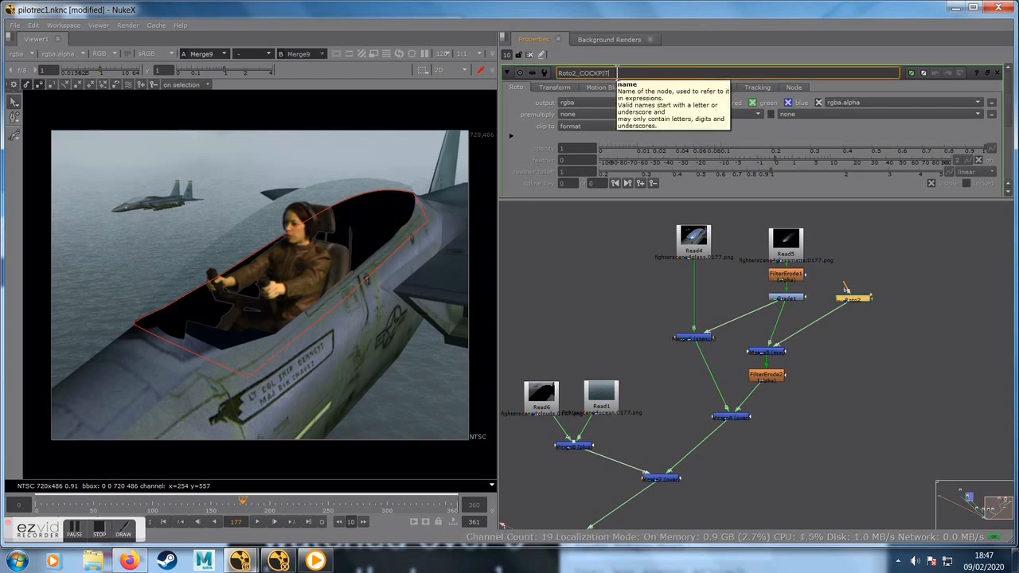
{"action": "key", "text": "Return"}
Step: Put a backdrop labelled PLANE behind the Read4, Read5 and Roto2_COCKPIT_INT nodes and their merges
{"action": "left_click", "coordinate": [689, 243]}
{"action": "left_click_drag", "start_coordinate": [653, 213], "coordinate": [913, 402]}
{"action": "middle_click_drag", "start_coordinate": [740, 388], "coordinate": [808, 392]}
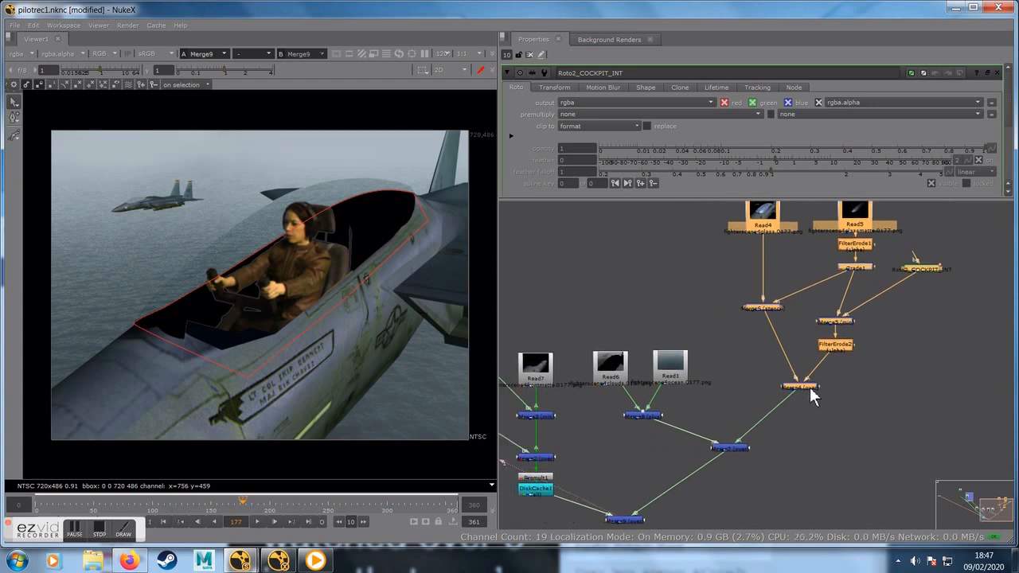
{"action": "scroll", "coordinate": [803, 402], "scroll_direction": "down", "scroll_amount": 2}
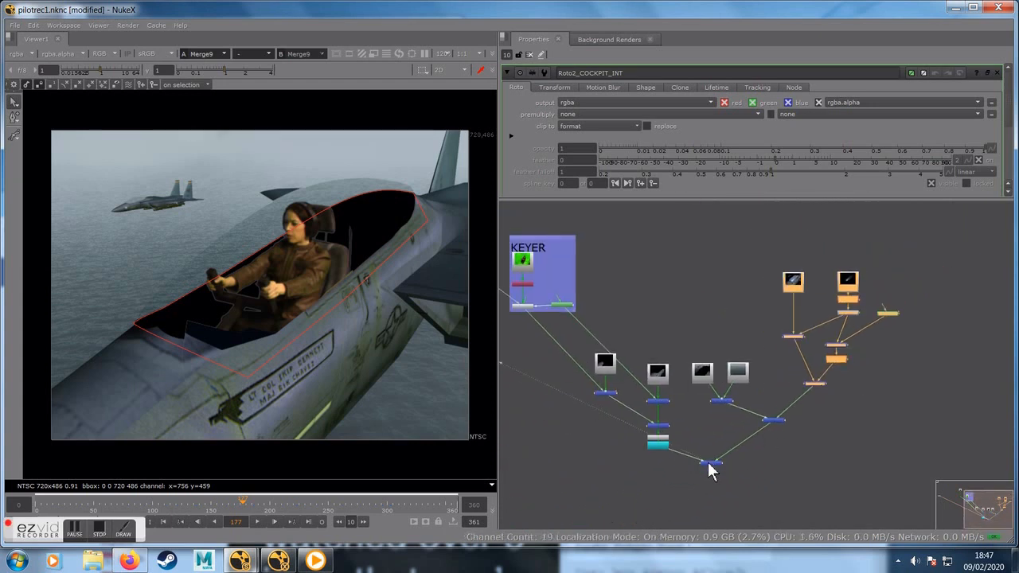
{"action": "middle_click_drag", "start_coordinate": [878, 406], "coordinate": [819, 409]}
{"action": "scroll", "coordinate": [822, 414], "scroll_direction": "up", "scroll_amount": 2}
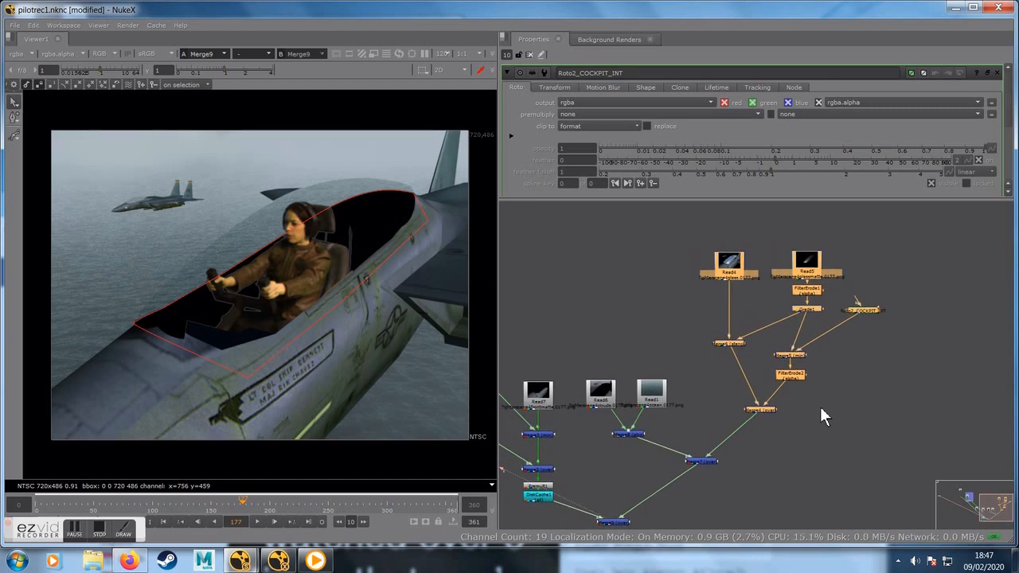
{"action": "right_click", "coordinate": [754, 242]}
{"action": "left_click", "coordinate": [782, 233]}
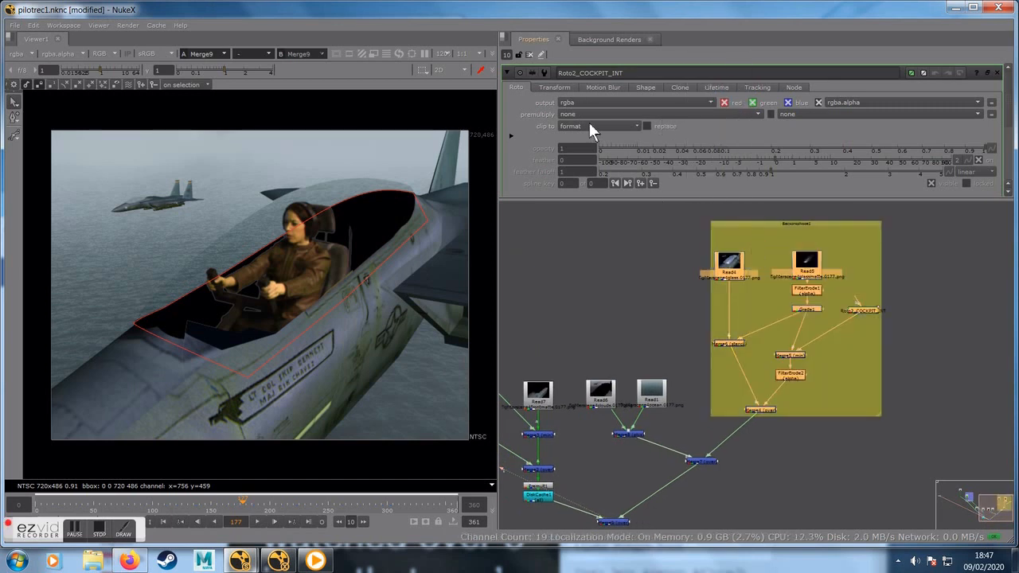
{"action": "double_click", "coordinate": [774, 225]}
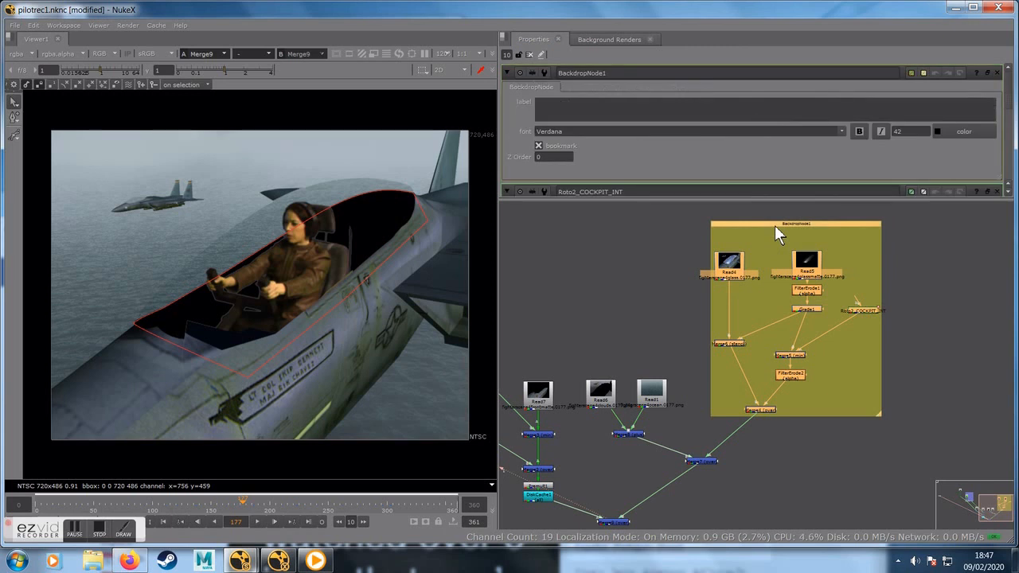
{"action": "left_click", "coordinate": [586, 111]}
{"action": "type", "text": "PLANE"}
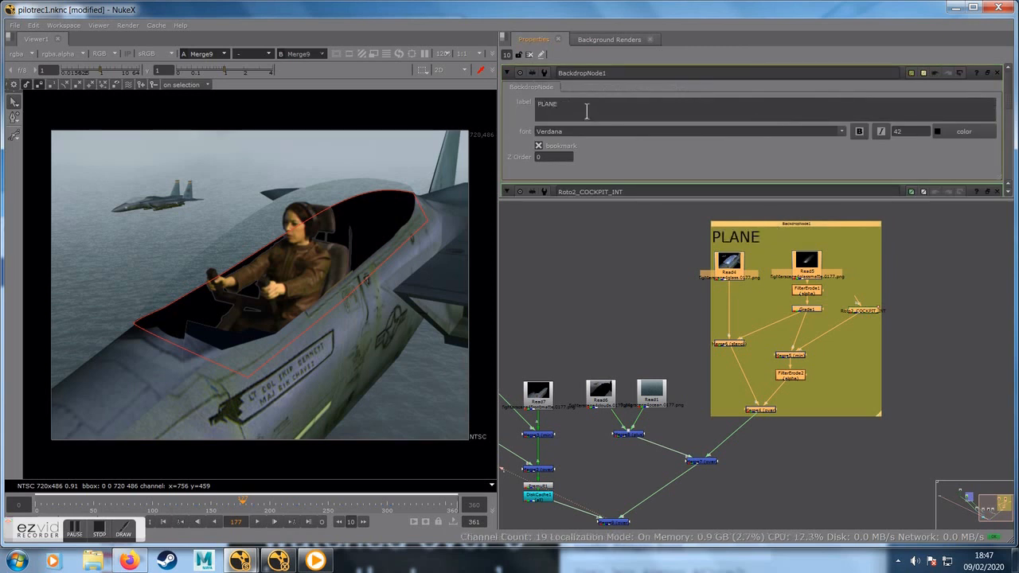
Step: Put a backdrop labelled BG behind Read6, Read1 and their plus Merge, and move it slightly up and away from the pilot branch
{"action": "left_click_drag", "start_coordinate": [573, 363], "coordinate": [661, 434]}
{"action": "right_click", "coordinate": [588, 367]}
{"action": "left_click", "coordinate": [613, 367]}
{"action": "left_click", "coordinate": [589, 109]}
{"action": "type", "text": "BG"}
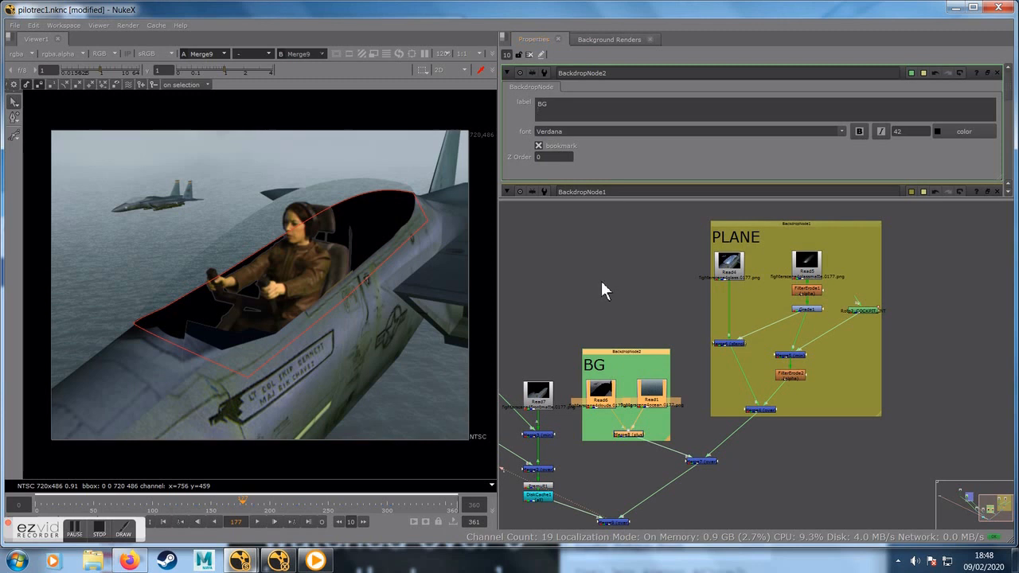
{"action": "middle_click_drag", "start_coordinate": [603, 284], "coordinate": [707, 256]}
{"action": "left_click_drag", "start_coordinate": [742, 325], "coordinate": [760, 302]}
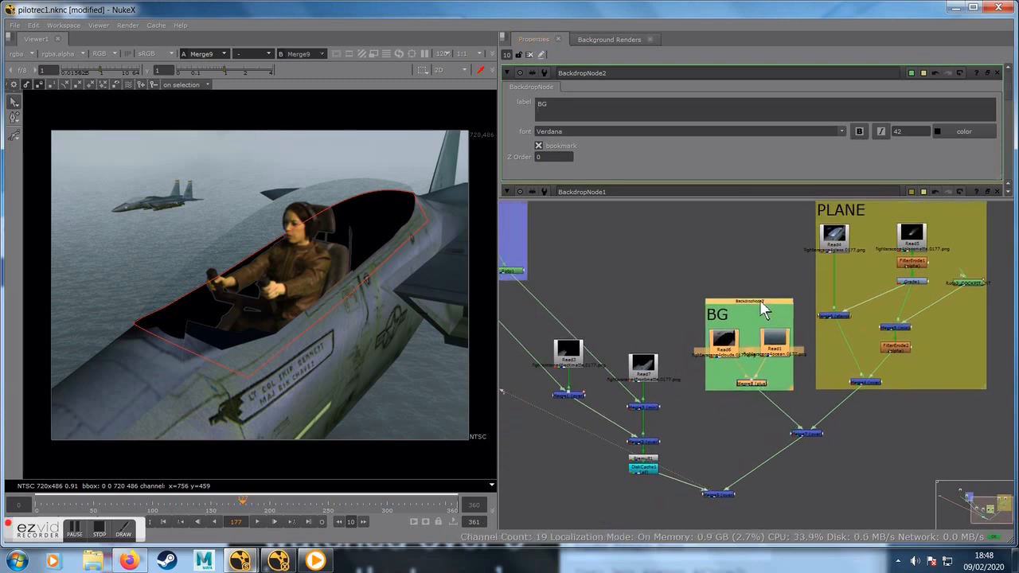
{"action": "middle_click_drag", "start_coordinate": [691, 426], "coordinate": [737, 430]}
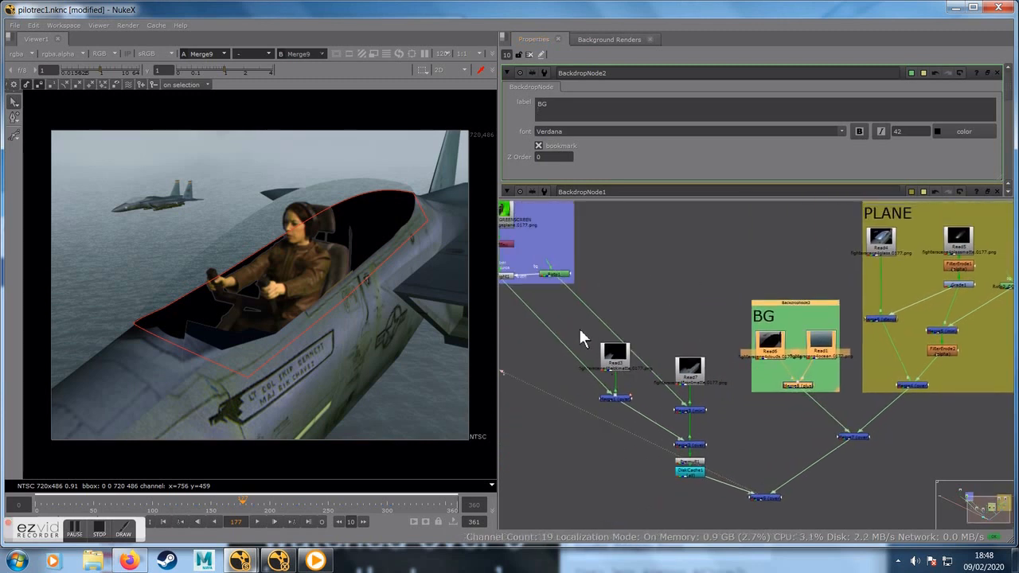
{"action": "middle_click_drag", "start_coordinate": [579, 330], "coordinate": [626, 371]}
{"action": "left_click_drag", "start_coordinate": [621, 360], "coordinate": [775, 538]}
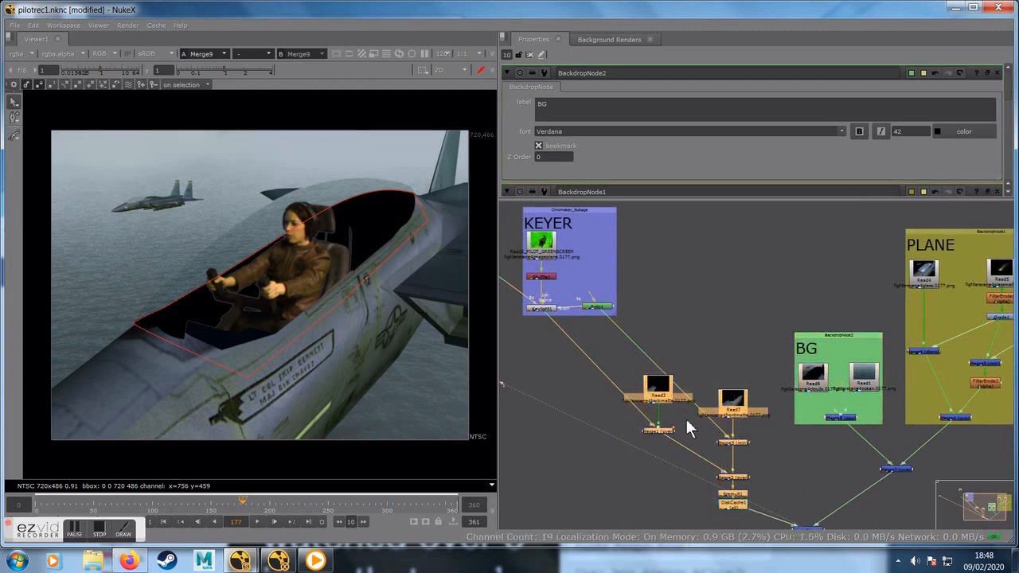
{"action": "scroll", "coordinate": [682, 381], "scroll_direction": "down", "scroll_amount": 3}
{"action": "scroll", "coordinate": [683, 380], "scroll_direction": "up", "scroll_amount": 2}
{"action": "scroll", "coordinate": [683, 380], "scroll_direction": "up", "scroll_amount": 1}
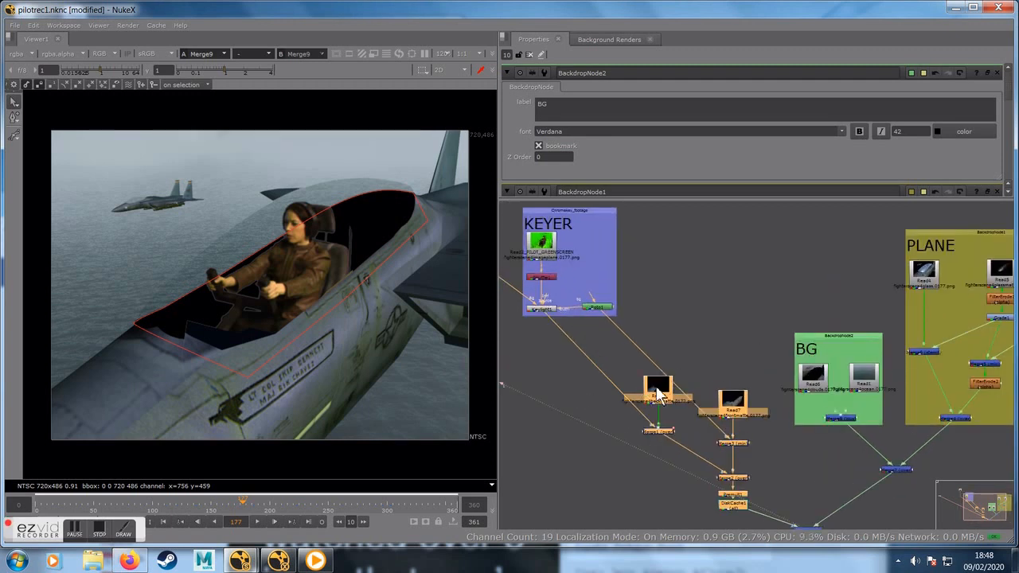
{"action": "right_click", "coordinate": [657, 393]}
{"action": "left_click", "coordinate": [675, 395]}
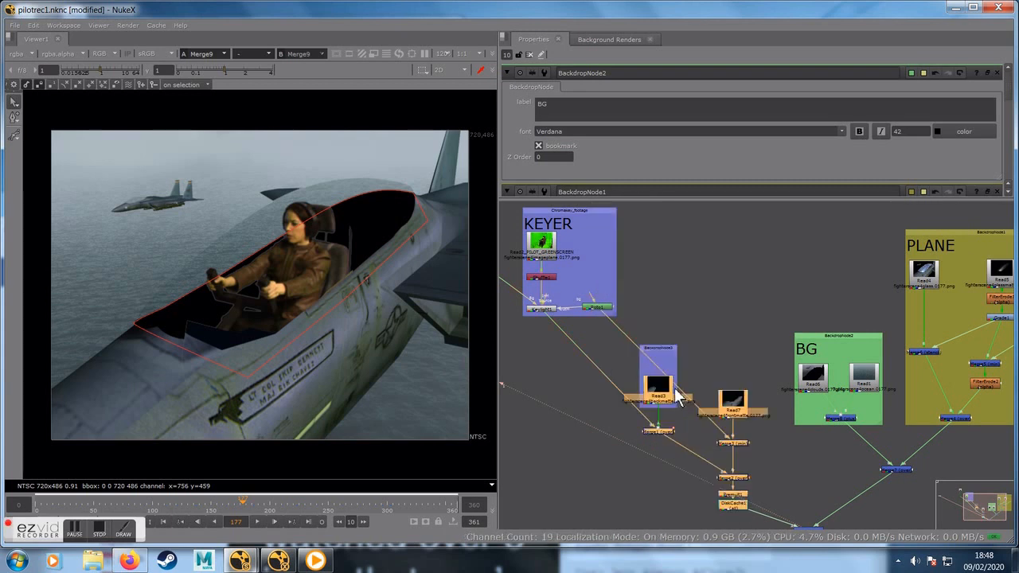
{"action": "key", "text": "ctrl+z"}
{"action": "left_click_drag", "start_coordinate": [621, 348], "coordinate": [768, 512]}
{"action": "right_click", "coordinate": [662, 372]}
{"action": "left_click", "coordinate": [665, 372]}
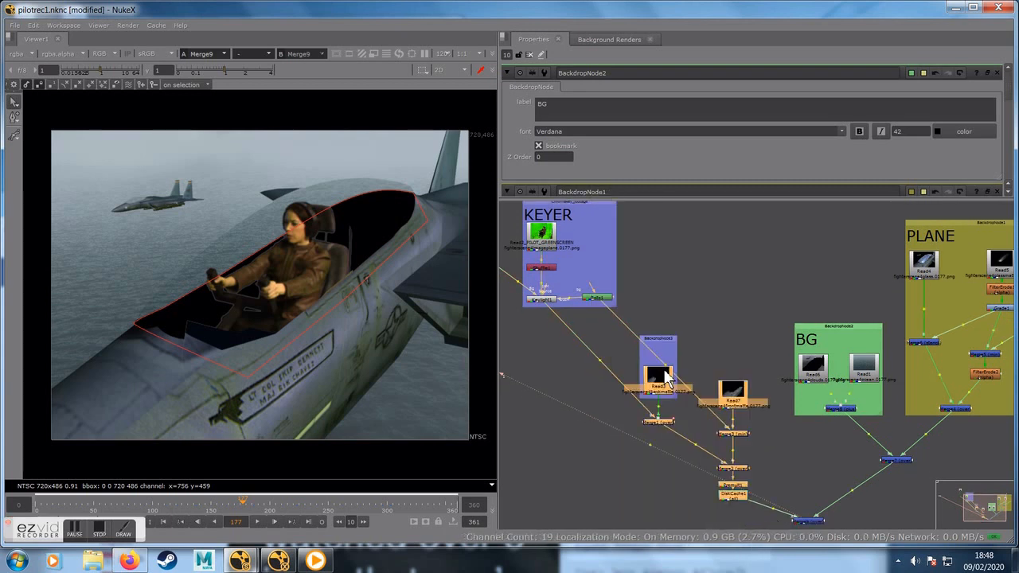
{"action": "key", "text": "ctrl+z"}
Step: Put a backdrop labelled PILOT PATCH behind Read3, Read7, their merges, Premult1 and DiskCache1, and nudge it slightly up
{"action": "left_click_drag", "start_coordinate": [754, 509], "coordinate": [628, 371]}
{"action": "right_click", "coordinate": [628, 371]}
{"action": "left_click", "coordinate": [646, 365]}
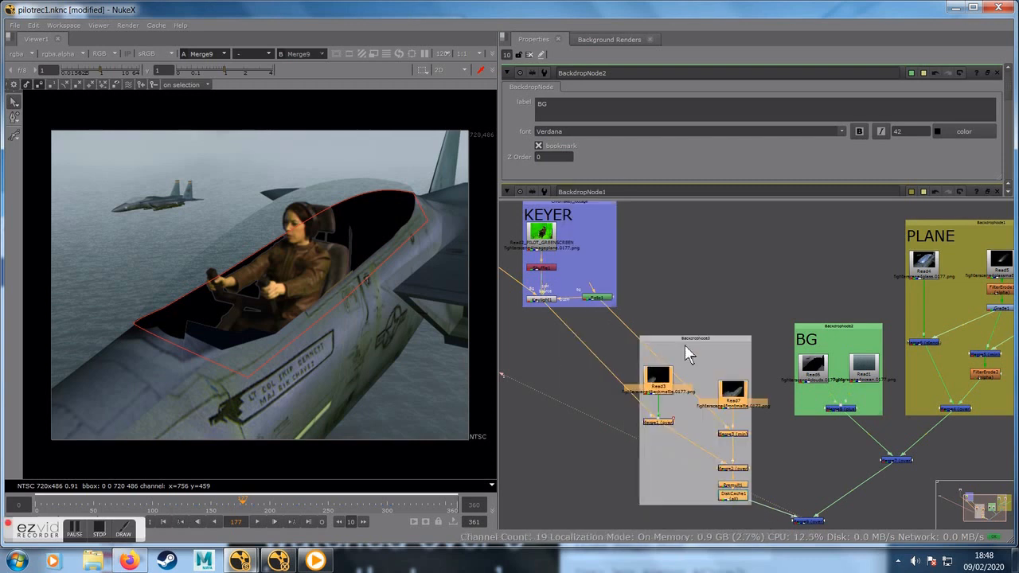
{"action": "double_click", "coordinate": [683, 339]}
{"action": "left_click", "coordinate": [565, 108]}
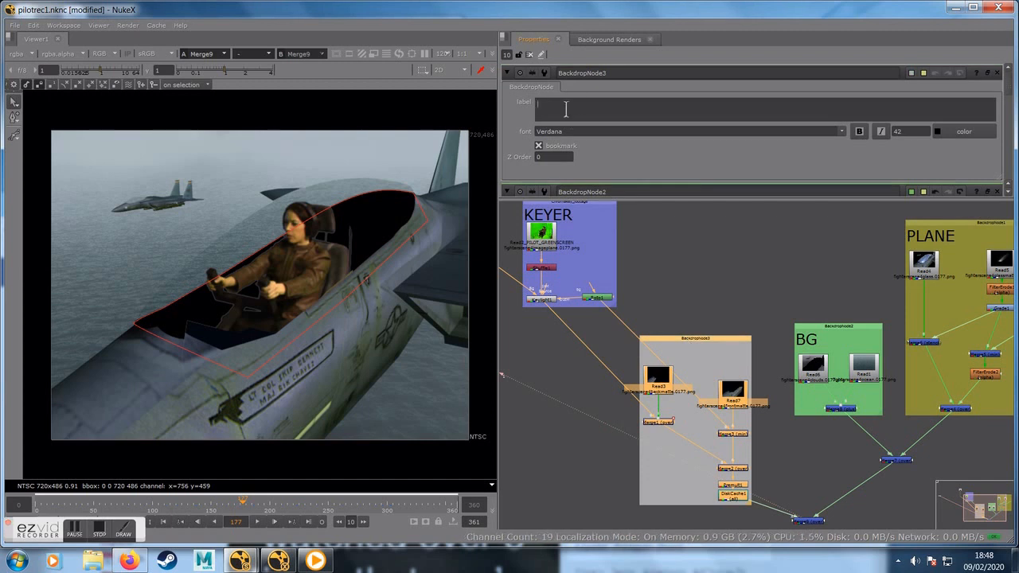
{"action": "type", "text": "PILOT PATCH"}
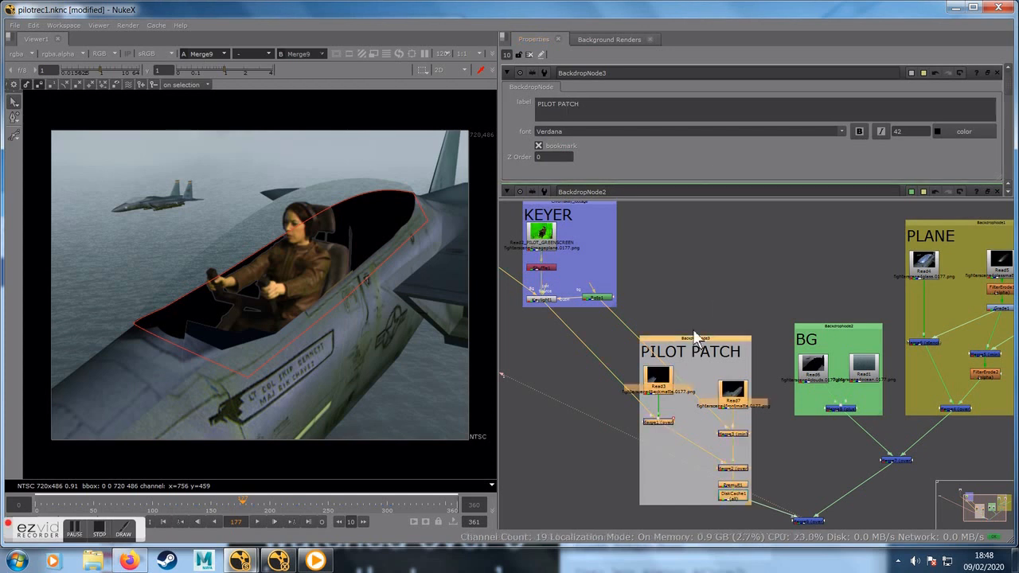
{"action": "left_click_drag", "start_coordinate": [691, 338], "coordinate": [695, 324]}
Step: Move Constant1 and the dot on its connection into the KEYER backdrop
{"action": "middle_click_drag", "start_coordinate": [692, 257], "coordinate": [765, 313]}
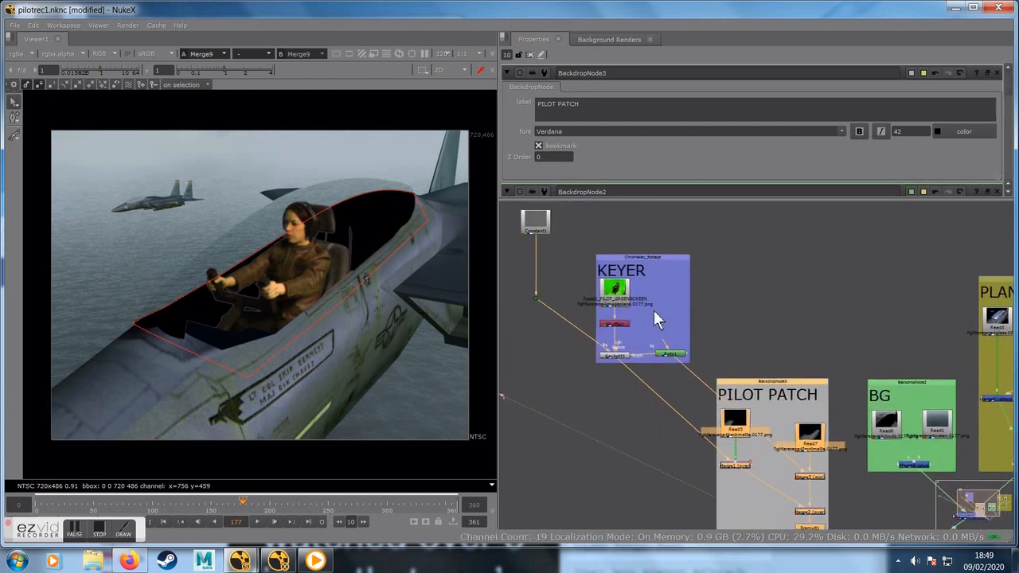
{"action": "left_click_drag", "start_coordinate": [541, 228], "coordinate": [667, 279]}
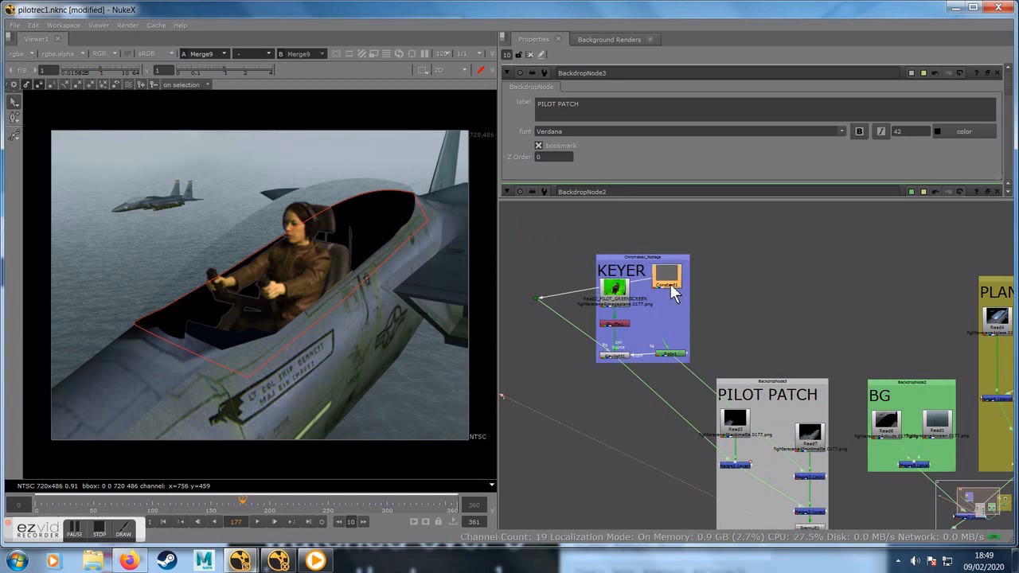
{"action": "left_click_drag", "start_coordinate": [536, 298], "coordinate": [667, 317]}
{"action": "left_click", "coordinate": [667, 278]}
Step: View the alpha channel of the Read5 glass matte, return to full colour and view the Read4 glass plate
{"action": "middle_click_drag", "start_coordinate": [730, 325], "coordinate": [632, 292]}
{"action": "mouse_move", "coordinate": [709, 308]}
{"action": "middle_mouse_down"}
{"action": "mouse_move", "coordinate": [707, 275]}
{"action": "mouse_move", "coordinate": [716, 288]}
{"action": "mouse_move", "coordinate": [672, 279]}
{"action": "mouse_move", "coordinate": [691, 307]}
{"action": "middle_mouse_up"}
{"action": "scroll", "coordinate": [670, 275], "scroll_direction": "down", "scroll_amount": 1}
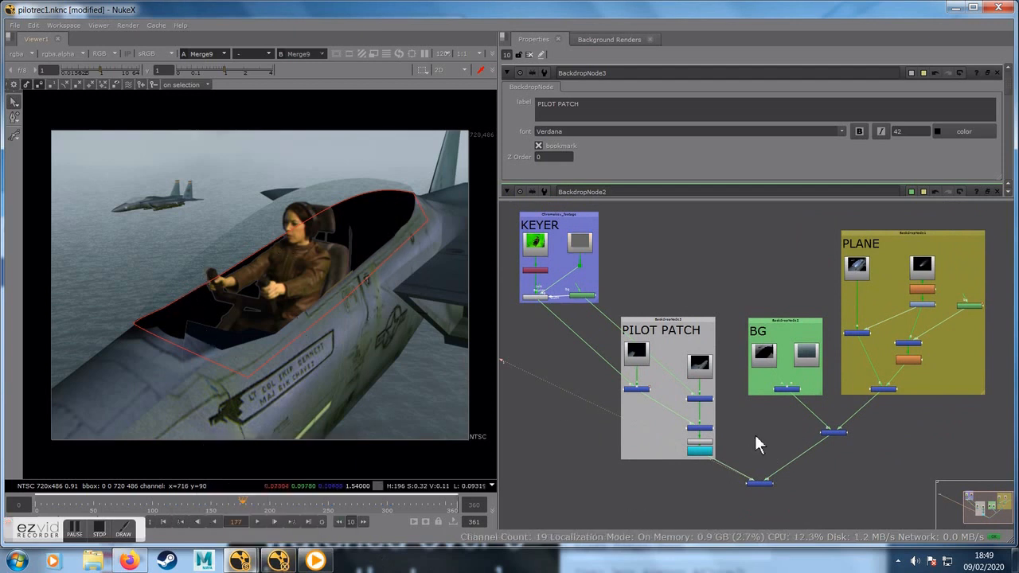
{"action": "middle_click_drag", "start_coordinate": [777, 432], "coordinate": [702, 460]}
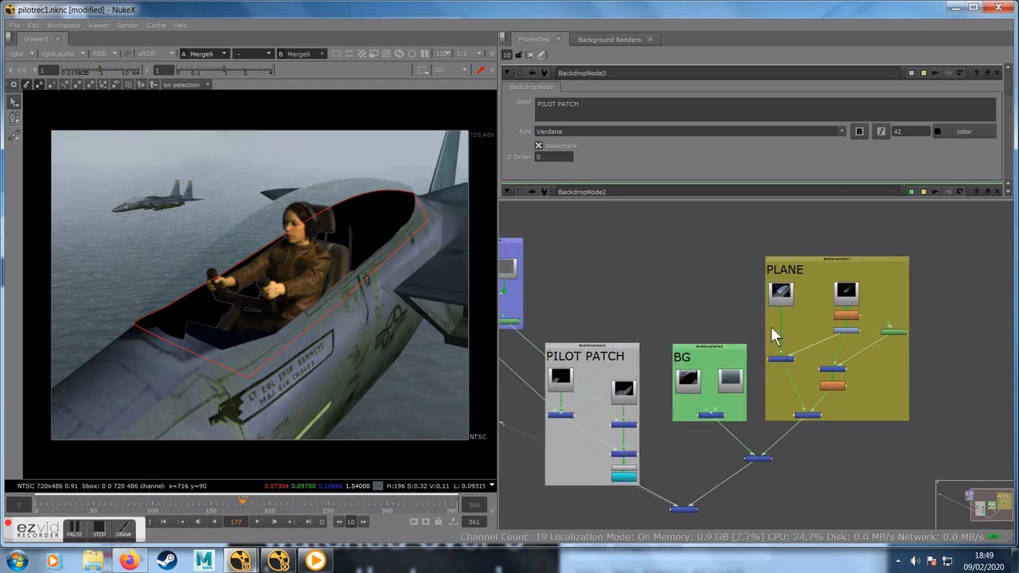
{"action": "scroll", "coordinate": [842, 295], "scroll_direction": "up", "scroll_amount": 5}
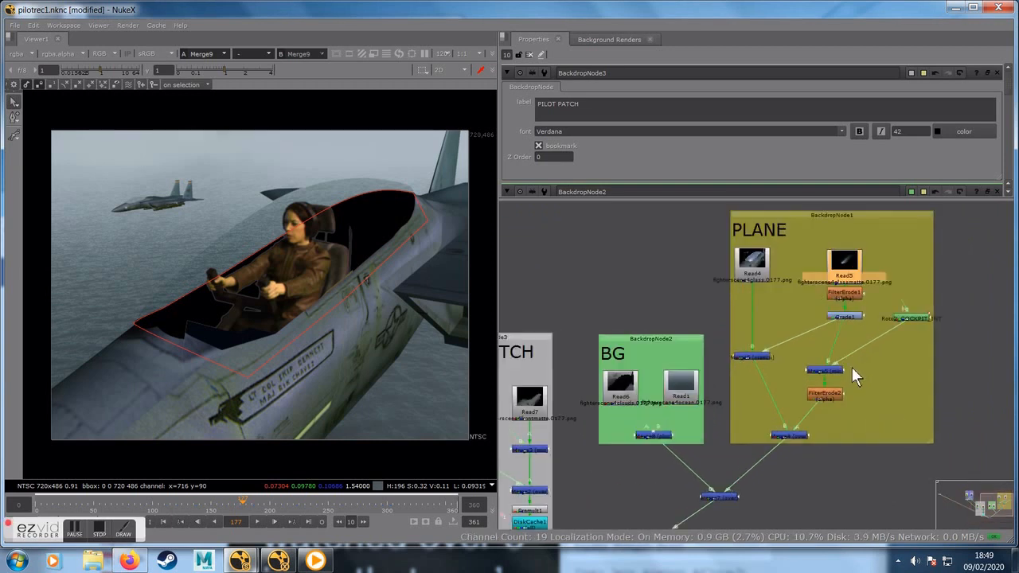
{"action": "key", "text": "1"}
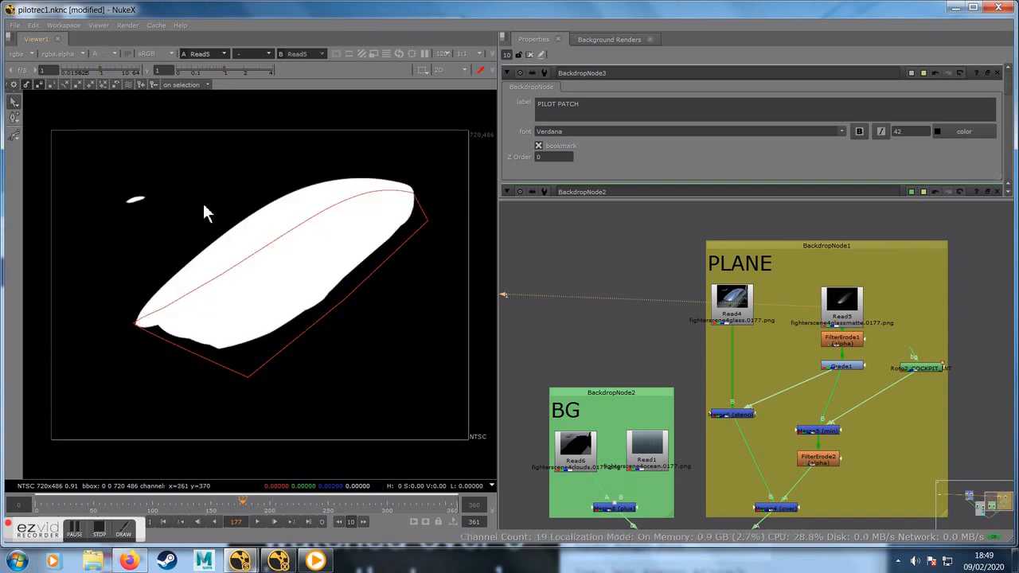
{"action": "key", "text": "a"}
{"action": "left_click", "coordinate": [730, 298]}
{"action": "key", "text": "1"}
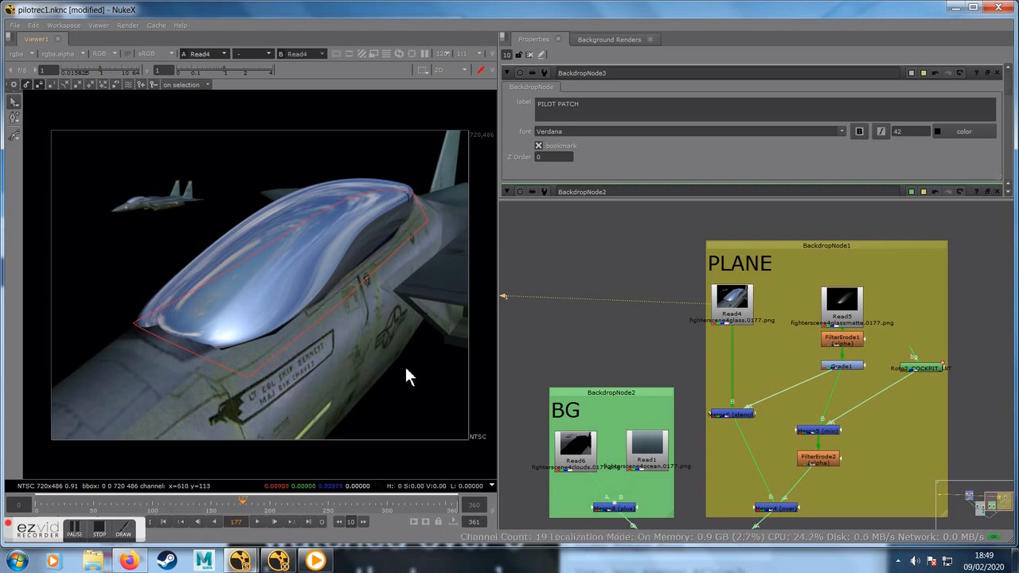
Step: Add a Copy node in the PLANE backdrop, connect it to the Read5 glass matte and the Read4 glass plate, and view it
{"action": "scroll", "coordinate": [748, 367], "scroll_direction": "down", "scroll_amount": 2}
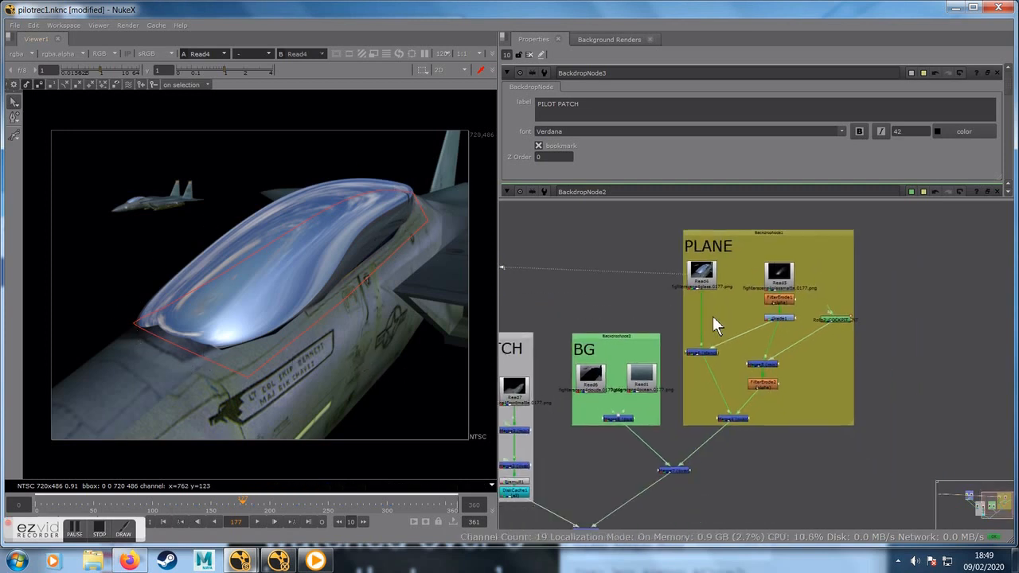
{"action": "key", "text": "Tab"}
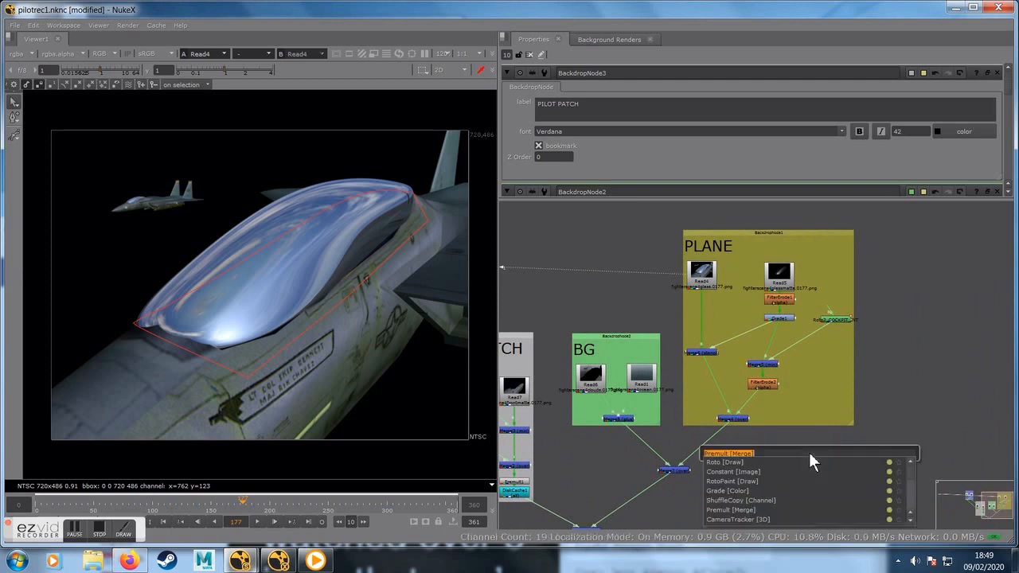
{"action": "type", "text": "copy"}
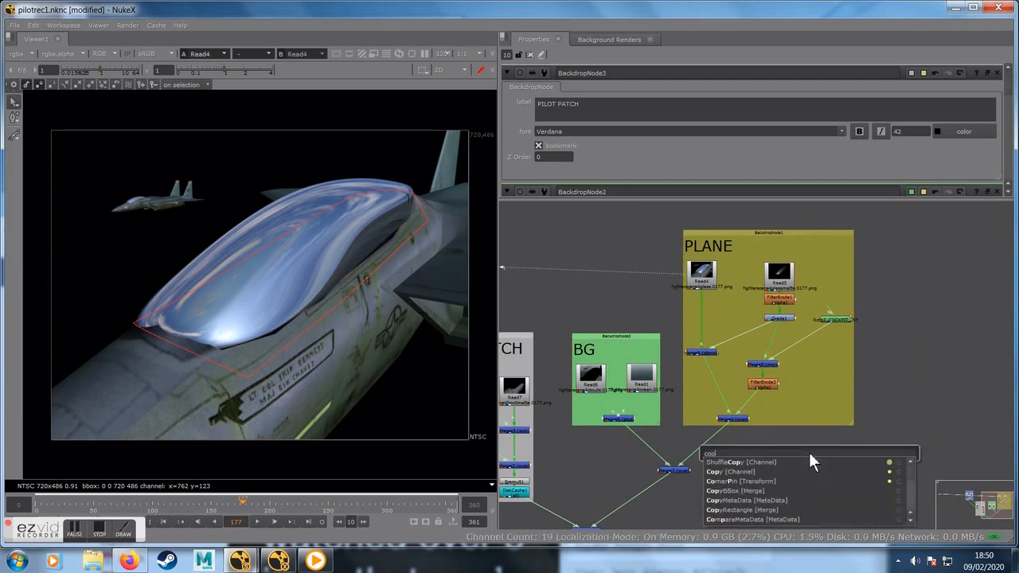
{"action": "left_click", "coordinate": [729, 470]}
{"action": "left_click_drag", "start_coordinate": [810, 446], "coordinate": [792, 280]}
{"action": "left_click_drag", "start_coordinate": [808, 422], "coordinate": [702, 291]}
{"action": "left_click_drag", "start_coordinate": [796, 458], "coordinate": [819, 402]}
{"action": "key", "text": "1"}
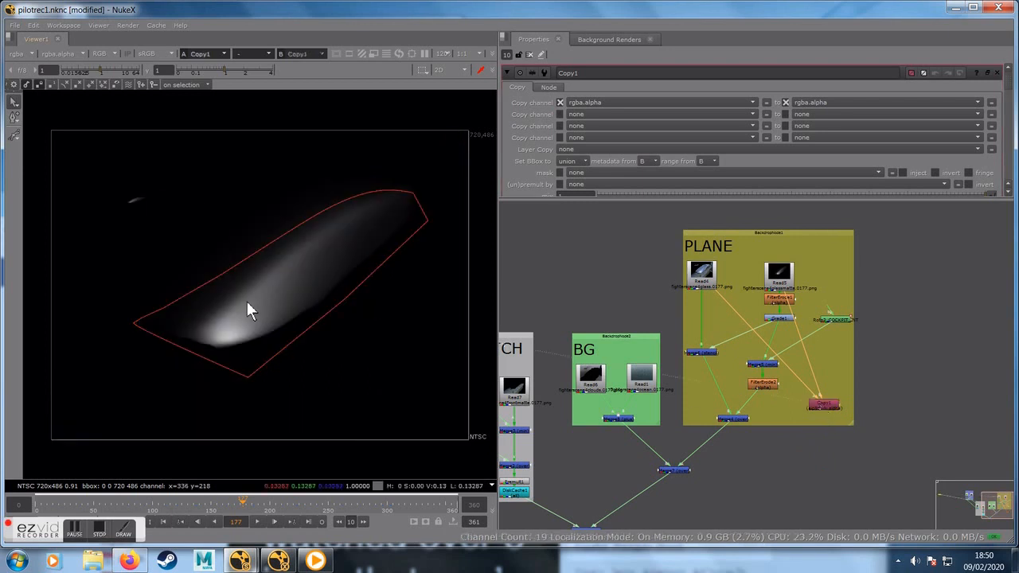
Step: Compare the Copy node's alpha with its colour channels, keeping the viewer in 2D
{"action": "key", "text": "a"}
{"action": "key", "text": "a"}
{"action": "left_click", "coordinate": [823, 404]}
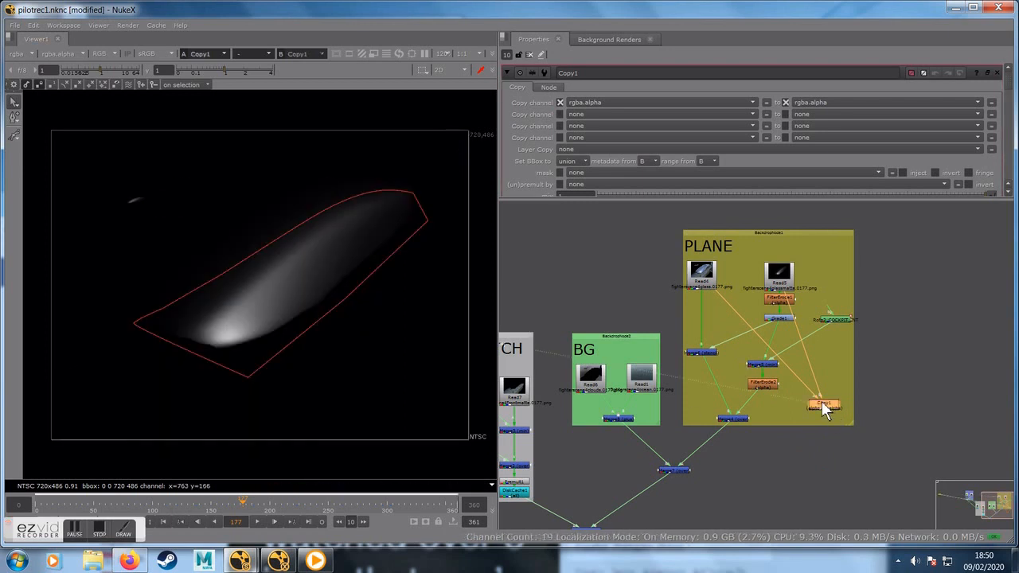
{"action": "key", "text": "a"}
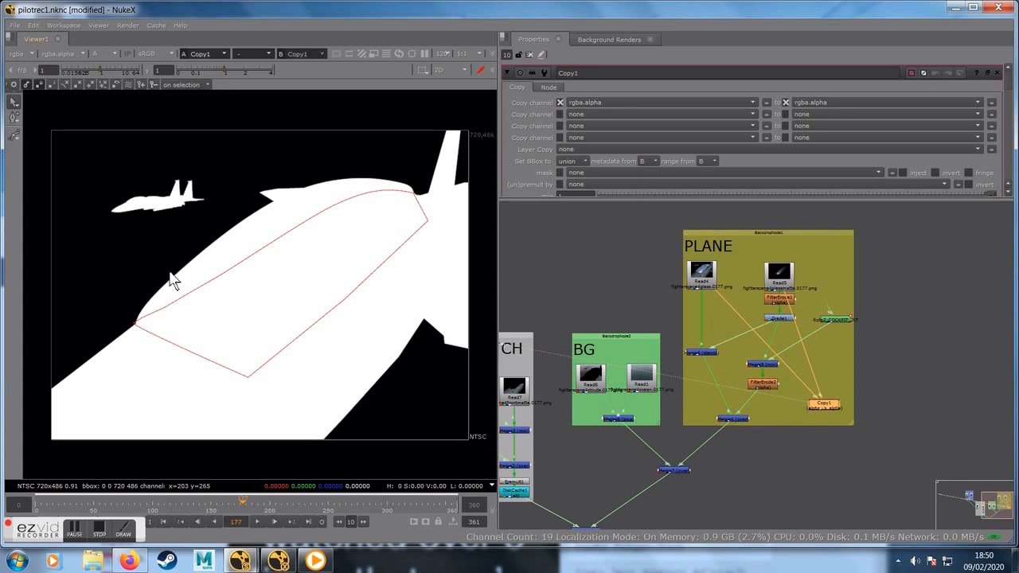
{"action": "key", "text": "Tab"}
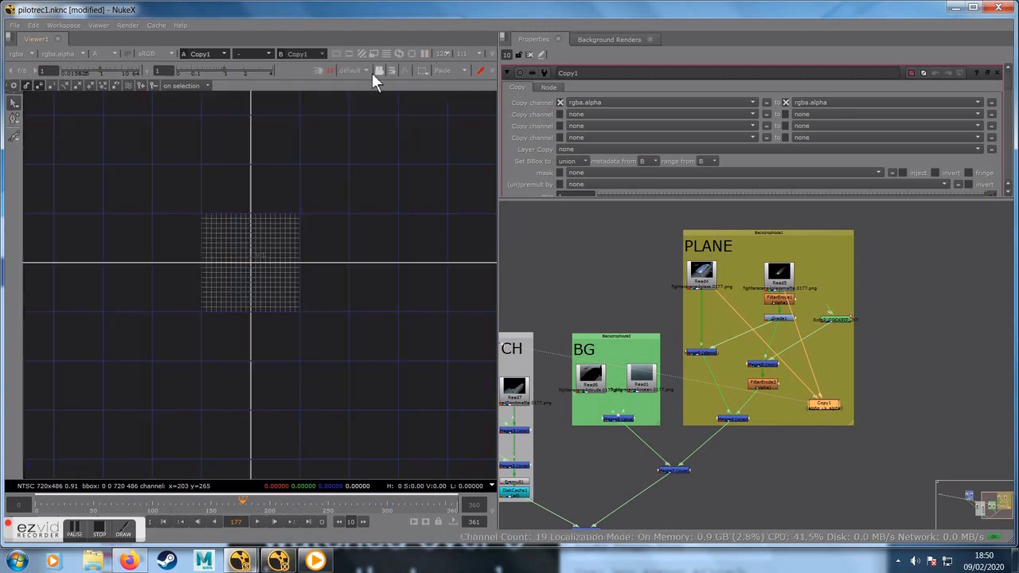
{"action": "left_click", "coordinate": [460, 72]}
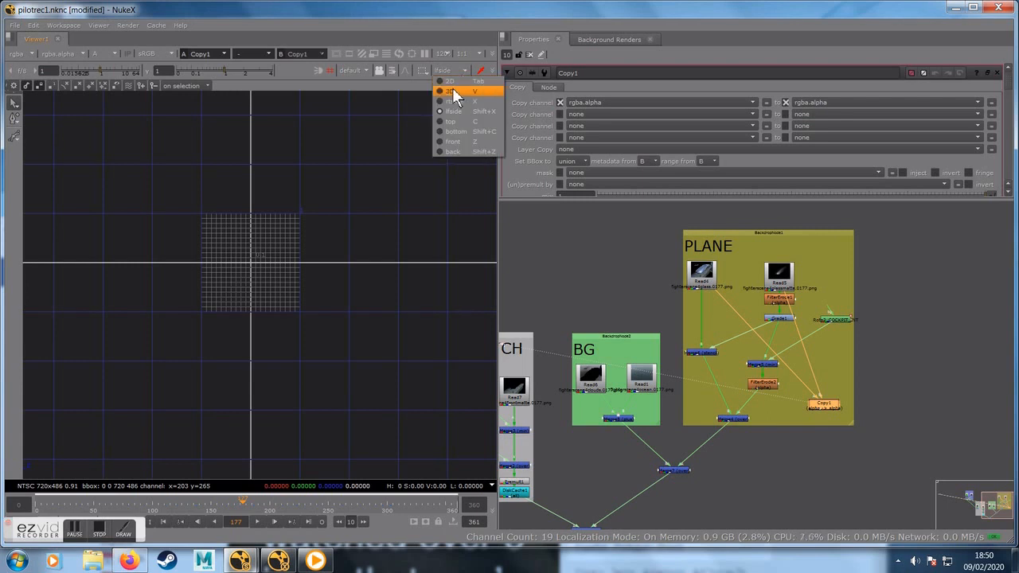
{"action": "left_click", "coordinate": [452, 81]}
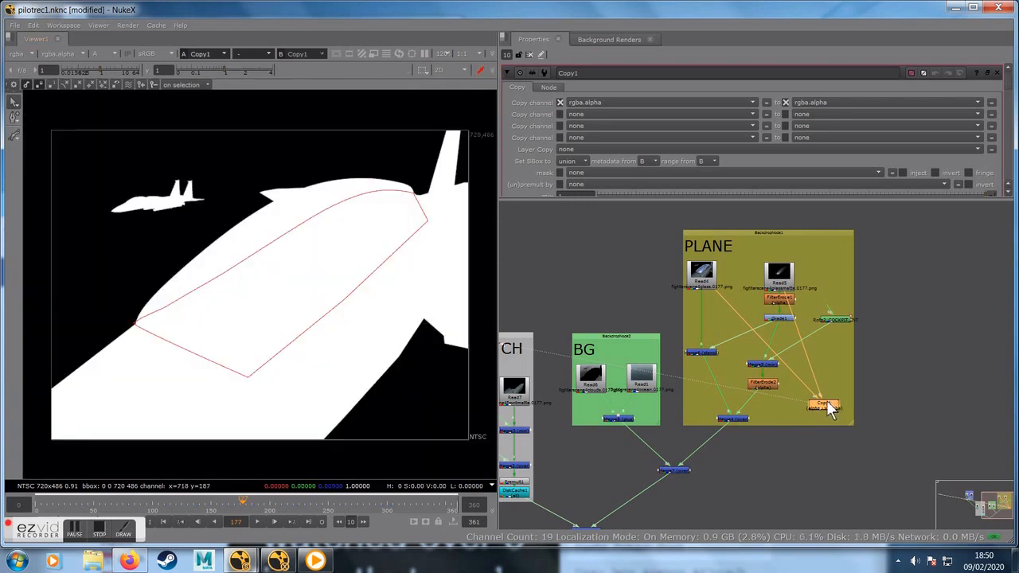
{"action": "key", "text": "a"}
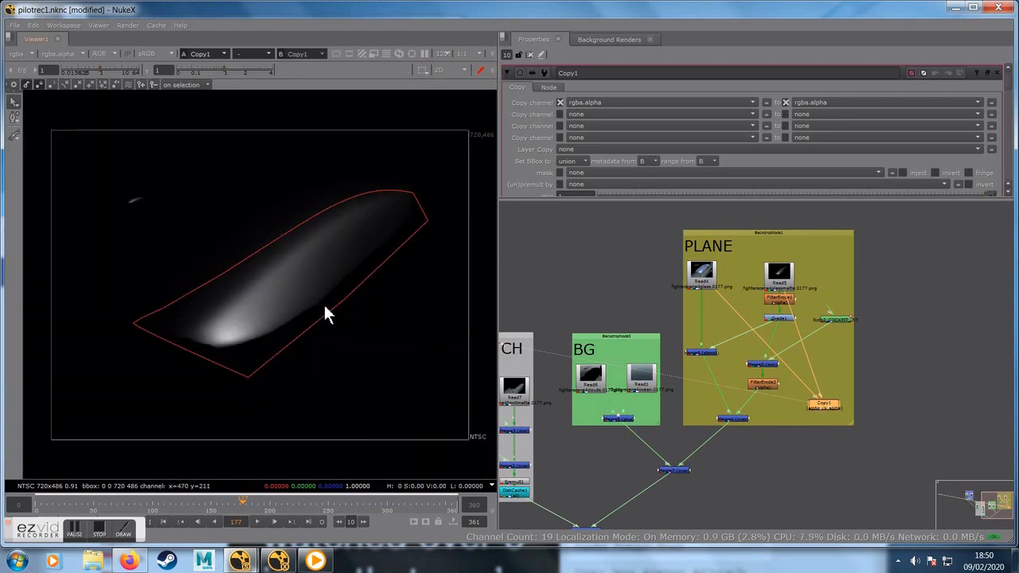
{"action": "key", "text": "Tab"}
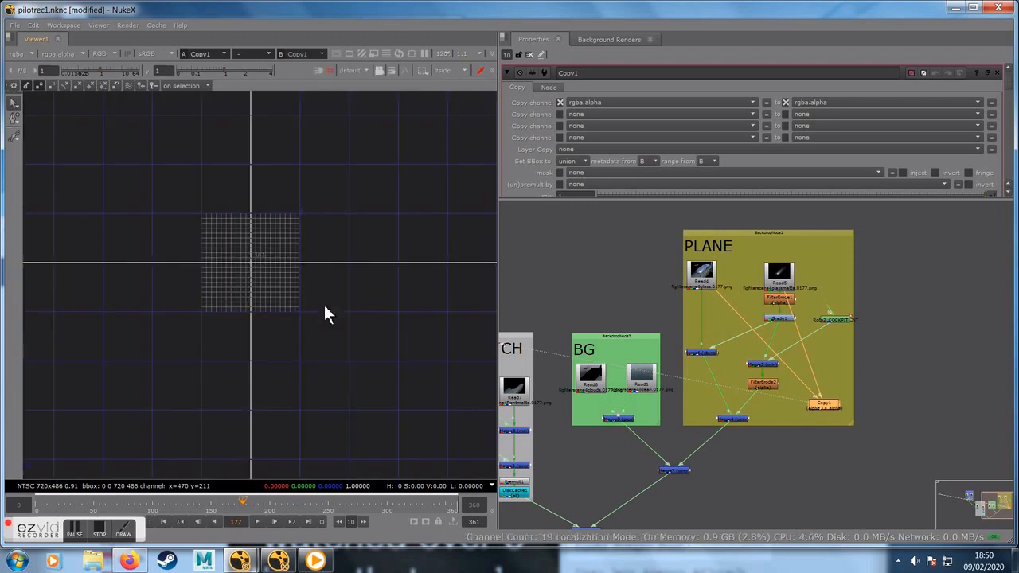
{"action": "left_click", "coordinate": [466, 70]}
{"action": "left_click", "coordinate": [457, 81]}
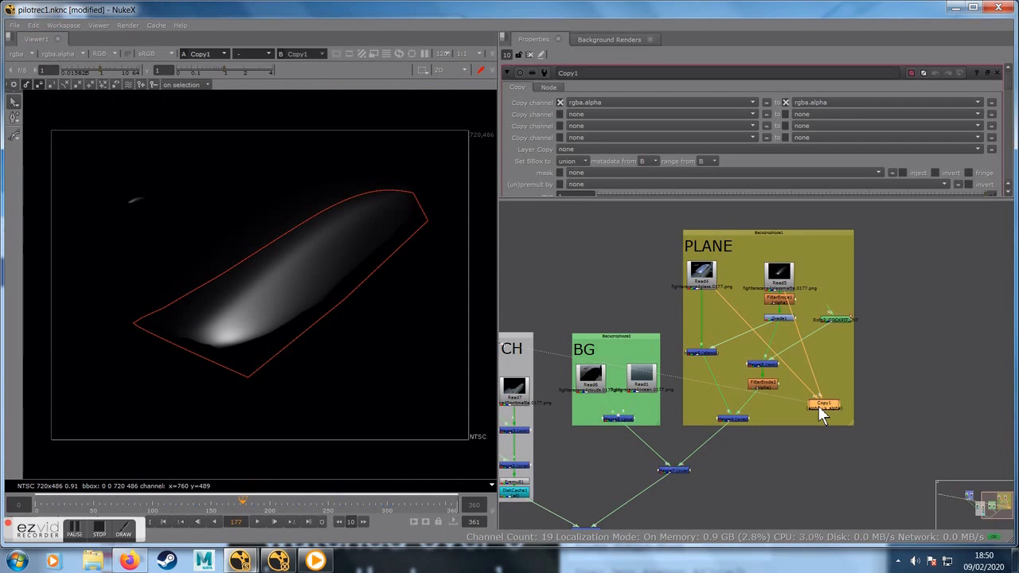
Step: Swap the Copy node's inputs so Read4 supplies the colour and Read5 the alpha, and view the node
{"action": "key", "text": "Delete"}
{"action": "key", "text": "ctrl+z"}
{"action": "double_click", "coordinate": [818, 405]}
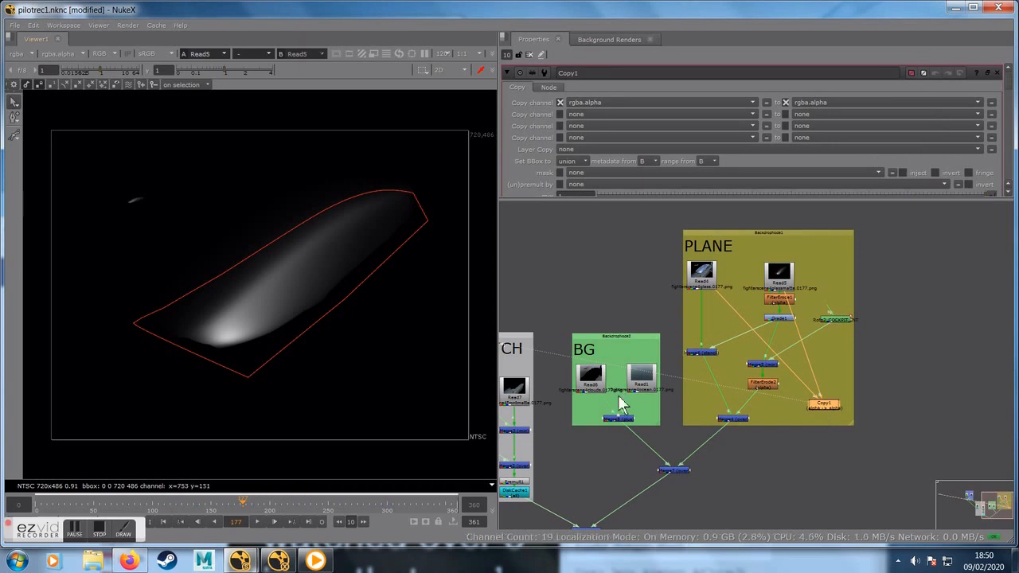
{"action": "key", "text": "1"}
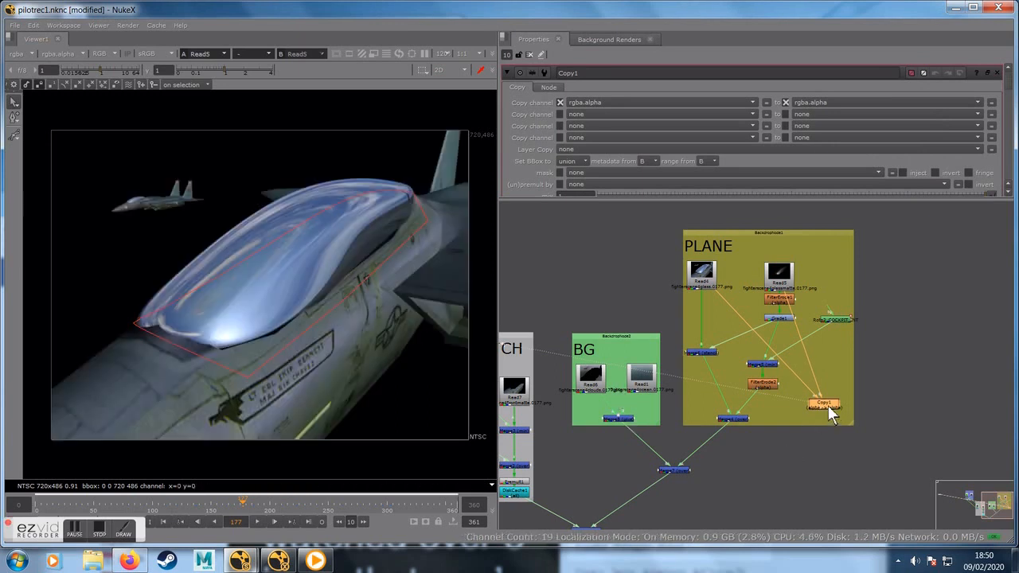
Step: Toggle between alpha and full colour to check the channels produced by the Copy node
{"action": "key", "text": "a"}
{"action": "key", "text": "a"}
{"action": "key", "text": "a"}
{"action": "key", "text": "a"}
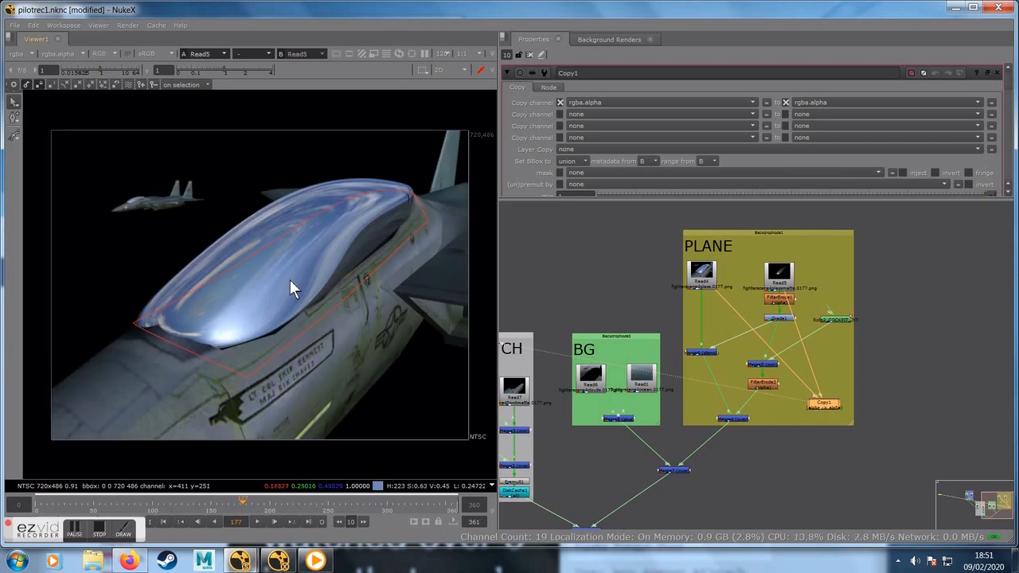
{"action": "key", "text": "a"}
{"action": "key", "text": "a"}
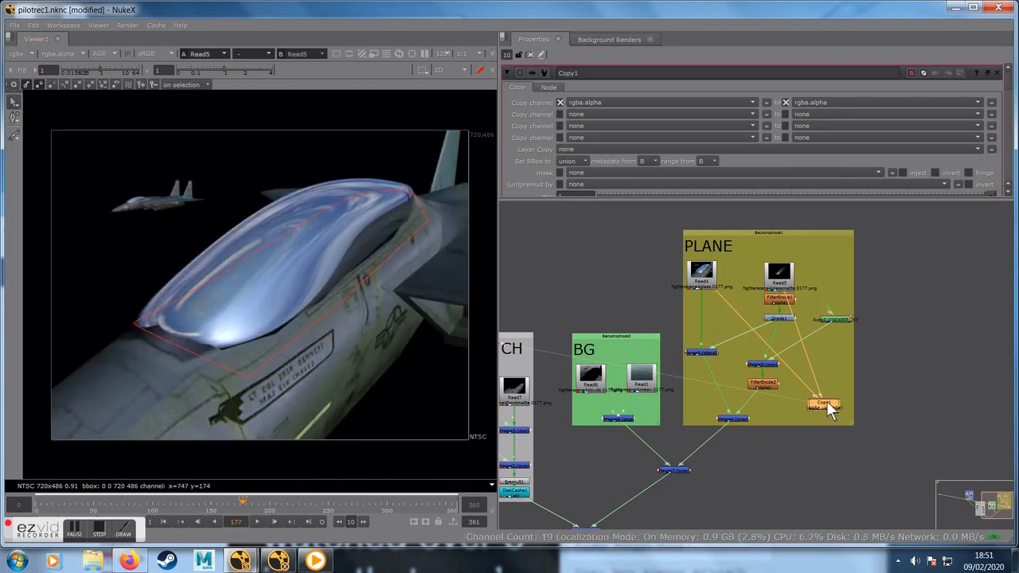
Step: Extend the PLANE backdrop downward and move Read5 and Read4 slightly up inside it
{"action": "left_click_drag", "start_coordinate": [852, 424], "coordinate": [851, 442]}
{"action": "mouse_move", "coordinate": [831, 403]}
{"action": "left_mouse_down"}
{"action": "mouse_move", "coordinate": [828, 418]}
{"action": "mouse_move", "coordinate": [835, 407]}
{"action": "left_mouse_up"}
{"action": "key", "text": "ctrl+z"}
{"action": "left_click_drag", "start_coordinate": [783, 276], "coordinate": [783, 266]}
{"action": "left_click_drag", "start_coordinate": [711, 277], "coordinate": [710, 270]}
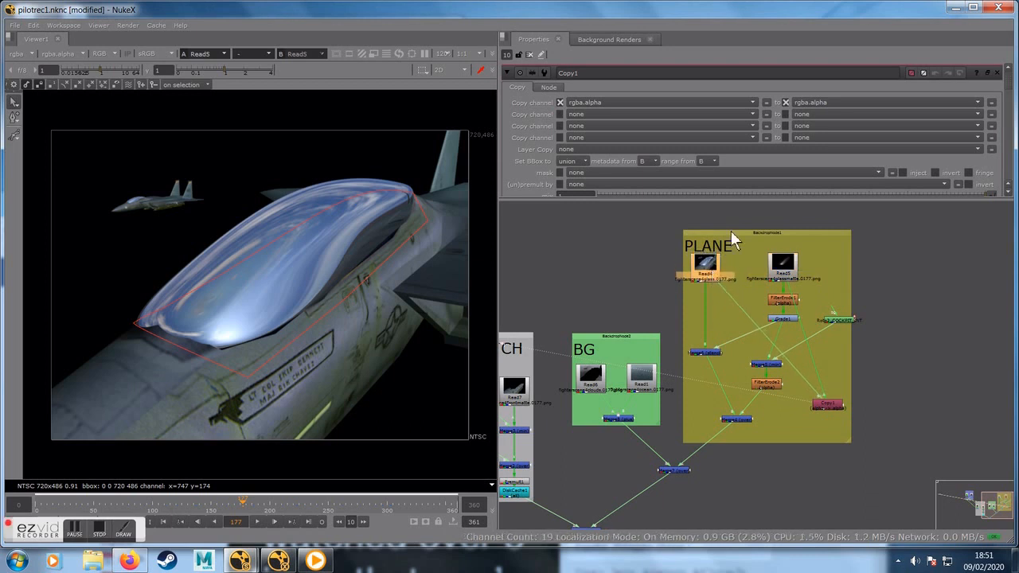
{"action": "left_click_drag", "start_coordinate": [738, 233], "coordinate": [737, 234]}
{"action": "left_click", "coordinate": [765, 266]}
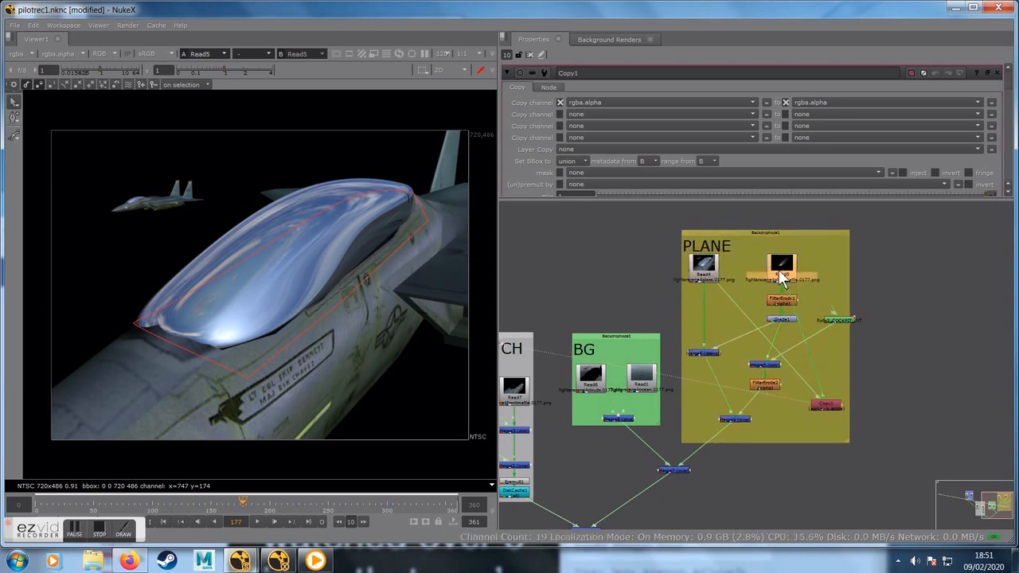
Step: Tidy the matte, merge and roto nodes under the reads, widen the PLANE backdrop and move the Copy node below it
{"action": "left_click_drag", "start_coordinate": [689, 287], "coordinate": [797, 436]}
{"action": "left_click_drag", "start_coordinate": [709, 350], "coordinate": [709, 359]}
{"action": "left_click_drag", "start_coordinate": [834, 318], "coordinate": [825, 315]}
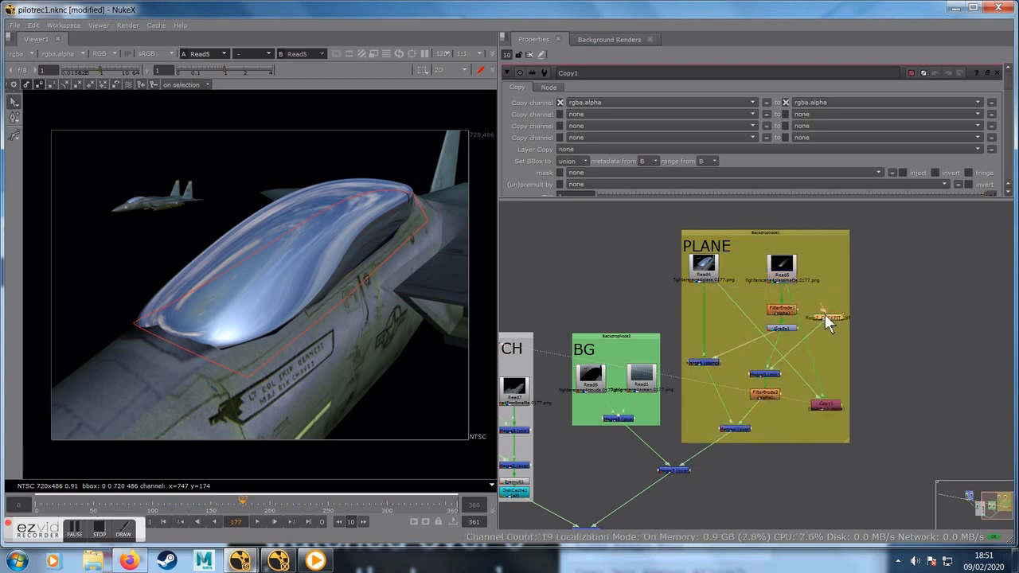
{"action": "left_click_drag", "start_coordinate": [849, 449], "coordinate": [833, 481]}
{"action": "left_click", "coordinate": [822, 414]}
{"action": "left_click", "coordinate": [827, 405]}
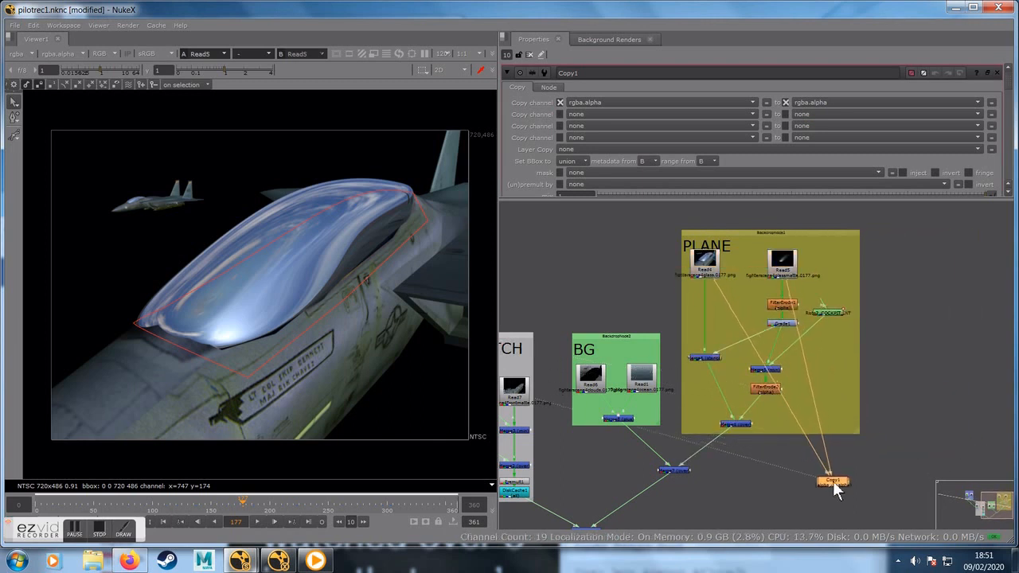
Step: Route the Copy node's Read4 and Read5 connections around the other nodes with dots, and extend the PLANE backdrop downward
{"action": "left_click", "coordinate": [789, 405]}
{"action": "left_click_drag", "start_coordinate": [772, 387], "coordinate": [836, 270]}
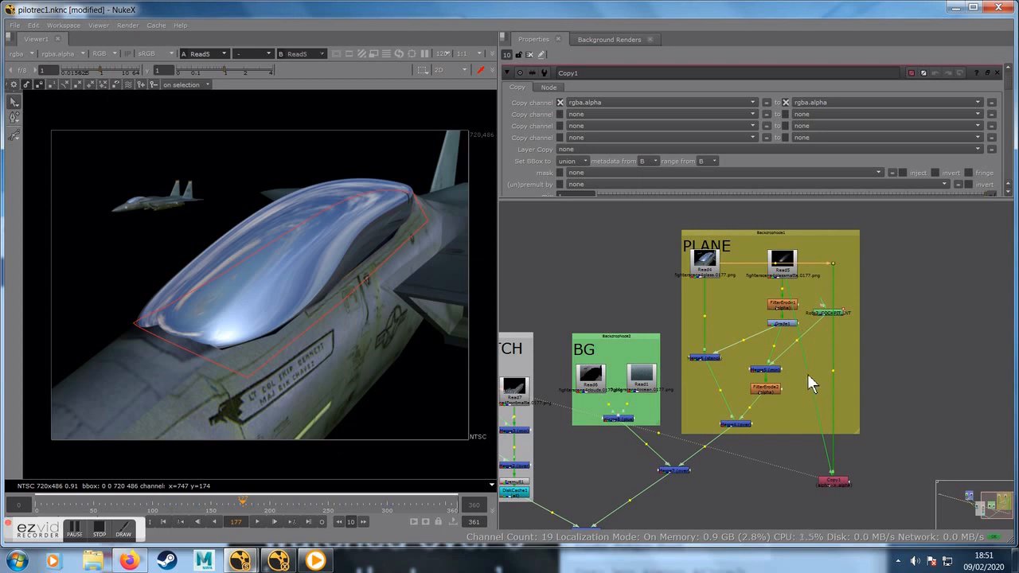
{"action": "left_click_drag", "start_coordinate": [807, 377], "coordinate": [815, 289], "text": "ctrl"}
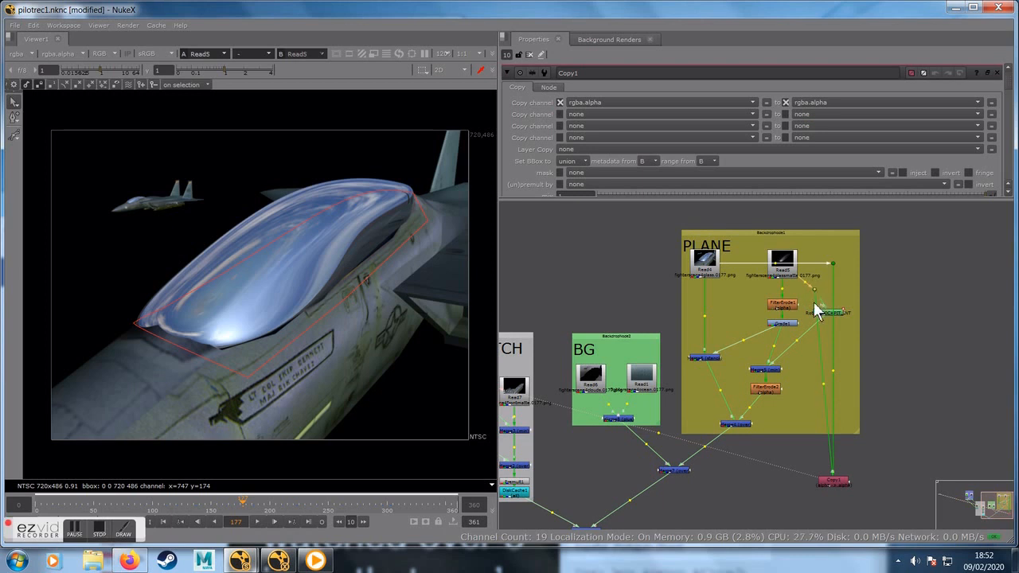
{"action": "left_click_drag", "start_coordinate": [822, 383], "coordinate": [858, 462], "text": "ctrl"}
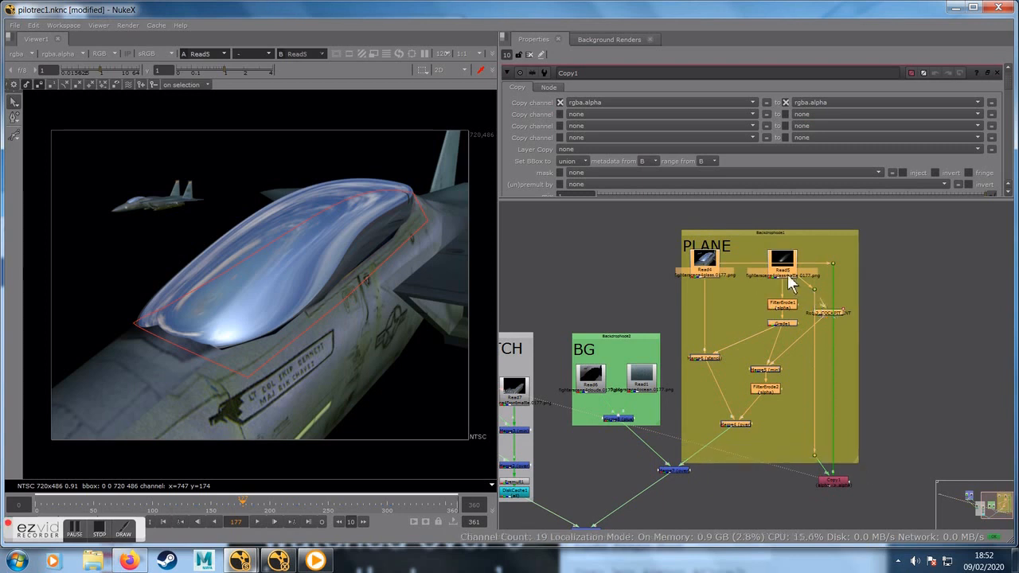
Step: Lower the final PLANE merge, respace Read4 and Read5, and move FilterErode1 in line with the matte nodes
{"action": "left_click_drag", "start_coordinate": [741, 422], "coordinate": [739, 448]}
{"action": "left_click", "coordinate": [810, 266]}
{"action": "left_click_drag", "start_coordinate": [706, 285], "coordinate": [706, 267]}
{"action": "left_click_drag", "start_coordinate": [789, 293], "coordinate": [790, 312]}
{"action": "mouse_move", "coordinate": [774, 346]}
{"action": "left_mouse_down"}
{"action": "mouse_move", "coordinate": [784, 353]}
{"action": "mouse_move", "coordinate": [770, 351]}
{"action": "mouse_move", "coordinate": [769, 332]}
{"action": "left_mouse_up"}
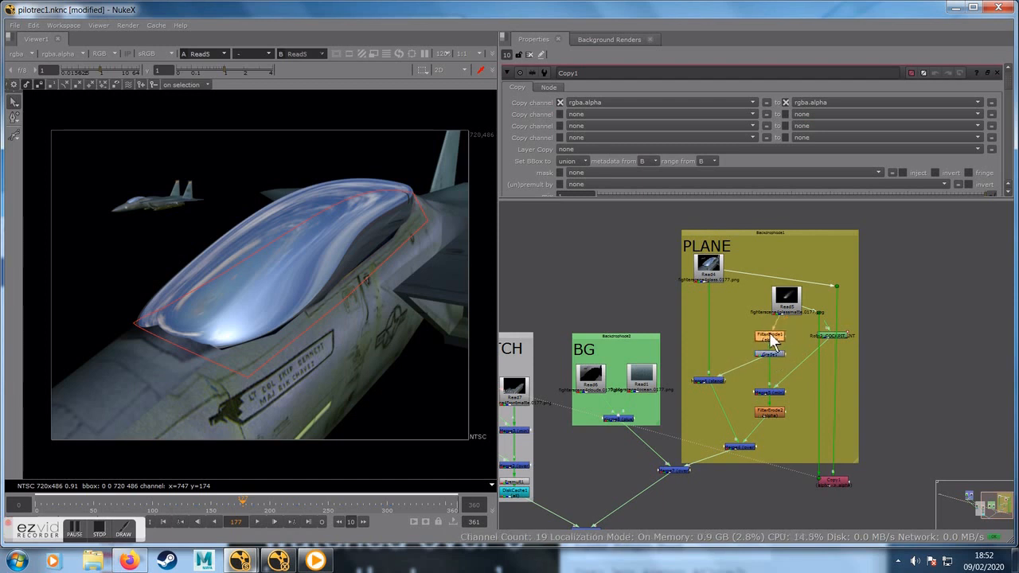
Step: Align Read5 and the dots, tuck the cockpit roto beside the lowered matte nodes, and move the Copy node further down
{"action": "left_click_drag", "start_coordinate": [786, 298], "coordinate": [769, 302]}
{"action": "left_click_drag", "start_coordinate": [833, 285], "coordinate": [837, 268]}
{"action": "left_click_drag", "start_coordinate": [832, 335], "coordinate": [773, 428]}
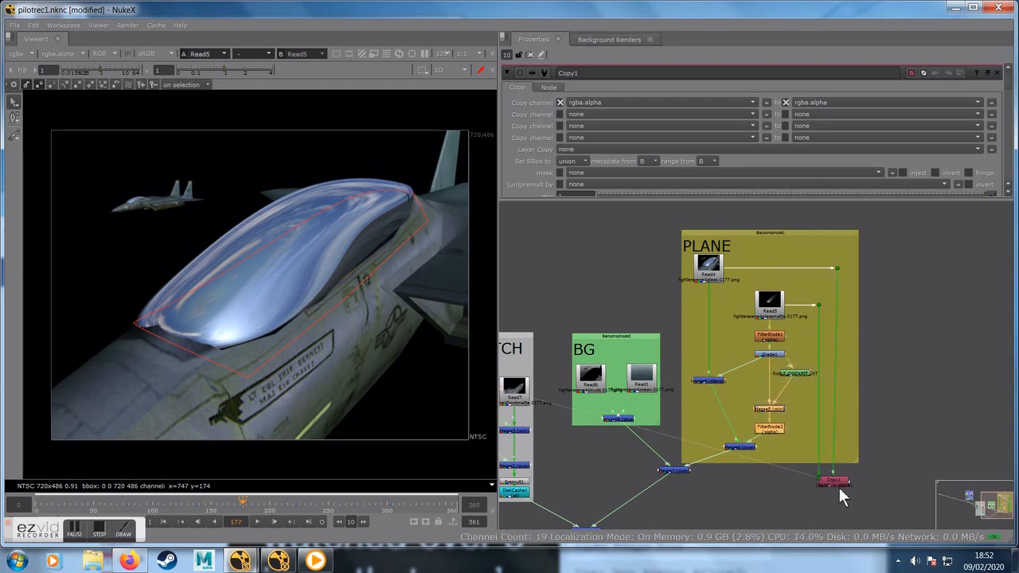
{"action": "left_click_drag", "start_coordinate": [831, 478], "coordinate": [836, 510]}
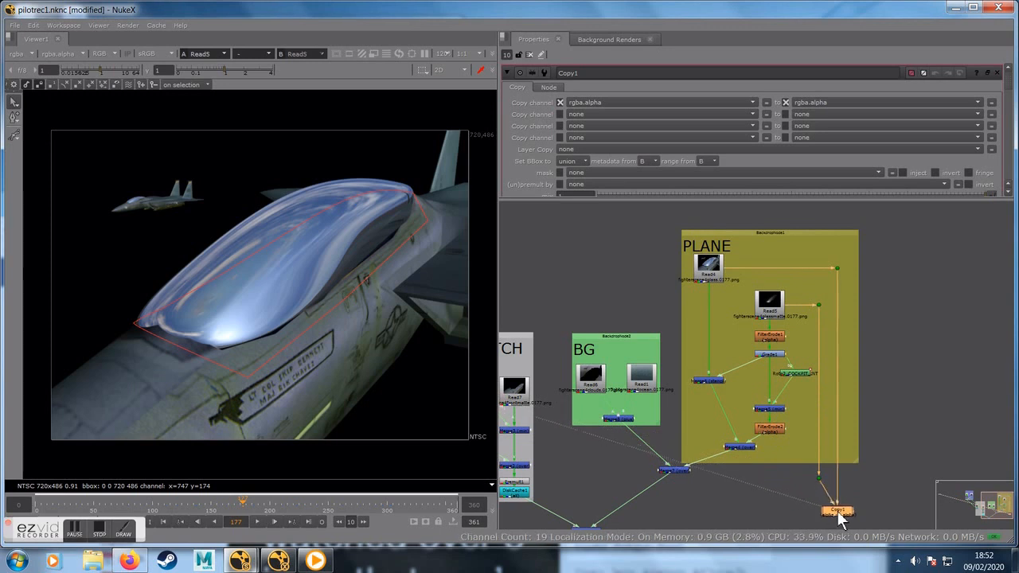
Step: Add a Premult directly below the Copy node and check the alpha before and after it
{"action": "middle_click_drag", "start_coordinate": [893, 501], "coordinate": [573, 458]}
{"action": "middle_click", "coordinate": [565, 458]}
{"action": "middle_click_drag", "start_coordinate": [885, 467], "coordinate": [732, 463]}
{"action": "scroll", "coordinate": [834, 463], "scroll_direction": "up", "scroll_amount": 2}
{"action": "left_click_drag", "start_coordinate": [634, 448], "coordinate": [633, 501]}
{"action": "left_click", "coordinate": [842, 431]}
{"action": "scroll", "coordinate": [837, 440], "scroll_direction": "up", "scroll_amount": 2}
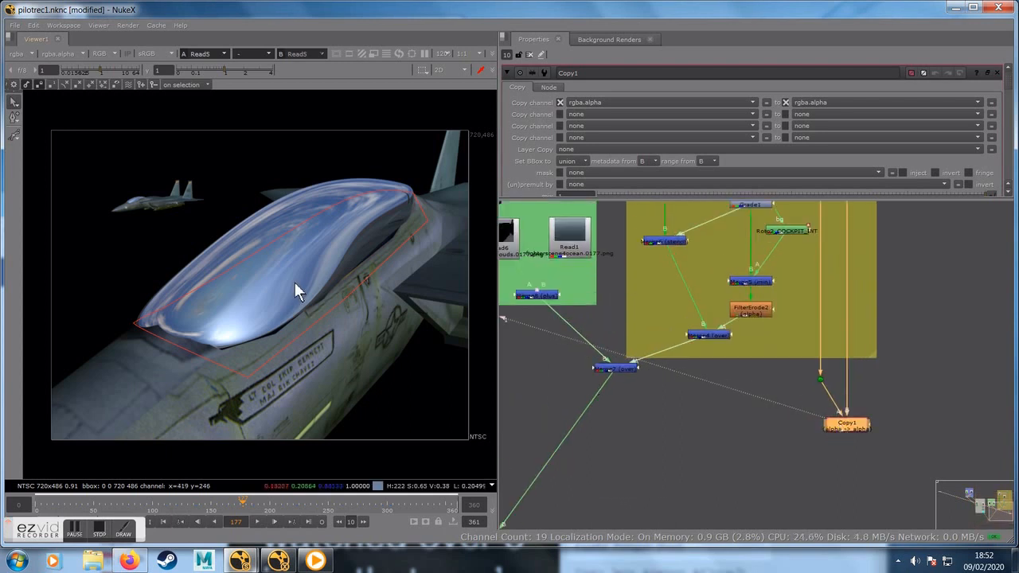
{"action": "key", "text": "a"}
{"action": "key", "text": "a"}
{"action": "key", "text": "Tab"}
{"action": "type", "text": "prem"}
{"action": "left_click", "coordinate": [782, 437]}
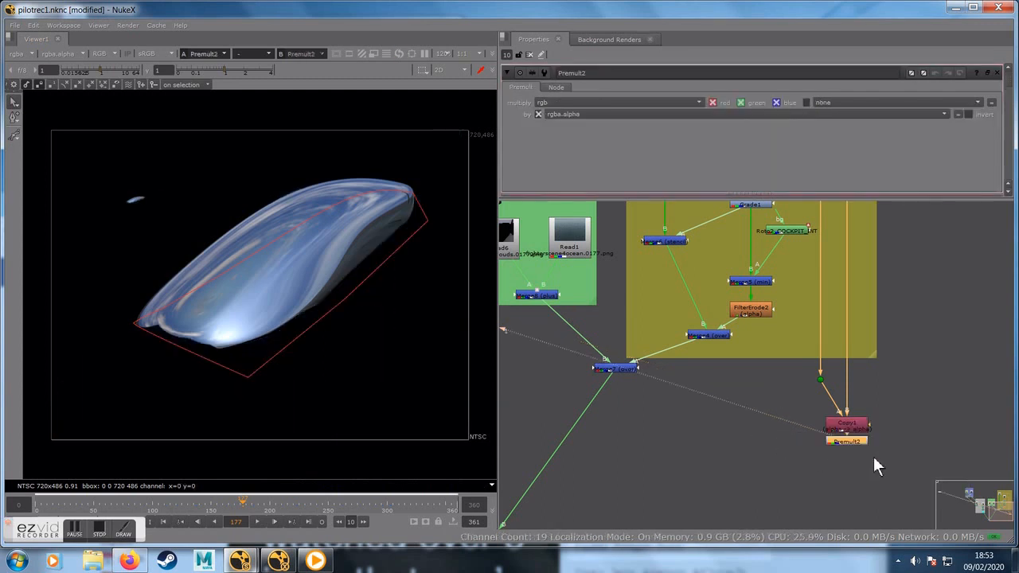
{"action": "key", "text": "a"}
{"action": "key", "text": "a"}
Step: View the pilot composite at Merge9 and move that merge directly below the plane and background merge
{"action": "middle_click_drag", "start_coordinate": [731, 460], "coordinate": [762, 380]}
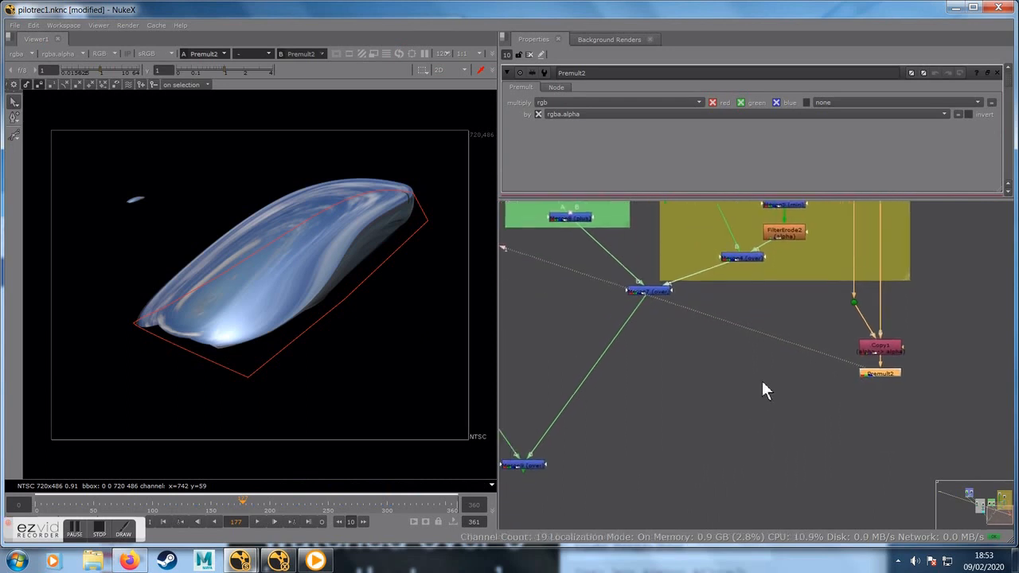
{"action": "scroll", "coordinate": [758, 391], "scroll_direction": "down", "scroll_amount": 2}
{"action": "scroll", "coordinate": [655, 442], "scroll_direction": "up", "scroll_amount": 1}
{"action": "left_click", "coordinate": [579, 440]}
{"action": "key", "text": "1"}
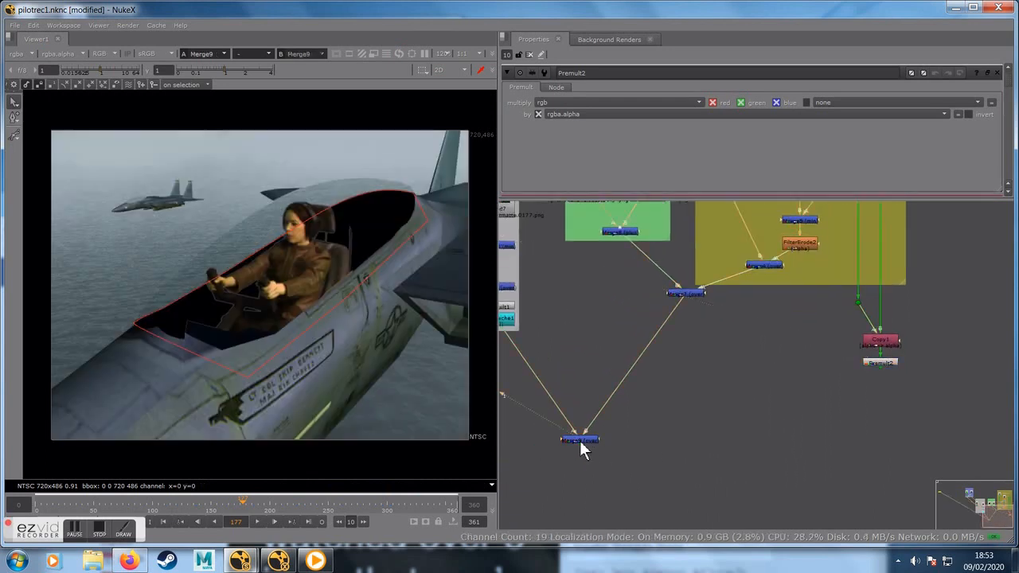
{"action": "left_click_drag", "start_coordinate": [579, 440], "coordinate": [690, 451]}
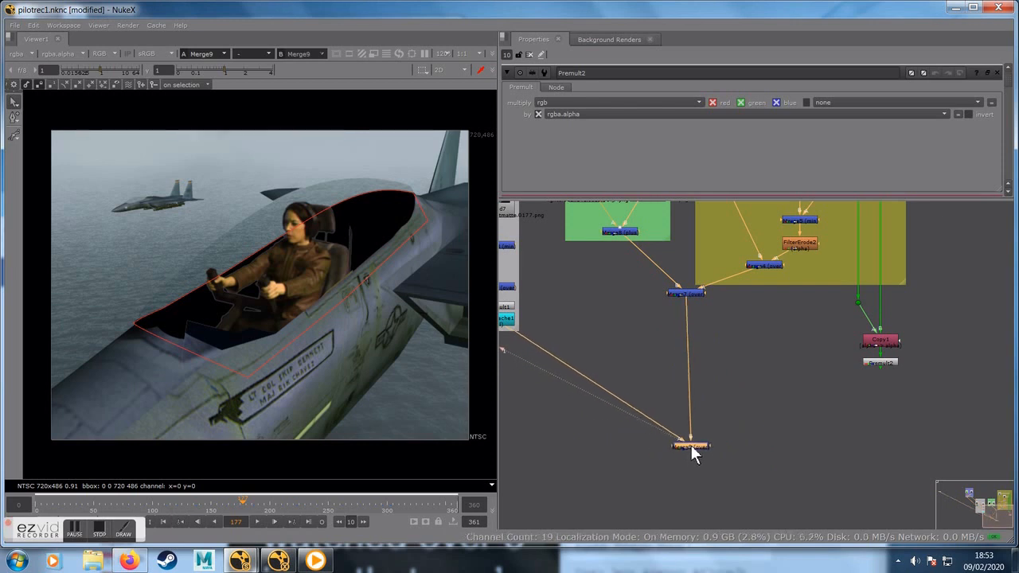
Step: Merge the premultiplied glass over the Merge9 pilot composite with the over operation and view the result
{"action": "key", "text": "m"}
{"action": "left_click_drag", "start_coordinate": [879, 442], "coordinate": [841, 478]}
{"action": "scroll", "coordinate": [689, 419], "scroll_direction": "down", "scroll_amount": 2}
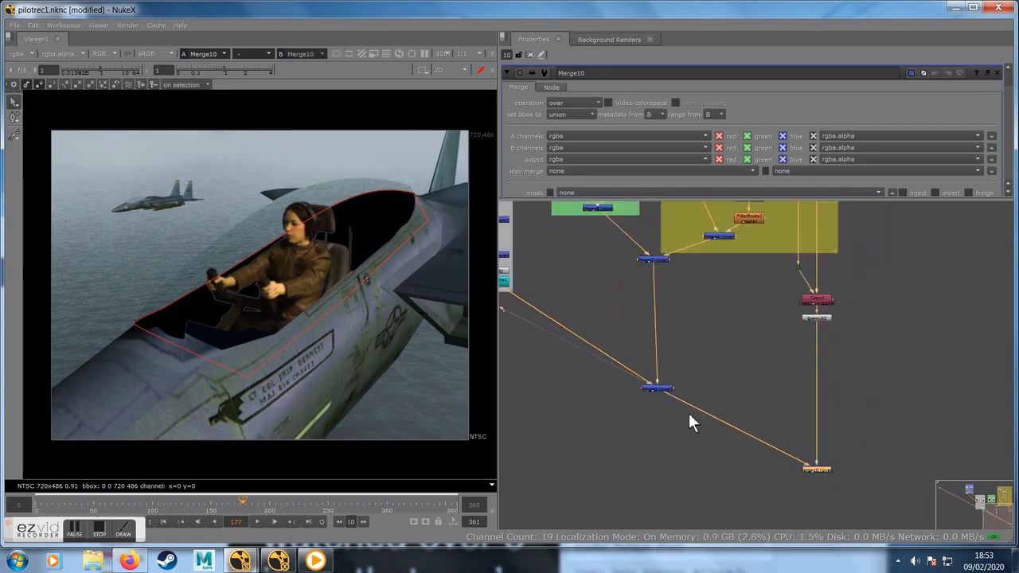
{"action": "left_click", "coordinate": [810, 478]}
{"action": "left_click", "coordinate": [810, 477]}
{"action": "left_click", "coordinate": [809, 469]}
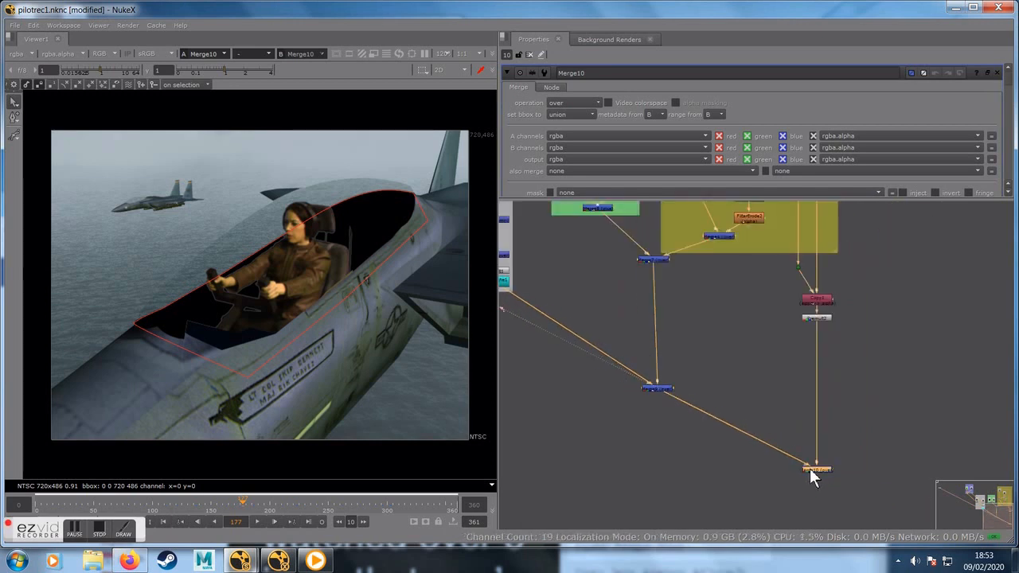
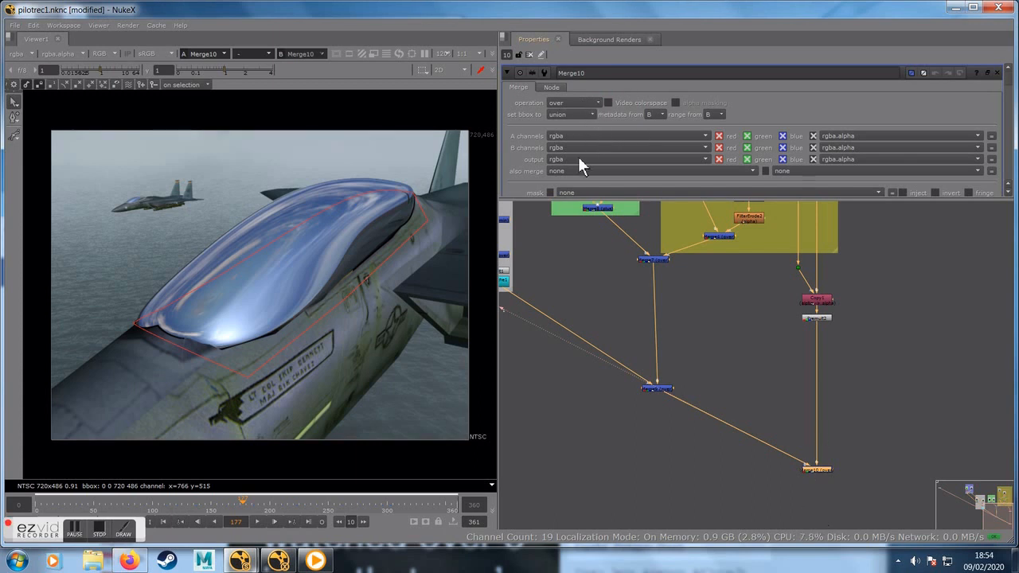
{"action": "scroll", "coordinate": [765, 156], "scroll_direction": "down", "scroll_amount": 2}
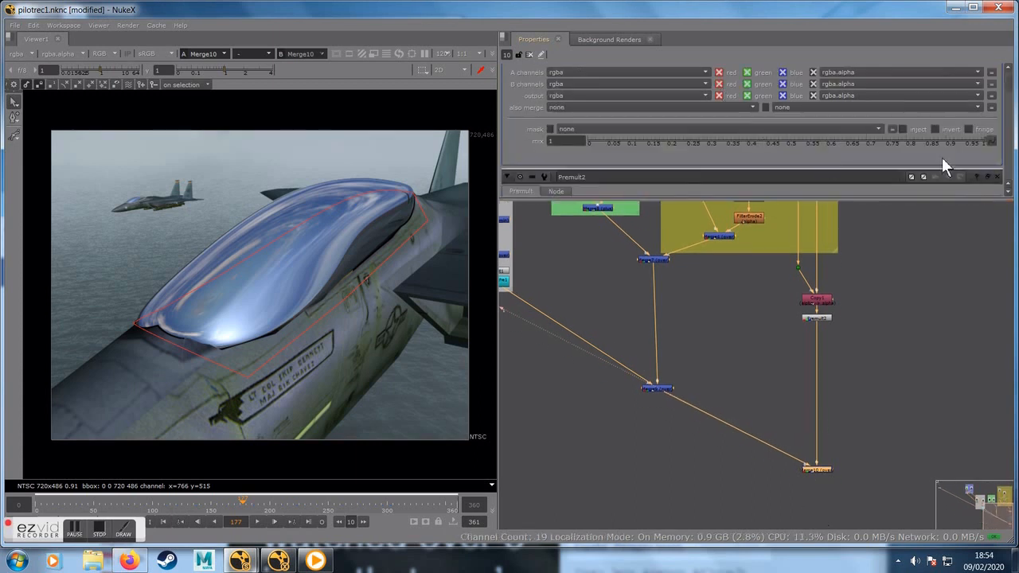
Step: Lower the mix of the glass merge over the pilot composite to 0.308
{"action": "left_click_drag", "start_coordinate": [954, 142], "coordinate": [710, 140]}
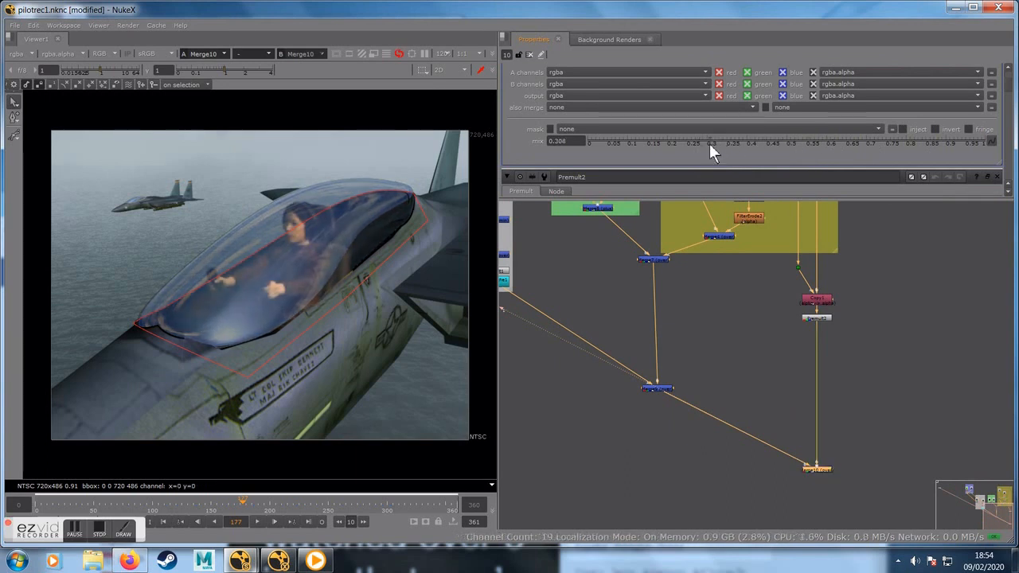
{"action": "middle_click_drag", "start_coordinate": [765, 477], "coordinate": [748, 427]}
{"action": "middle_click_drag", "start_coordinate": [855, 441], "coordinate": [753, 469]}
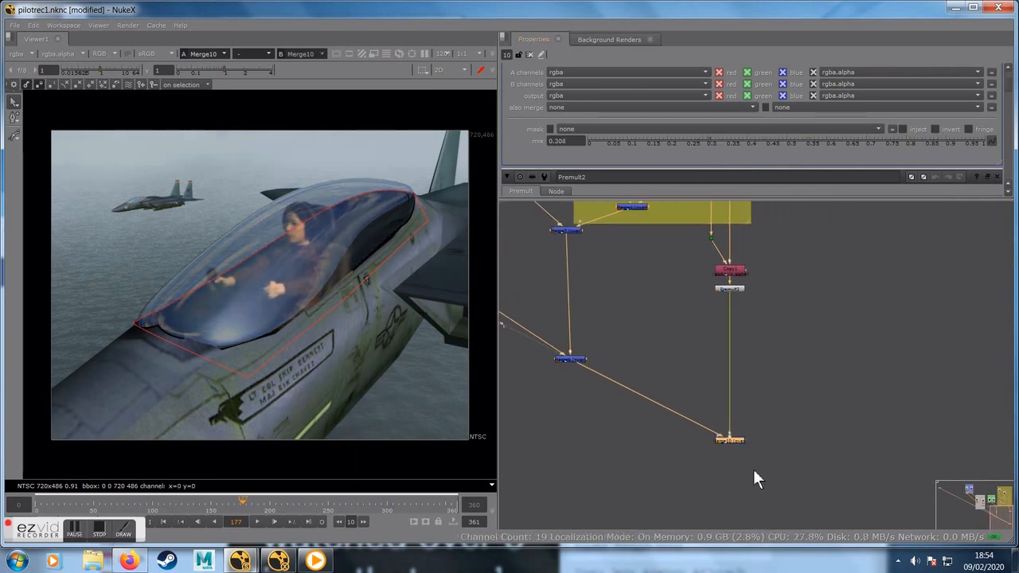
{"action": "left_click", "coordinate": [789, 390]}
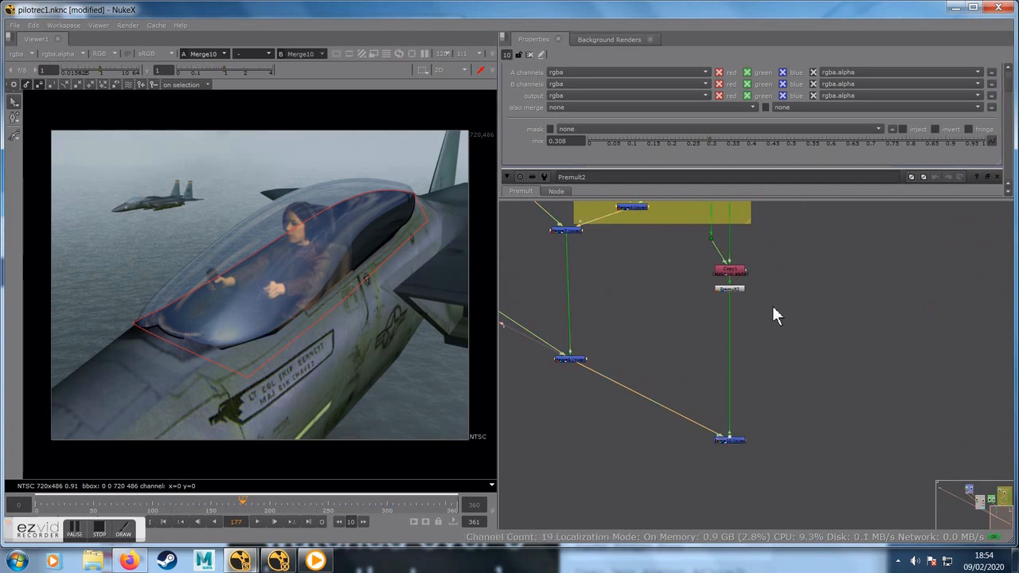
Step: View the Copy node, add a Grade branching off it beside the Premult, and show the Grade's output
{"action": "left_click", "coordinate": [731, 272]}
{"action": "key", "text": "1"}
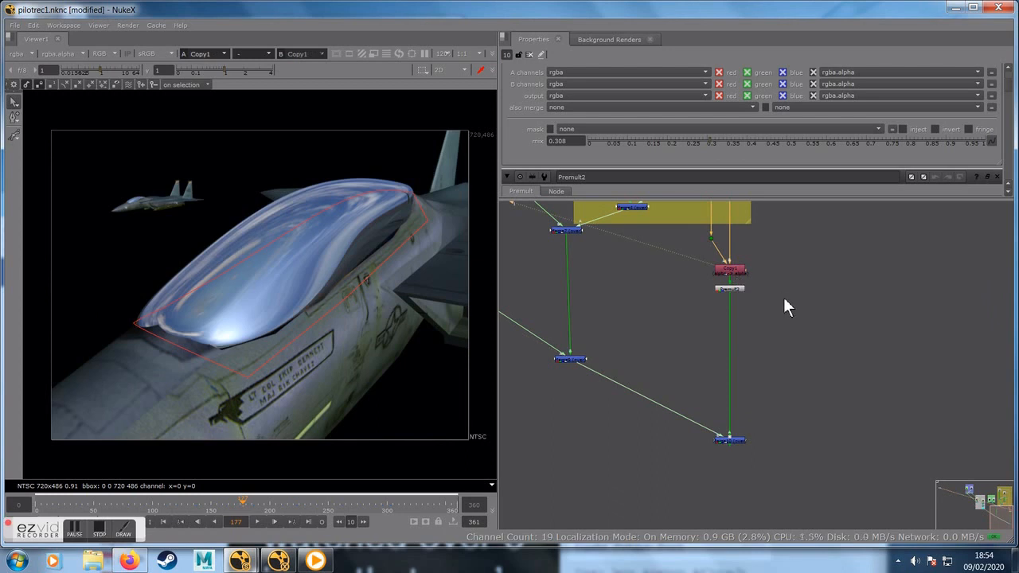
{"action": "left_click", "coordinate": [790, 306]}
{"action": "key", "text": "g"}
{"action": "left_click_drag", "start_coordinate": [789, 297], "coordinate": [729, 271]}
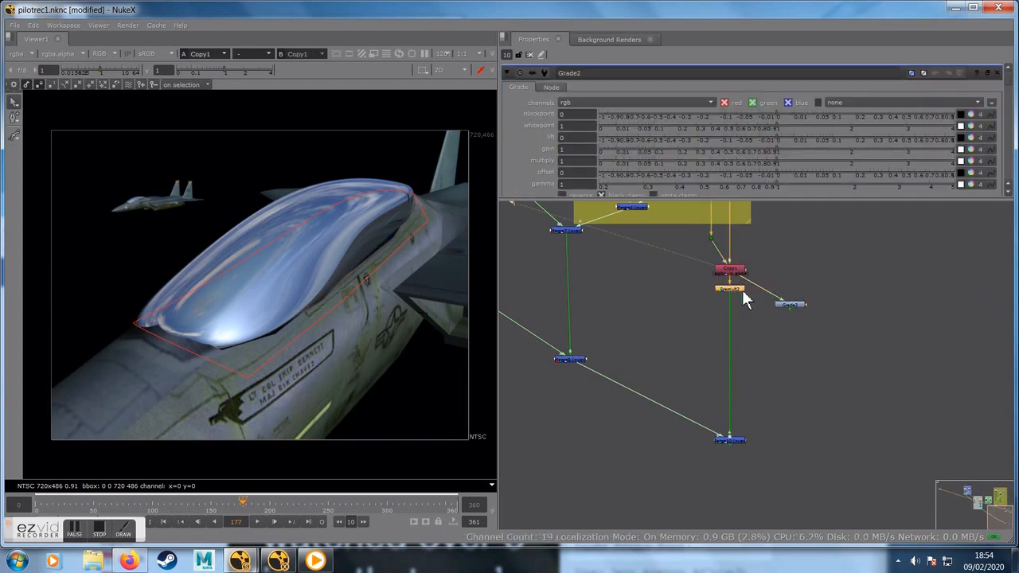
{"action": "left_click_drag", "start_coordinate": [793, 304], "coordinate": [793, 297]}
{"action": "key", "text": "1"}
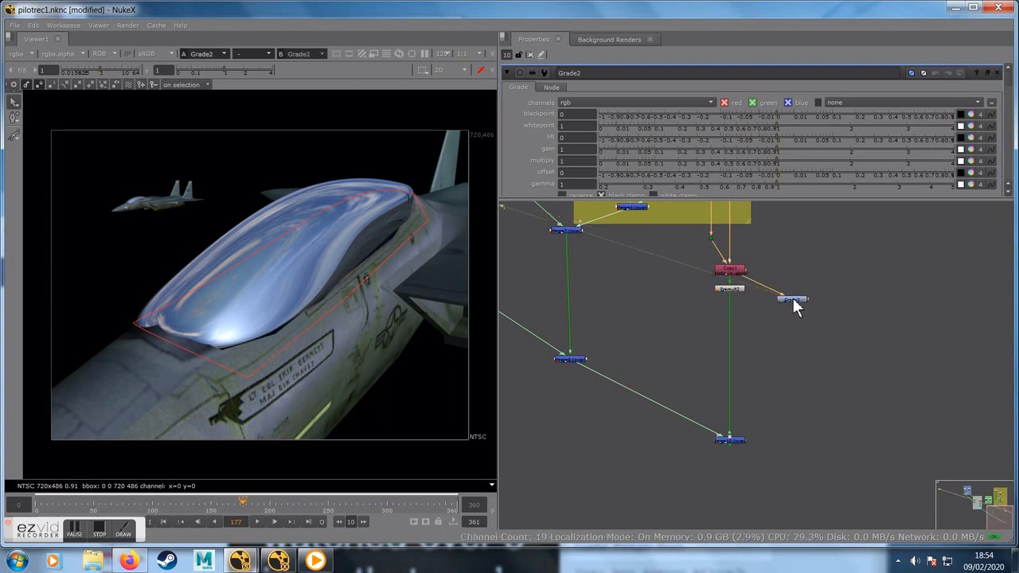
Step: Set the new Grade's blackpoint to 0.135, whitepoint to 2.98, gain to 2.47, multiply to 0.505, offset to 0.0004 and gamma to 1.39
{"action": "left_click_drag", "start_coordinate": [752, 160], "coordinate": [762, 179]}
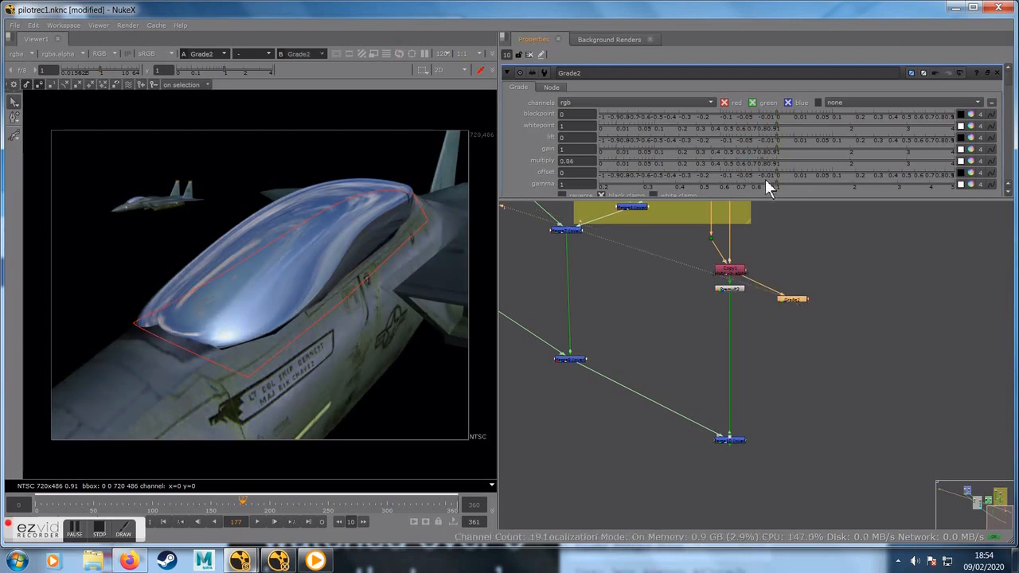
{"action": "left_click_drag", "start_coordinate": [784, 127], "coordinate": [913, 144]}
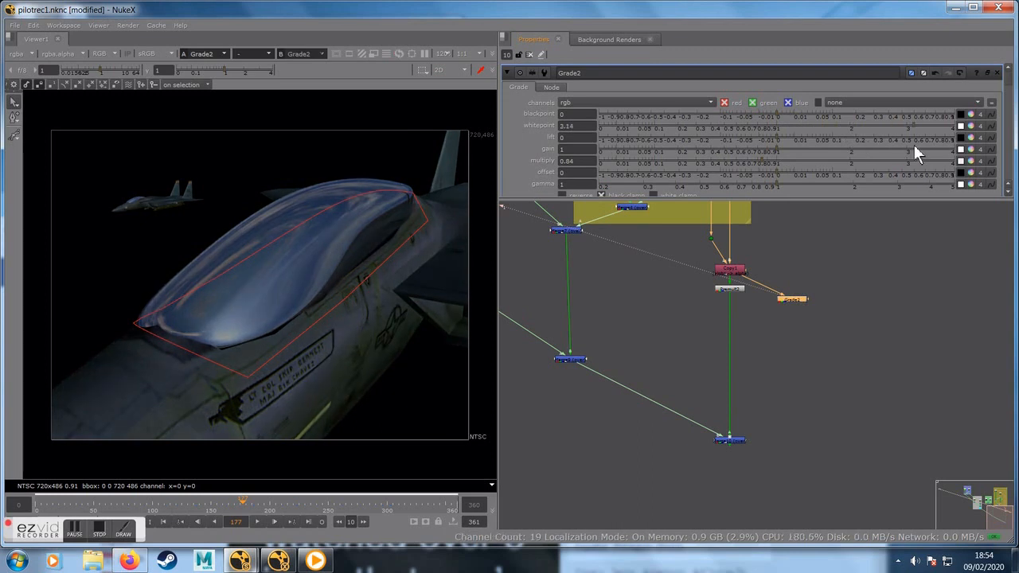
{"action": "left_click_drag", "start_coordinate": [752, 113], "coordinate": [842, 119]}
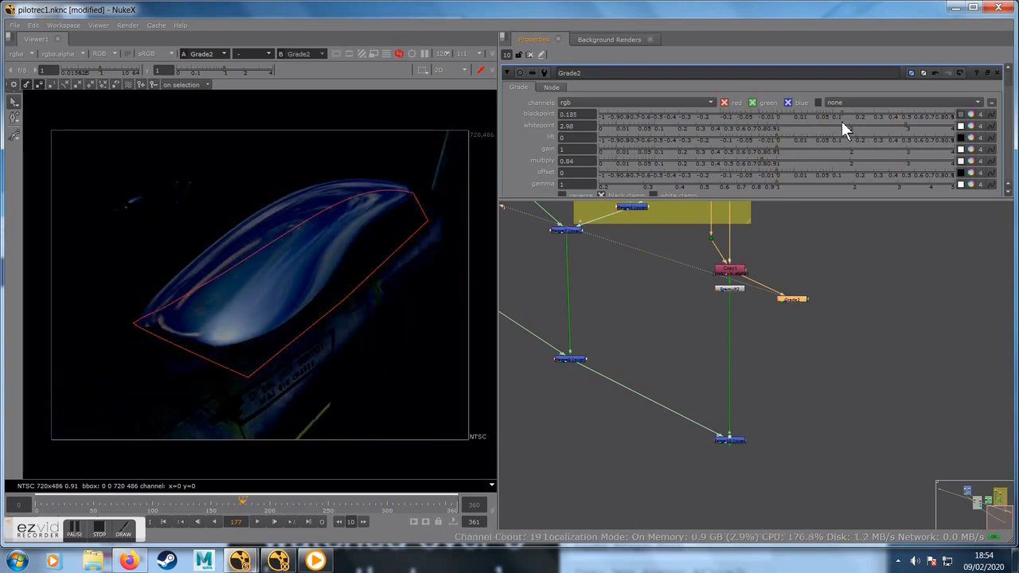
{"action": "left_click_drag", "start_coordinate": [776, 148], "coordinate": [878, 155]}
{"action": "left_click_drag", "start_coordinate": [764, 162], "coordinate": [727, 162]}
{"action": "left_click_drag", "start_coordinate": [772, 189], "coordinate": [811, 191]}
{"action": "mouse_move", "coordinate": [727, 161]}
{"action": "left_mouse_down"}
{"action": "mouse_move", "coordinate": [694, 164]}
{"action": "mouse_move", "coordinate": [727, 161]}
{"action": "left_mouse_up"}
{"action": "left_click", "coordinate": [777, 171]}
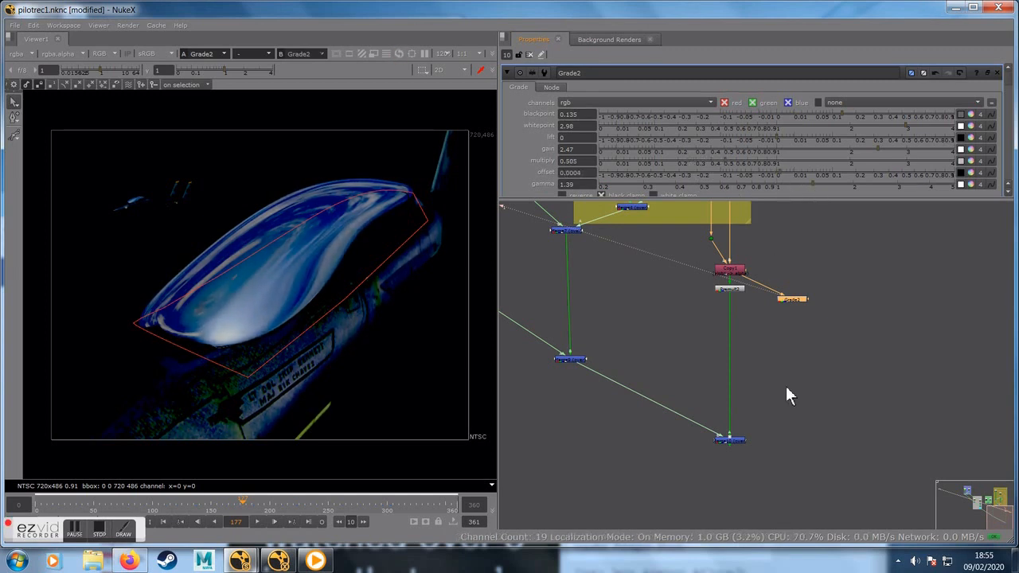
{"action": "scroll", "coordinate": [770, 154], "scroll_direction": "down", "scroll_amount": 3}
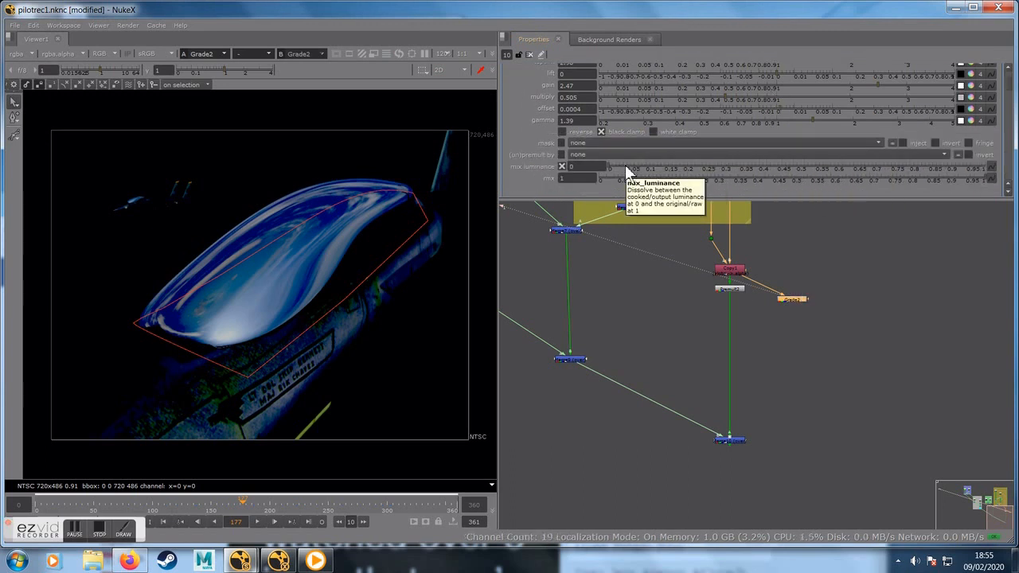
{"action": "left_click", "coordinate": [864, 169]}
{"action": "left_click_drag", "start_coordinate": [861, 187], "coordinate": [490, 152]}
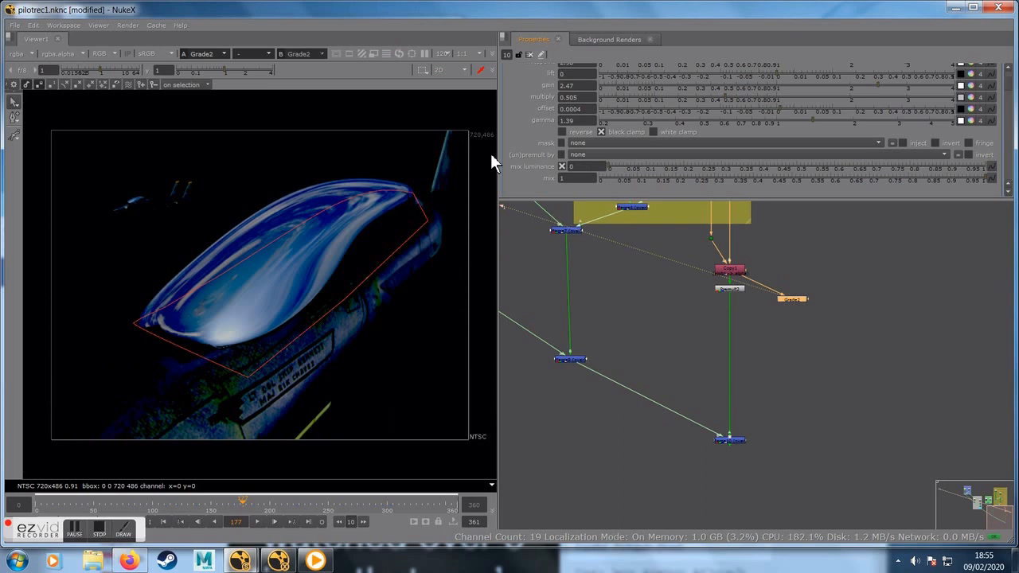
Step: Add a Saturation node below the new Grade and set its saturation to 0.365
{"action": "scroll", "coordinate": [866, 283], "scroll_direction": "up", "scroll_amount": 2}
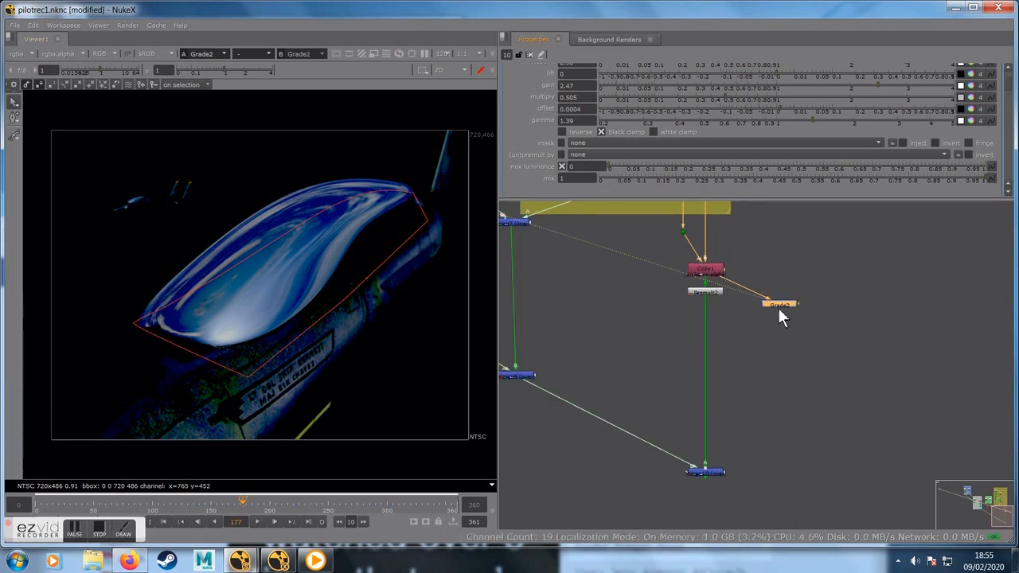
{"action": "key", "text": "Tab"}
{"action": "type", "text": "sat"}
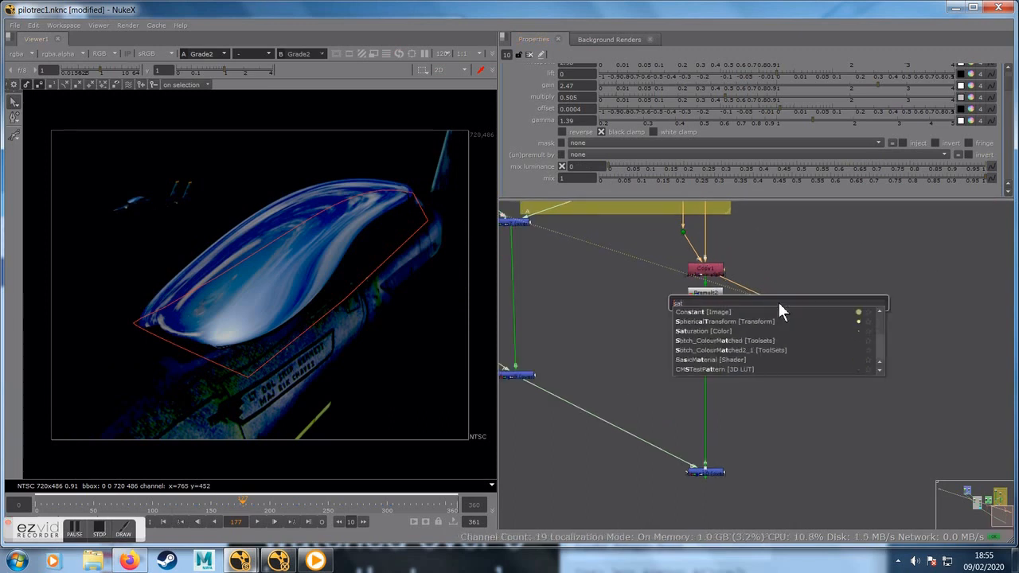
{"action": "left_click", "coordinate": [693, 330]}
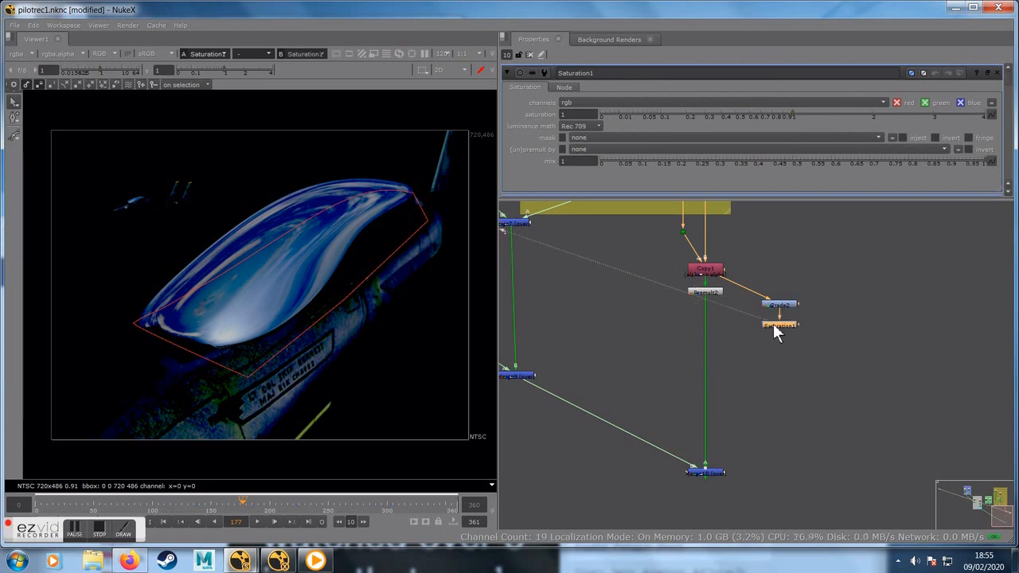
{"action": "left_click_drag", "start_coordinate": [745, 117], "coordinate": [715, 129]}
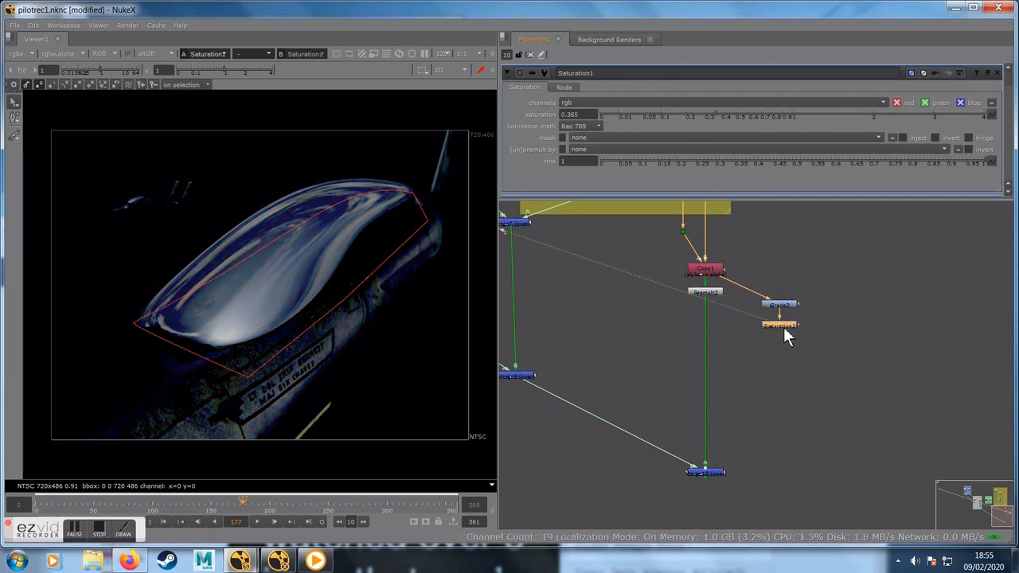
Step: Add a merge after the glass merge and connect the Saturation output to its A input
{"action": "left_click", "coordinate": [702, 472]}
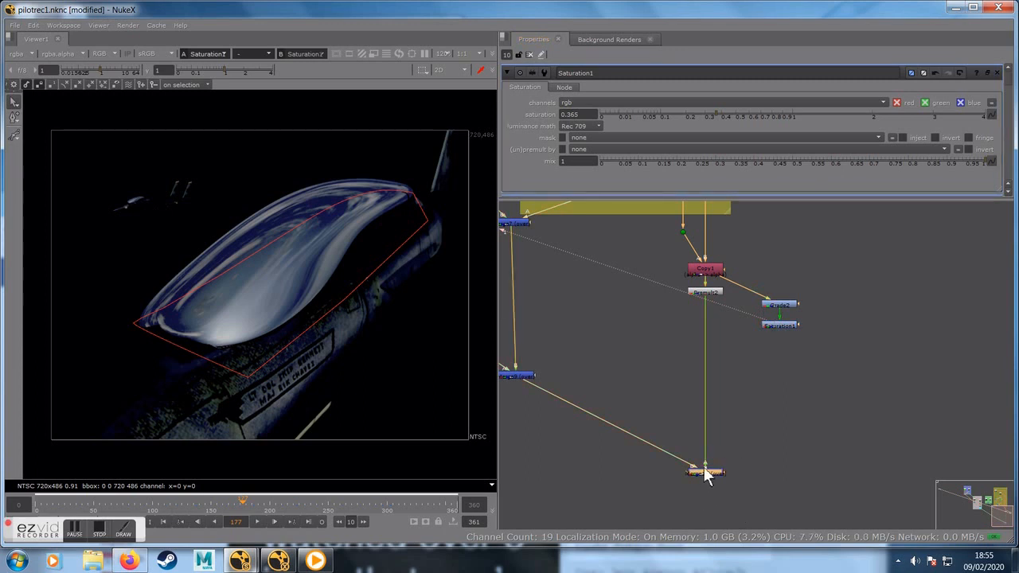
{"action": "key", "text": "m"}
{"action": "left_click_drag", "start_coordinate": [753, 498], "coordinate": [778, 325]}
Step: Insert a Premult between the Saturation node and the new merge
{"action": "left_click", "coordinate": [771, 326]}
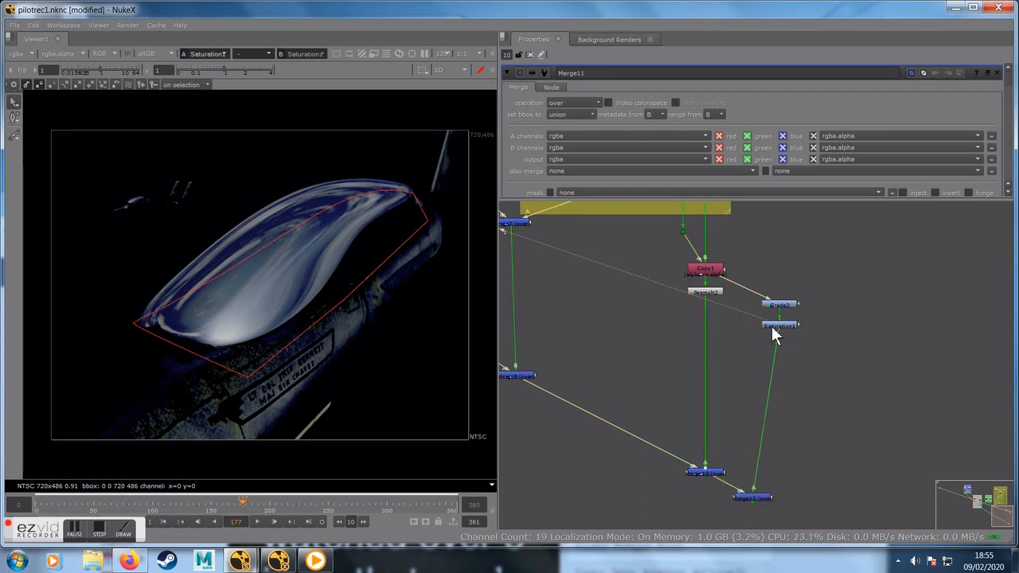
{"action": "key", "text": "Tab"}
{"action": "type", "text": "pre"}
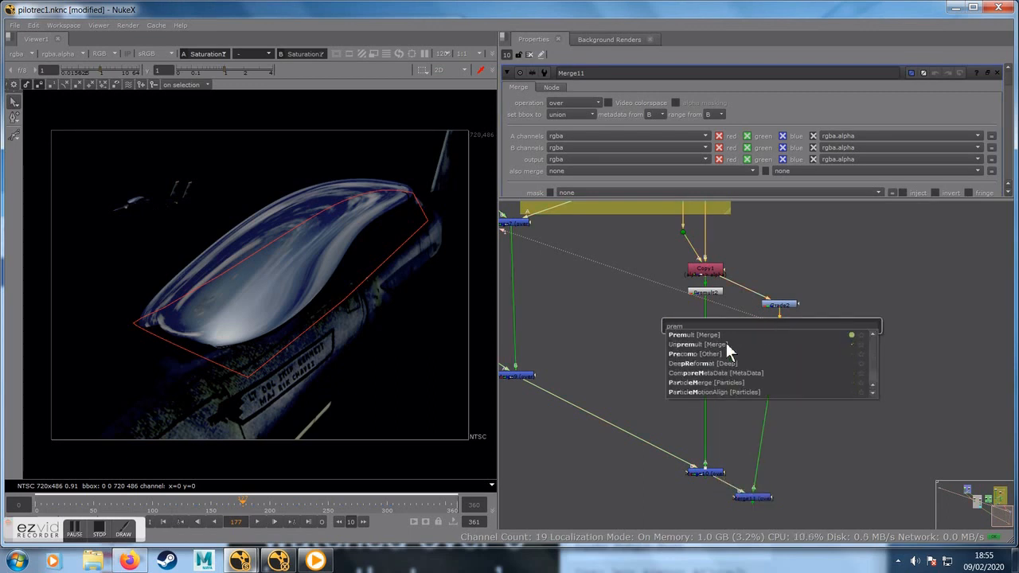
{"action": "left_click", "coordinate": [676, 335]}
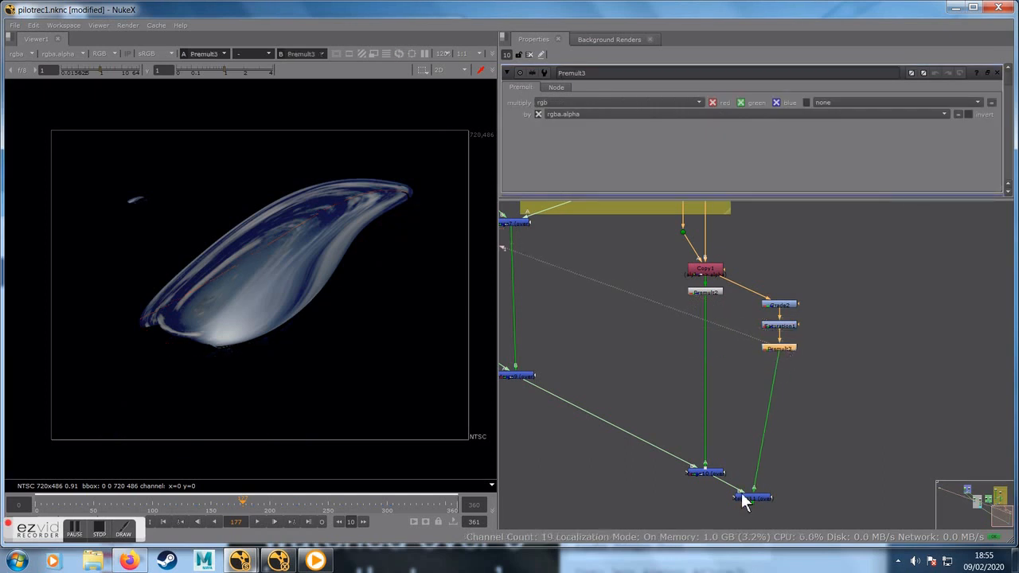
Step: Move the new merge directly below the reflection Premult, view it, and set its operation to plus
{"action": "left_click_drag", "start_coordinate": [742, 492], "coordinate": [783, 503]}
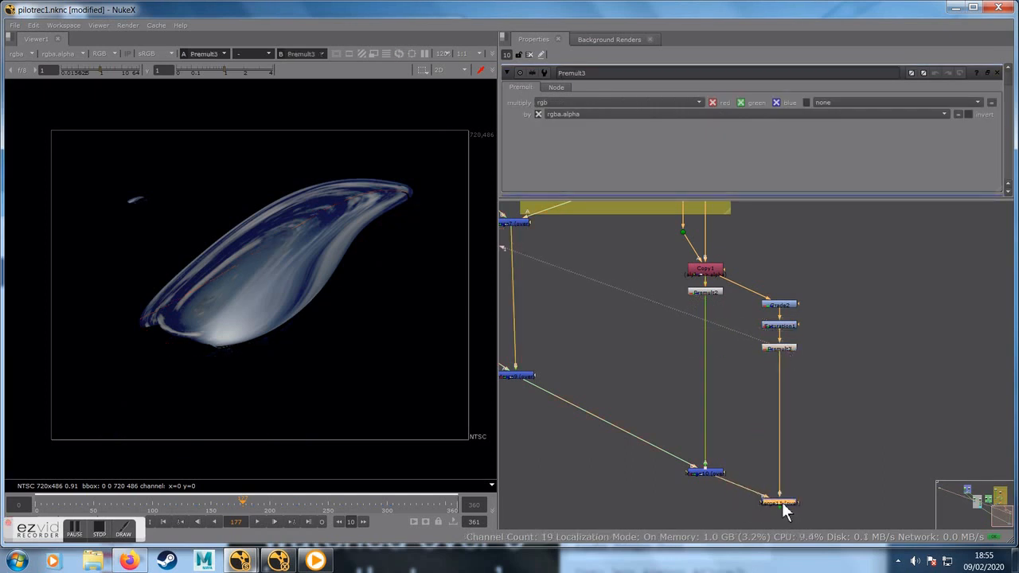
{"action": "key", "text": "1"}
{"action": "left_click", "coordinate": [611, 372]}
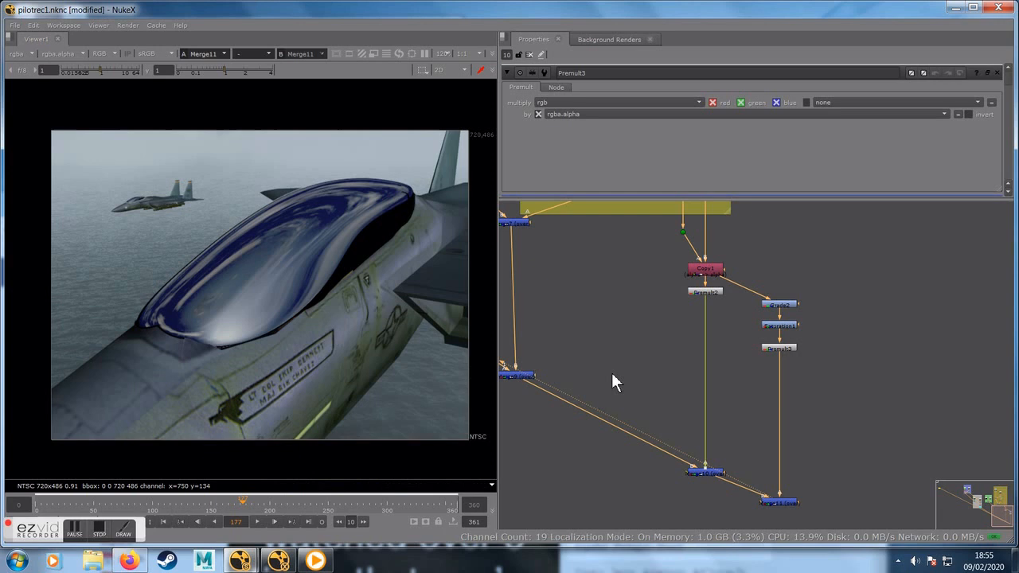
{"action": "double_click", "coordinate": [773, 503]}
{"action": "left_click", "coordinate": [560, 102]}
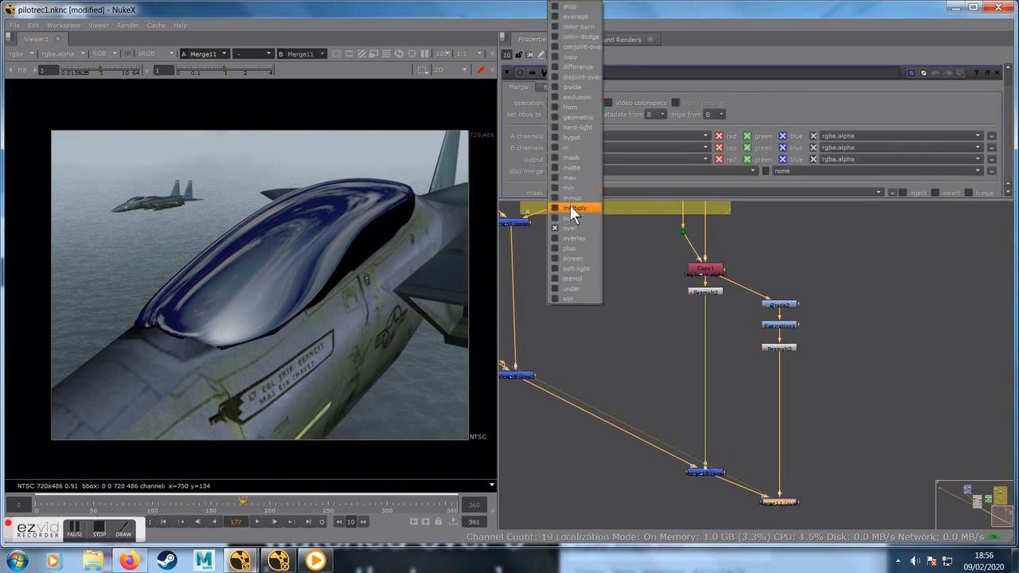
{"action": "left_click", "coordinate": [572, 246]}
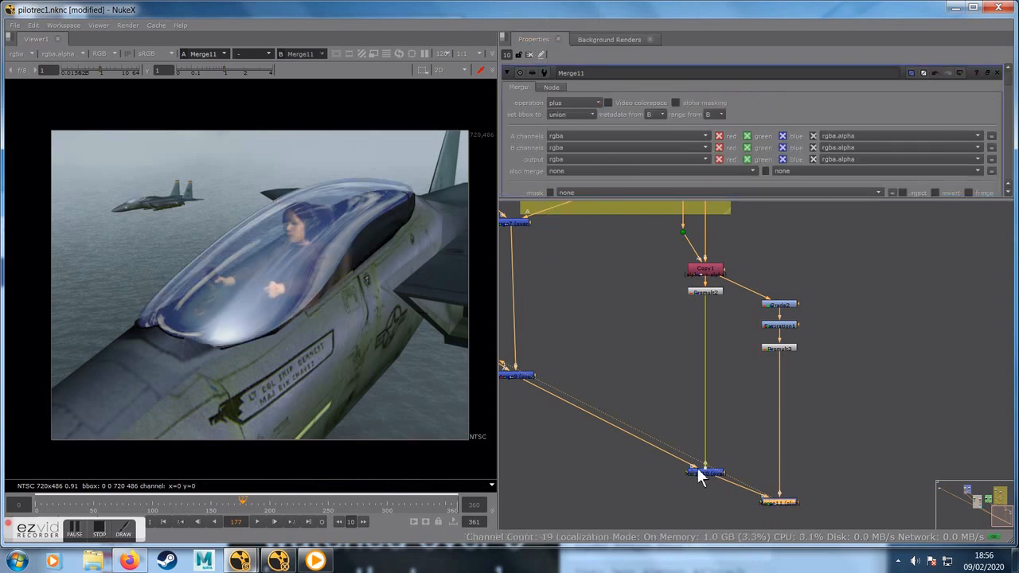
Step: Compare the composite at the glass merge with the result of the plus merge
{"action": "middle_click_drag", "start_coordinate": [834, 420], "coordinate": [834, 382]}
{"action": "left_click", "coordinate": [710, 435]}
{"action": "key", "text": "1"}
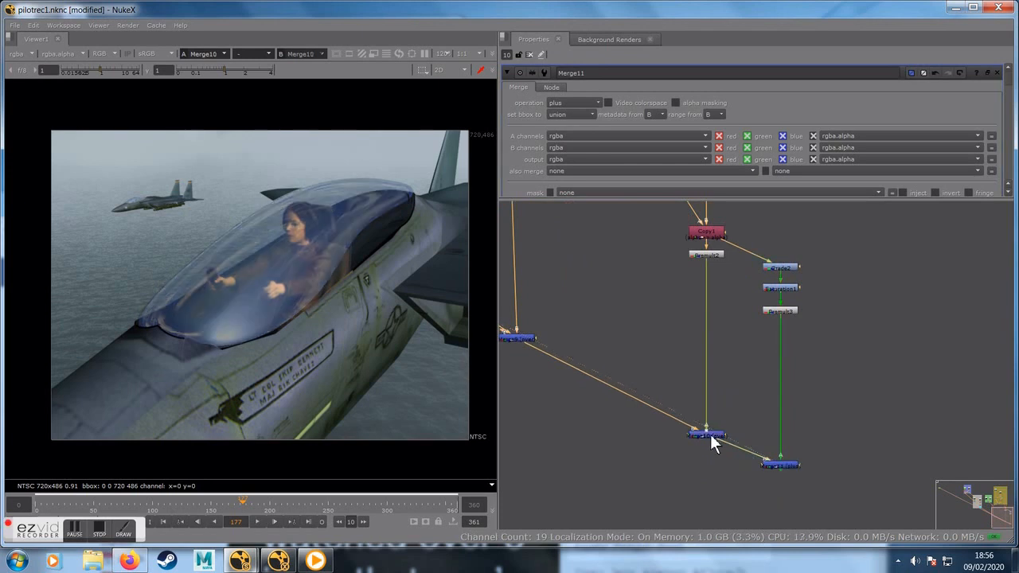
{"action": "left_click", "coordinate": [771, 464]}
{"action": "key", "text": "1"}
{"action": "left_click_drag", "start_coordinate": [771, 464], "coordinate": [774, 467]}
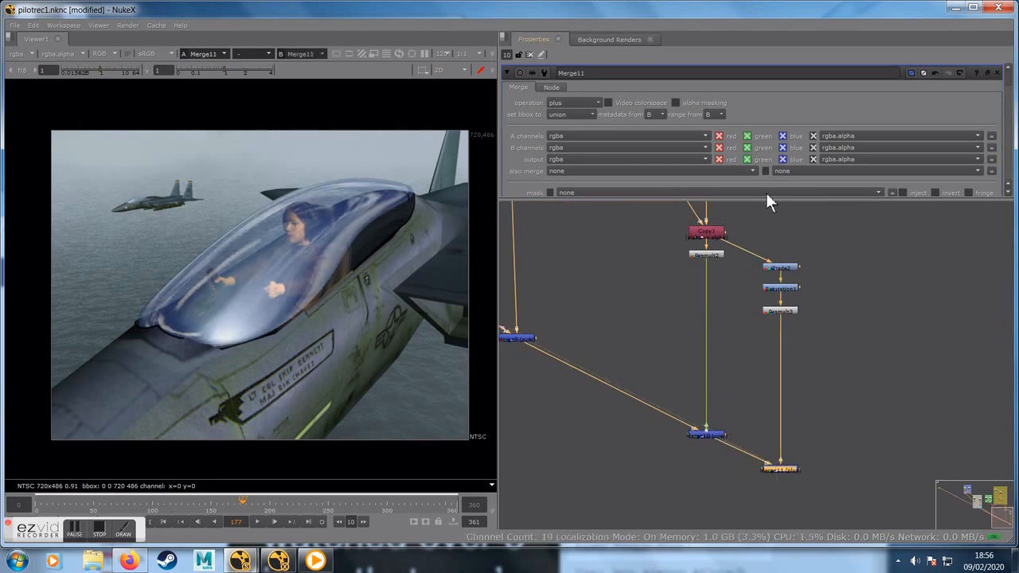
Step: Lower the plus merge's mix to 0.684 and check the canopy reflections at other frames of the shot
{"action": "scroll", "coordinate": [765, 192], "scroll_direction": "down", "scroll_amount": 2}
{"action": "left_click_drag", "start_coordinate": [978, 144], "coordinate": [855, 134]}
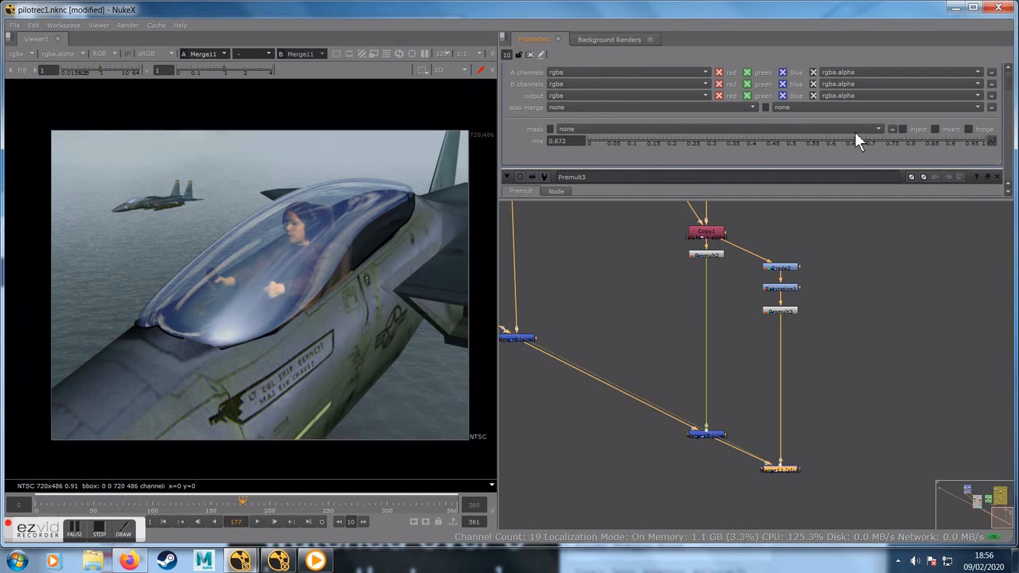
{"action": "left_click_drag", "start_coordinate": [222, 506], "coordinate": [192, 506]}
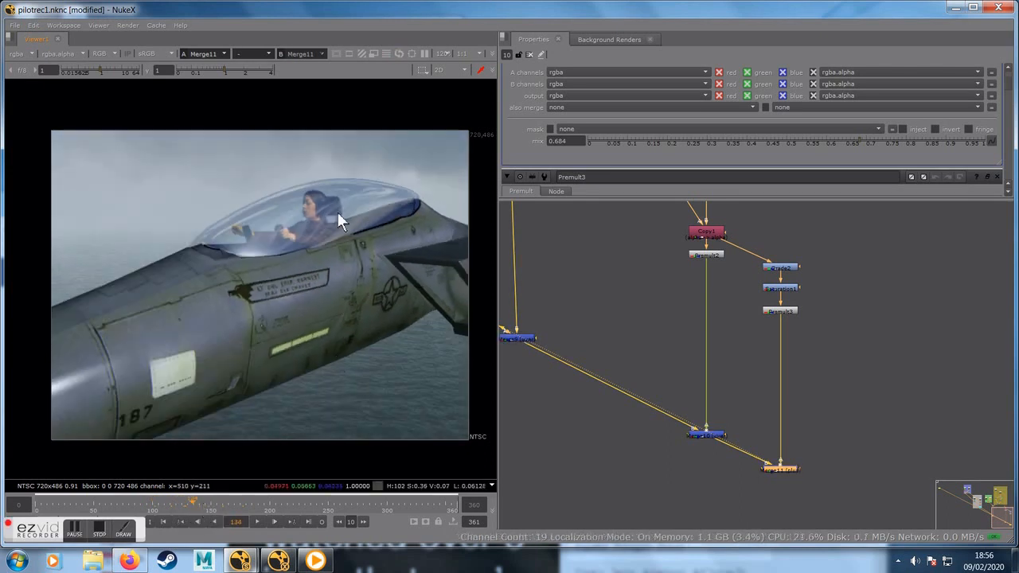
{"action": "left_click_drag", "start_coordinate": [327, 506], "coordinate": [112, 501]}
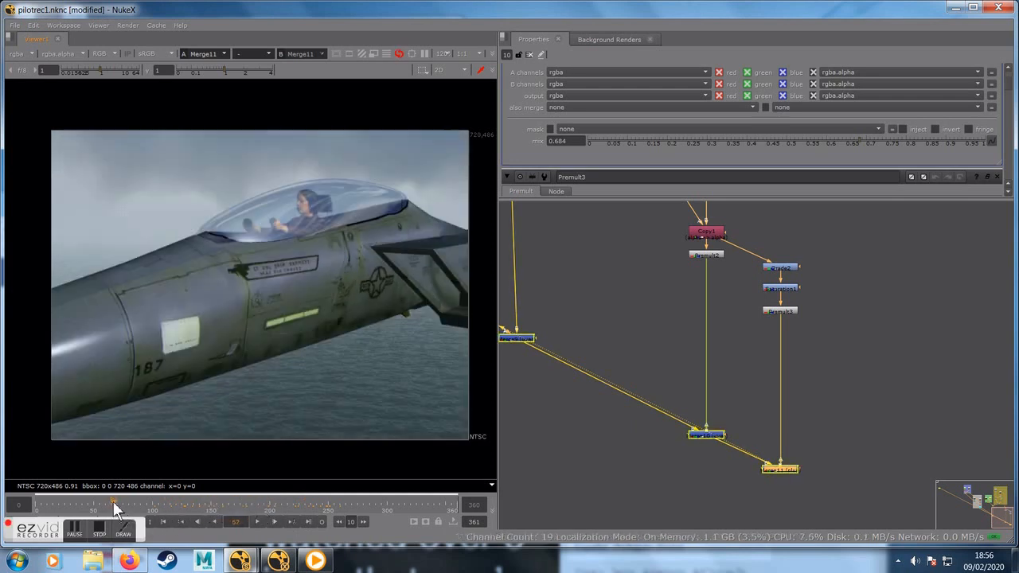
Step: Create a backdrop around the Copy, Grade, Saturation and both Premult nodes of the canopy and label it GLASS
{"action": "middle_click_drag", "start_coordinate": [654, 373], "coordinate": [783, 434]}
{"action": "scroll", "coordinate": [694, 386], "scroll_direction": "down", "scroll_amount": 4}
{"action": "scroll", "coordinate": [783, 433], "scroll_direction": "down", "scroll_amount": 3}
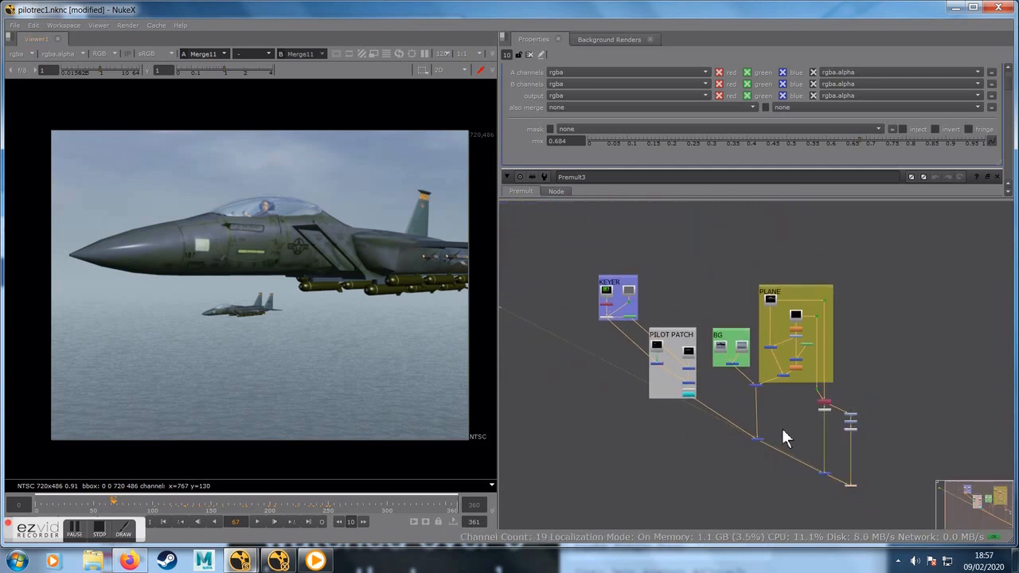
{"action": "scroll", "coordinate": [784, 438], "scroll_direction": "up", "scroll_amount": 5}
{"action": "scroll", "coordinate": [785, 436], "scroll_direction": "up", "scroll_amount": 1}
{"action": "left_click_drag", "start_coordinate": [698, 359], "coordinate": [848, 468]}
{"action": "right_click", "coordinate": [831, 444]}
{"action": "left_click", "coordinate": [837, 437]}
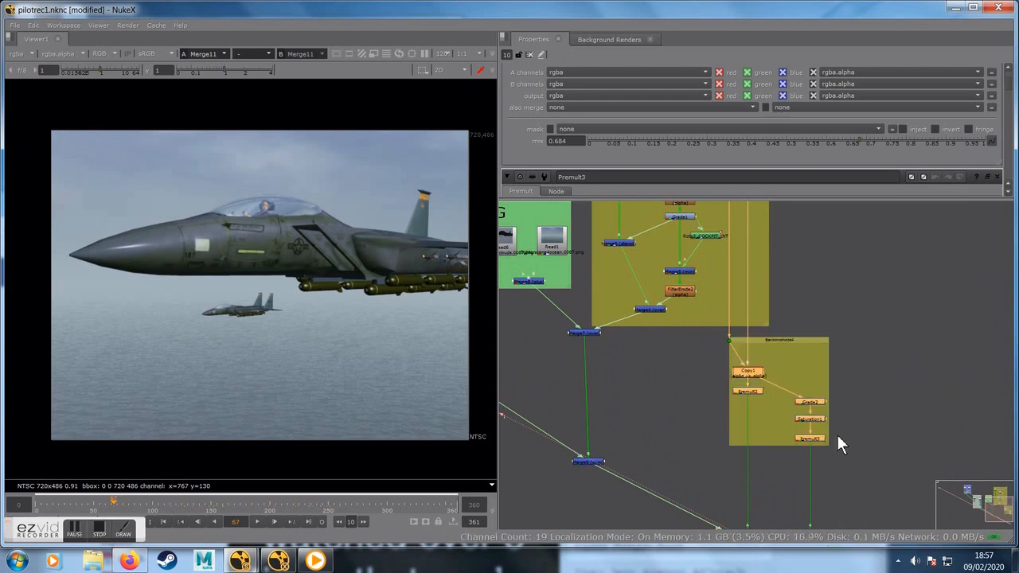
{"action": "double_click", "coordinate": [791, 340]}
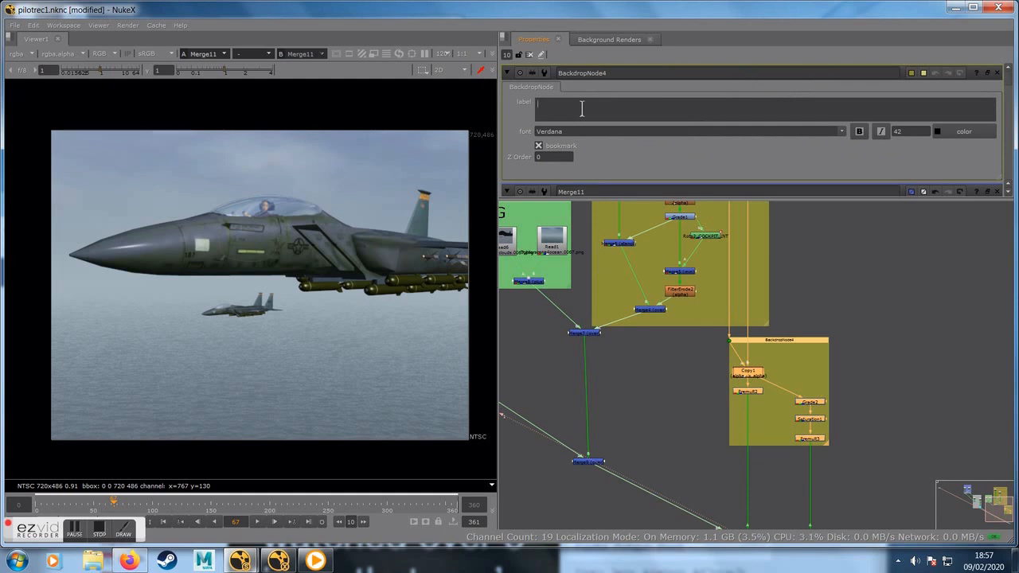
{"action": "type", "text": "GLASS"}
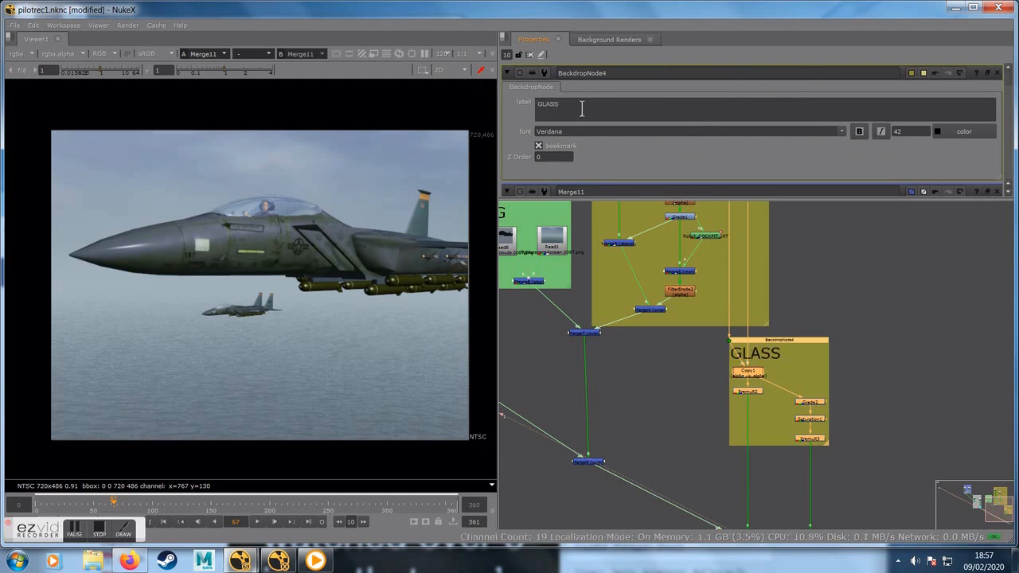
Step: Change the GLASS backdrop's tile colour to a muted teal blue
{"action": "left_click", "coordinate": [923, 73]}
{"action": "left_click_drag", "start_coordinate": [693, 452], "coordinate": [678, 465]}
{"action": "left_click", "coordinate": [663, 323]}
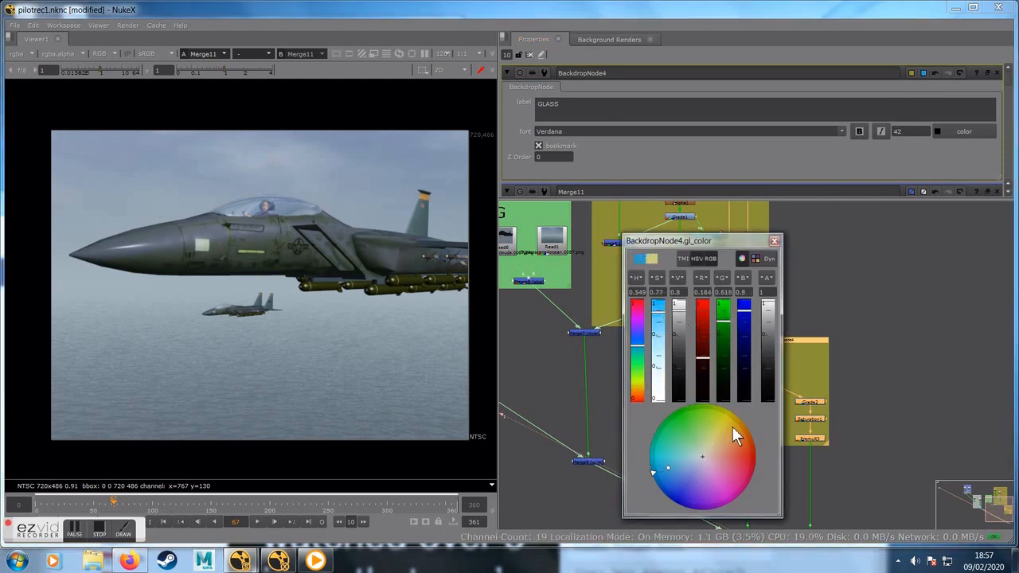
{"action": "left_click", "coordinate": [911, 73]}
{"action": "left_click_drag", "start_coordinate": [675, 466], "coordinate": [678, 459]}
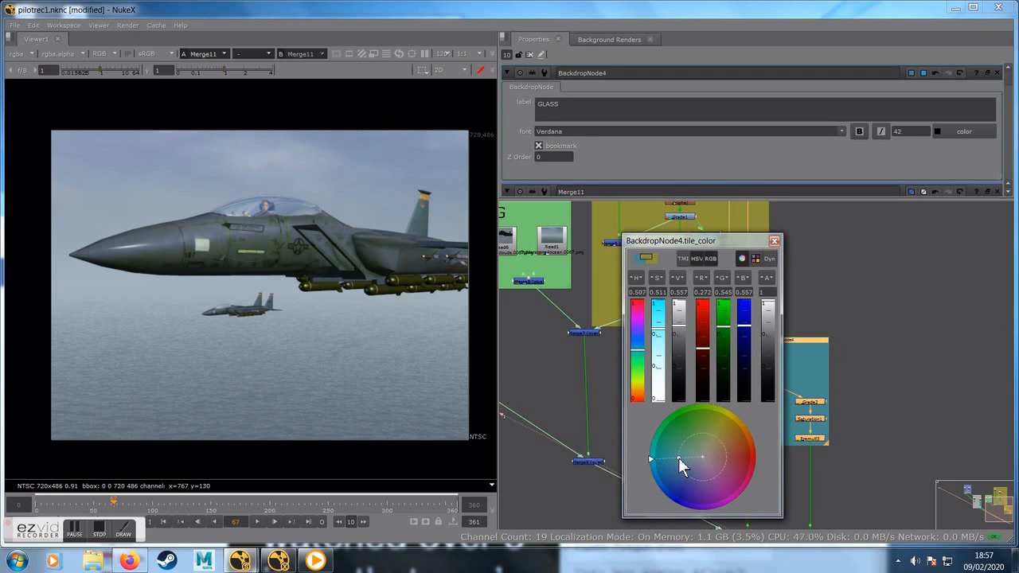
{"action": "left_click", "coordinate": [775, 240]}
Step: Look over the colour-coded backdrops of the whole node graph and widen the viewer pane
{"action": "middle_click_drag", "start_coordinate": [645, 448], "coordinate": [737, 456]}
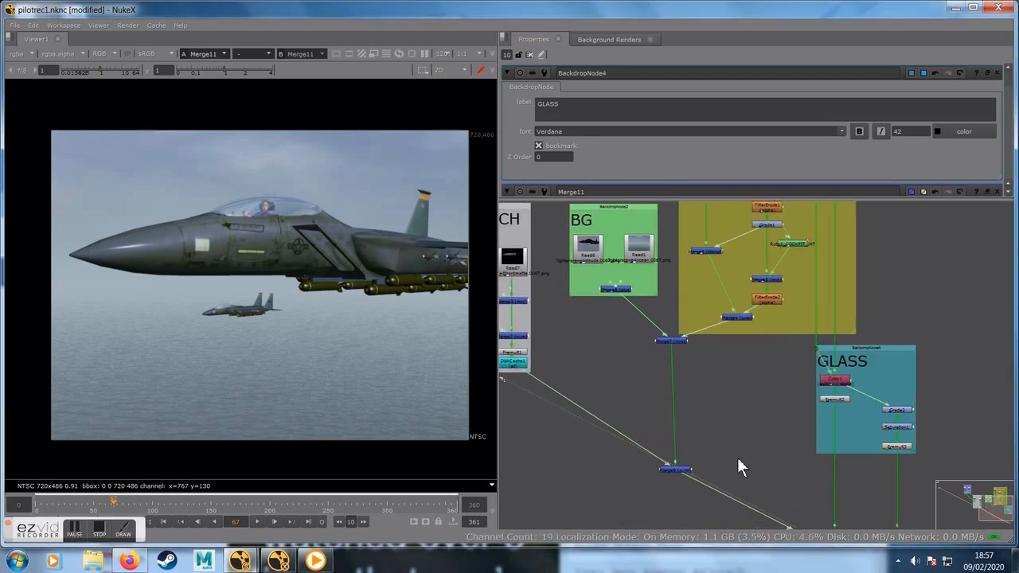
{"action": "scroll", "coordinate": [744, 451], "scroll_direction": "down", "scroll_amount": 1}
{"action": "scroll", "coordinate": [749, 442], "scroll_direction": "down", "scroll_amount": 3}
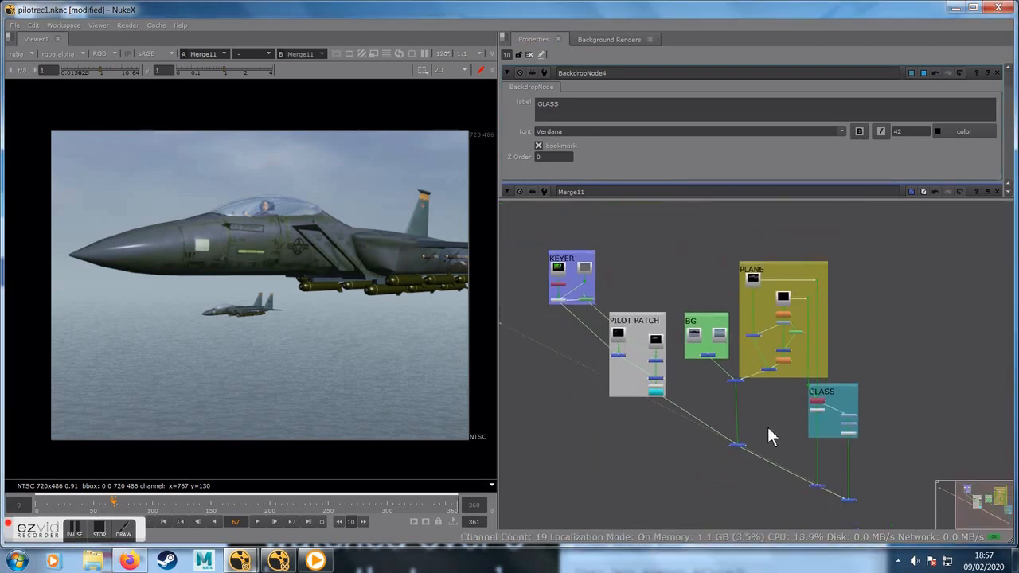
{"action": "scroll", "coordinate": [829, 494], "scroll_direction": "up", "scroll_amount": 3}
{"action": "scroll", "coordinate": [788, 434], "scroll_direction": "down", "scroll_amount": 4}
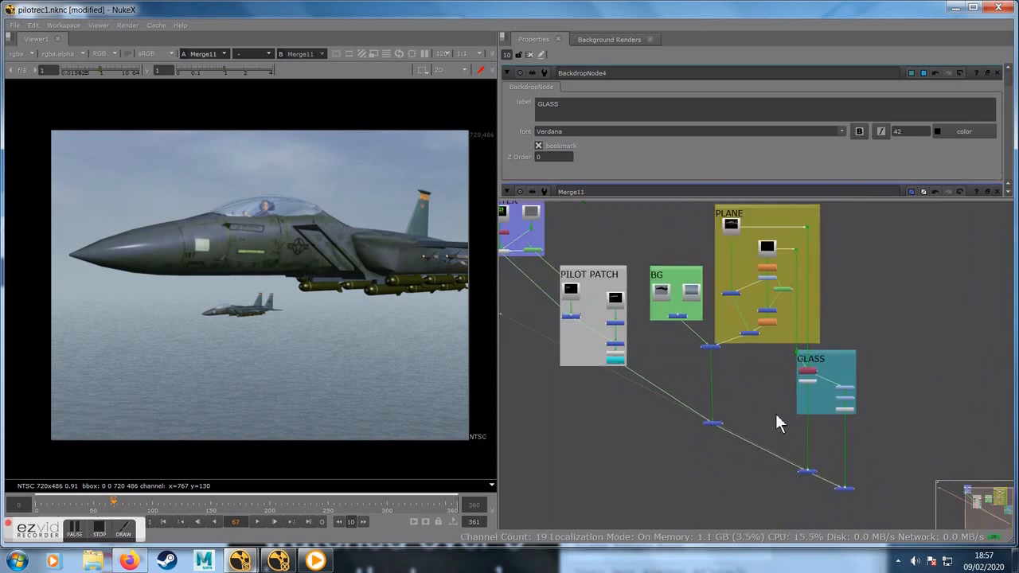
{"action": "left_click_drag", "start_coordinate": [496, 347], "coordinate": [685, 381]}
Step: Inspect the canopy reflections over the pilot up close at several frames, including frames 87 and 78
{"action": "left_click", "coordinate": [88, 503]}
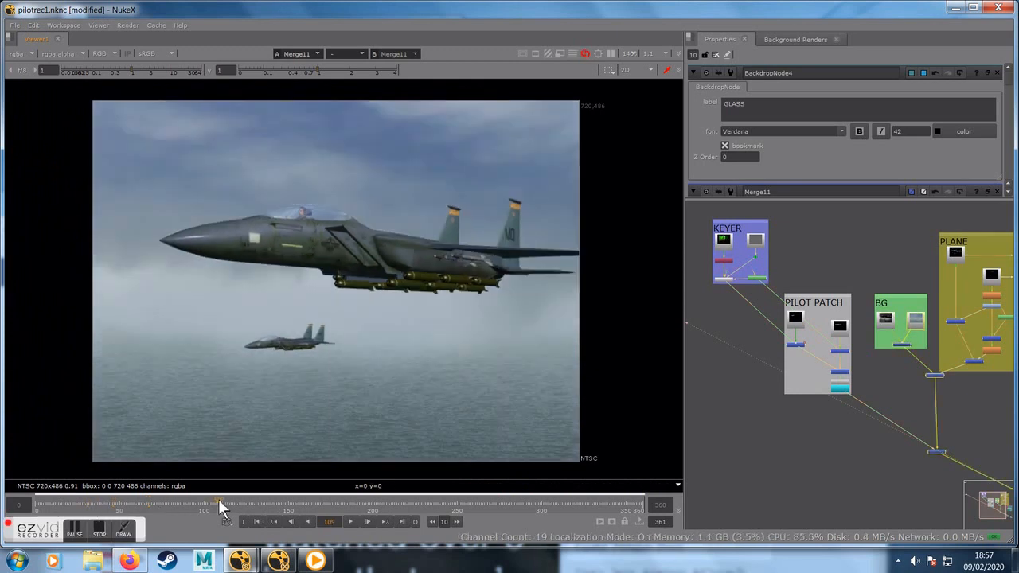
{"action": "left_click", "coordinate": [182, 497]}
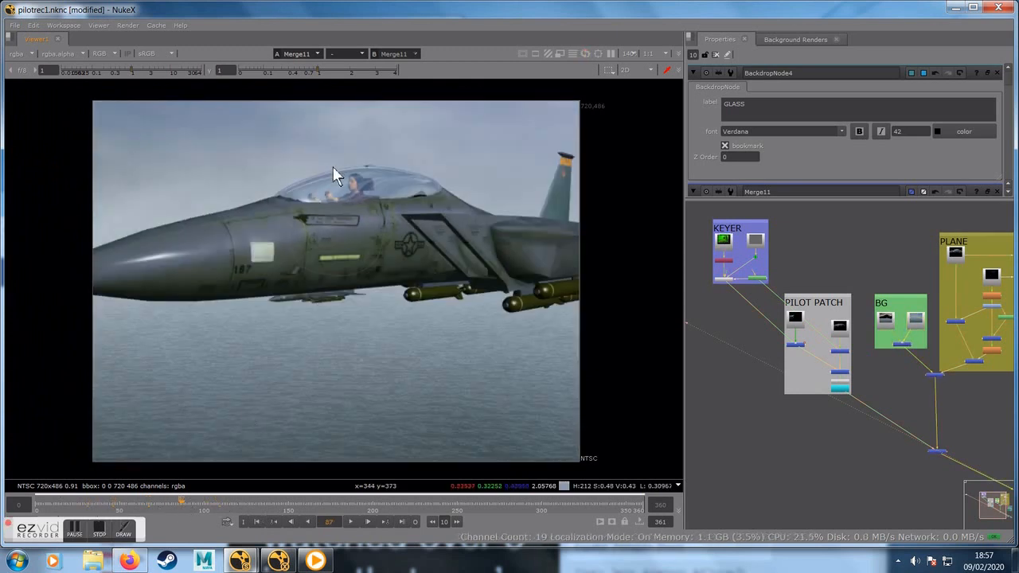
{"action": "scroll", "coordinate": [329, 169], "scroll_direction": "up", "scroll_amount": 4}
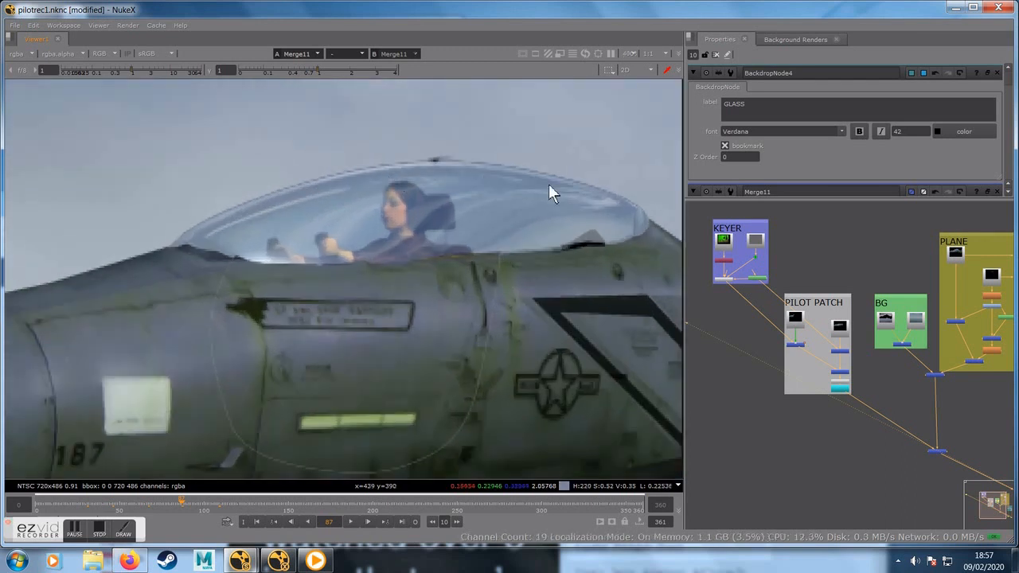
{"action": "scroll", "coordinate": [323, 173], "scroll_direction": "up", "scroll_amount": 2}
{"action": "scroll", "coordinate": [323, 166], "scroll_direction": "up", "scroll_amount": 2}
{"action": "middle_click_drag", "start_coordinate": [378, 210], "coordinate": [265, 254]}
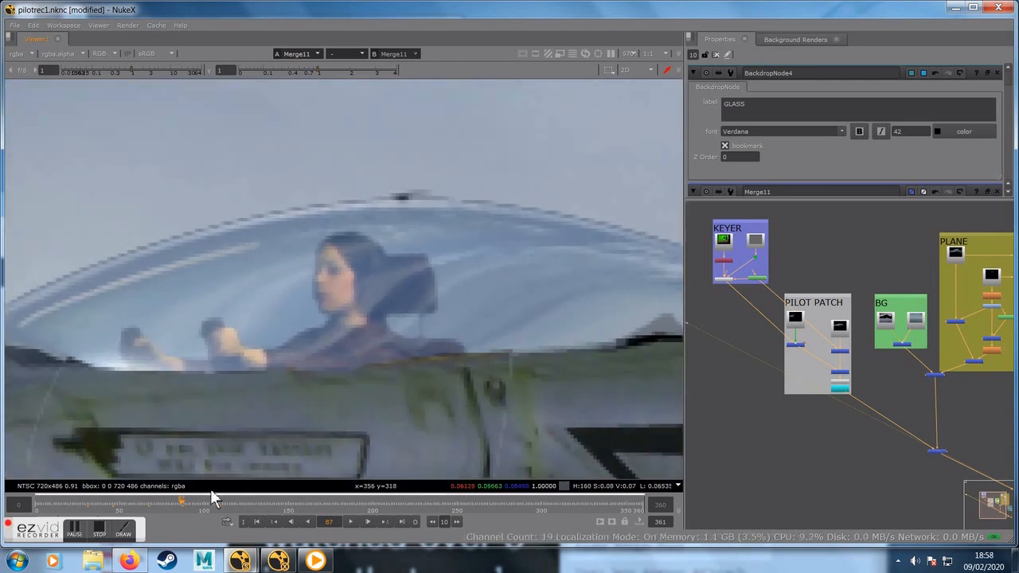
{"action": "left_click", "coordinate": [166, 500]}
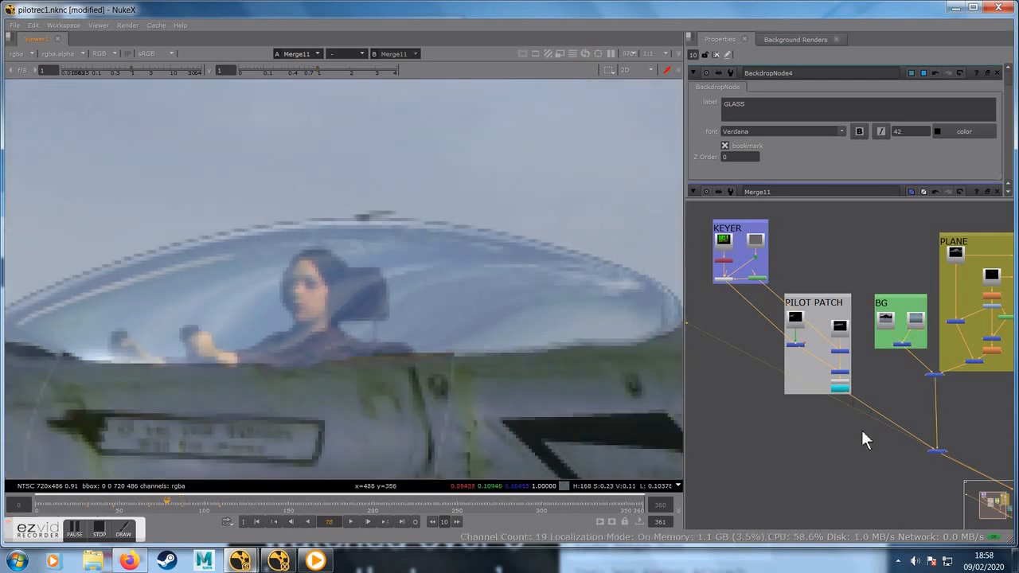
Step: Extend the GLASS backdrop downward and move the Premult below the Saturation node further down to make room
{"action": "scroll", "coordinate": [857, 443], "scroll_direction": "down", "scroll_amount": 2}
{"action": "middle_click_drag", "start_coordinate": [857, 443], "coordinate": [733, 437]}
{"action": "scroll", "coordinate": [856, 400], "scroll_direction": "up", "scroll_amount": 4}
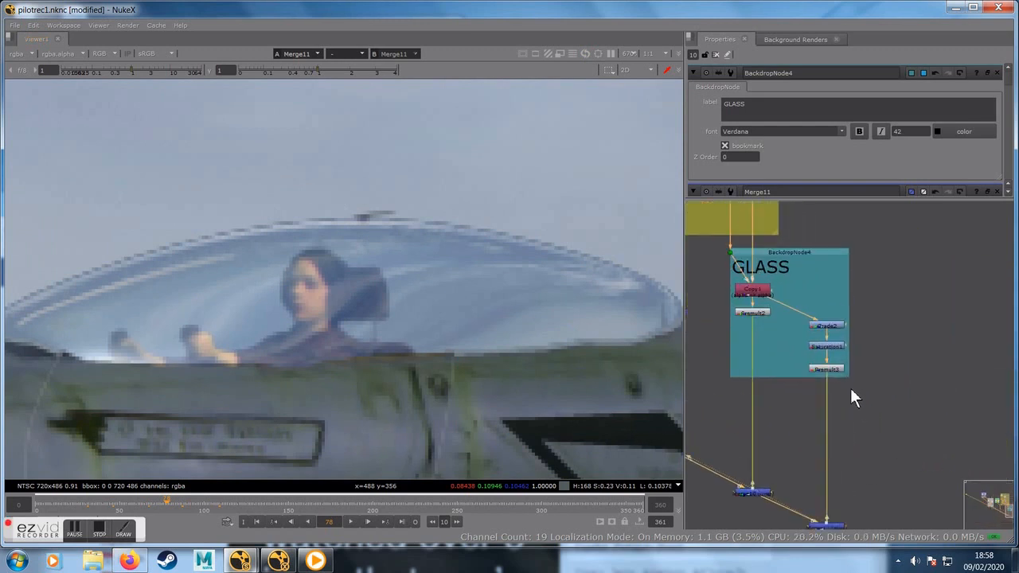
{"action": "scroll", "coordinate": [874, 390], "scroll_direction": "down", "scroll_amount": 1}
{"action": "left_click_drag", "start_coordinate": [873, 381], "coordinate": [902, 444]}
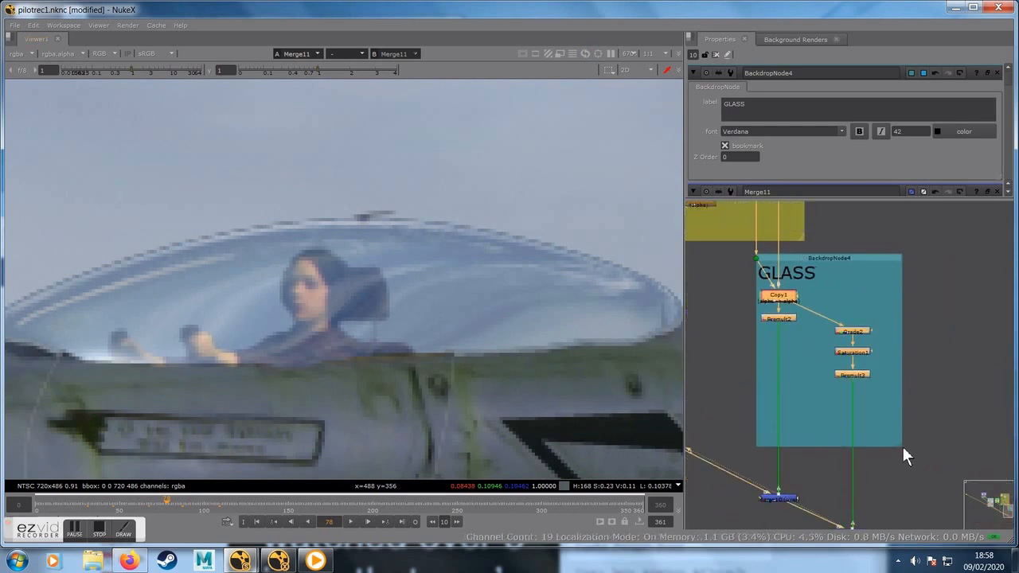
{"action": "left_click_drag", "start_coordinate": [854, 377], "coordinate": [858, 410]}
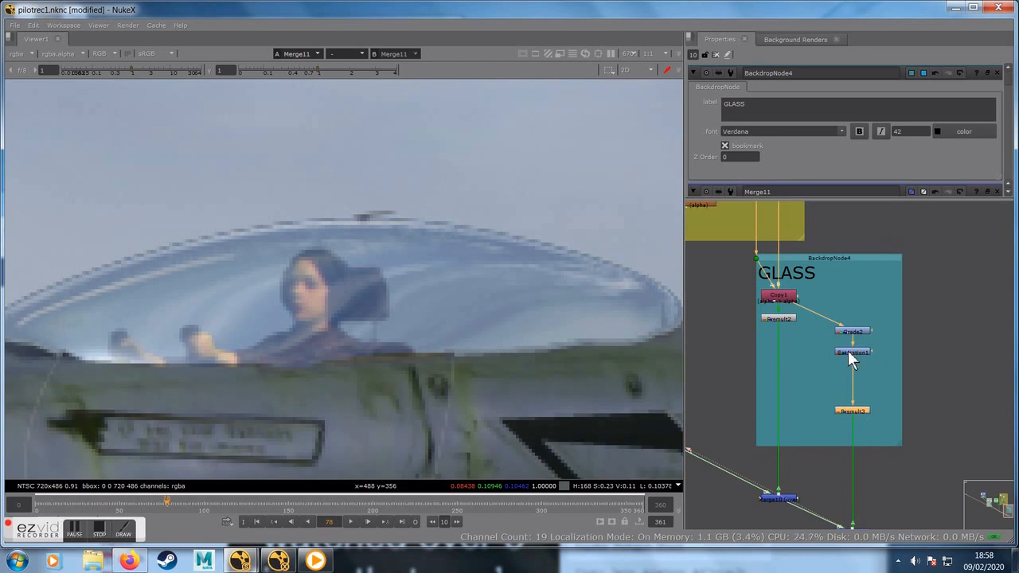
{"action": "left_click", "coordinate": [779, 319]}
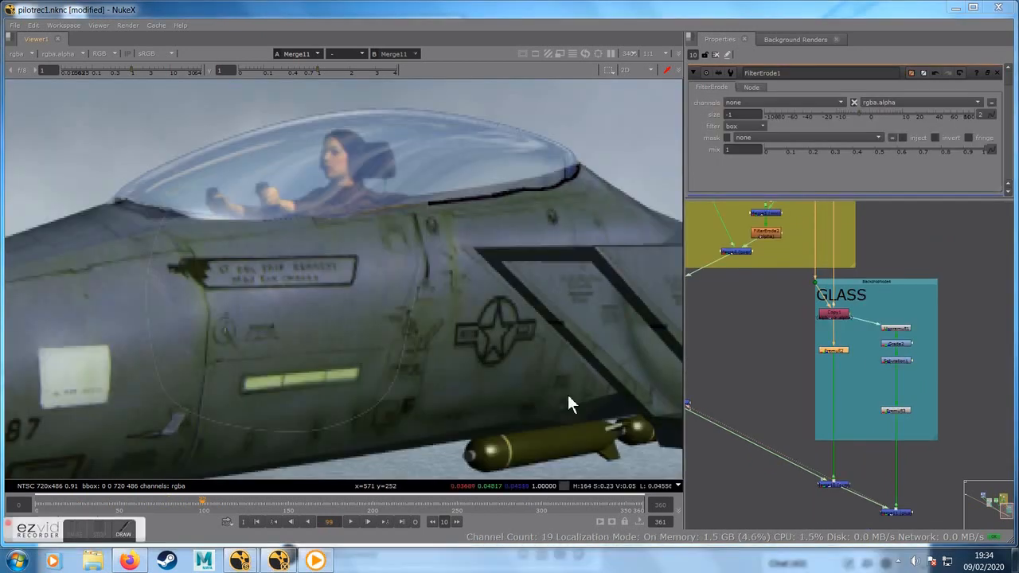
Step: Examine the canopy edge and the GLASS nodes, and view the composite at the glass merge
{"action": "scroll", "coordinate": [356, 399], "scroll_direction": "up", "scroll_amount": 3}
{"action": "scroll", "coordinate": [359, 395], "scroll_direction": "down", "scroll_amount": 3}
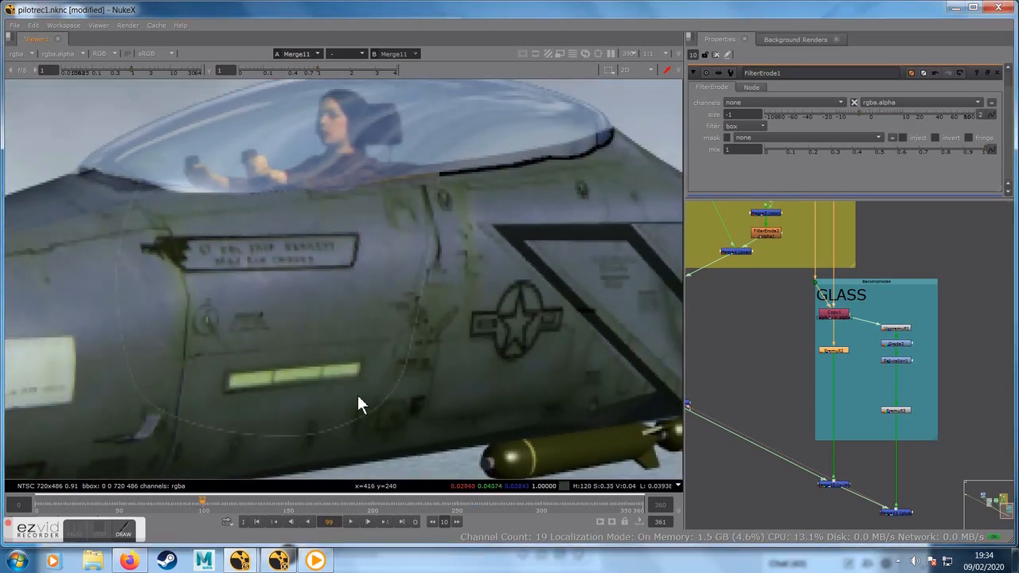
{"action": "scroll", "coordinate": [370, 322], "scroll_direction": "up", "scroll_amount": 3}
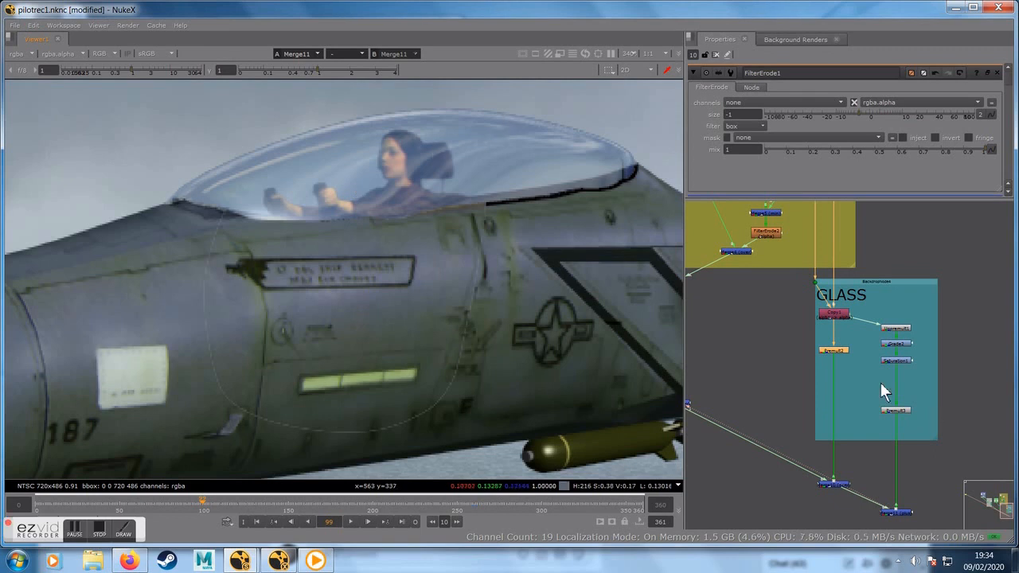
{"action": "scroll", "coordinate": [849, 385], "scroll_direction": "up", "scroll_amount": 3}
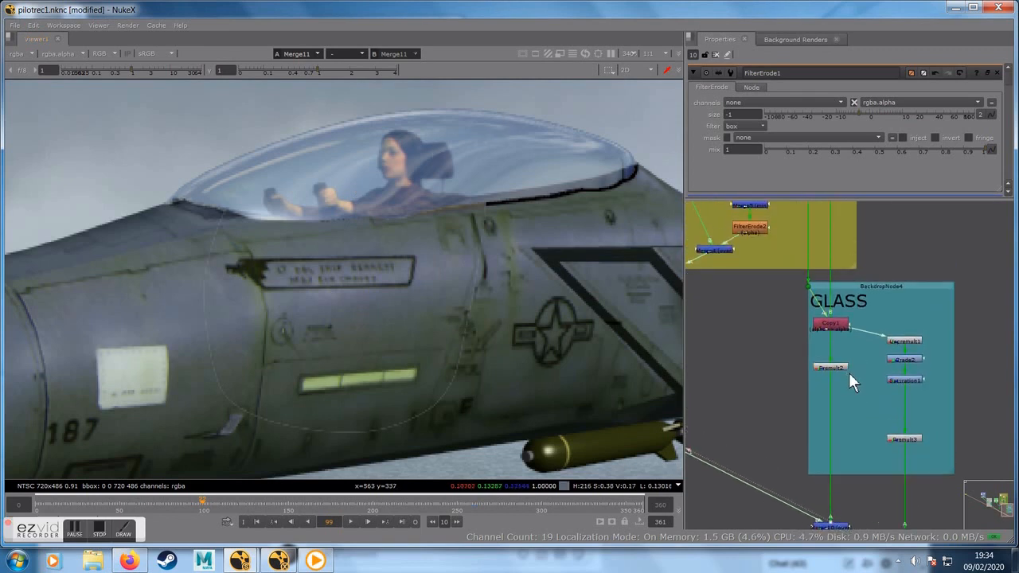
{"action": "scroll", "coordinate": [866, 337], "scroll_direction": "up", "scroll_amount": 1}
{"action": "scroll", "coordinate": [832, 362], "scroll_direction": "up", "scroll_amount": 1}
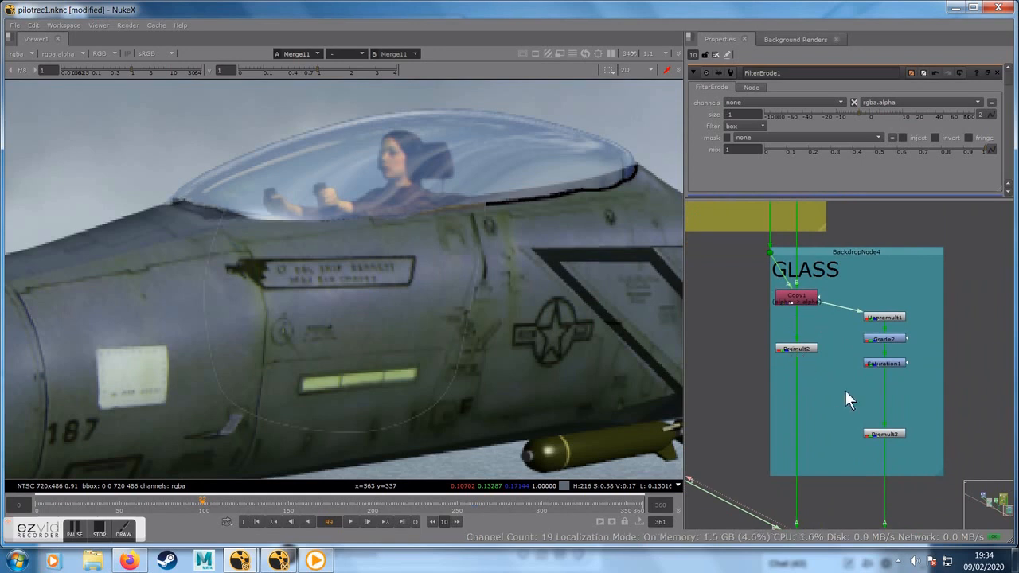
{"action": "scroll", "coordinate": [845, 390], "scroll_direction": "down", "scroll_amount": 2}
{"action": "left_click", "coordinate": [805, 494]}
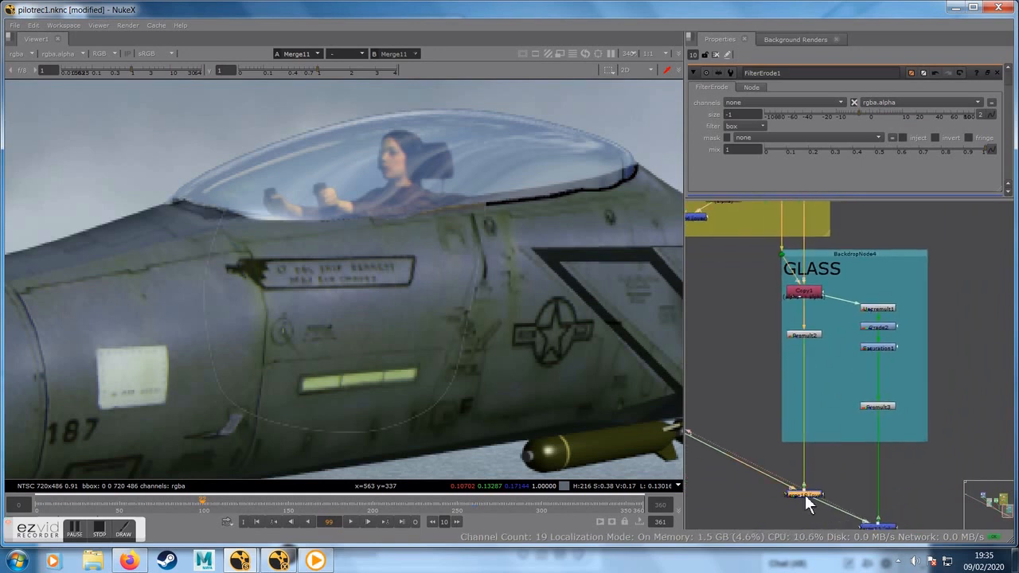
{"action": "key", "text": "1"}
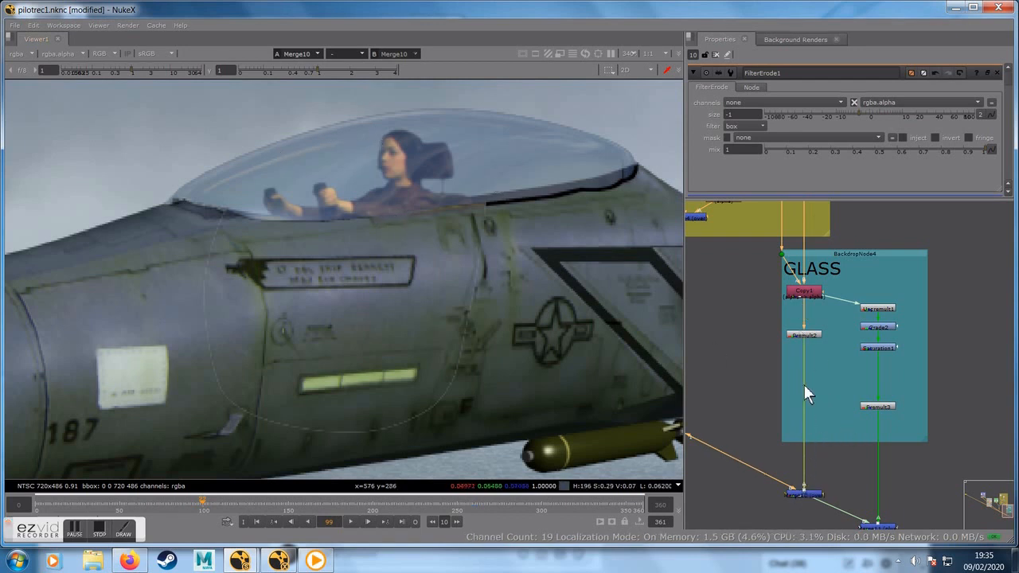
Step: Move the Premult under the Copy node down and insert an Erode (filter) node between them, directly above the Premult
{"action": "left_click", "coordinate": [804, 336]}
{"action": "scroll", "coordinate": [801, 345], "scroll_direction": "up", "scroll_amount": 2}
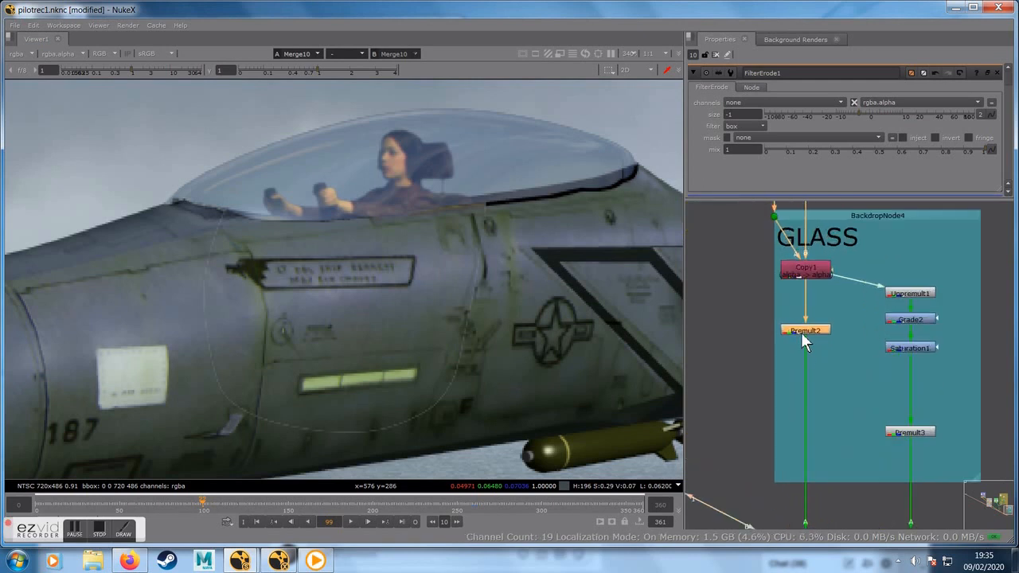
{"action": "left_click_drag", "start_coordinate": [802, 366], "coordinate": [802, 370]}
{"action": "left_click", "coordinate": [797, 279]}
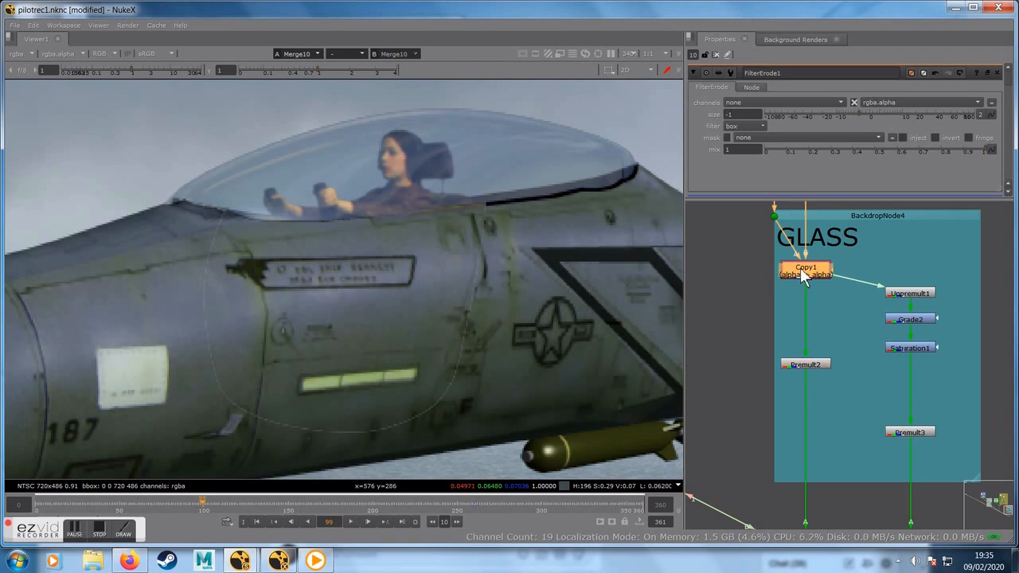
{"action": "key", "text": "Tab"}
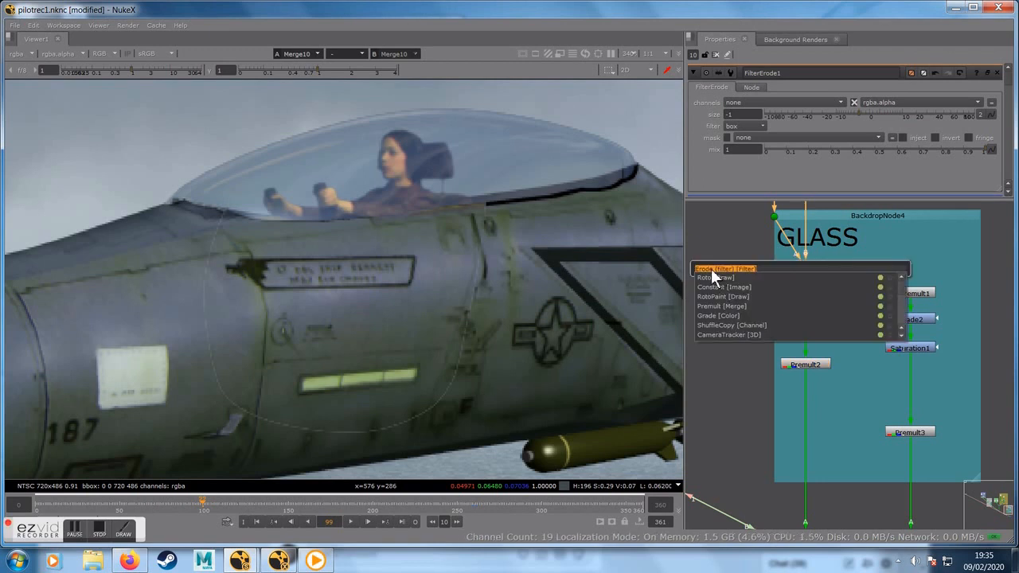
{"action": "type", "text": "ero"}
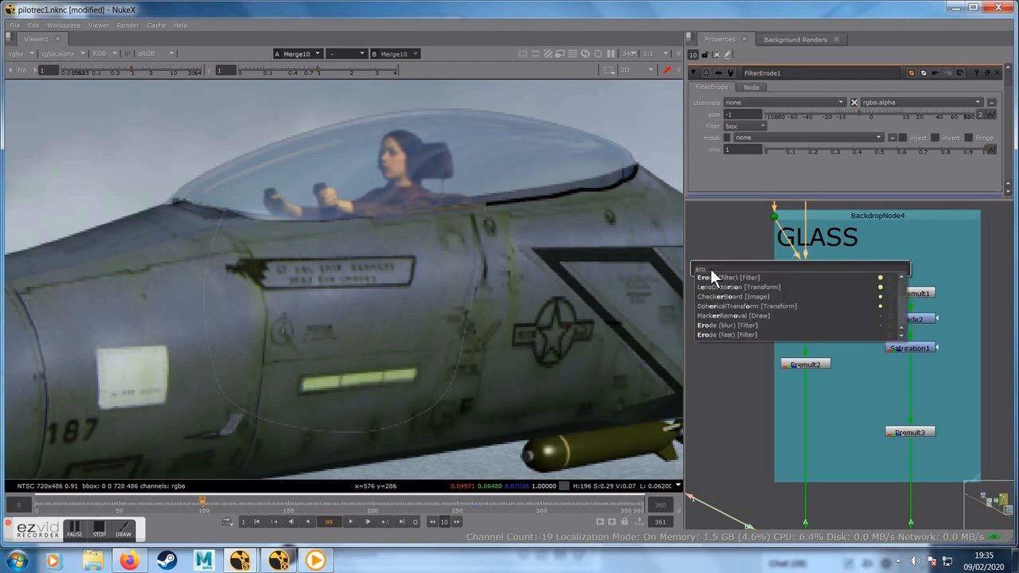
{"action": "key", "text": "Return"}
{"action": "left_click_drag", "start_coordinate": [799, 297], "coordinate": [796, 332]}
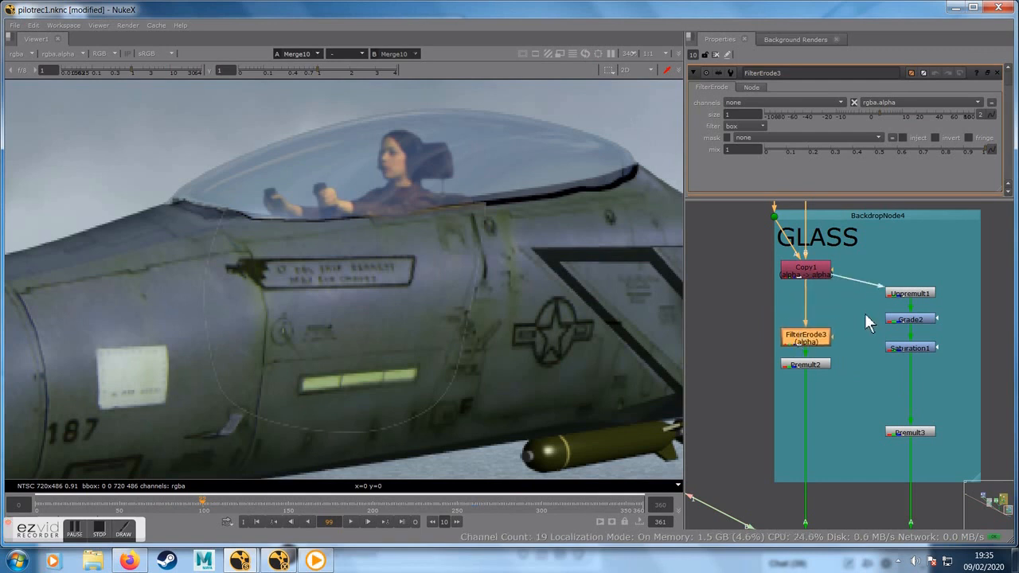
Step: Move the Unpremult, Grade and Saturation nodes down together to sit just above their Premult
{"action": "left_click_drag", "start_coordinate": [957, 285], "coordinate": [879, 367]}
{"action": "left_click_drag", "start_coordinate": [912, 294], "coordinate": [912, 350]}
{"action": "left_click", "coordinate": [879, 366]}
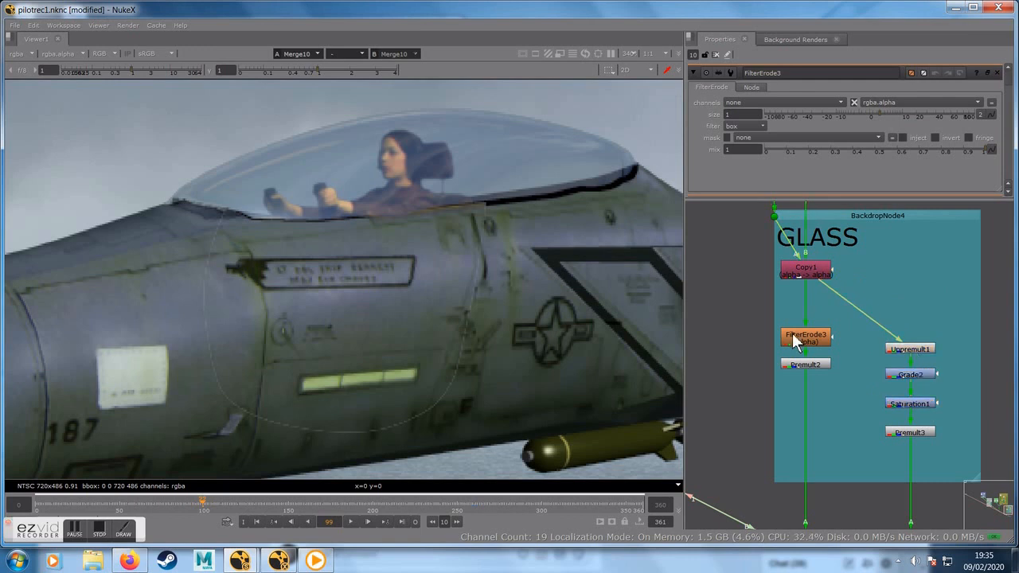
Step: Toggle the new erode node off and on repeatedly to compare its effect along the canopy edge
{"action": "left_click", "coordinate": [796, 337]}
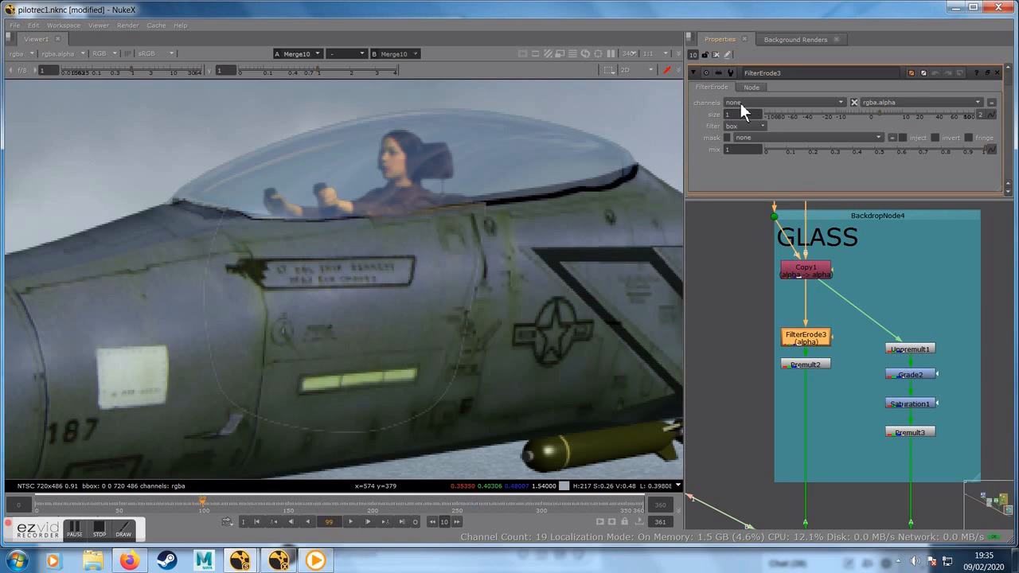
{"action": "key", "text": "d"}
{"action": "key", "text": "d"}
{"action": "key", "text": "d"}
{"action": "key", "text": "d"}
{"action": "key", "text": "d"}
{"action": "key", "text": "d"}
{"action": "key", "text": "d"}
{"action": "key", "text": "d"}
{"action": "key", "text": "d"}
{"action": "key", "text": "d"}
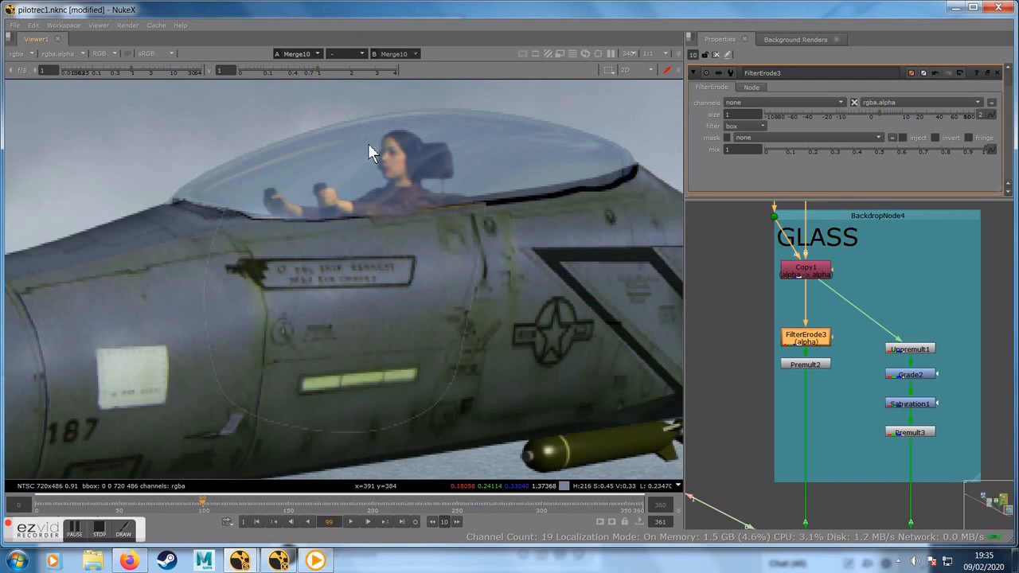
{"action": "middle_click_drag", "start_coordinate": [818, 403], "coordinate": [818, 341]}
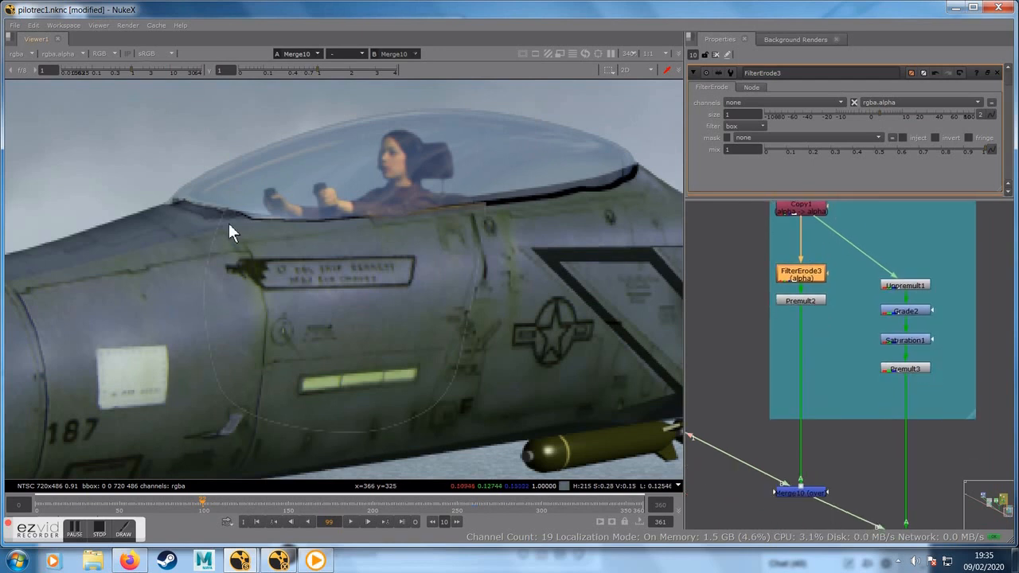
{"action": "scroll", "coordinate": [444, 284], "scroll_direction": "down", "scroll_amount": 1}
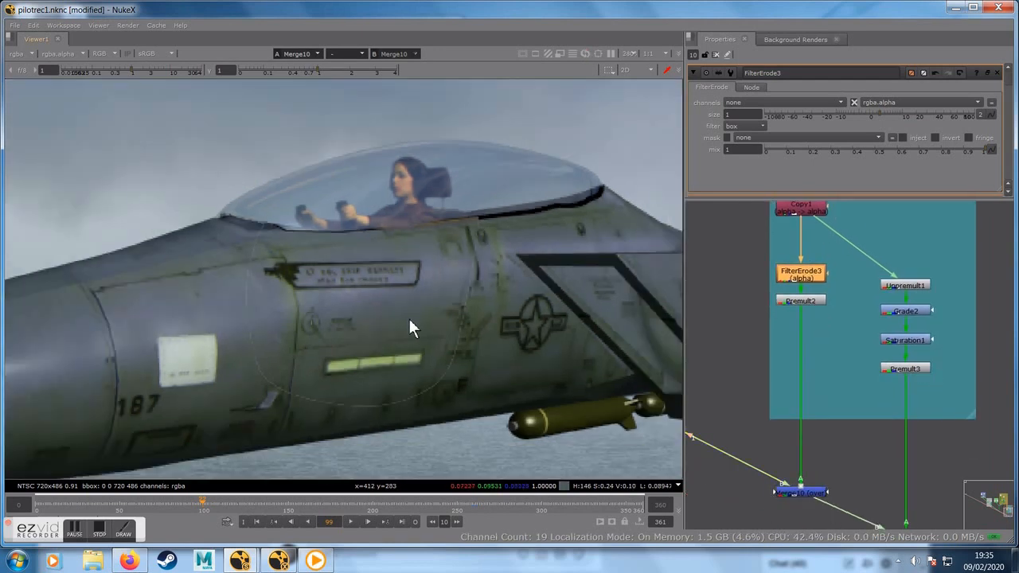
{"action": "scroll", "coordinate": [409, 318], "scroll_direction": "up", "scroll_amount": 1}
{"action": "middle_click_drag", "start_coordinate": [408, 318], "coordinate": [410, 293]}
{"action": "scroll", "coordinate": [409, 300], "scroll_direction": "up", "scroll_amount": 2}
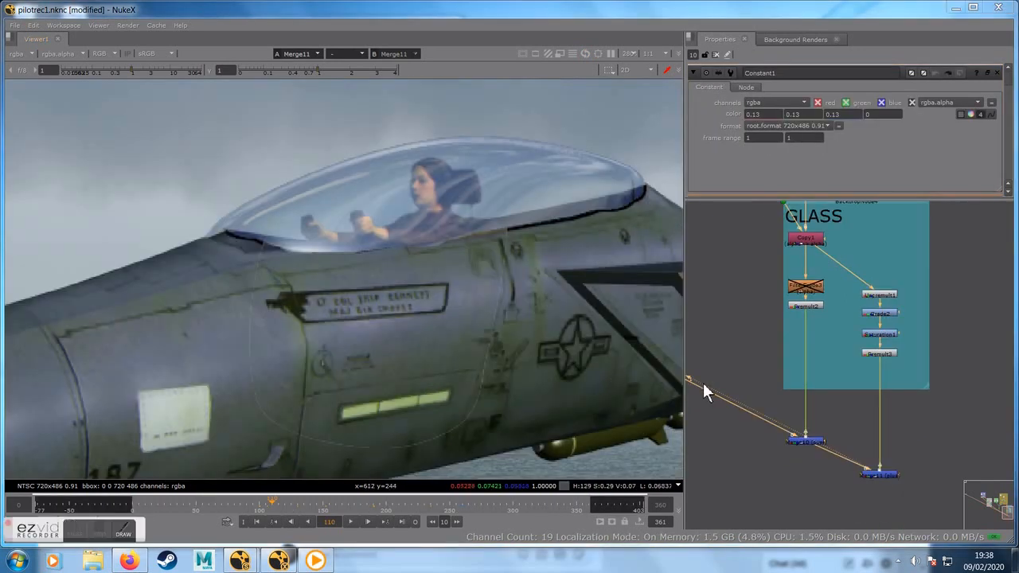
Step: Check the canopy, reflections and pilot in the final composite at frame 115 and on to frame 127
{"action": "middle_click_drag", "start_coordinate": [731, 349], "coordinate": [737, 366]}
{"action": "scroll", "coordinate": [520, 342], "scroll_direction": "down", "scroll_amount": 2}
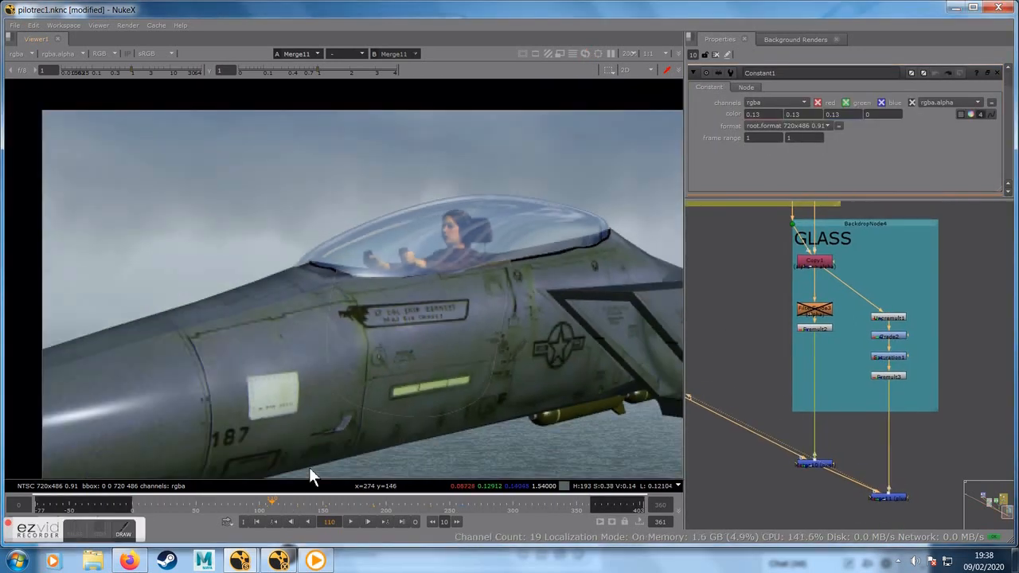
{"action": "left_click", "coordinate": [278, 504]}
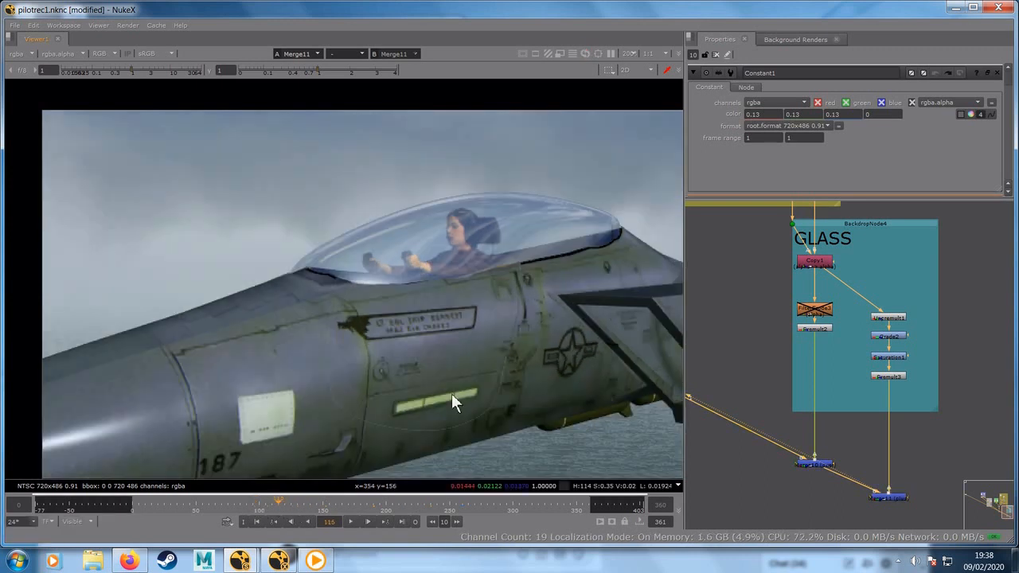
{"action": "scroll", "coordinate": [481, 385], "scroll_direction": "up", "scroll_amount": 1}
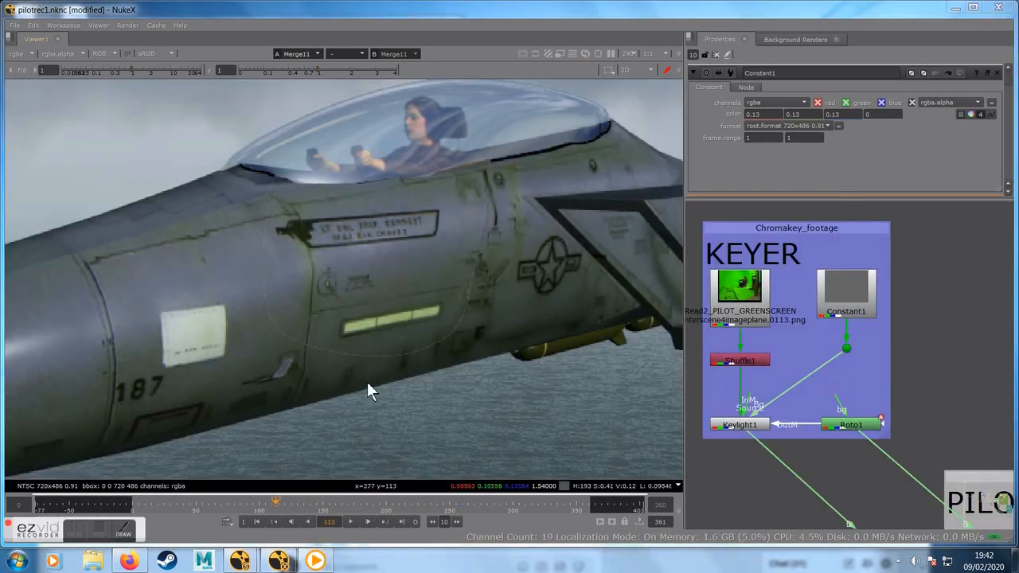
{"action": "left_click_drag", "start_coordinate": [272, 503], "coordinate": [292, 503]}
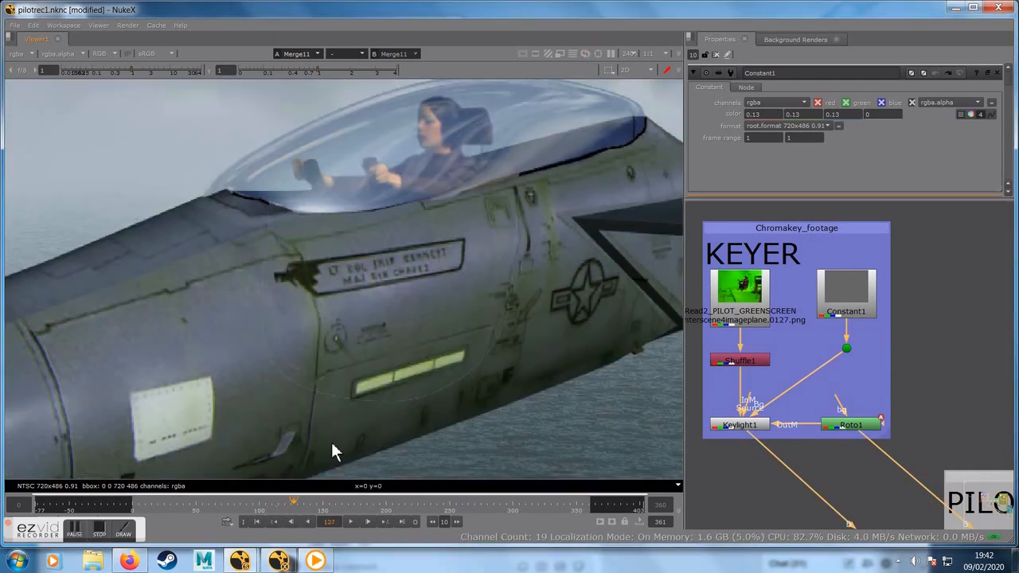
Step: Collapse the Constant node's colour to a single value, test it at 0, and set it to 0.165
{"action": "scroll", "coordinate": [942, 358], "scroll_direction": "down", "scroll_amount": 4}
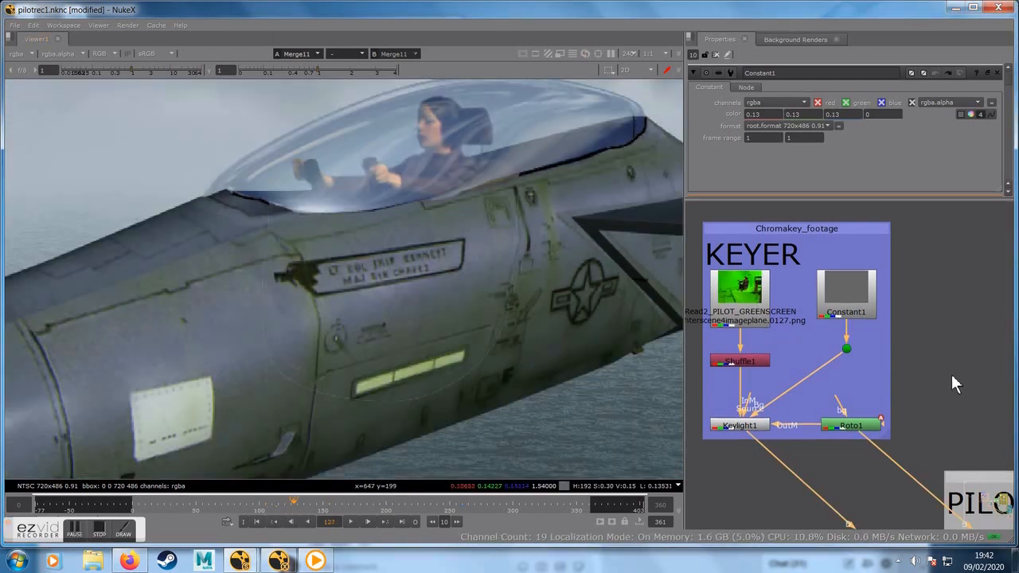
{"action": "middle_click_drag", "start_coordinate": [903, 360], "coordinate": [945, 348]}
{"action": "scroll", "coordinate": [771, 337], "scroll_direction": "up", "scroll_amount": 3}
{"action": "left_click", "coordinate": [832, 241]}
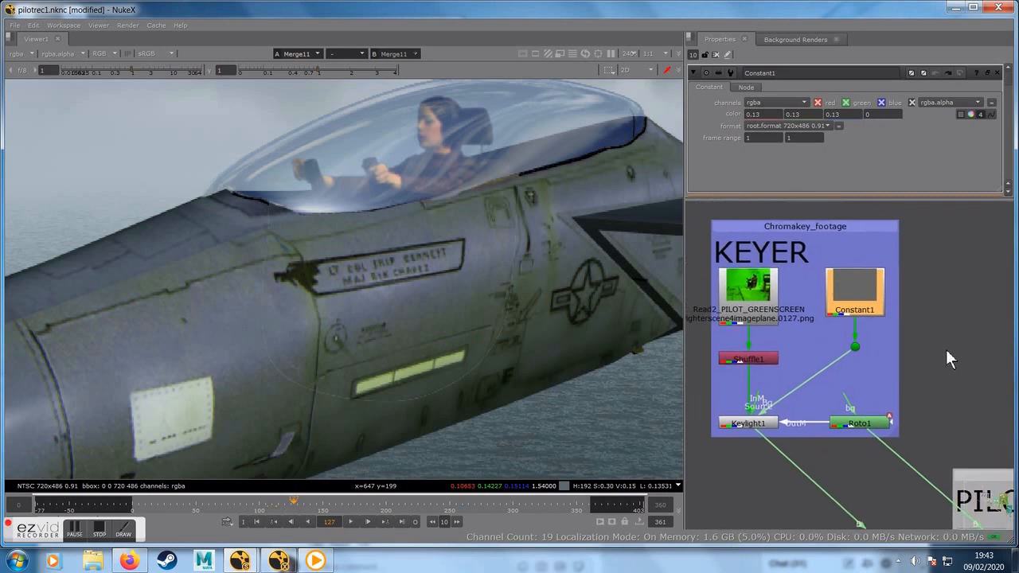
{"action": "left_click", "coordinate": [980, 113]}
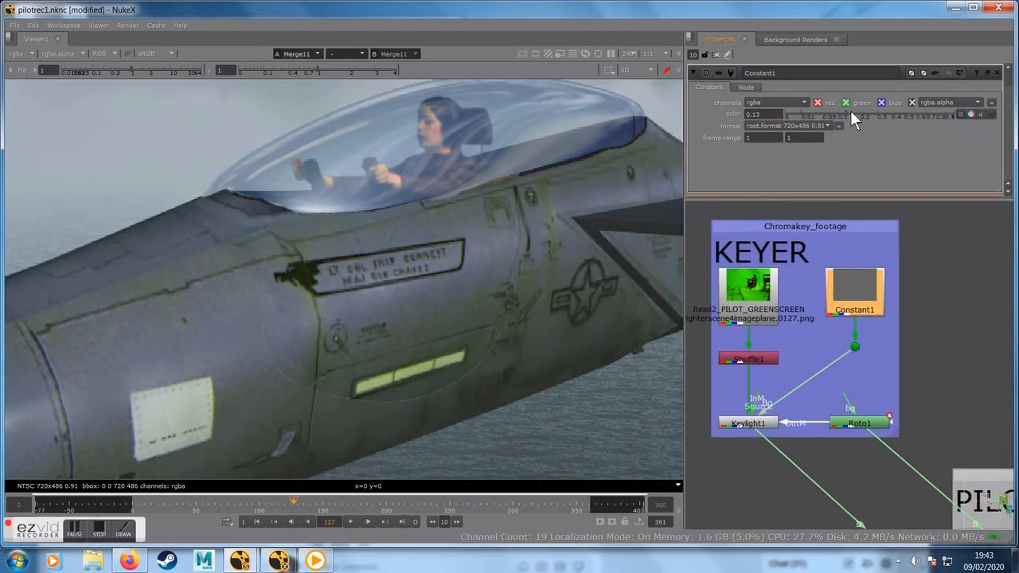
{"action": "left_click_drag", "start_coordinate": [845, 113], "coordinate": [715, 126]}
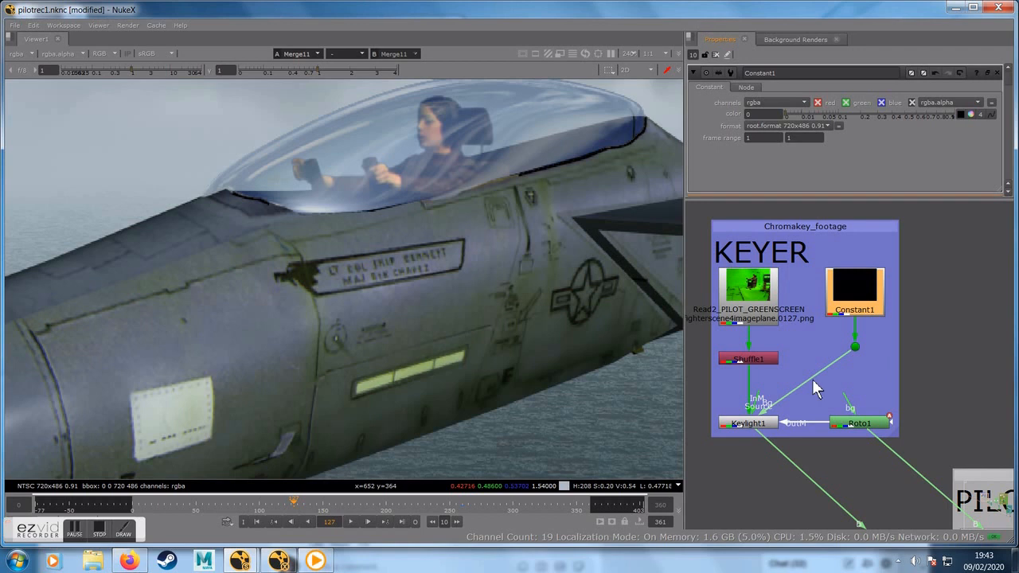
{"action": "left_click_drag", "start_coordinate": [787, 111], "coordinate": [853, 120]}
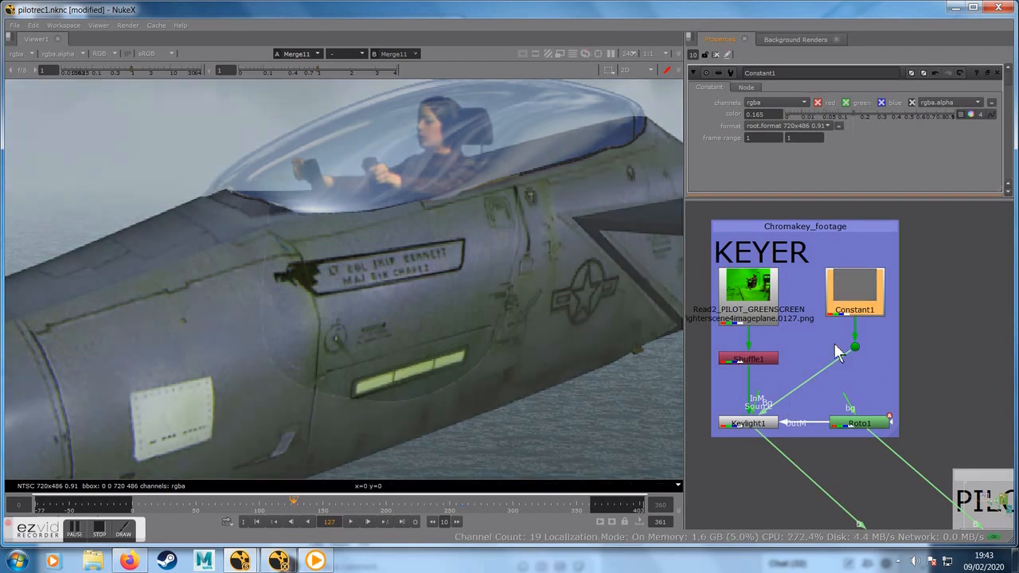
Step: Disconnect the Constant's branch from the Keylight node's Bg input and check the full composite at frames 173 and 95
{"action": "left_click_drag", "start_coordinate": [772, 404], "coordinate": [789, 396]}
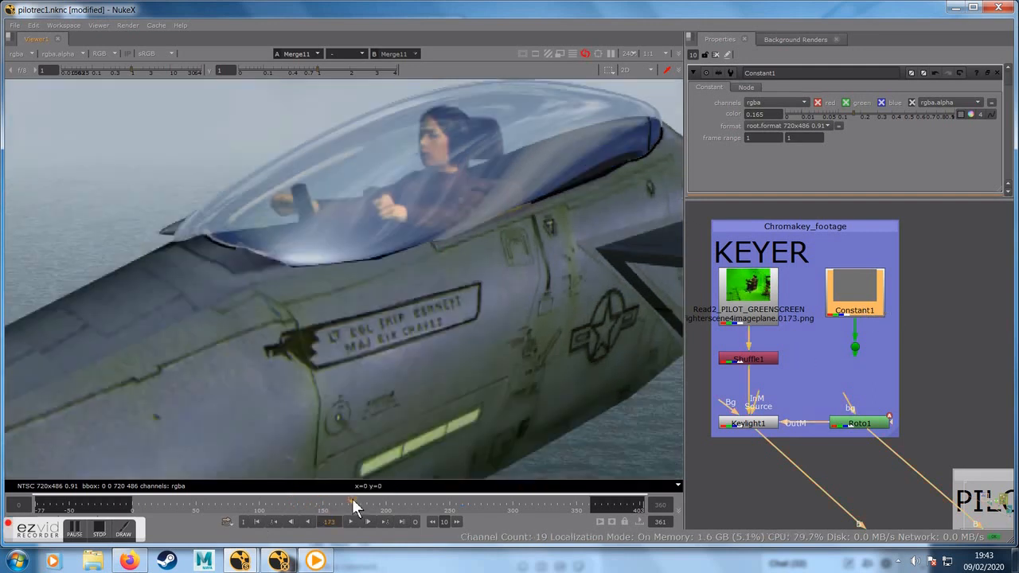
{"action": "left_click_drag", "start_coordinate": [352, 499], "coordinate": [252, 508]}
{"action": "scroll", "coordinate": [431, 372], "scroll_direction": "down", "scroll_amount": 2}
{"action": "scroll", "coordinate": [431, 372], "scroll_direction": "down", "scroll_amount": 1}
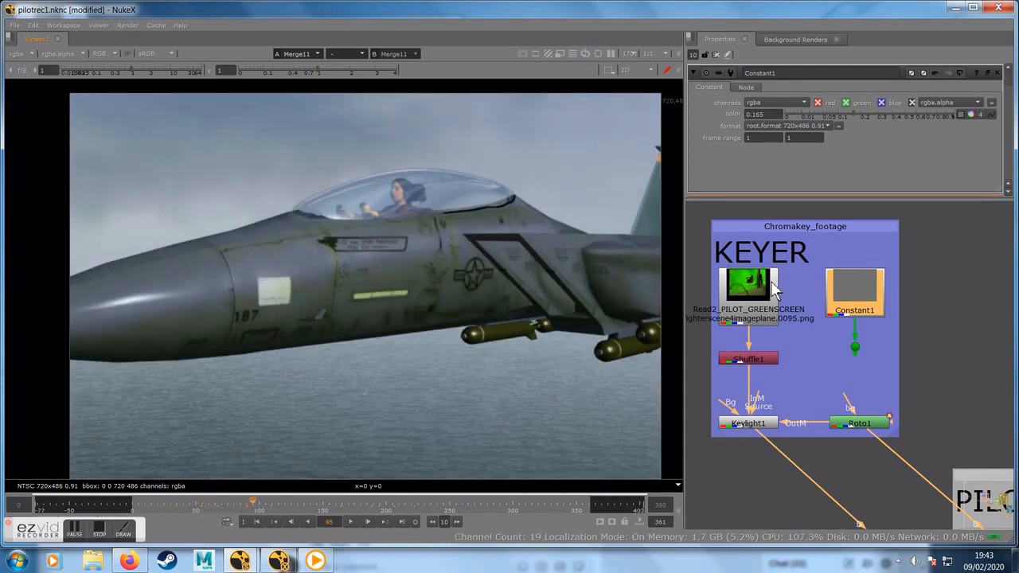